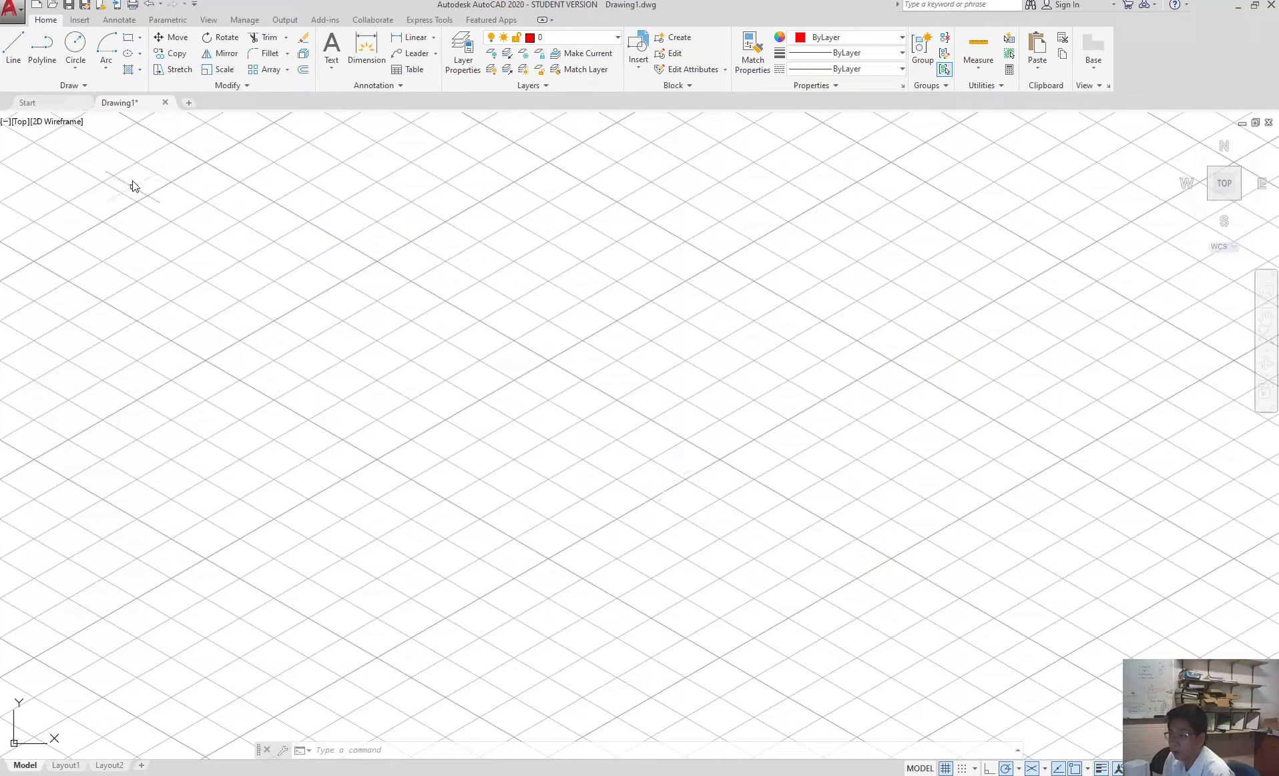
Draw a 34-unit line at 210° near the middle of the drawing with grid snap on, and turn snap off.
{"action": "left_click", "coordinate": [20, 41]}
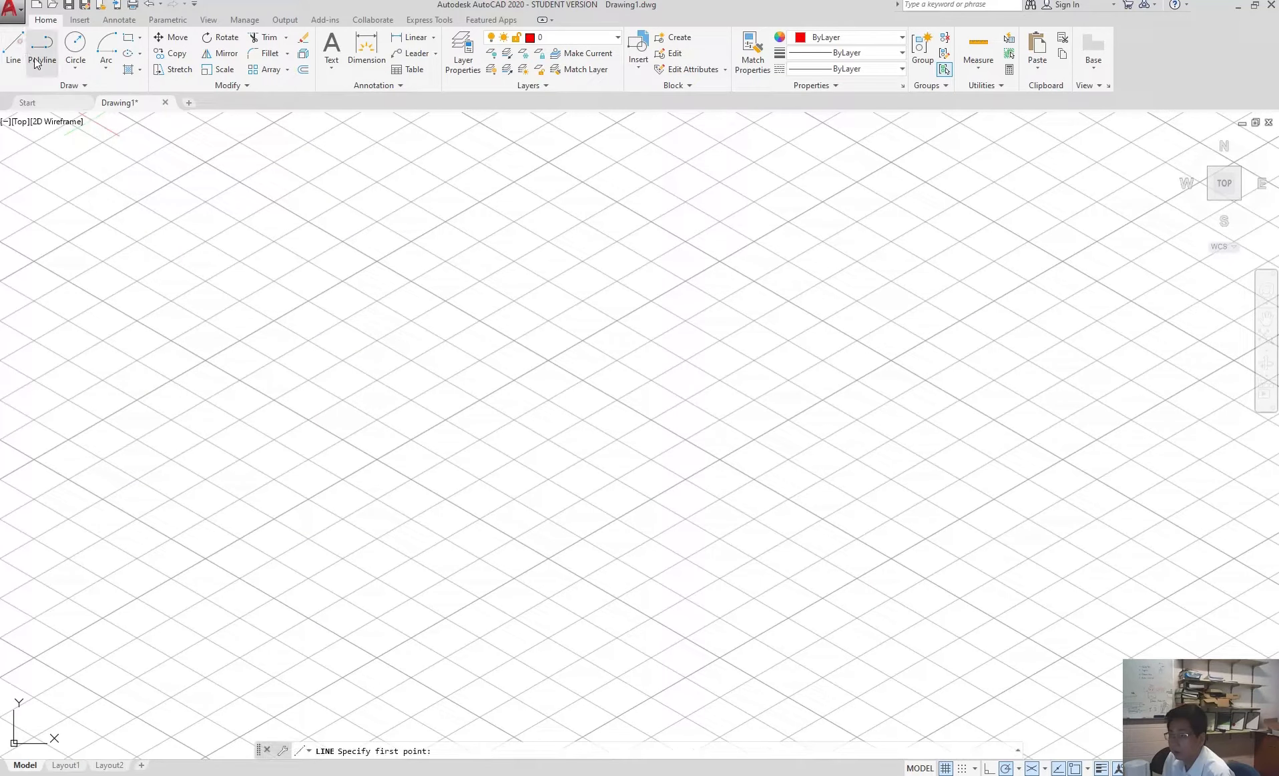
{"action": "left_click", "coordinate": [962, 768]}
{"action": "left_click", "coordinate": [627, 340]}
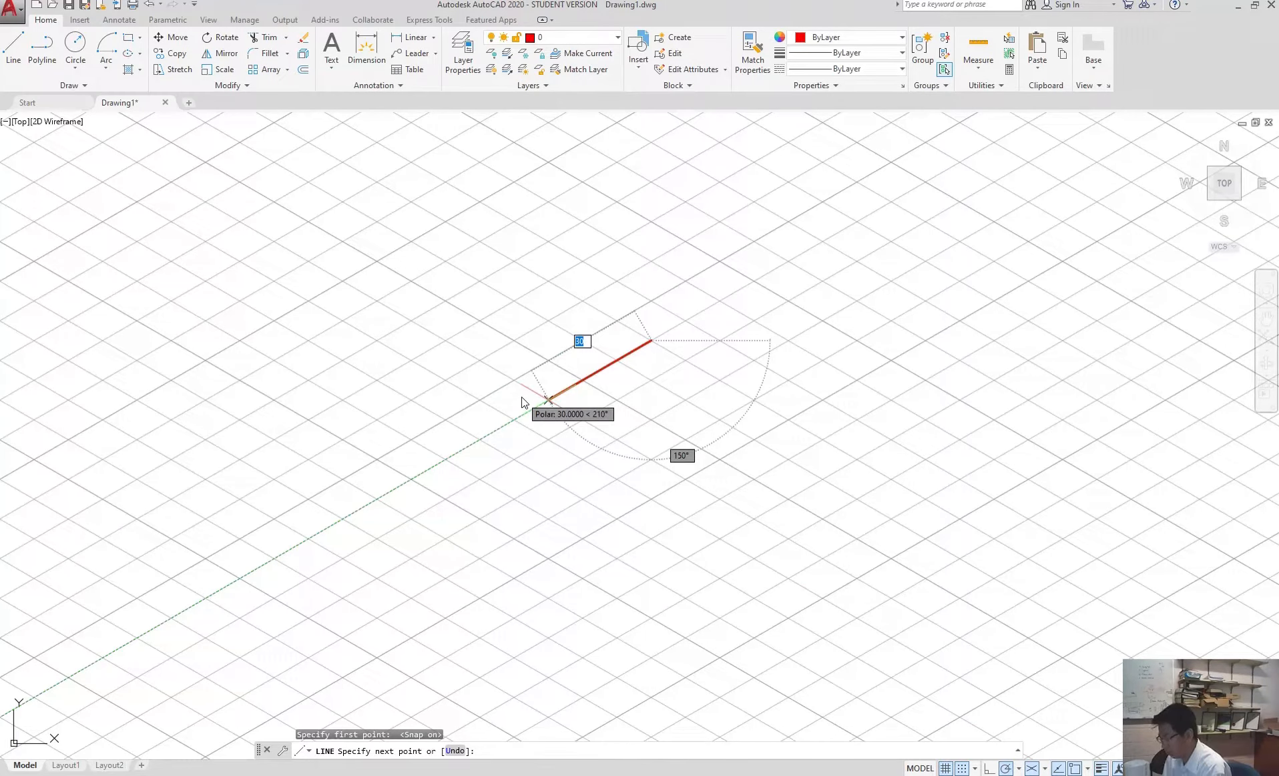
{"action": "type", "text": "34"}
{"action": "key", "text": "Return"}
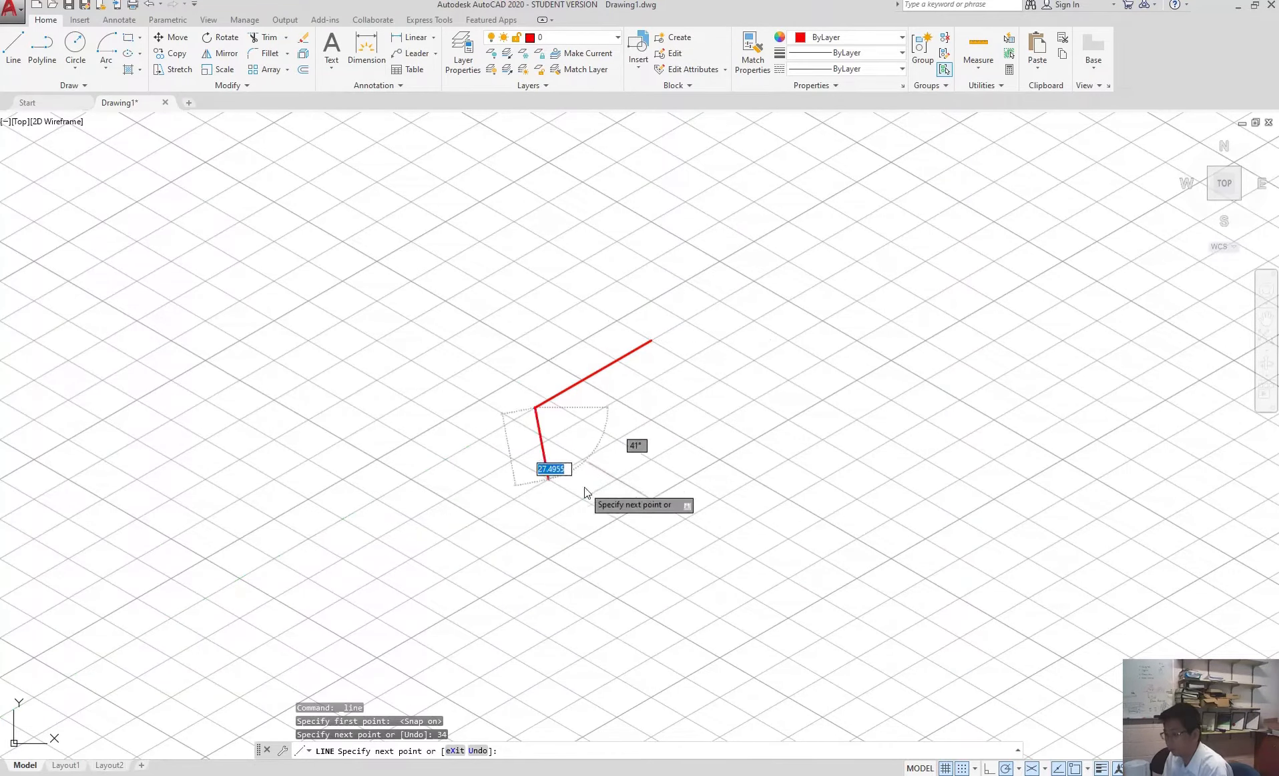
{"action": "left_click", "coordinate": [963, 768]}
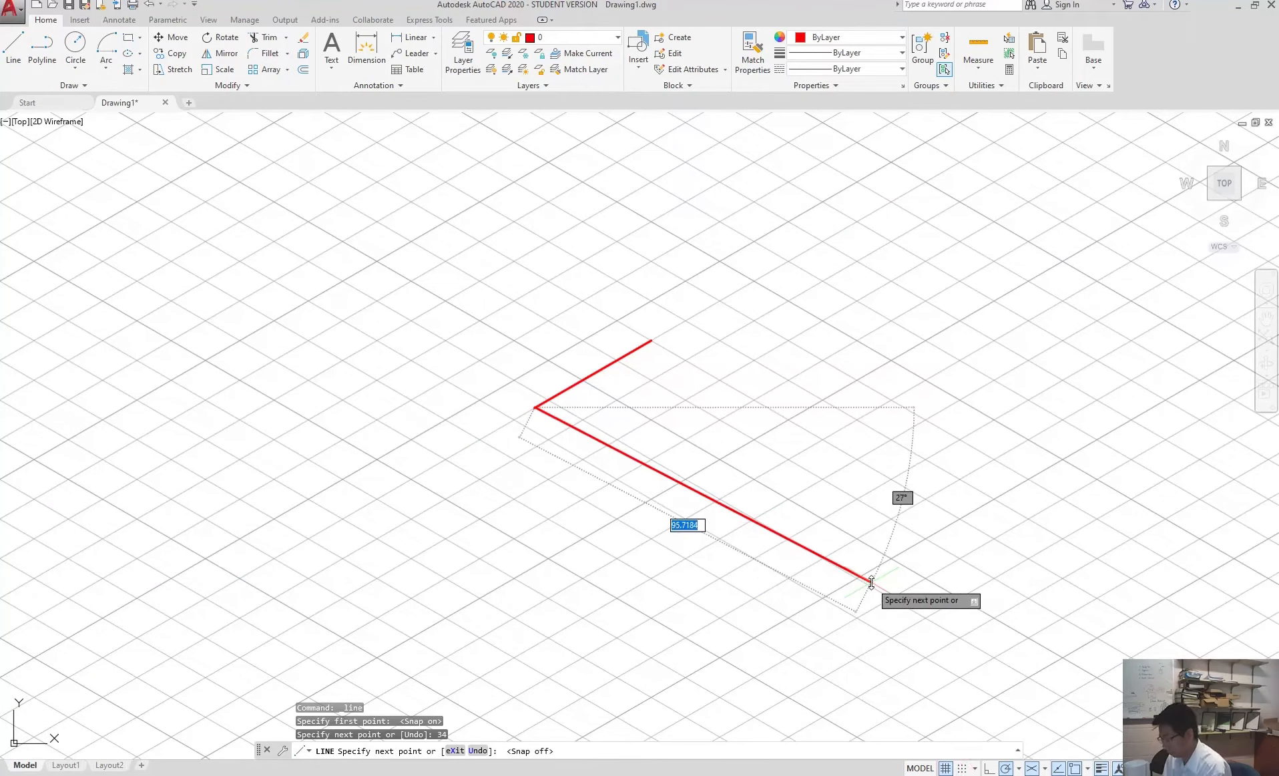
Try a 64-unit second edge from the lower end of the 34-unit line, and erase it.
{"action": "key", "text": "Return"}
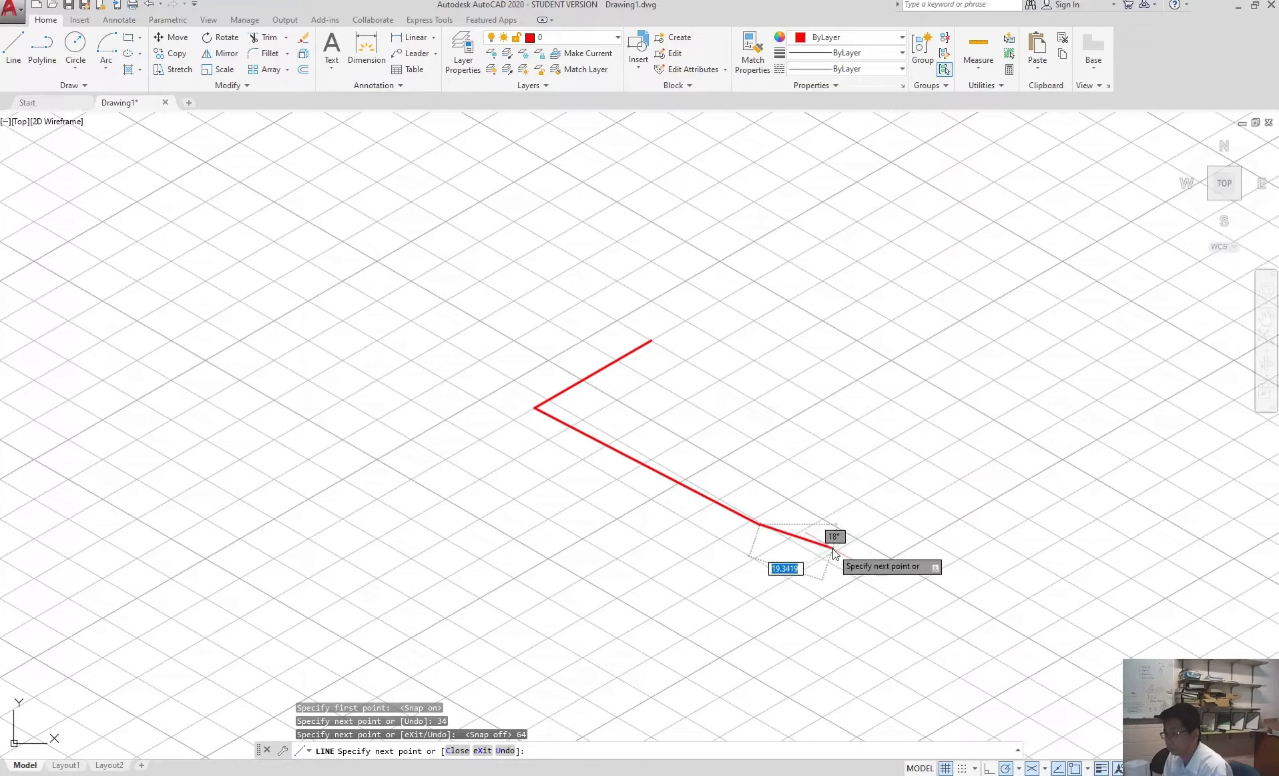
{"action": "key", "text": "Escape"}
{"action": "left_click", "coordinate": [752, 524]}
{"action": "left_click", "coordinate": [718, 491]}
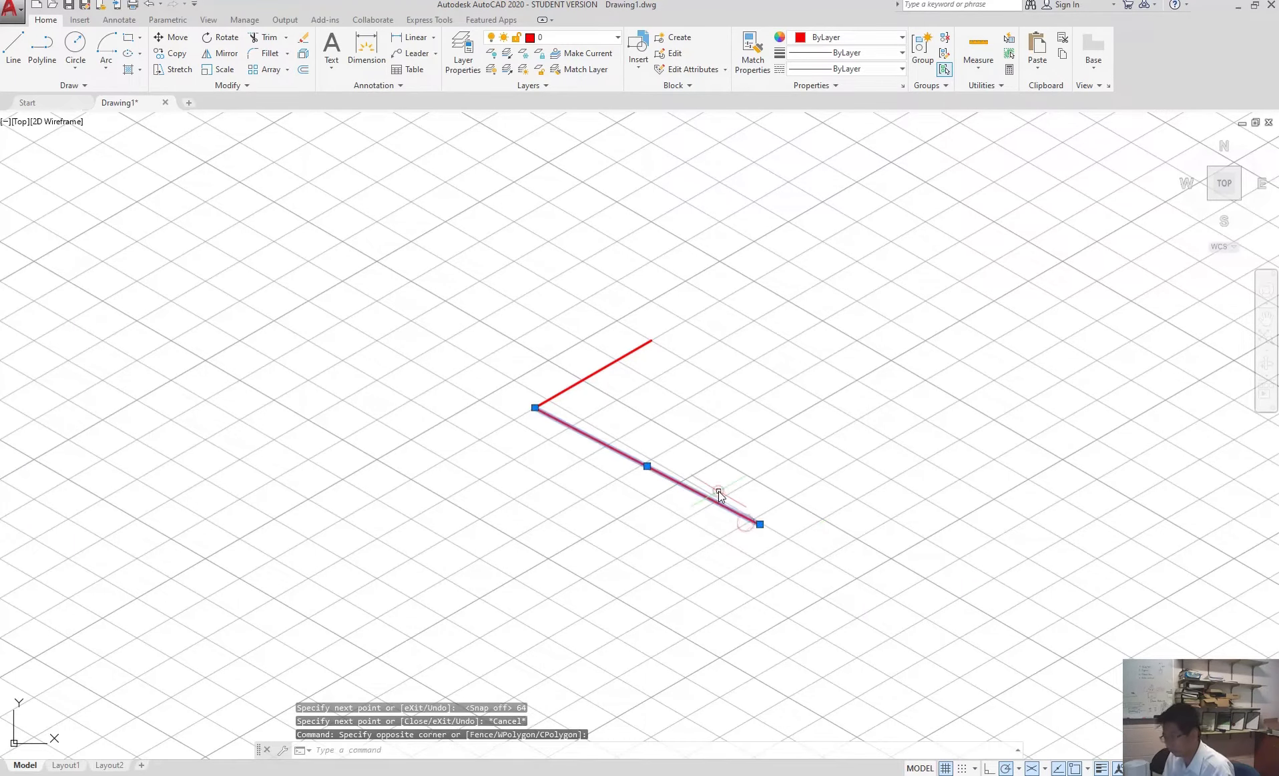
{"action": "key", "text": "Delete"}
{"action": "key", "text": "Escape"}
Complete the isometric parallelogram from the first line's lower end with a 64-unit edge, a 34-unit edge at 30° and a closing edge.
{"action": "type", "text": "l"}
{"action": "key", "text": "Return"}
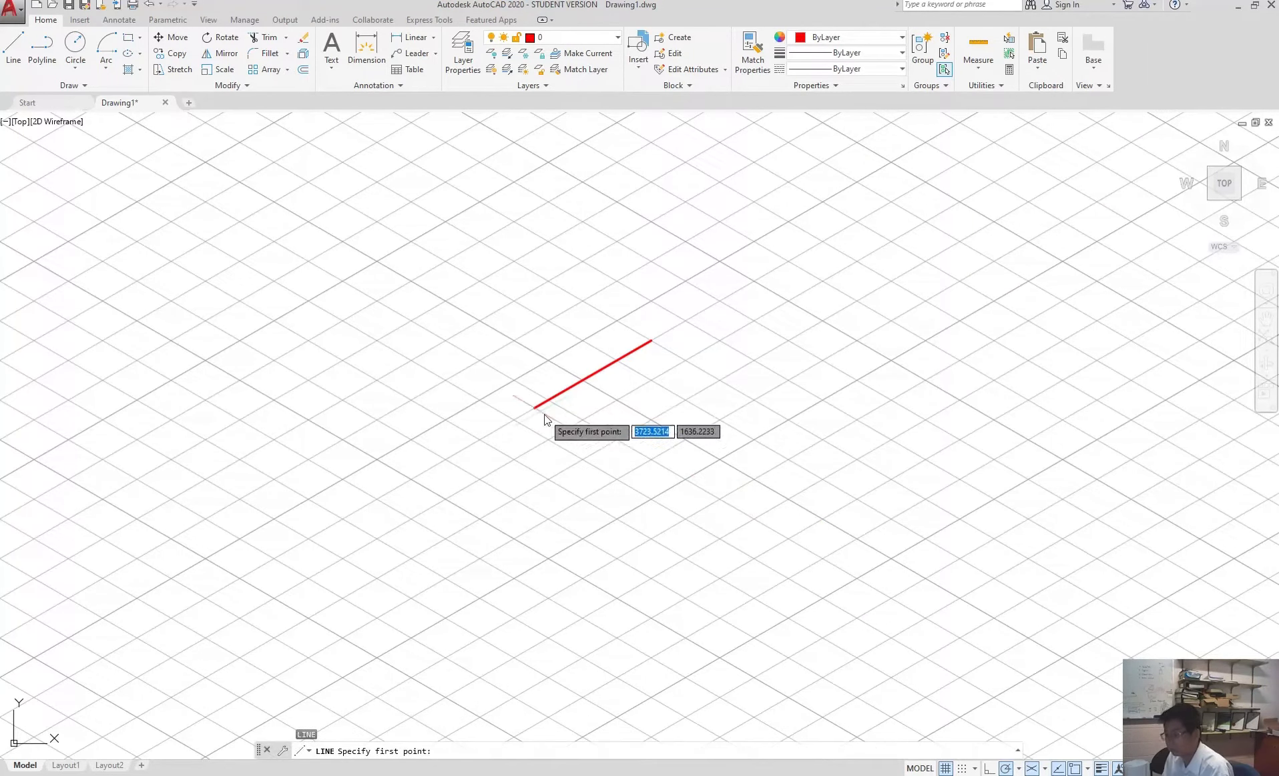
{"action": "left_click", "coordinate": [536, 408]}
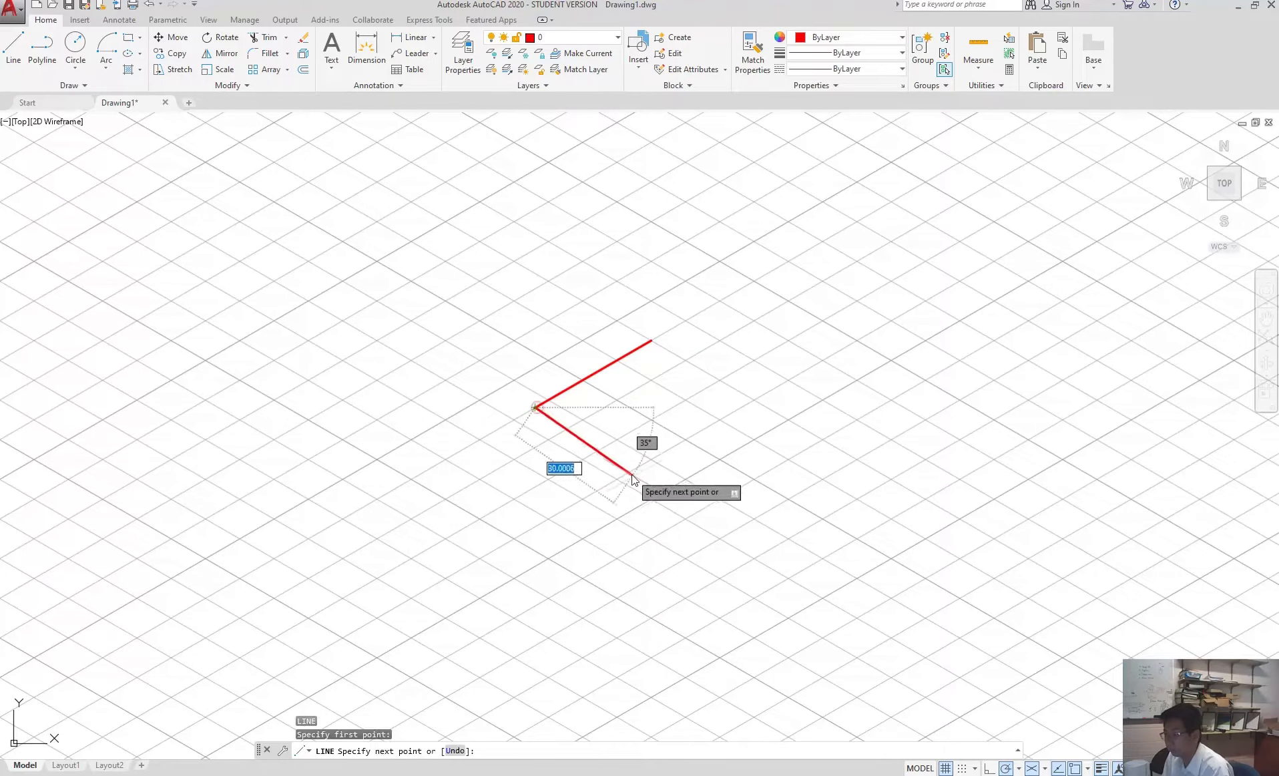
{"action": "type", "text": "64"}
{"action": "key", "text": "Return"}
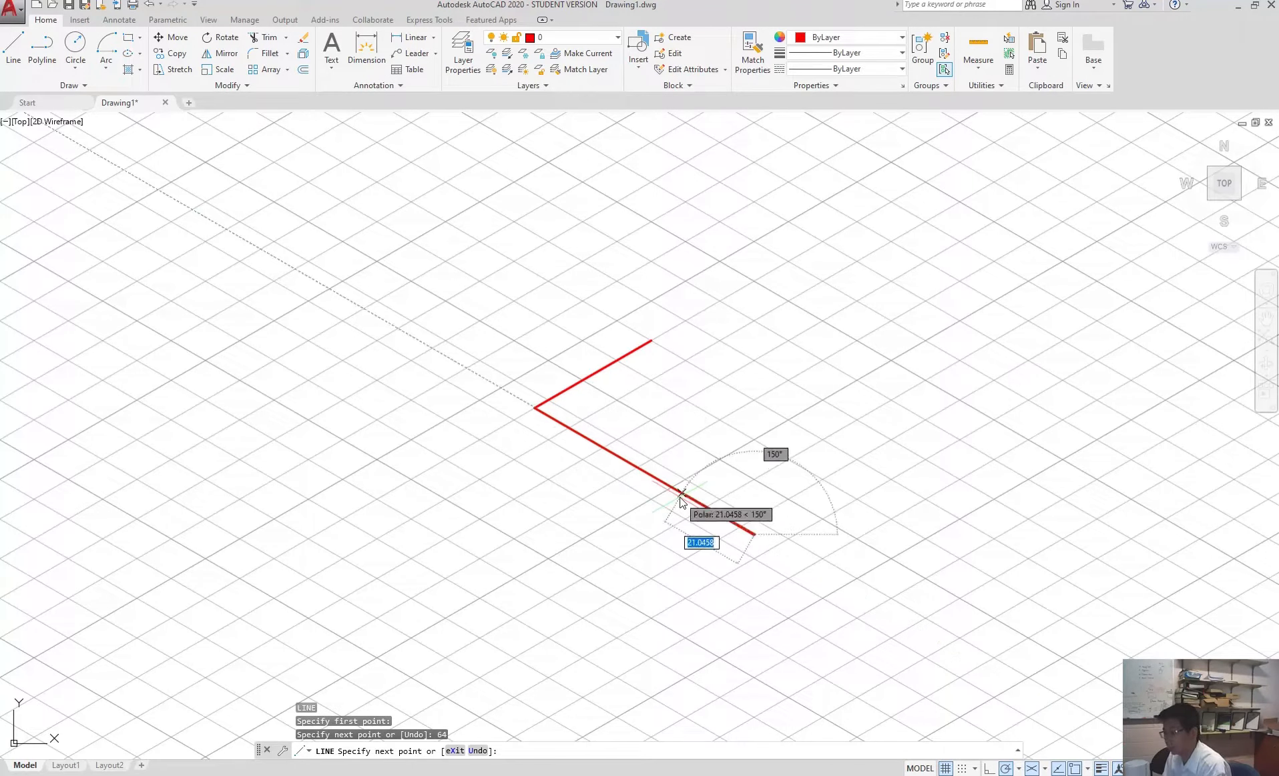
{"action": "type", "text": "34"}
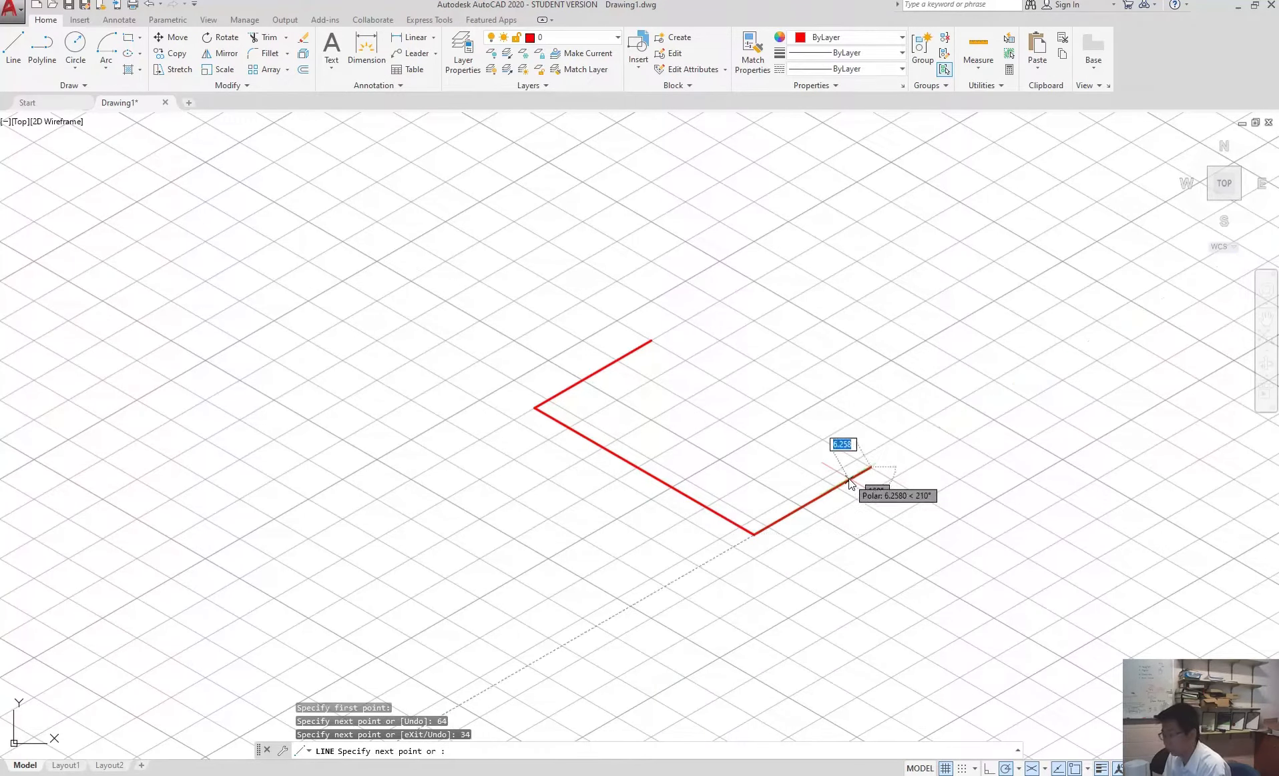
{"action": "key", "text": "Return"}
{"action": "left_click", "coordinate": [647, 340]}
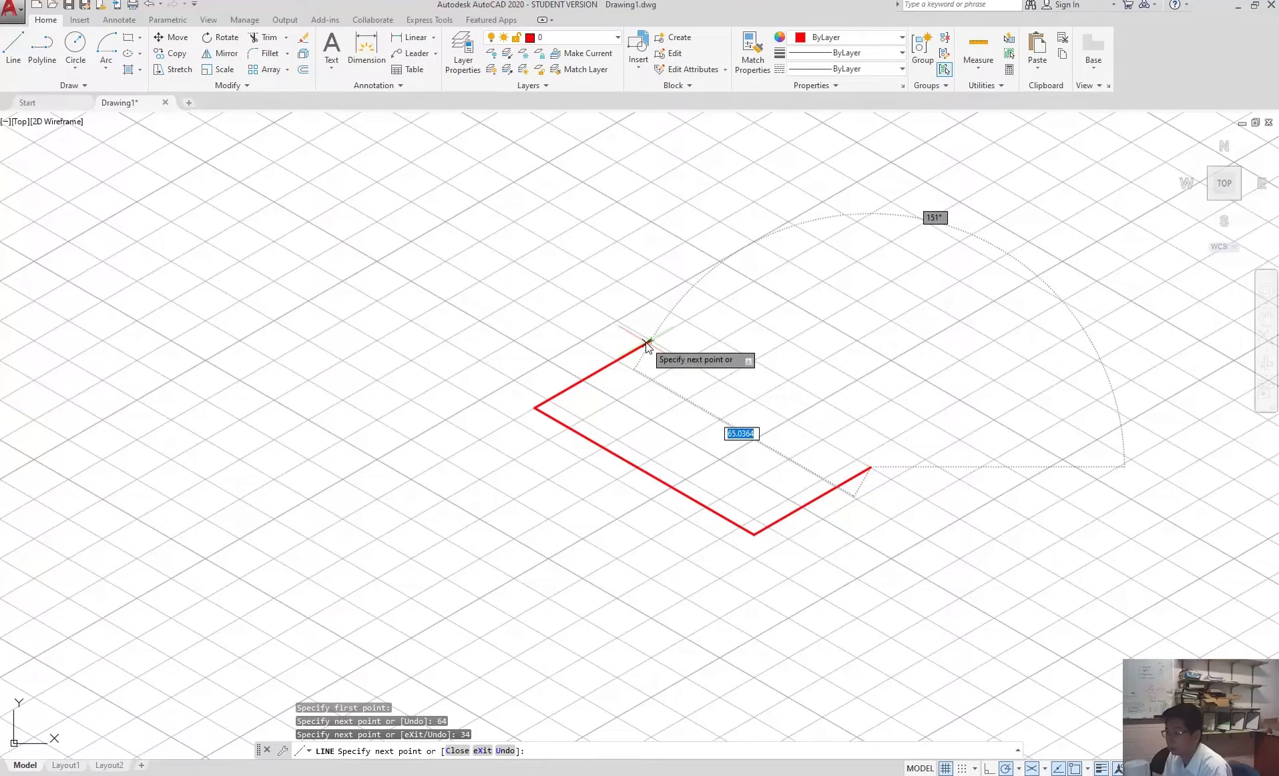
{"action": "key", "text": "Escape"}
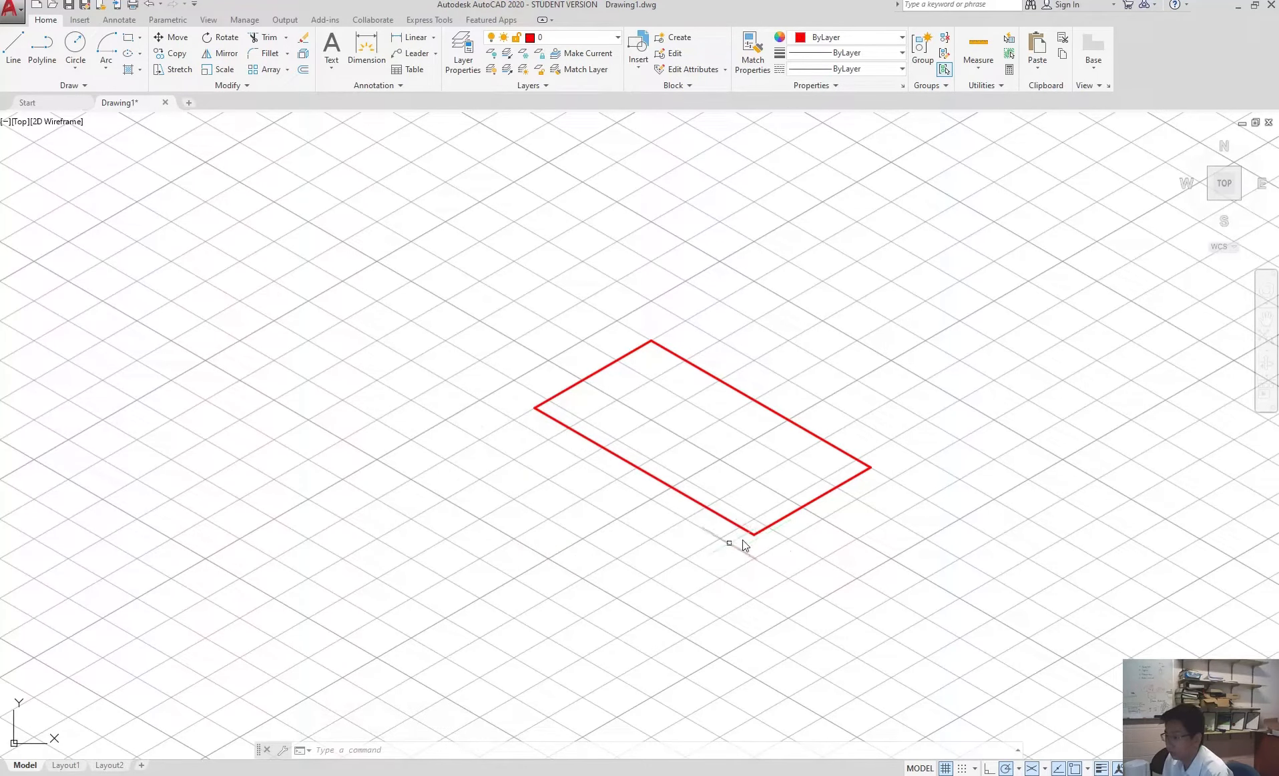
{"action": "left_click", "coordinate": [78, 53]}
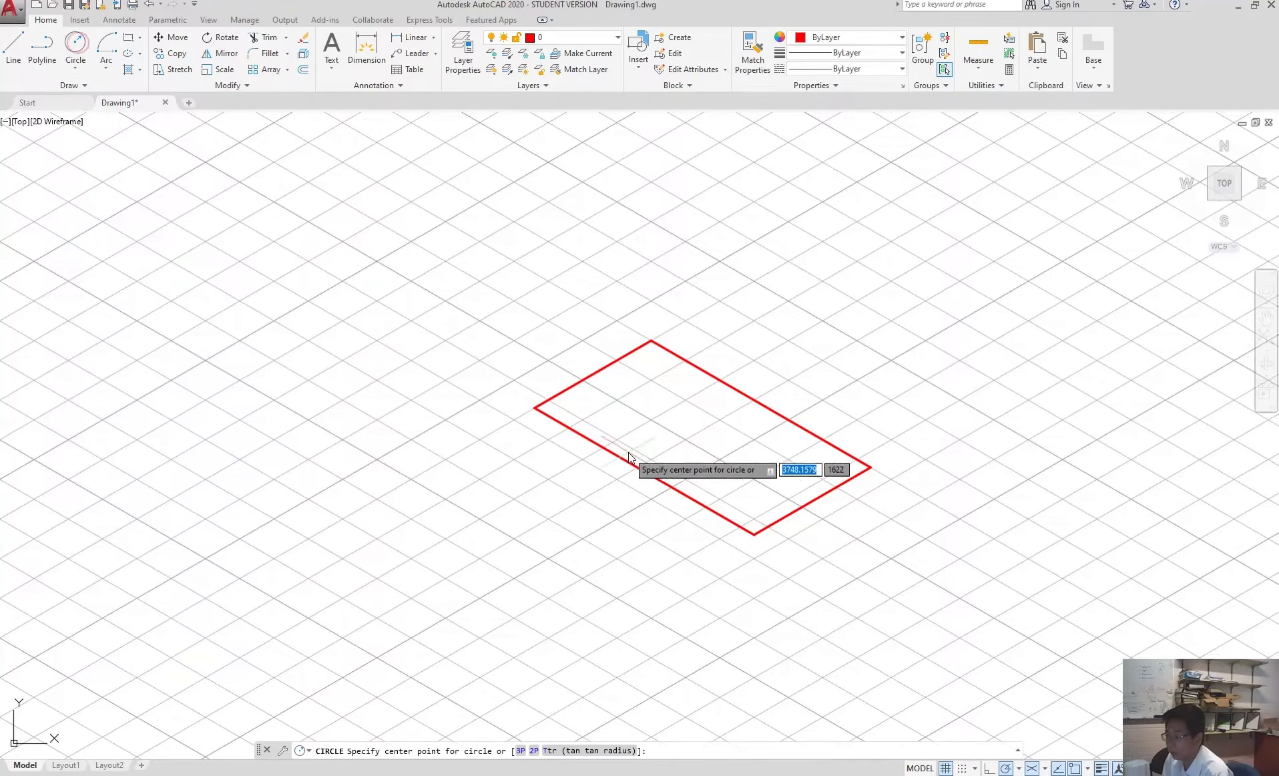
{"action": "left_click", "coordinate": [645, 471]}
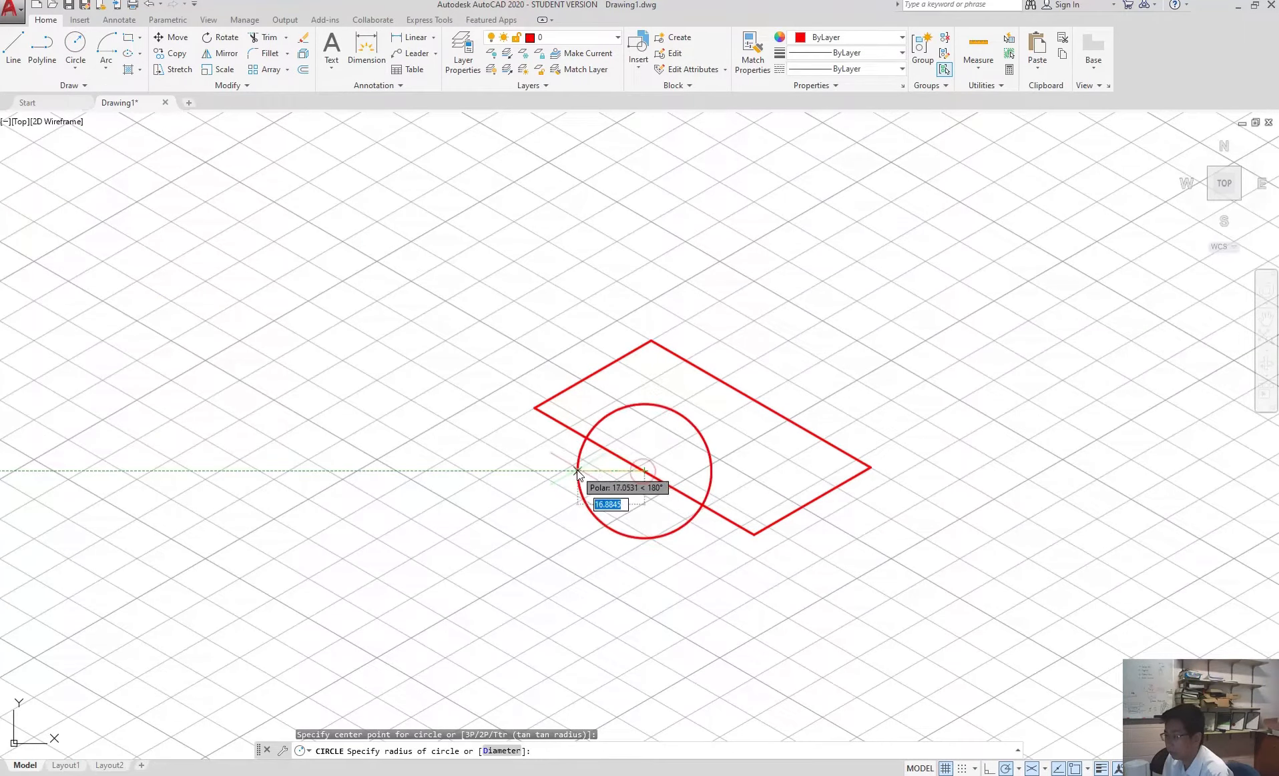
{"action": "key", "text": "Escape"}
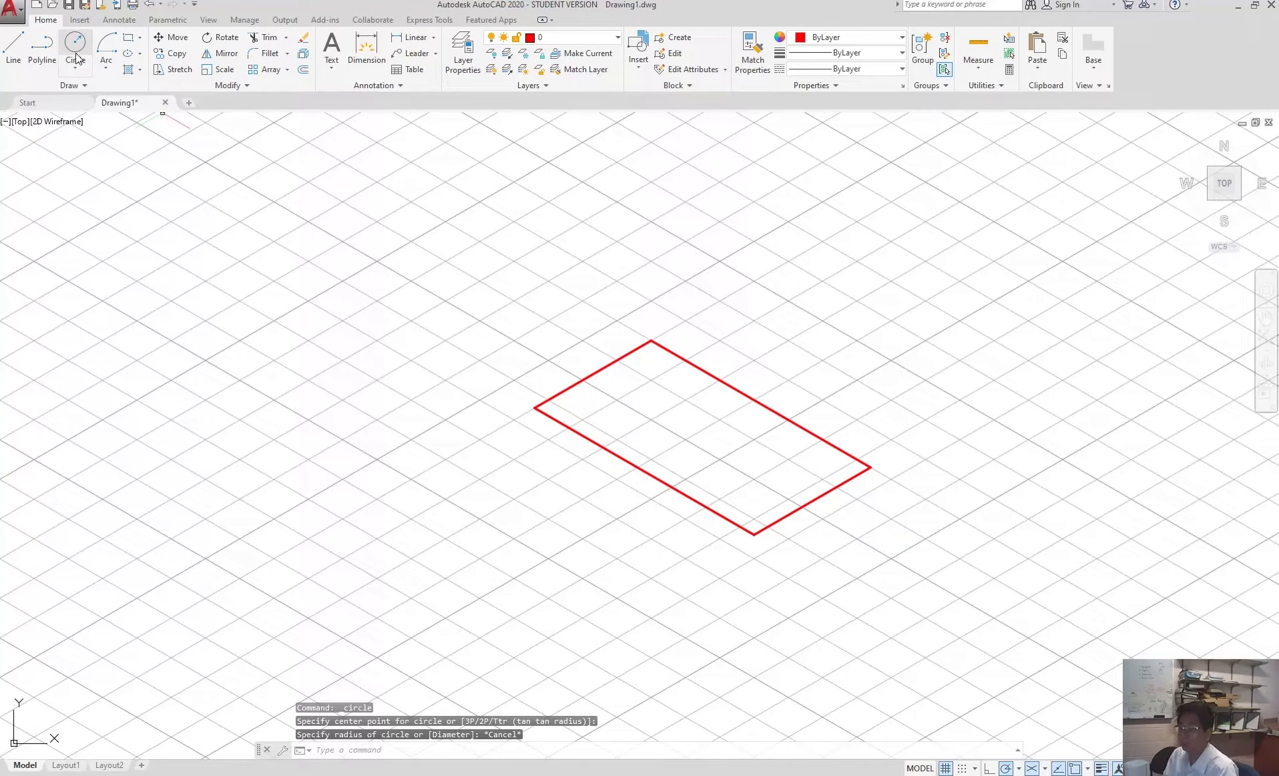
Draw a 64 by 64 isometric rhombus by extending the parallelogram's left corner 32 units at 210°, adding two 64-unit sides and a fourth side.
{"action": "left_click", "coordinate": [15, 45]}
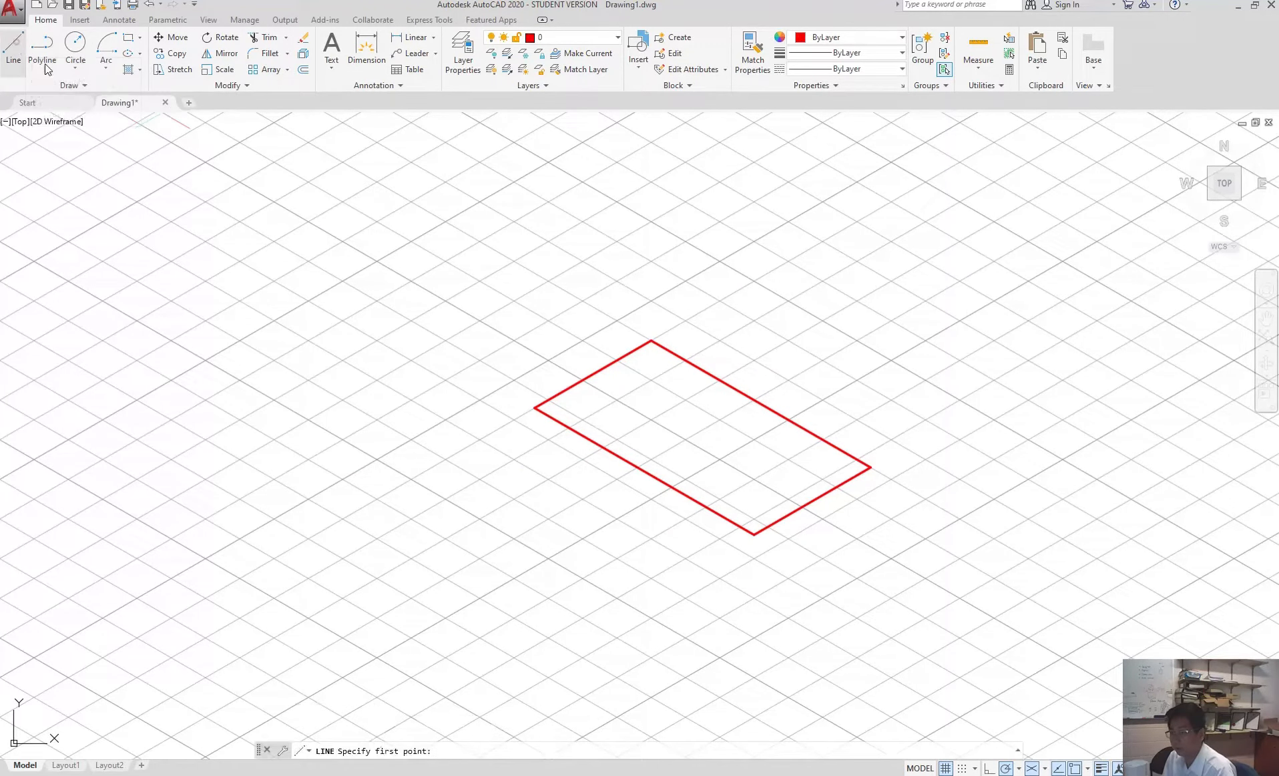
{"action": "left_click", "coordinate": [535, 407]}
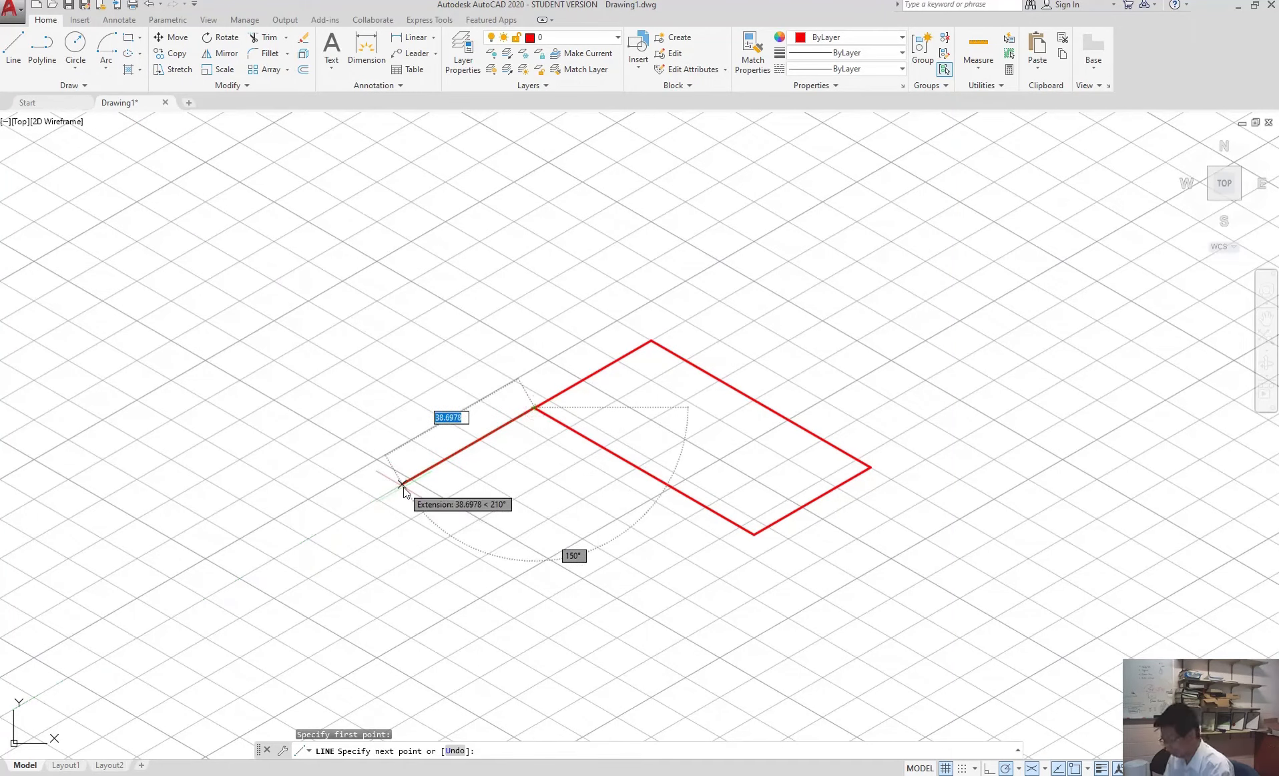
{"action": "type", "text": "32"}
{"action": "key", "text": "Return"}
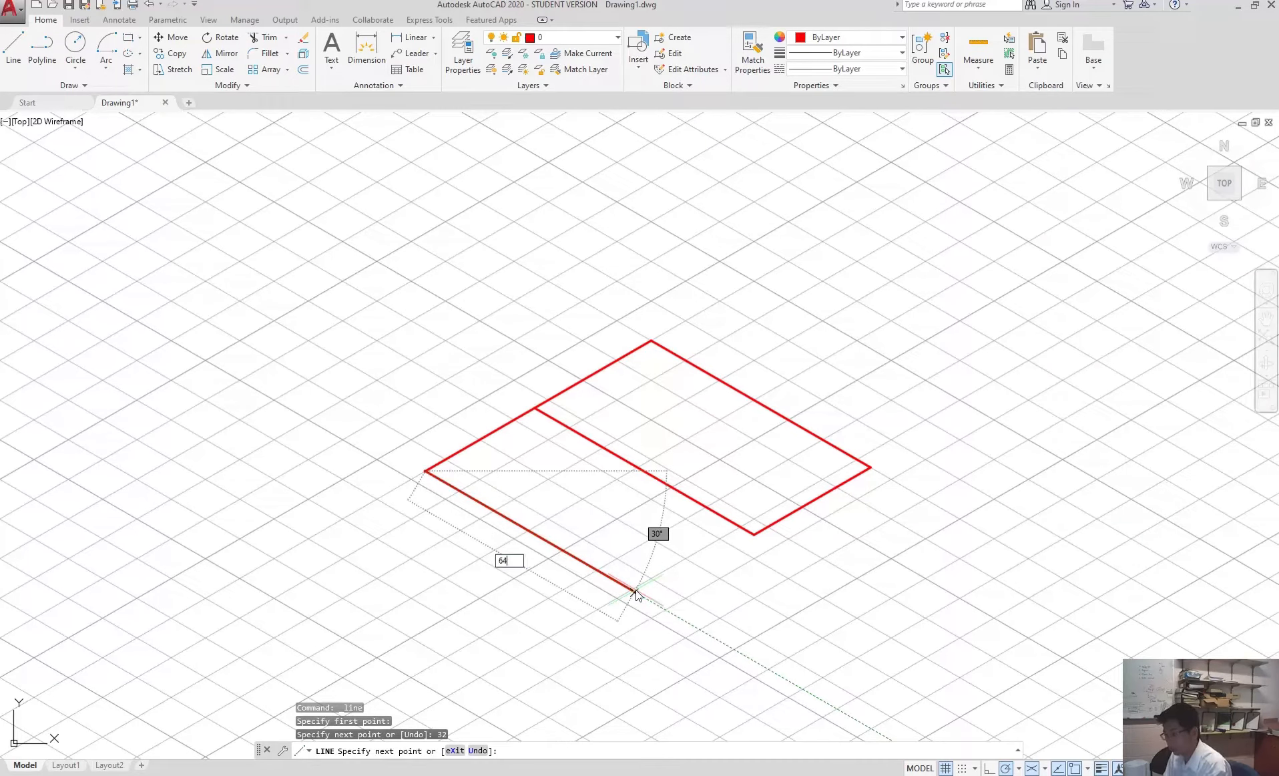
{"action": "type", "text": "64"}
{"action": "key", "text": "Return"}
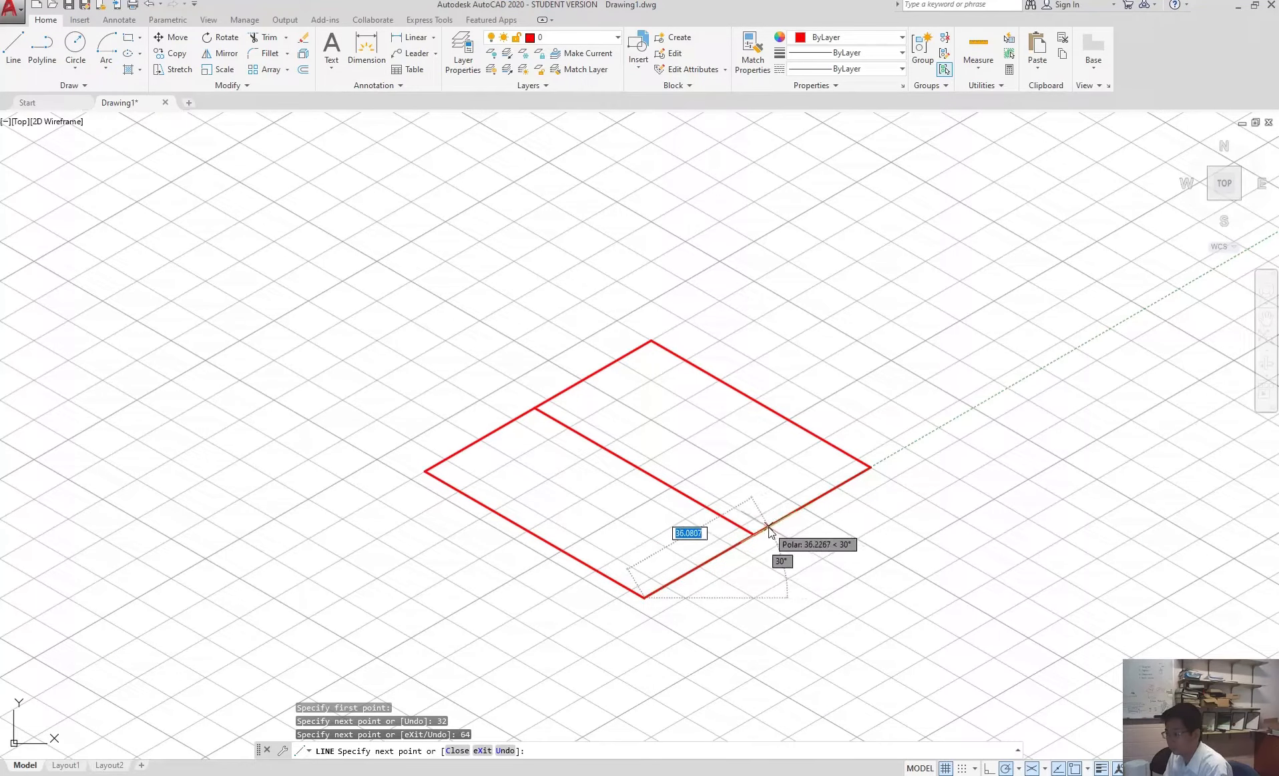
{"action": "type", "text": "64"}
{"action": "key", "text": "Return"}
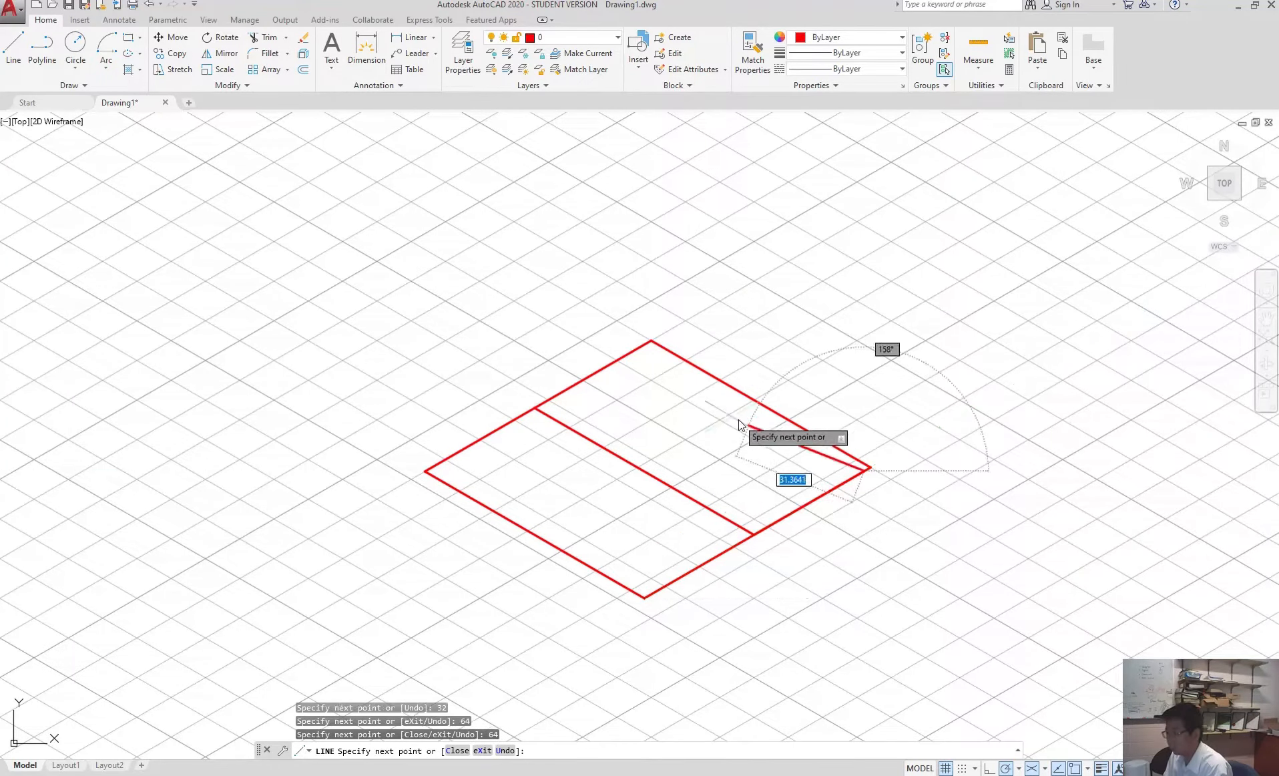
{"action": "left_click", "coordinate": [645, 346]}
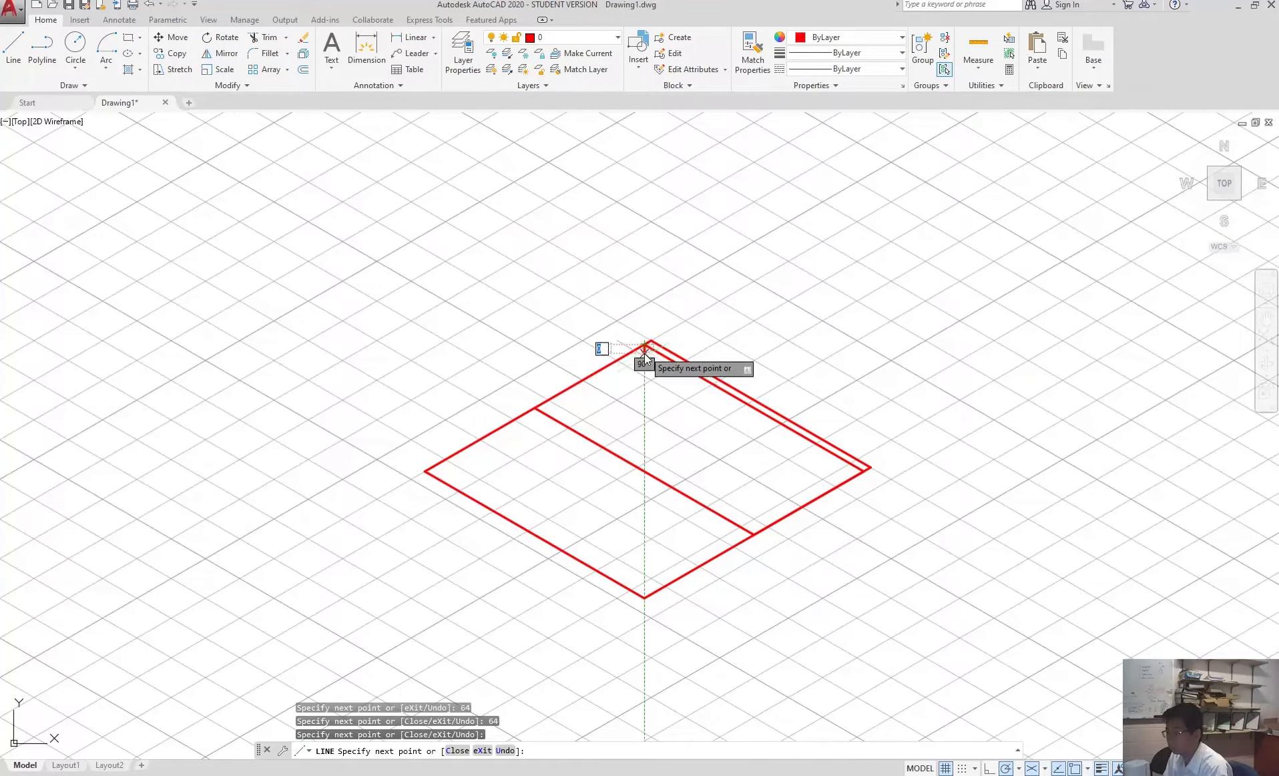
{"action": "key", "text": "Escape"}
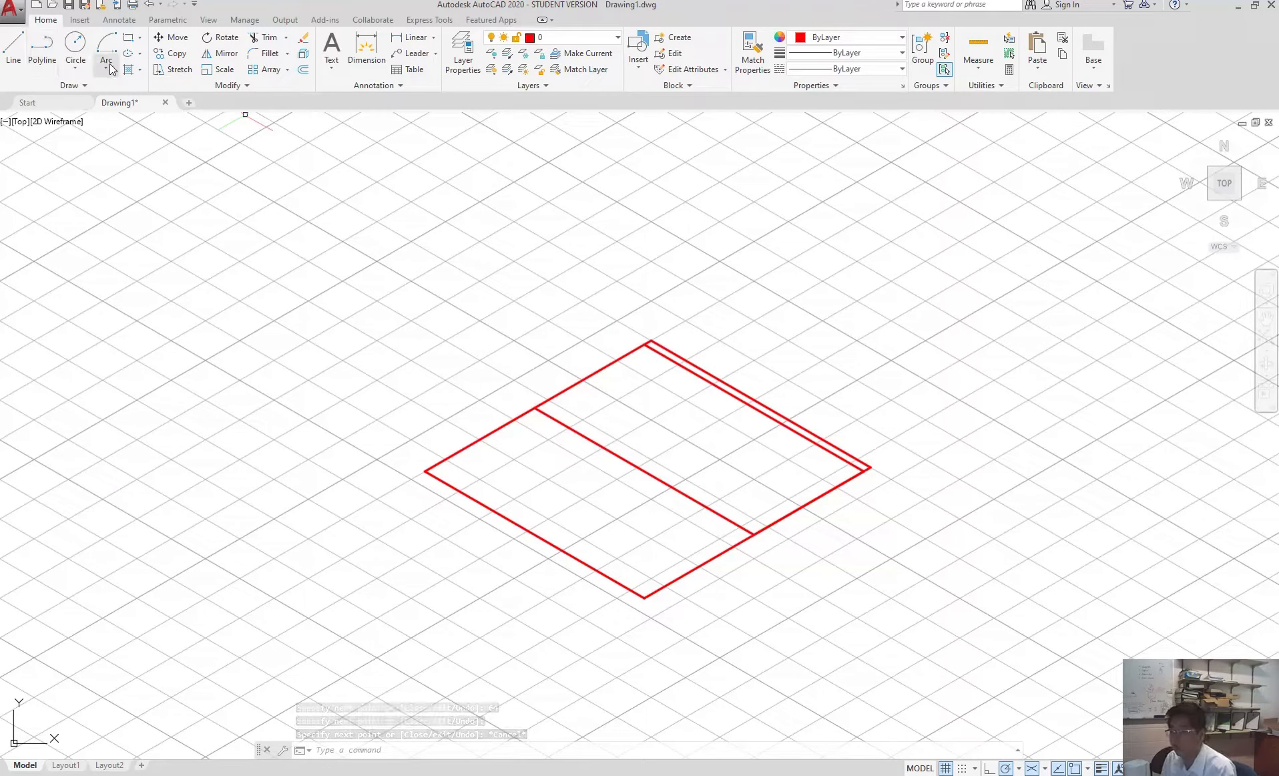
Draw two construction lines from the rhombus's lowest corner to the midpoints of its upper-left and upper-right sides.
{"action": "left_click", "coordinate": [13, 46]}
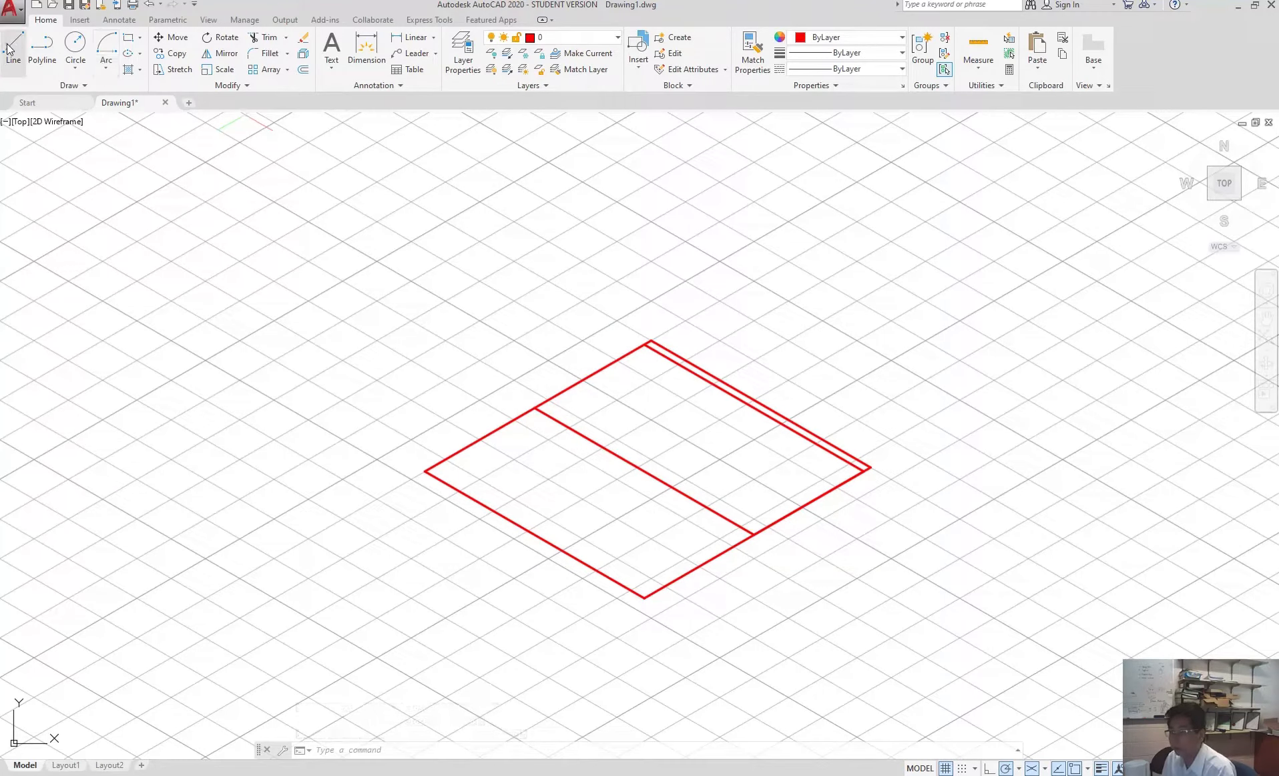
{"action": "left_click", "coordinate": [644, 597]}
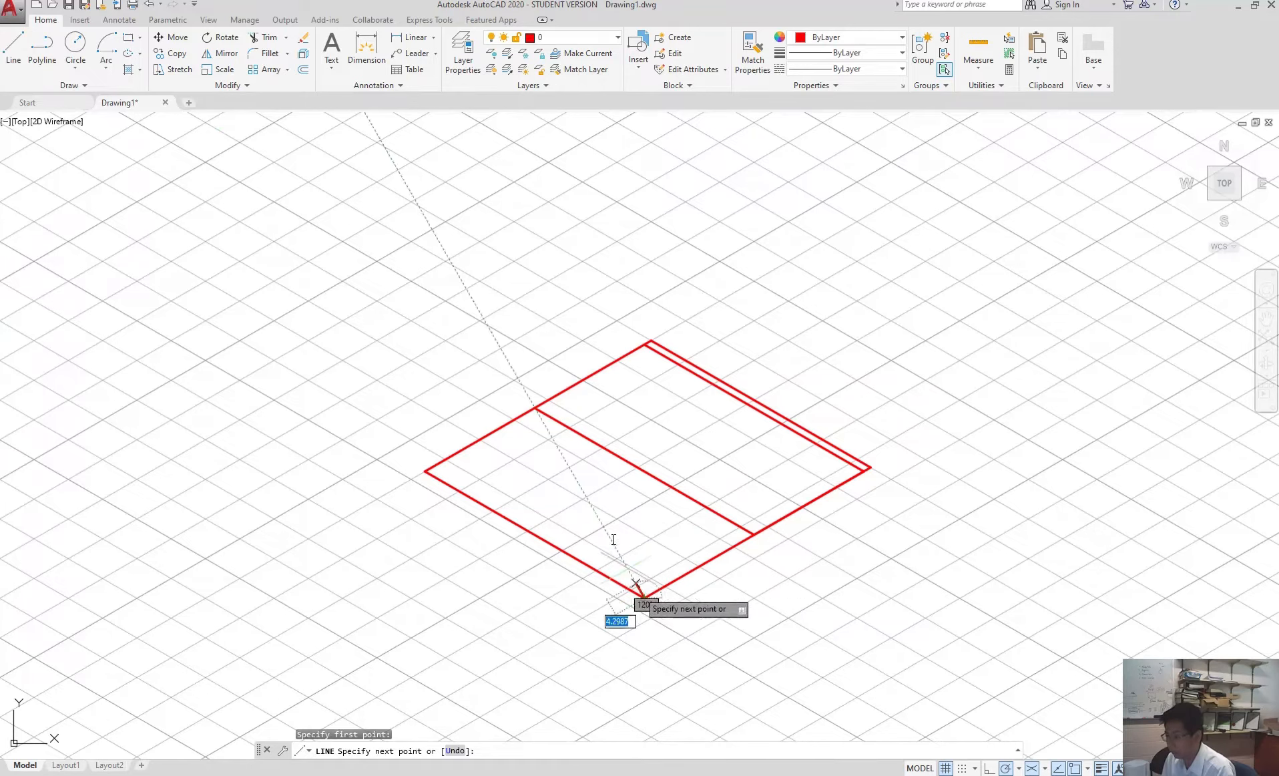
{"action": "left_click", "coordinate": [536, 409]}
{"action": "key", "text": "Escape"}
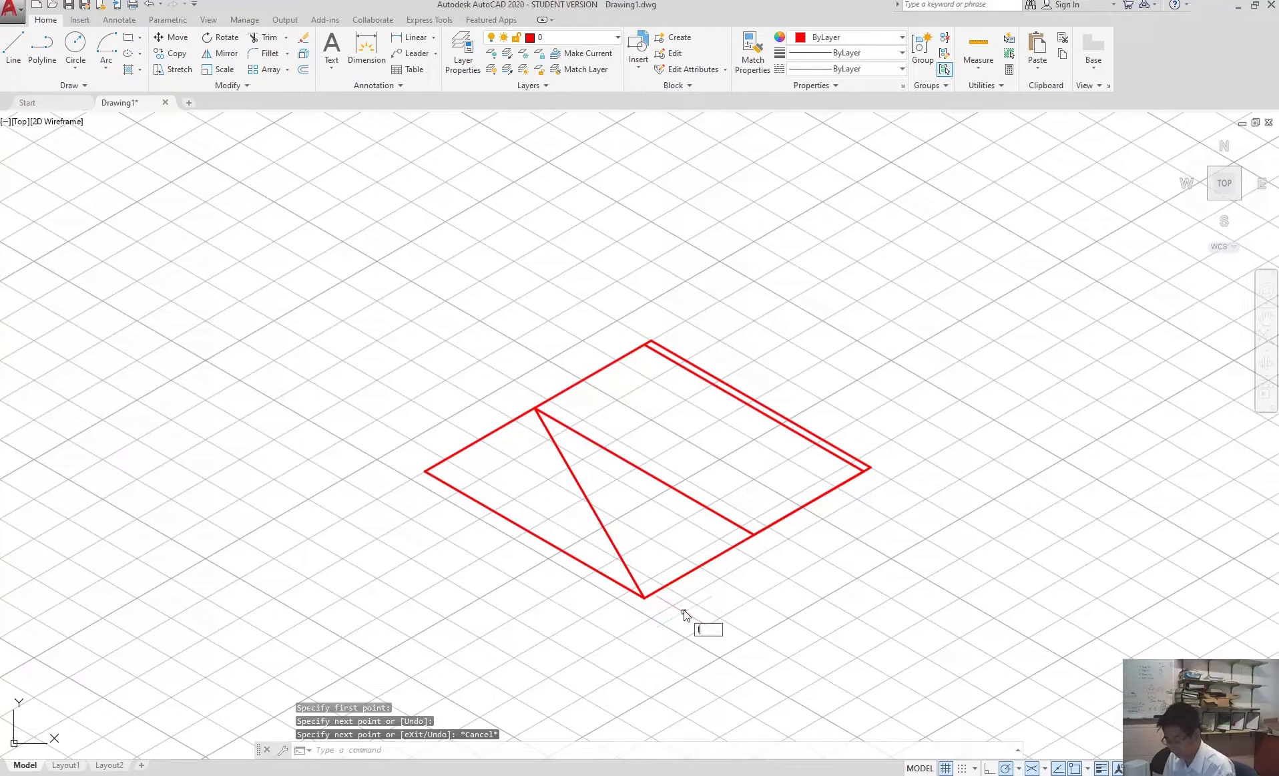
{"action": "key", "text": "space"}
{"action": "left_click", "coordinate": [644, 597]}
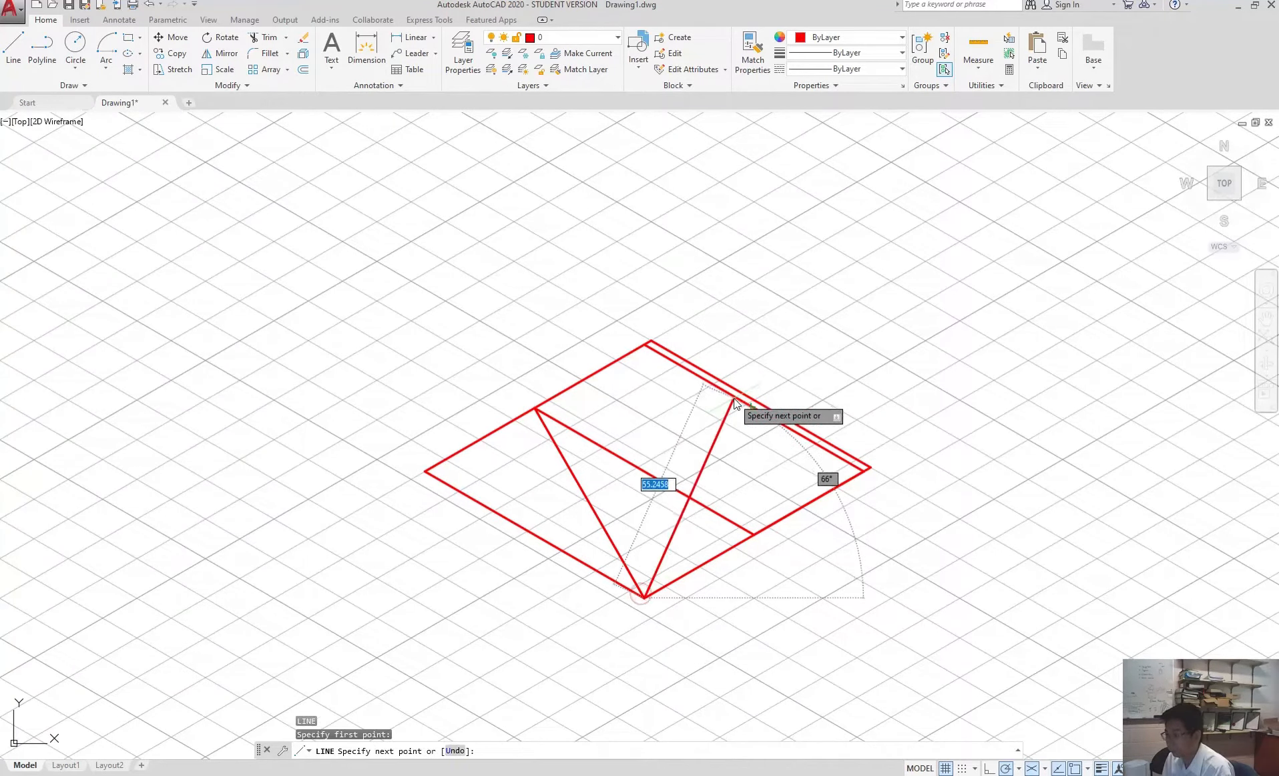
{"action": "left_click", "coordinate": [754, 408]}
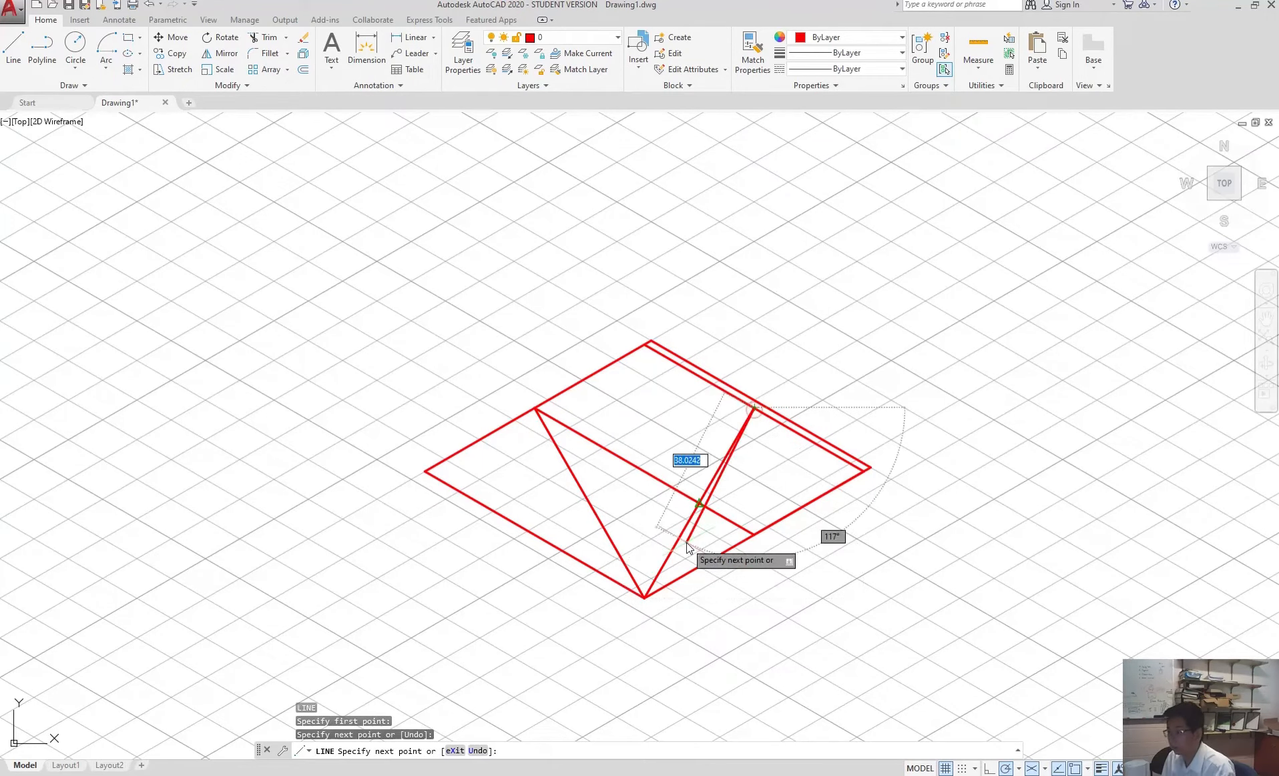
{"action": "key", "text": "Escape"}
Draw two construction lines from the rhombus's top corner to the midpoints of its lower-left and lower-right sides.
{"action": "key", "text": "space"}
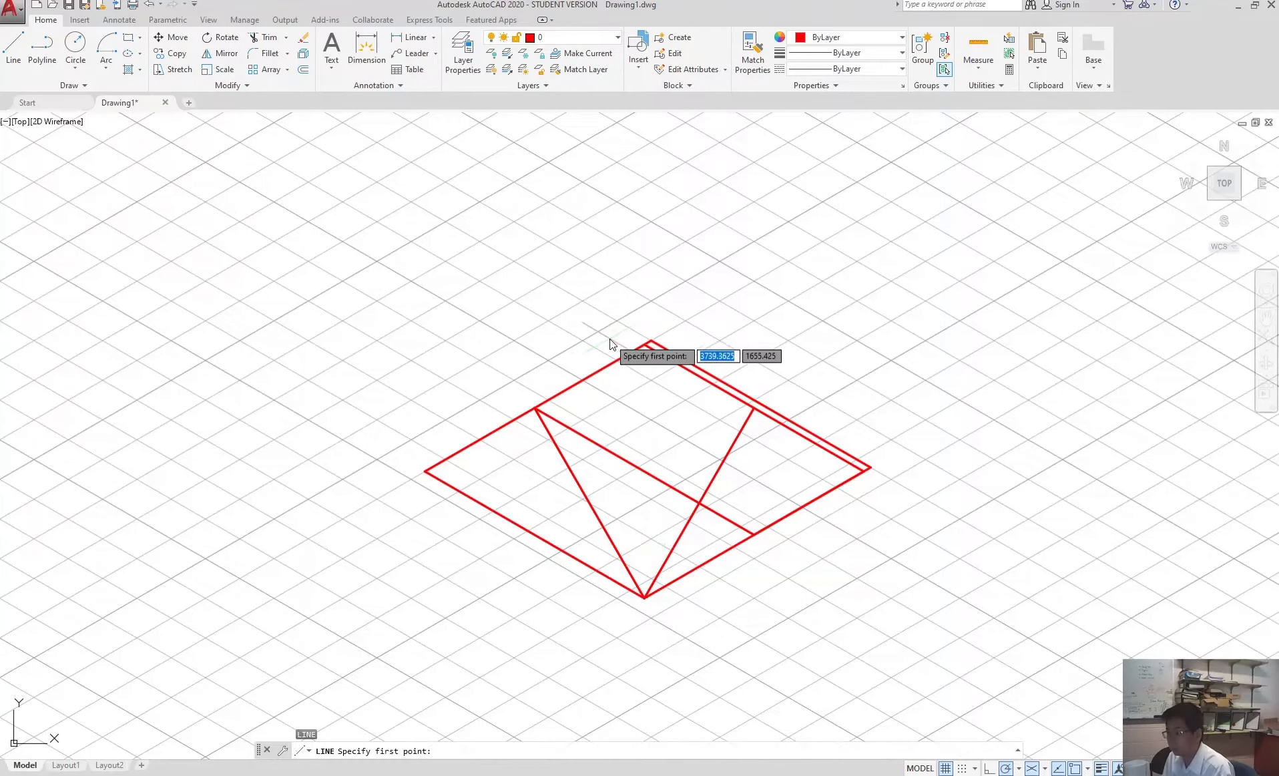
{"action": "left_click", "coordinate": [645, 343]}
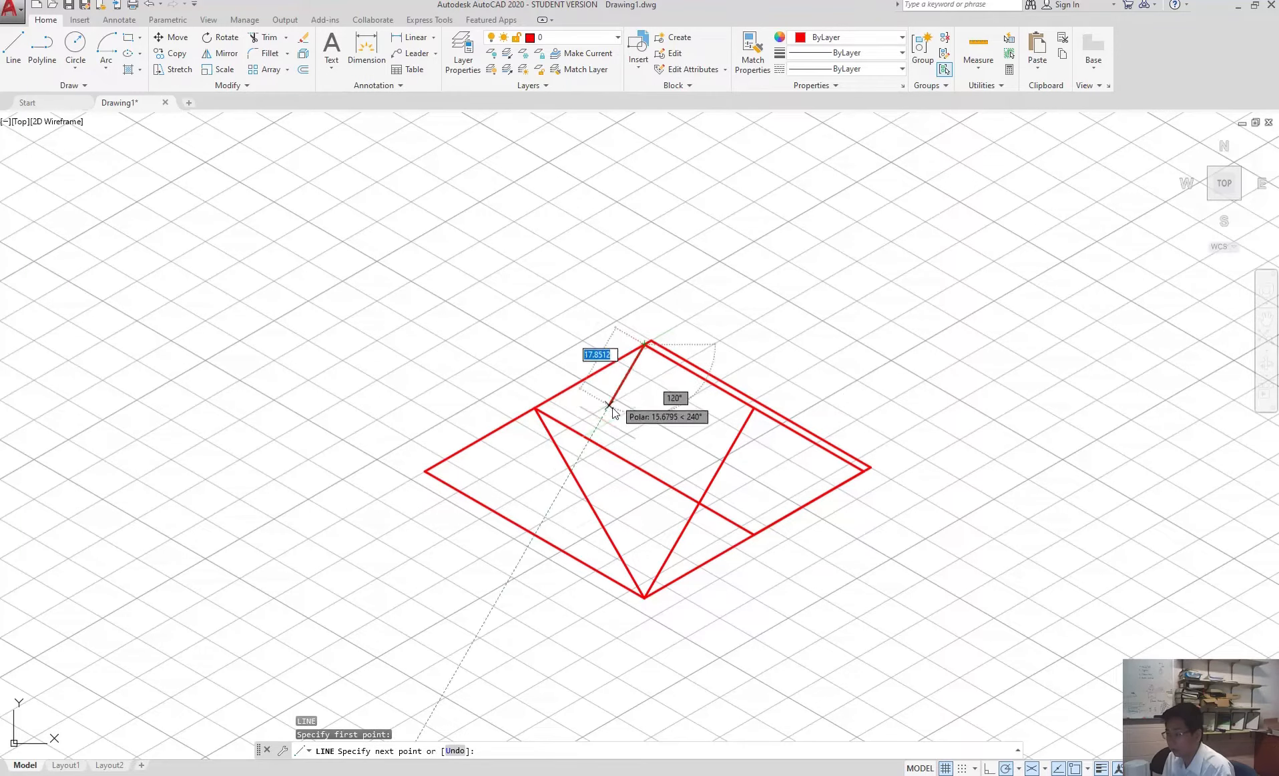
{"action": "left_click", "coordinate": [536, 534]}
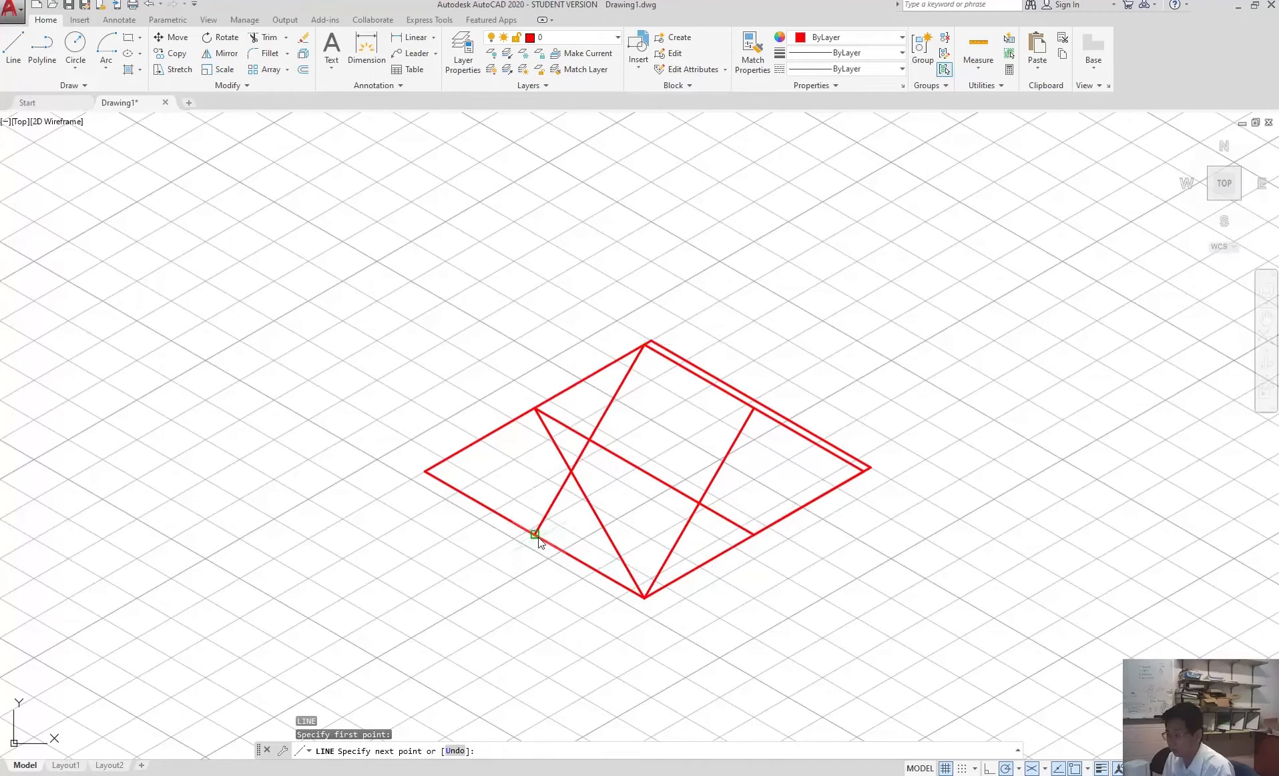
{"action": "key", "text": "Escape"}
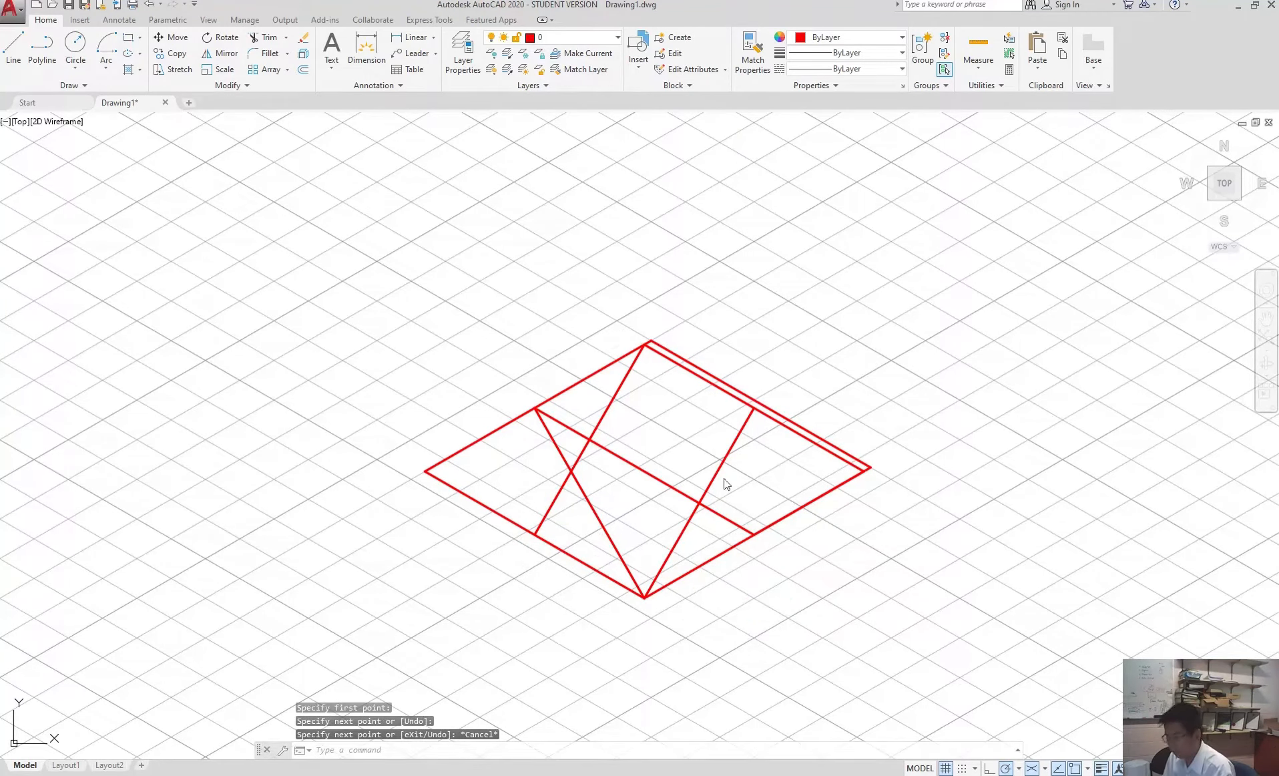
{"action": "key", "text": "Return"}
{"action": "left_click", "coordinate": [644, 346]}
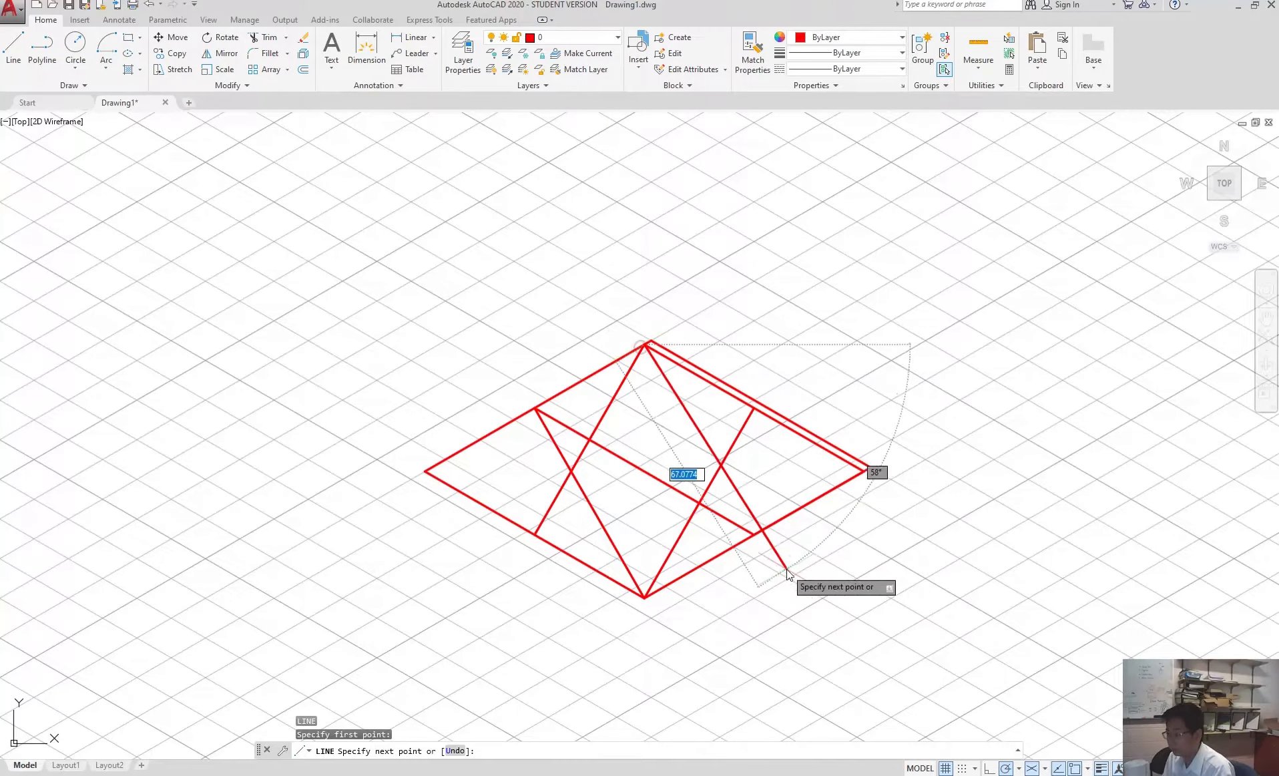
{"action": "left_click", "coordinate": [753, 534]}
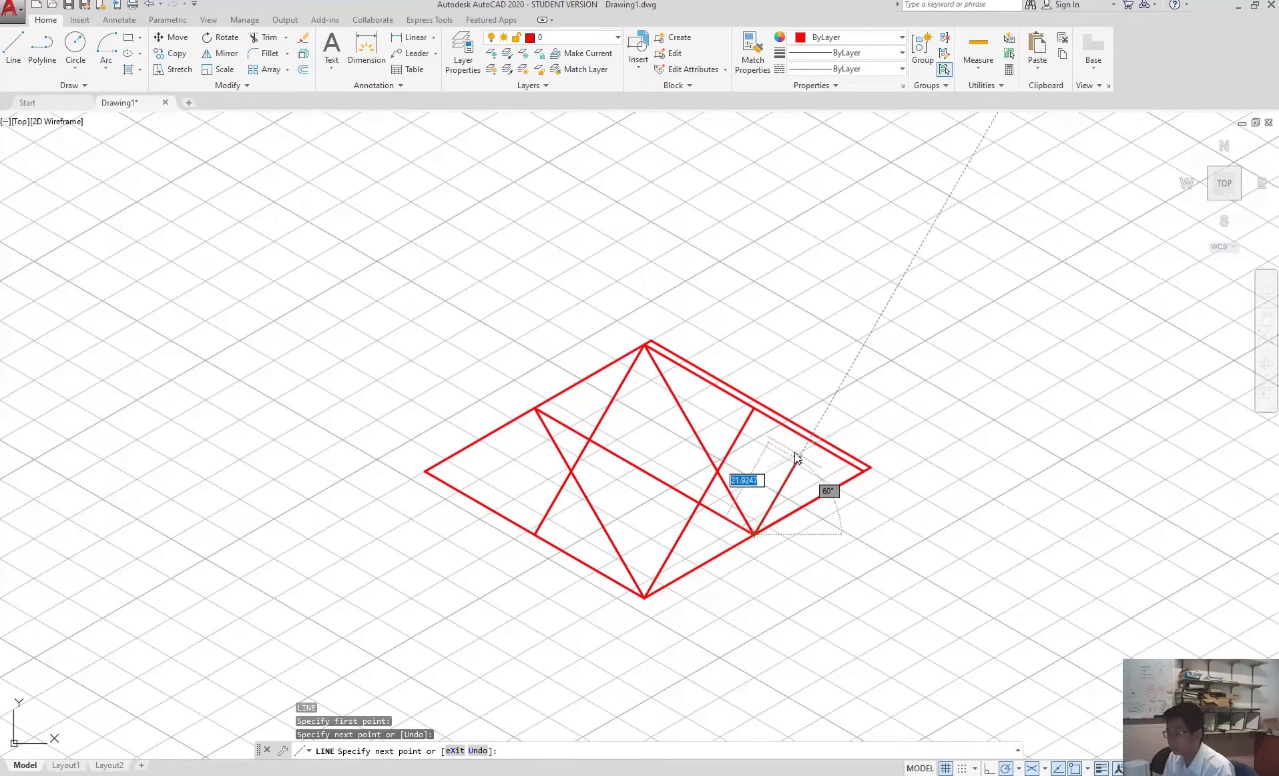
{"action": "key", "text": "Escape"}
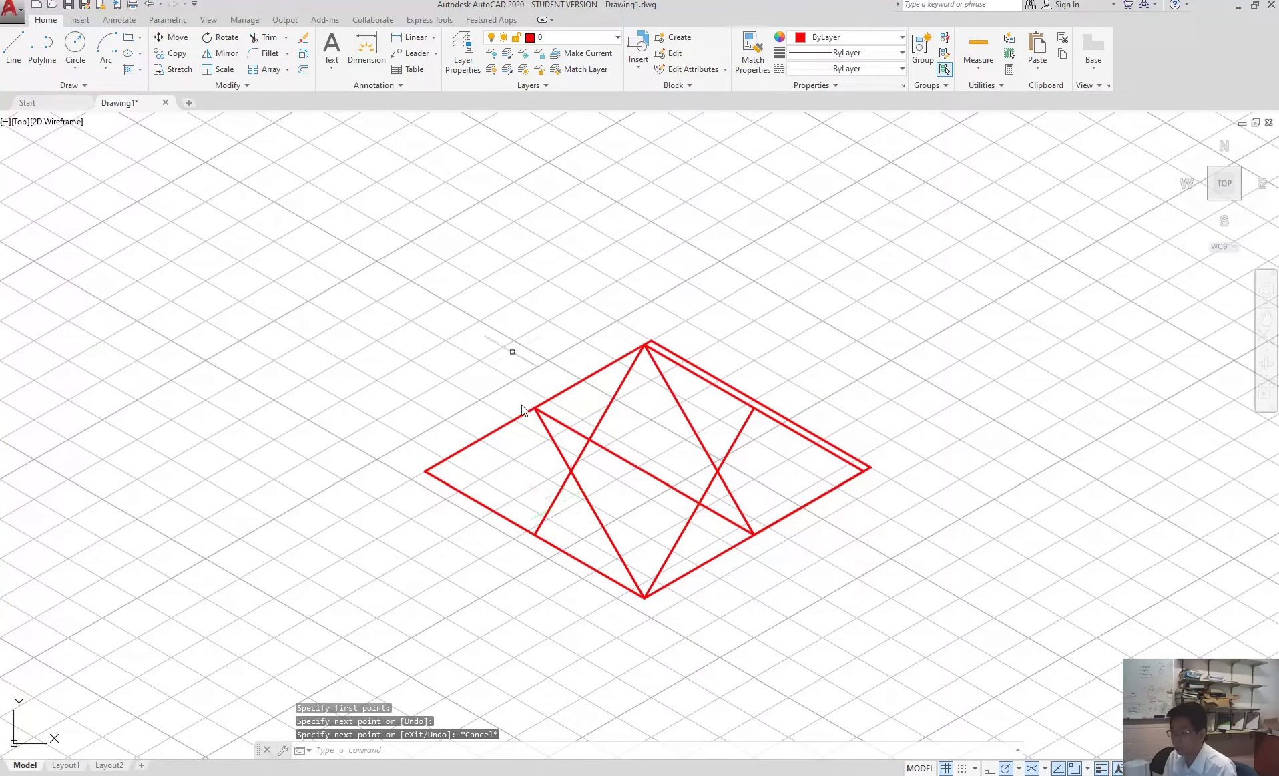
Draw the left arc from the upper-left side's midpoint to the lower-left side's midpoint, centred on the left crossing of the construction lines.
{"action": "left_click", "coordinate": [107, 46]}
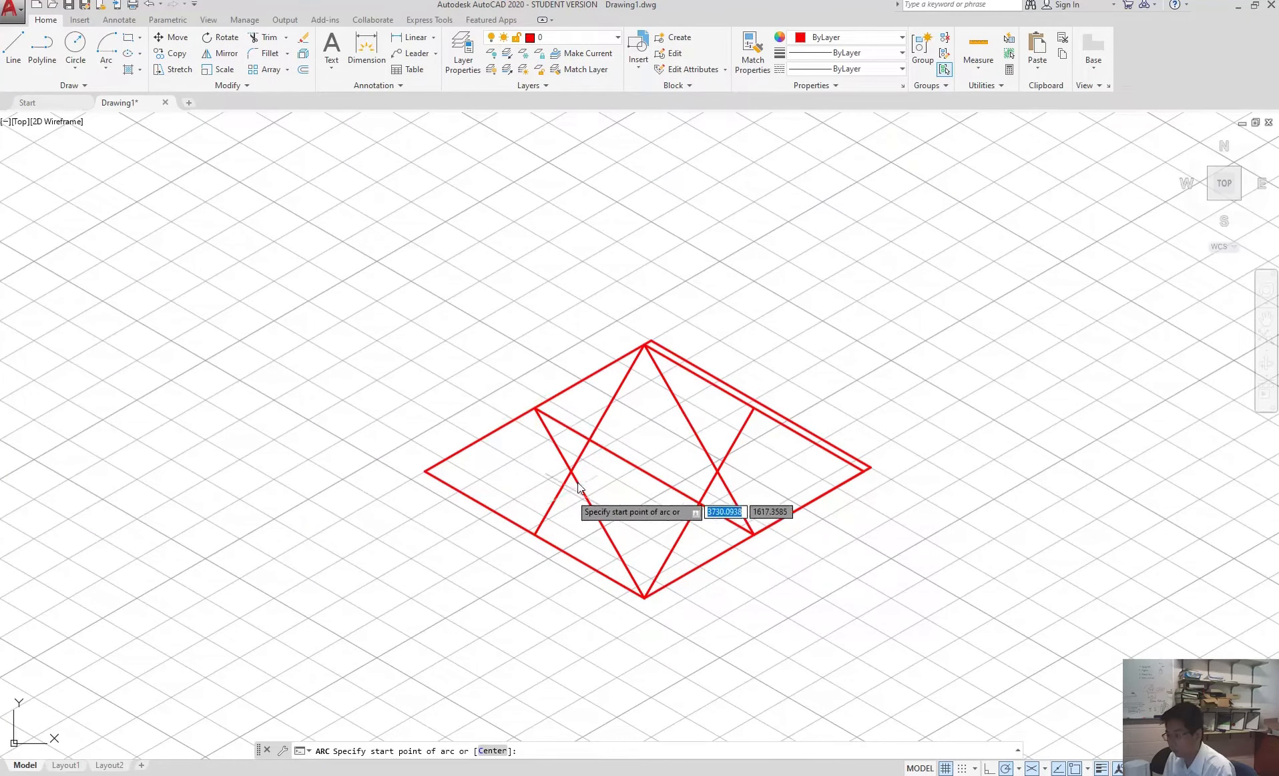
{"action": "left_click", "coordinate": [532, 407]}
{"action": "left_click", "coordinate": [568, 471]}
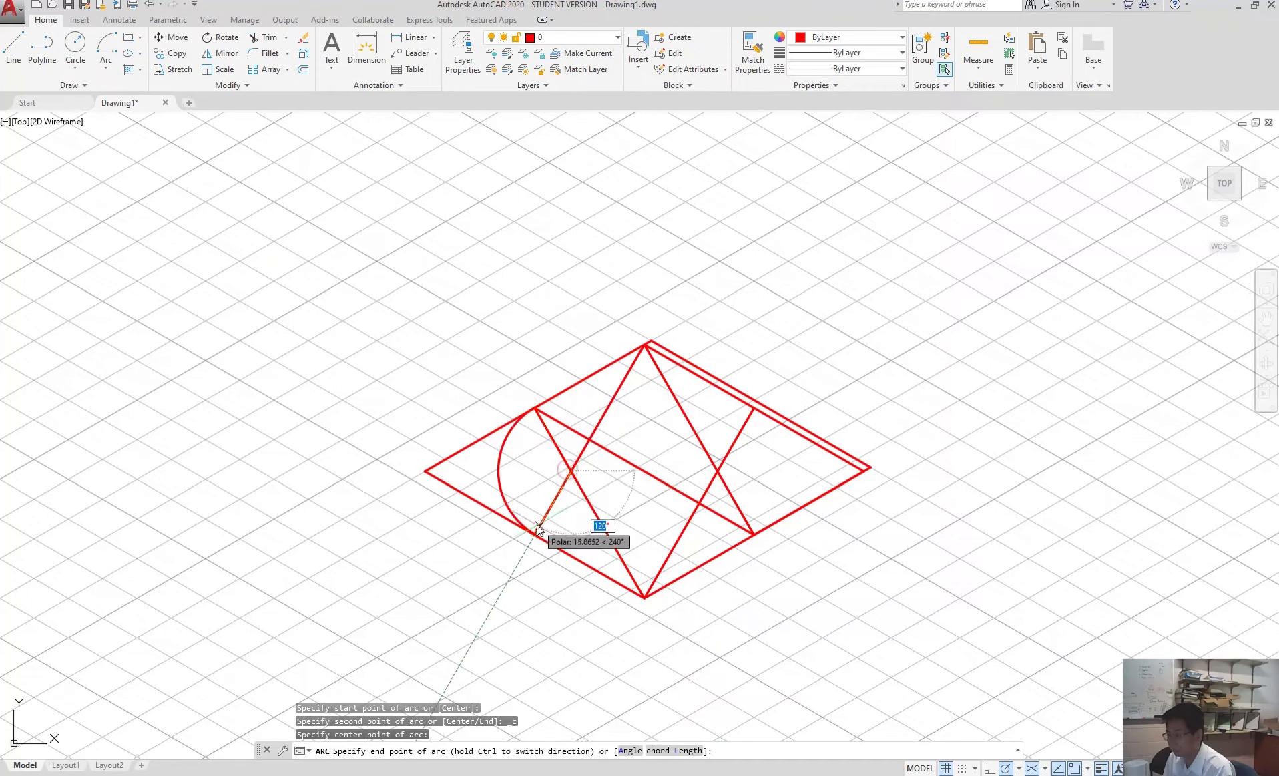
{"action": "left_click", "coordinate": [534, 532]}
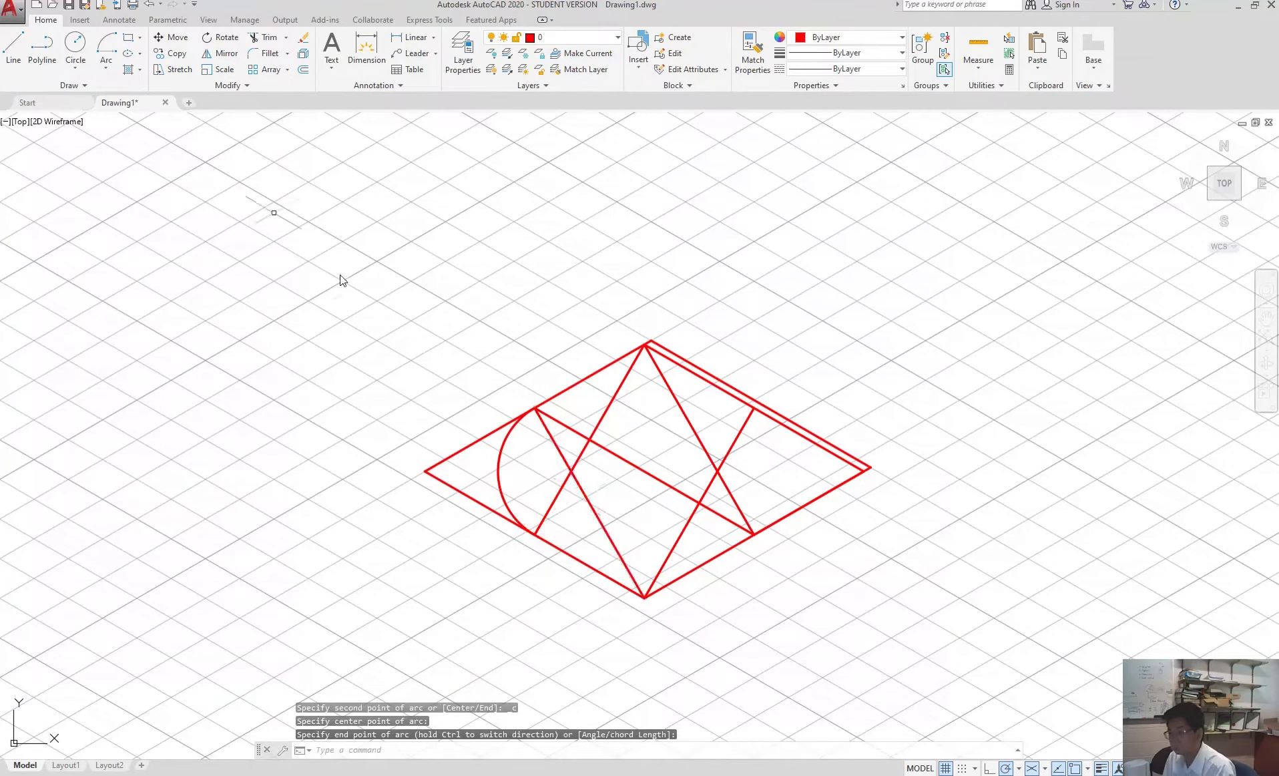
Draw the lower arc from the lower-left side's midpoint to the lower-right side's midpoint, centred on the rhombus's top corner.
{"action": "left_click", "coordinate": [112, 47]}
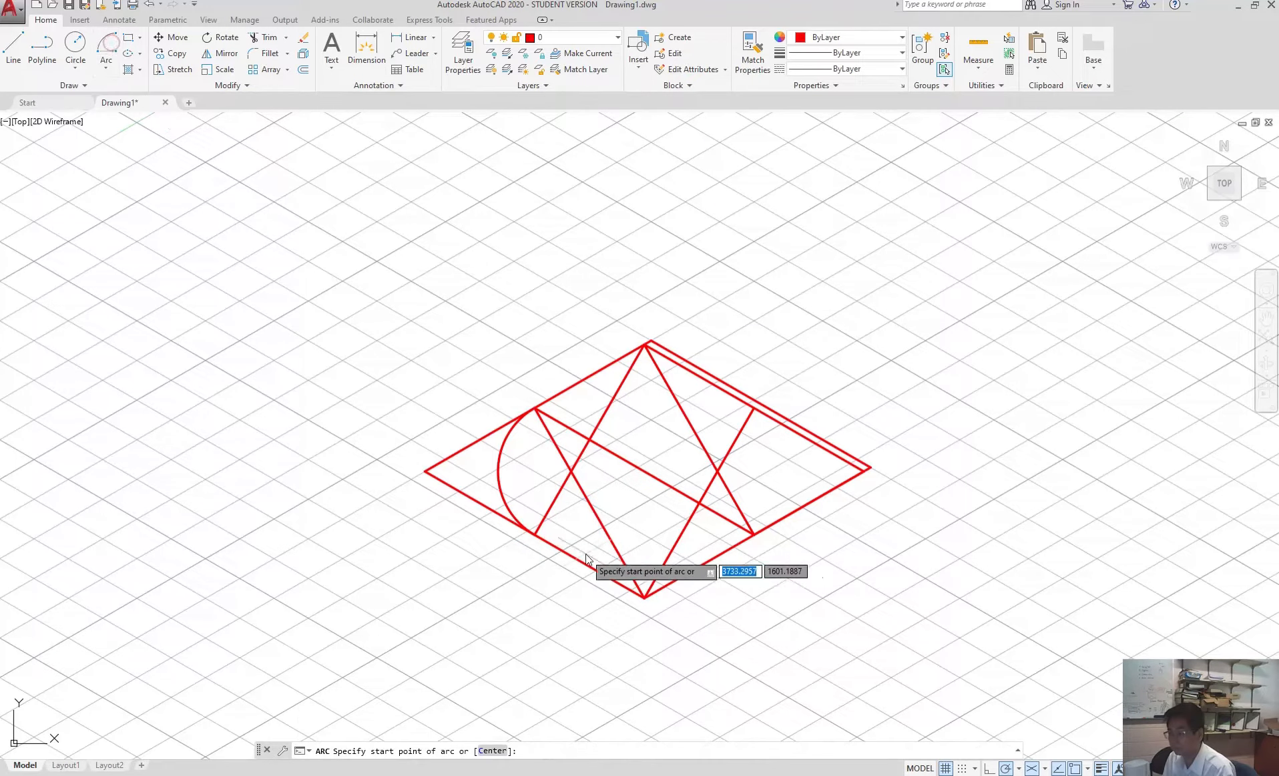
{"action": "left_click", "coordinate": [536, 534]}
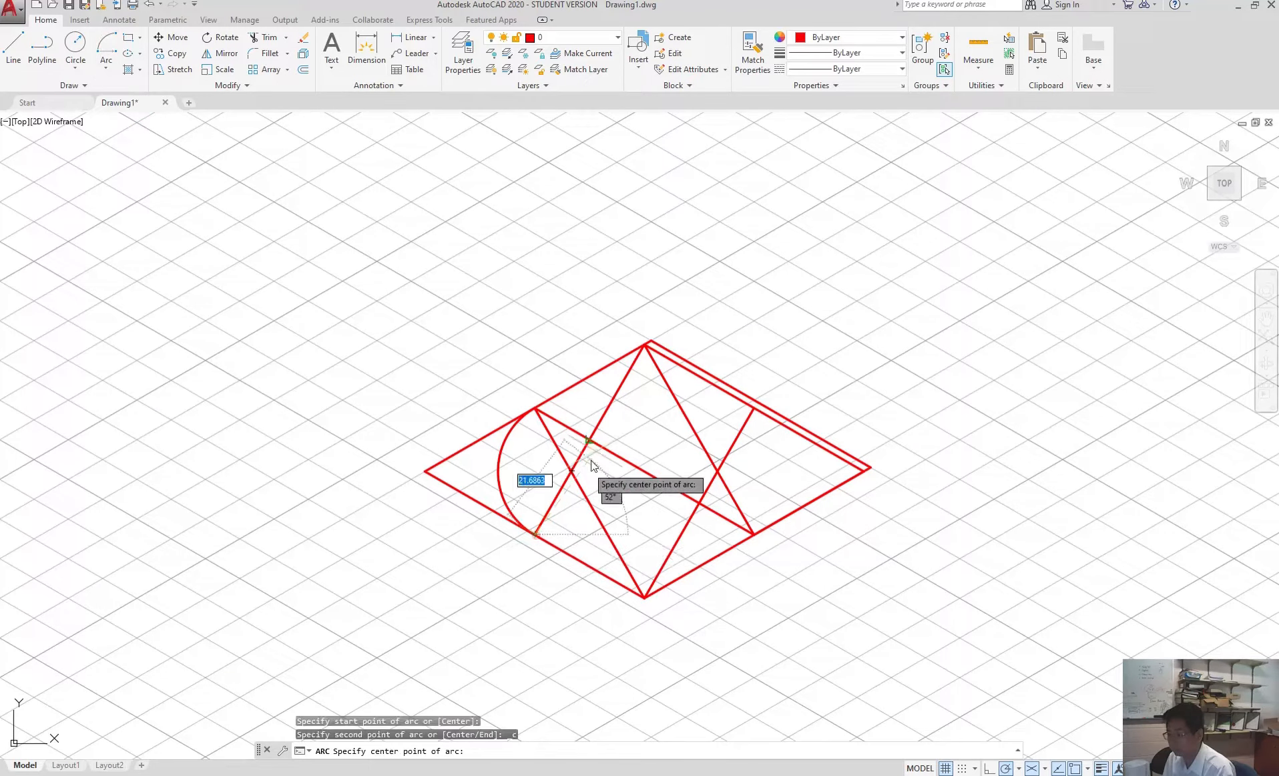
{"action": "left_click", "coordinate": [644, 346]}
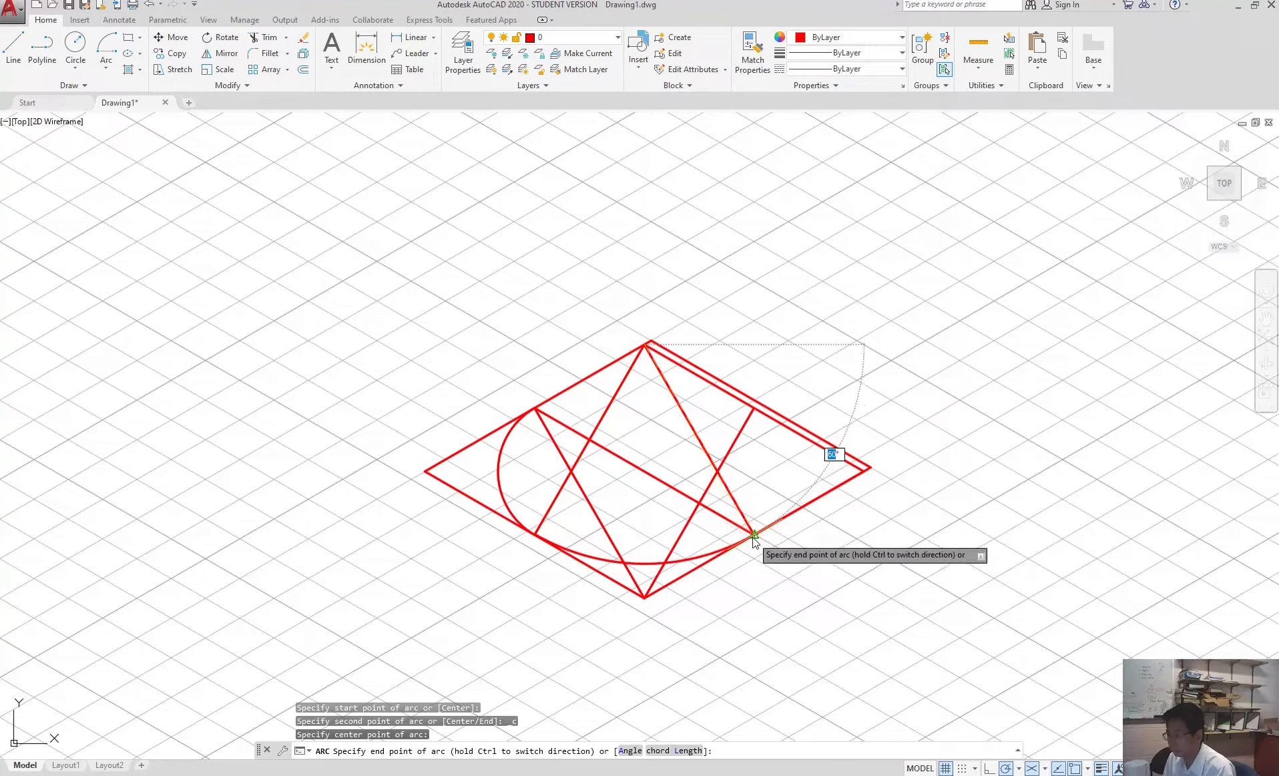
{"action": "left_click", "coordinate": [754, 536]}
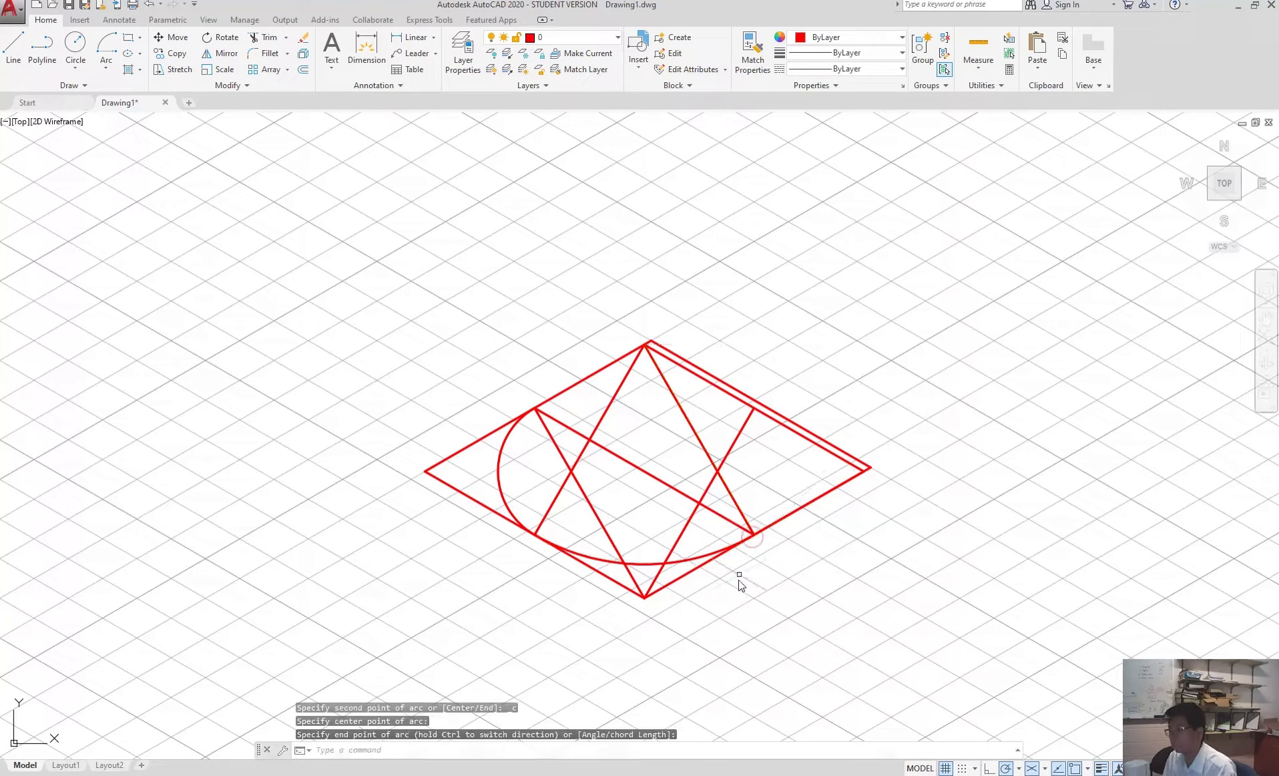
{"action": "key", "text": "Escape"}
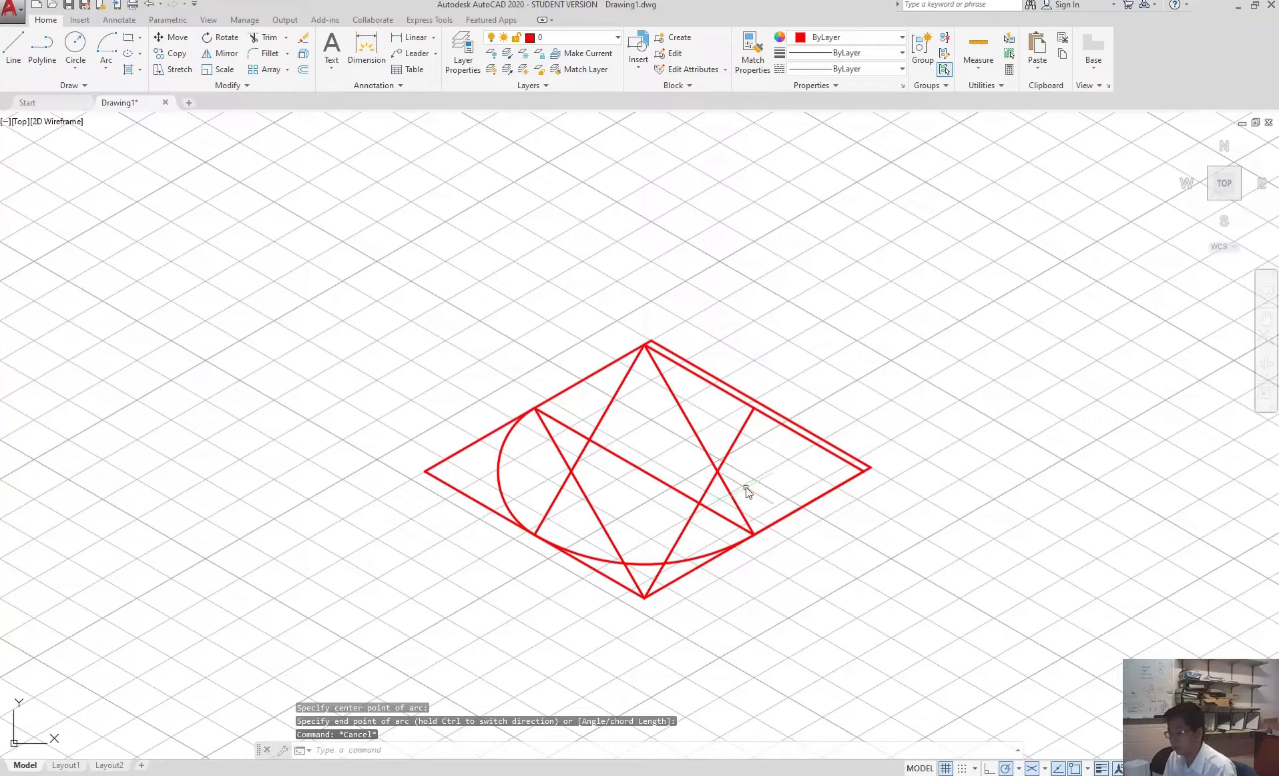
Erase the four construction lines inside the 64-unit rhombus.
{"action": "left_click", "coordinate": [748, 494]}
{"action": "left_click", "coordinate": [699, 455]}
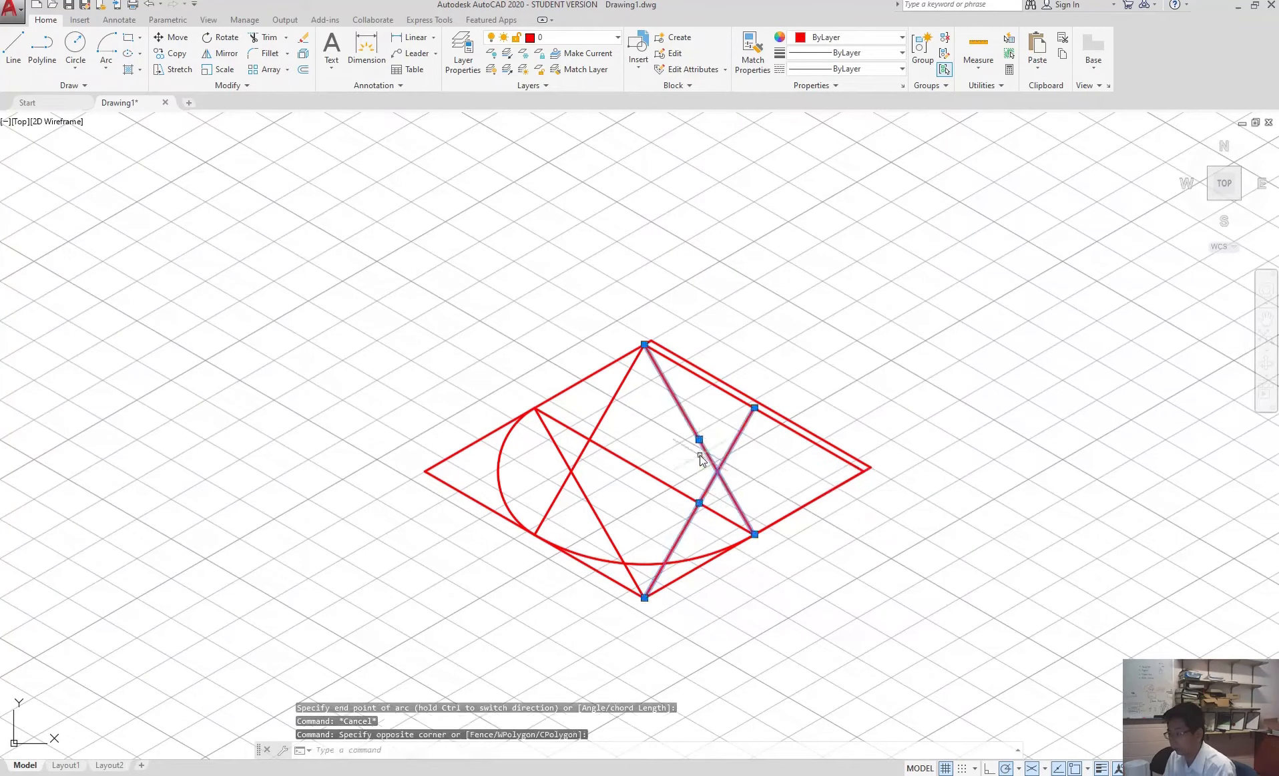
{"action": "key", "text": "Delete"}
{"action": "left_click", "coordinate": [668, 441]}
{"action": "left_click", "coordinate": [613, 402]}
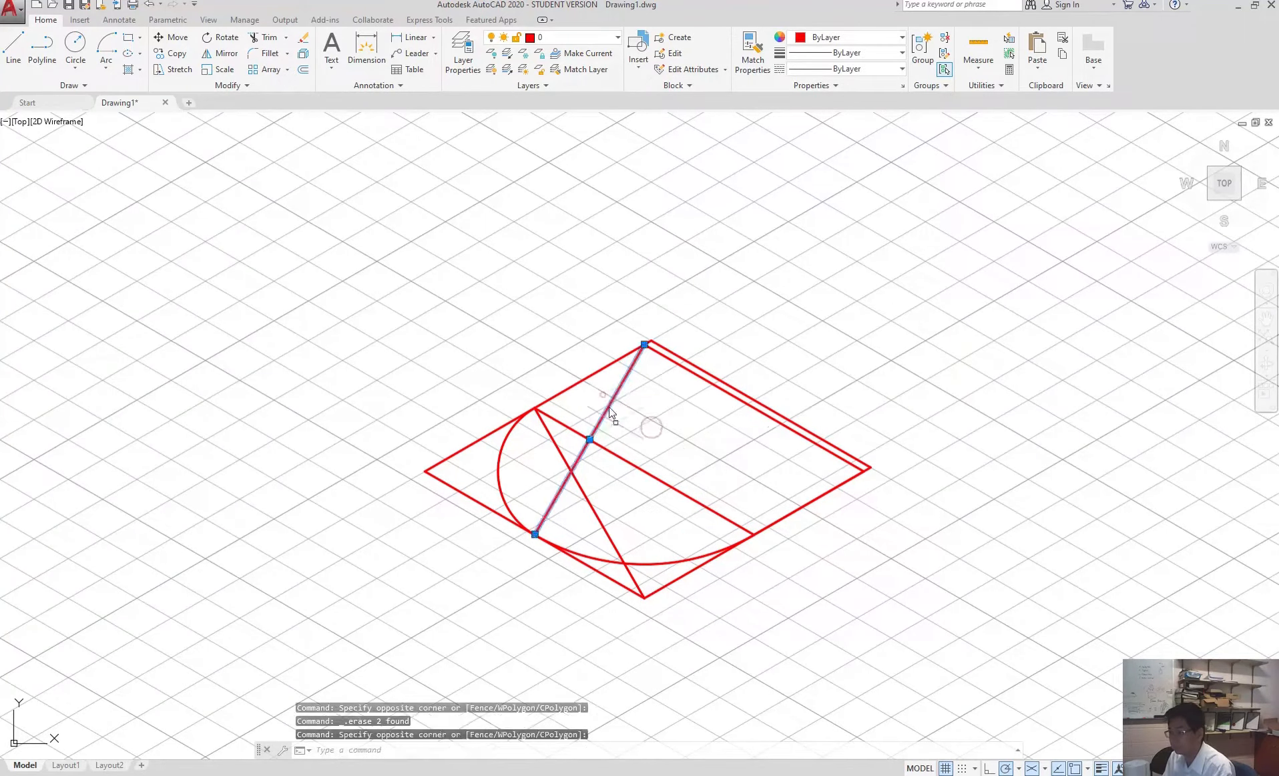
{"action": "key", "text": "Delete"}
{"action": "left_click", "coordinate": [615, 508]}
{"action": "left_click", "coordinate": [586, 509]}
{"action": "key", "text": "Delete"}
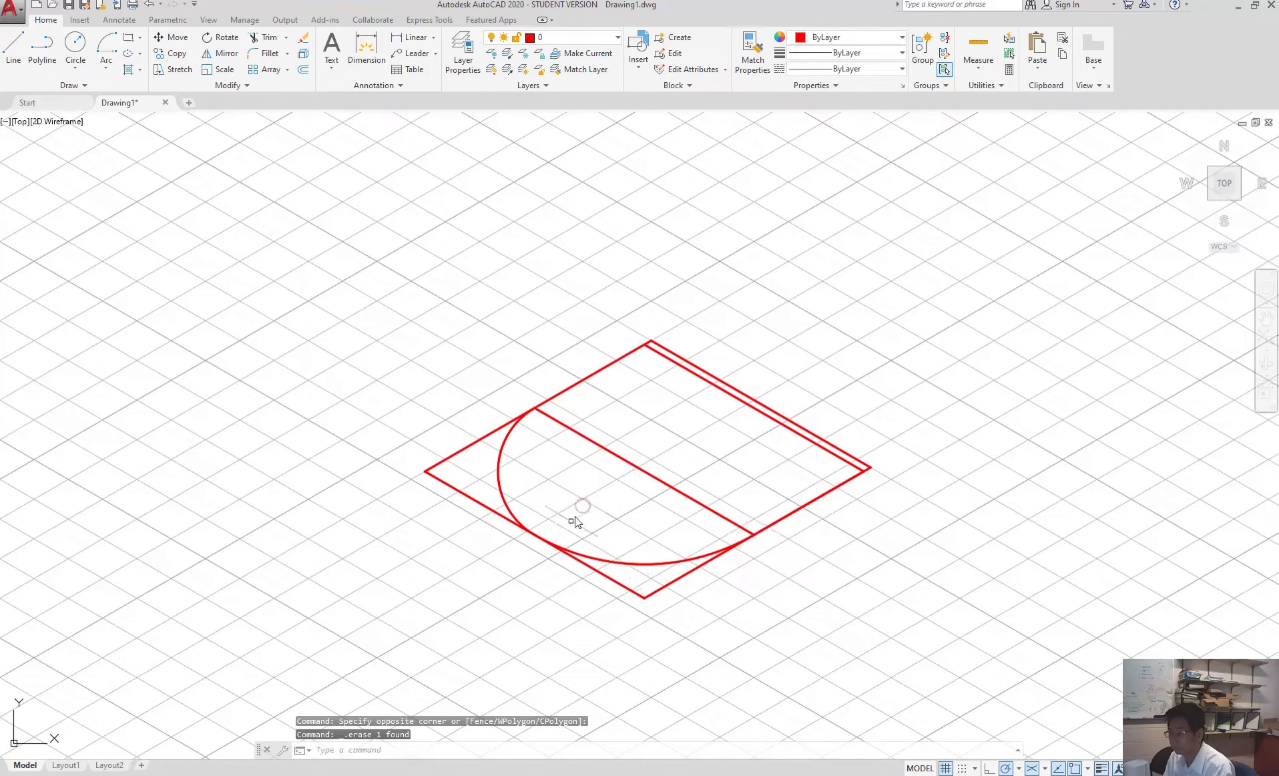
Erase the sides of the 64-unit rhombus, keeping the two arcs and the isometric parallelogram.
{"action": "left_click", "coordinate": [473, 500]}
{"action": "left_click", "coordinate": [442, 448]}
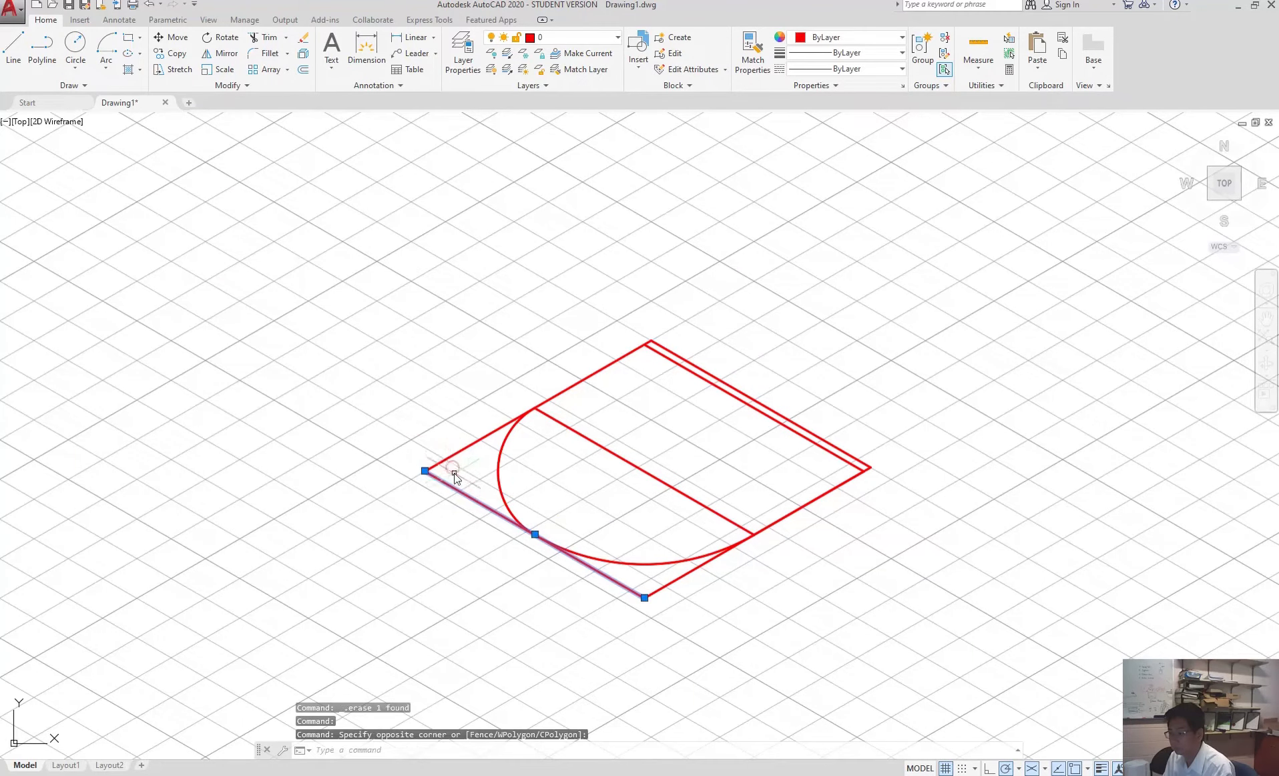
{"action": "left_click", "coordinate": [454, 473]}
{"action": "key", "text": "Delete"}
{"action": "left_click", "coordinate": [678, 604]}
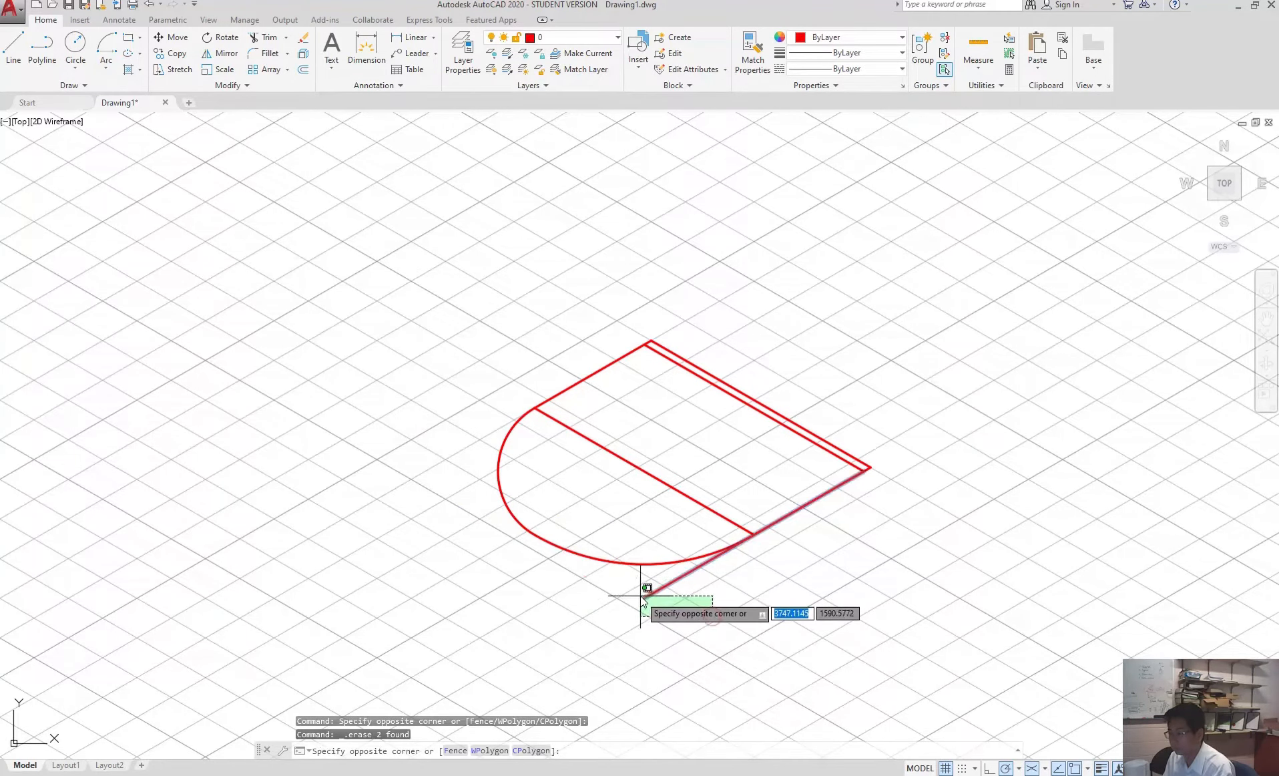
{"action": "left_click", "coordinate": [651, 593]}
{"action": "key", "text": "Delete"}
{"action": "left_click", "coordinate": [820, 448]}
{"action": "key", "text": "Delete"}
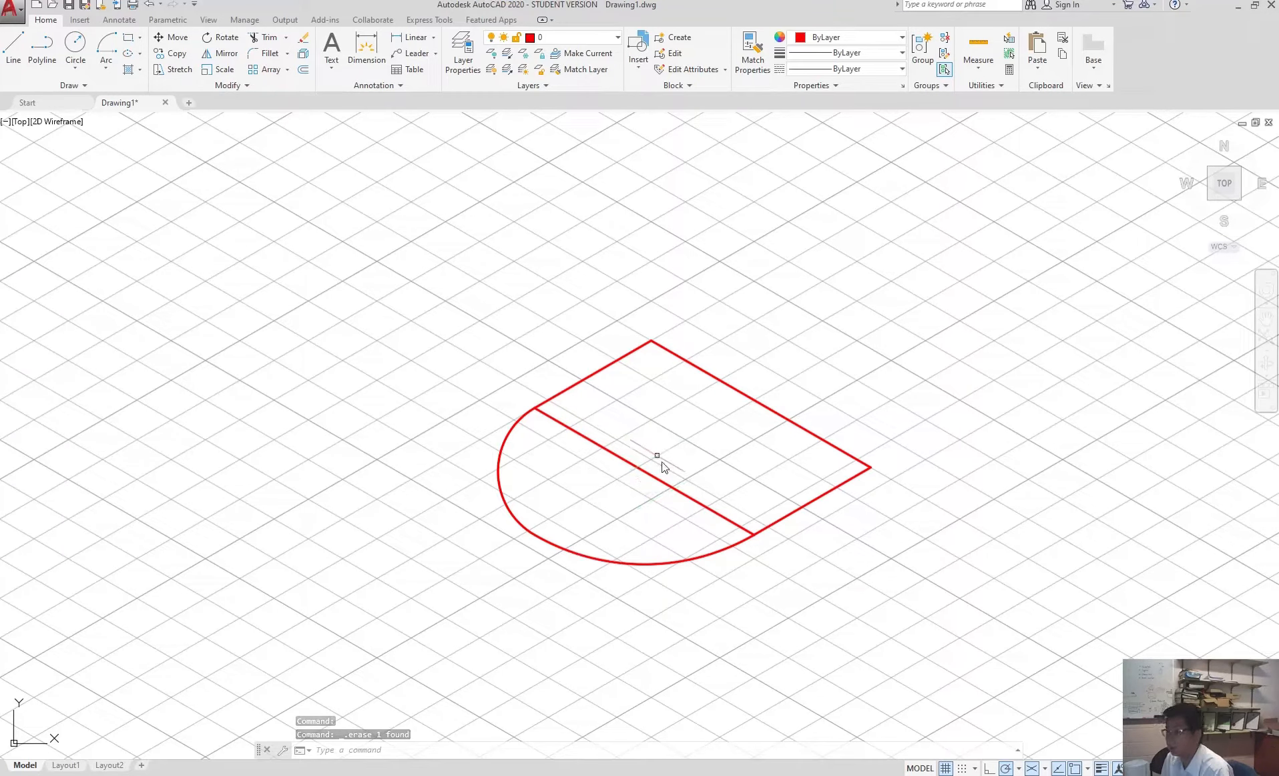
Start a small rhombus 16 units at 210° from the dividing line's midpoint with a 16-unit segment at 150° and a 32-unit side at 30°.
{"action": "left_click", "coordinate": [14, 53]}
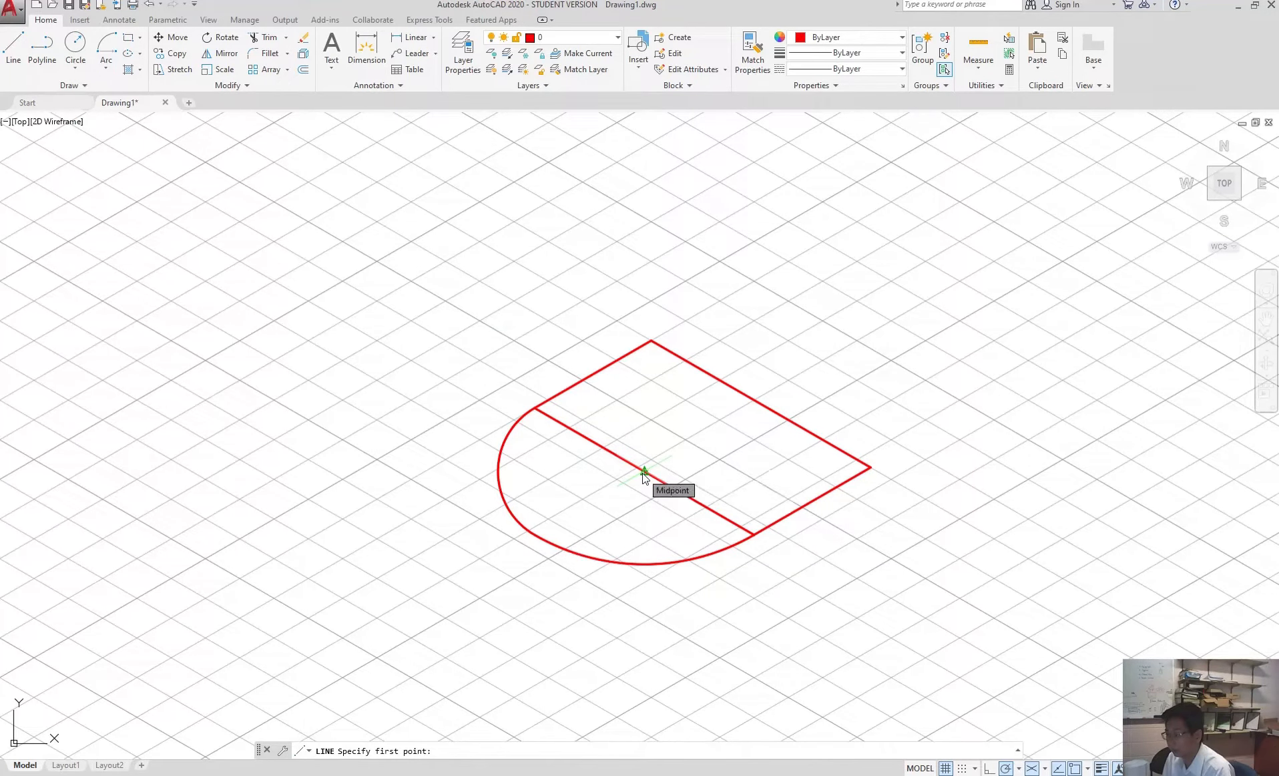
{"action": "type", "text": "16"}
{"action": "key", "text": "Return"}
{"action": "type", "text": "16"}
{"action": "key", "text": "Return"}
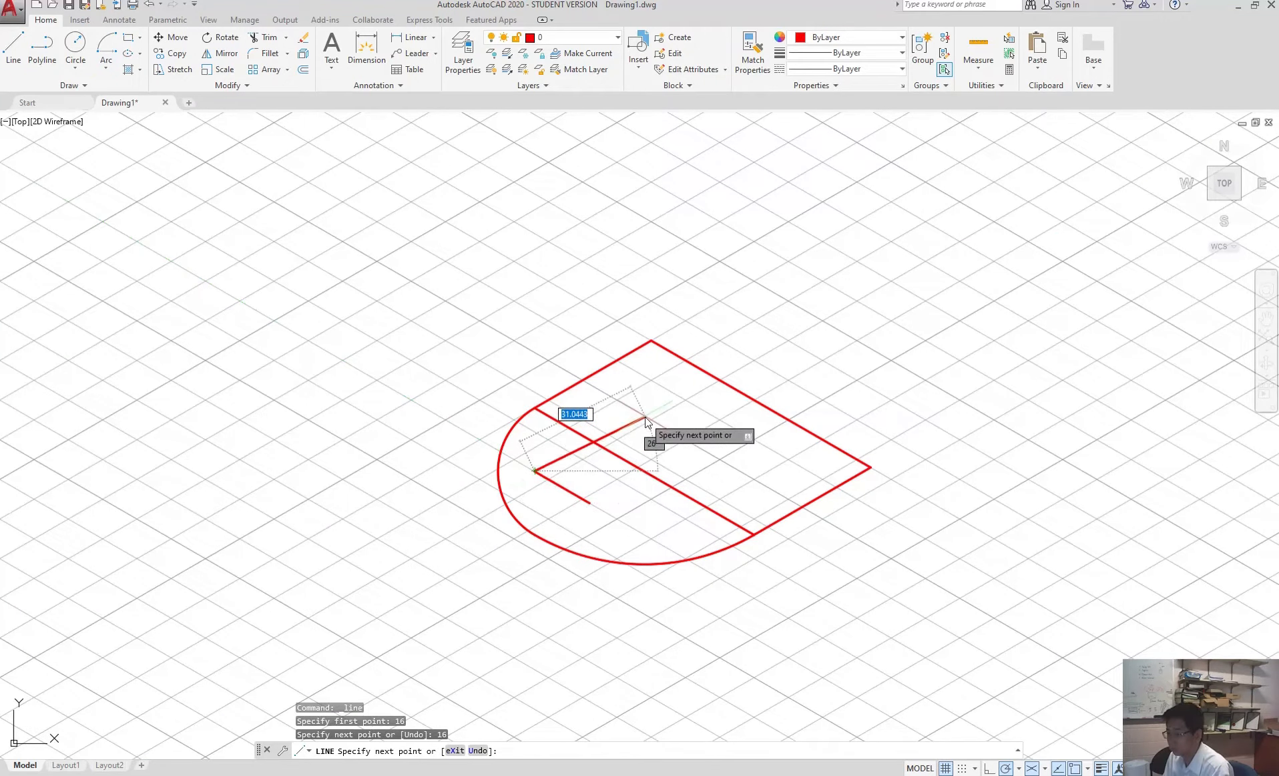
{"action": "type", "text": "32"}
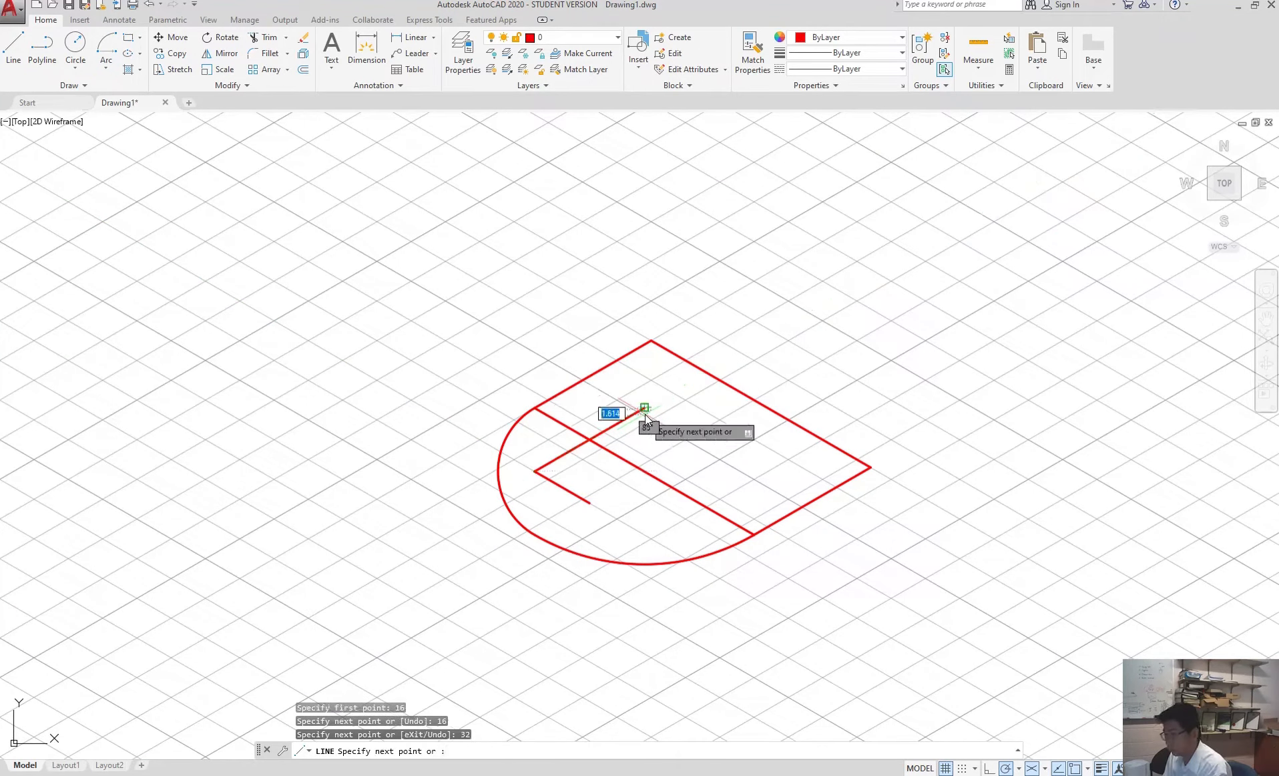
{"action": "key", "text": "Return"}
Complete the small rhombus with two 32-unit sides at 330° and 210° and a 16-unit segment closing it at the start point.
{"action": "type", "text": "3"}
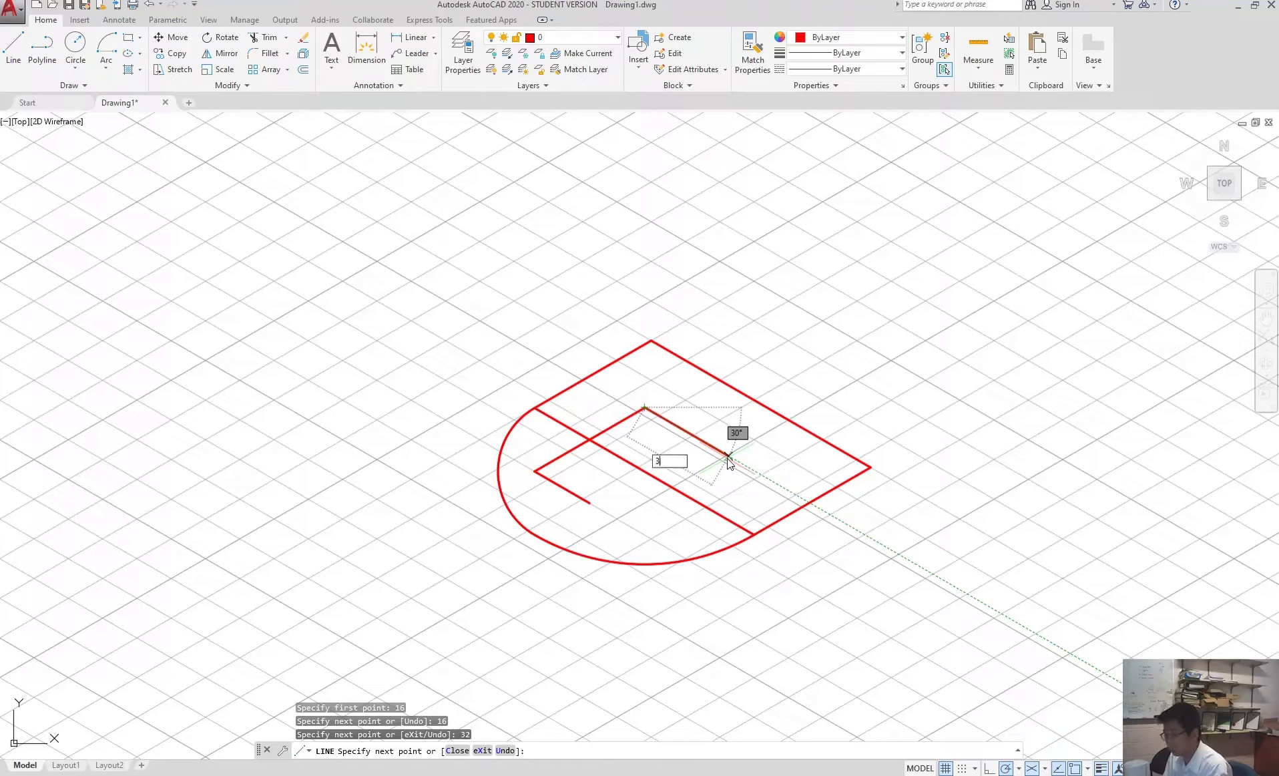
{"action": "type", "text": "2"}
{"action": "key", "text": "Return"}
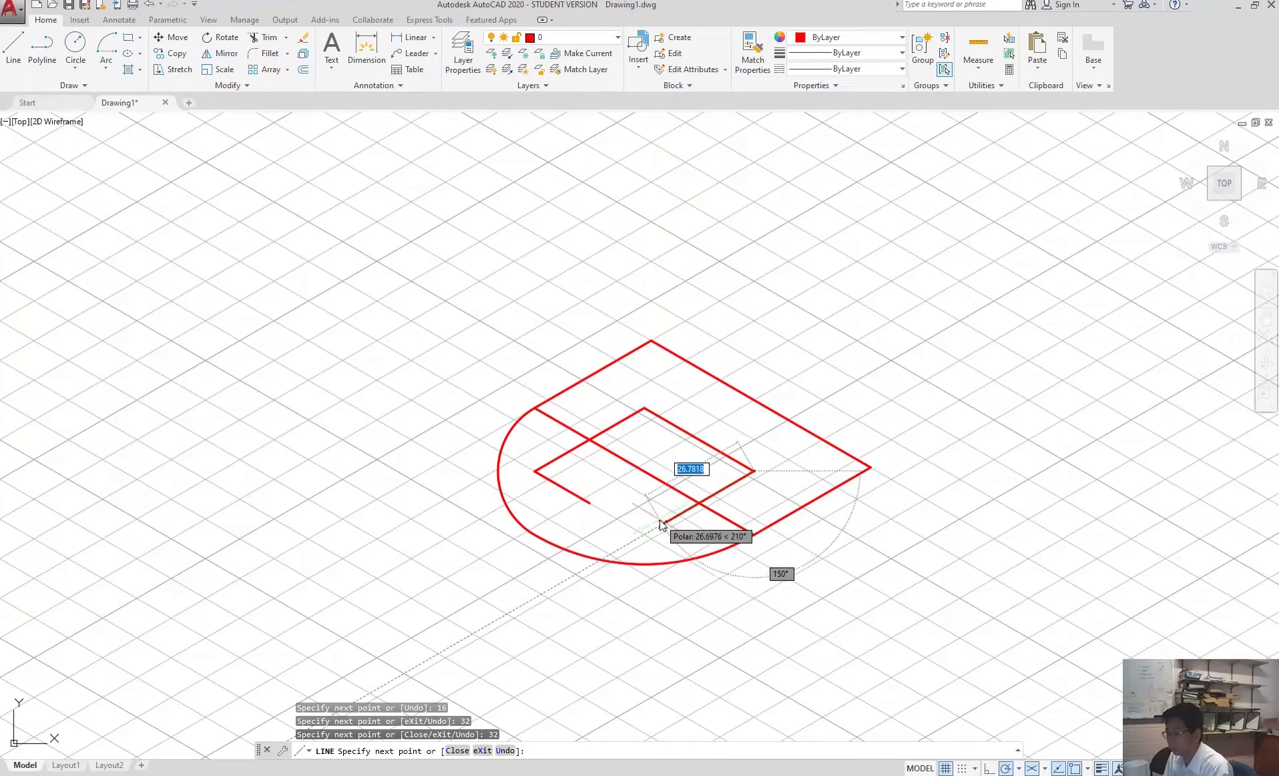
{"action": "type", "text": "32"}
{"action": "key", "text": "Return"}
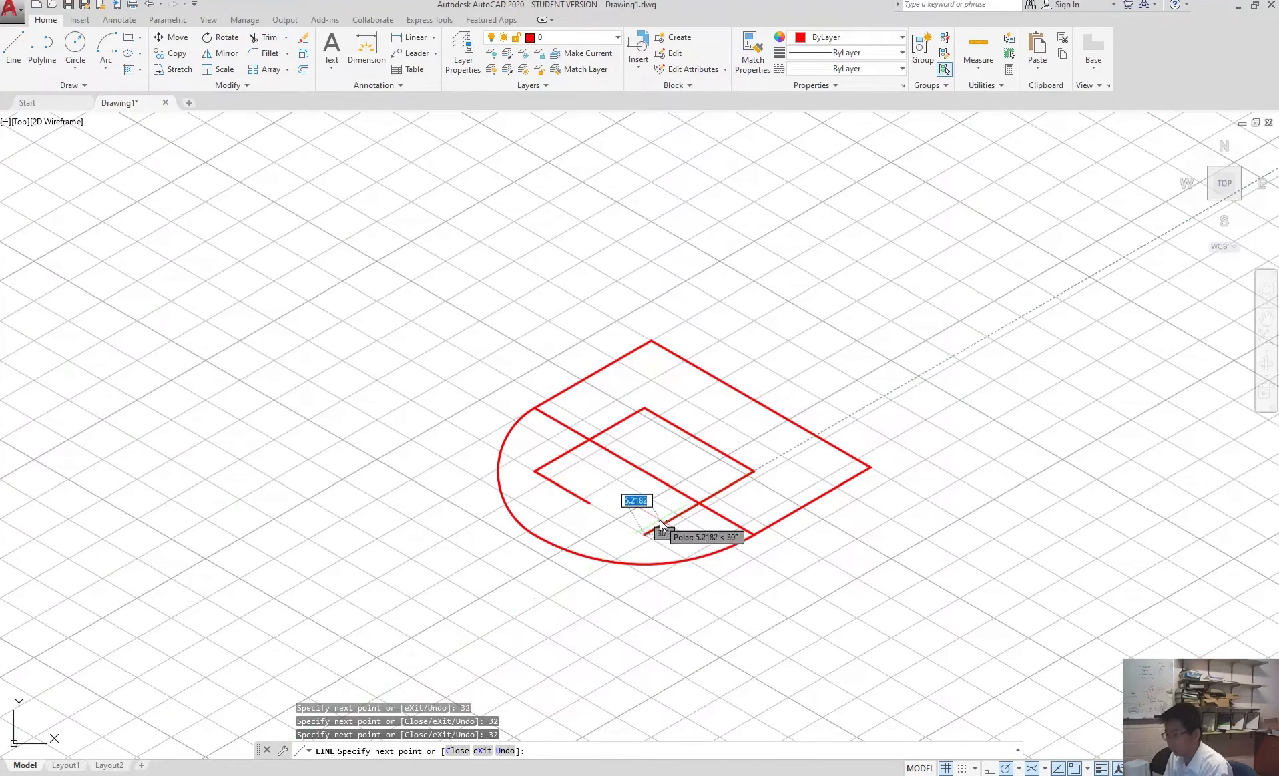
{"action": "left_click", "coordinate": [593, 509]}
{"action": "key", "text": "Escape"}
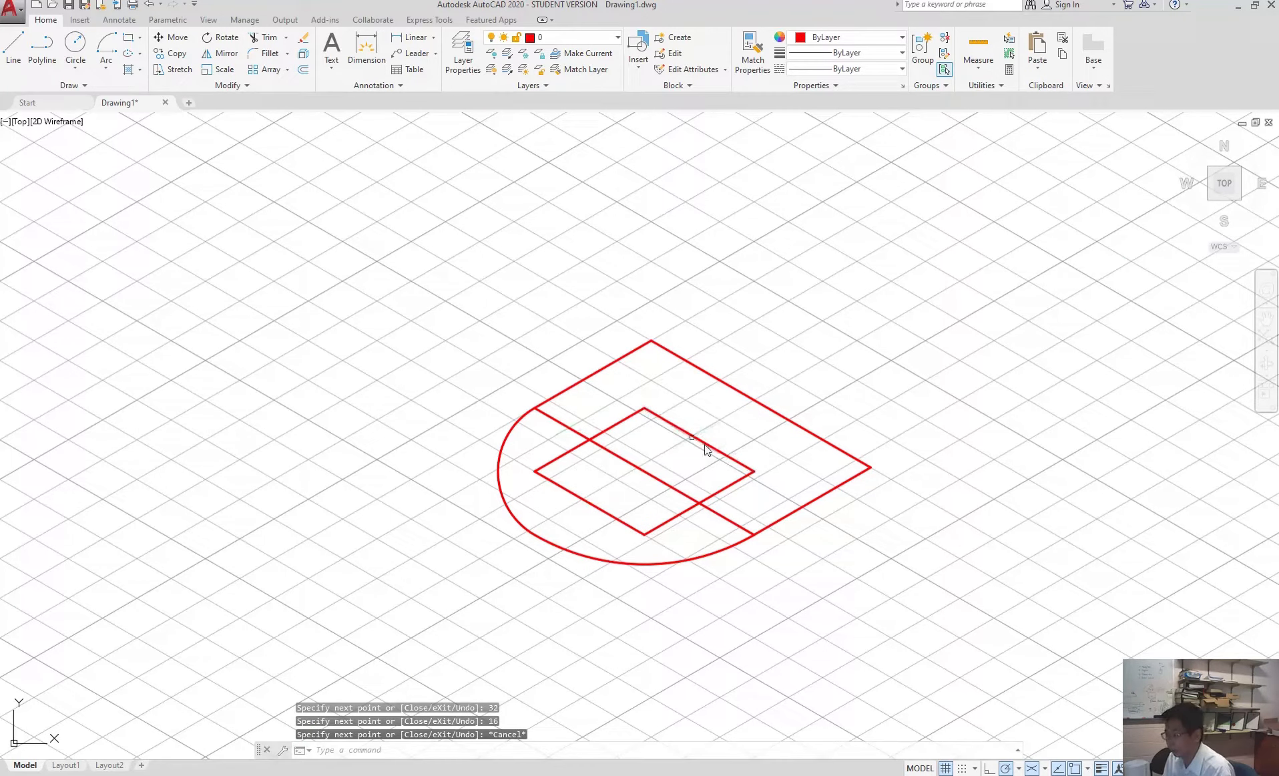
Draw two construction lines from the small rhombus's lowest corner to the midpoints of its upper-left and upper-right sides.
{"action": "left_click", "coordinate": [12, 43]}
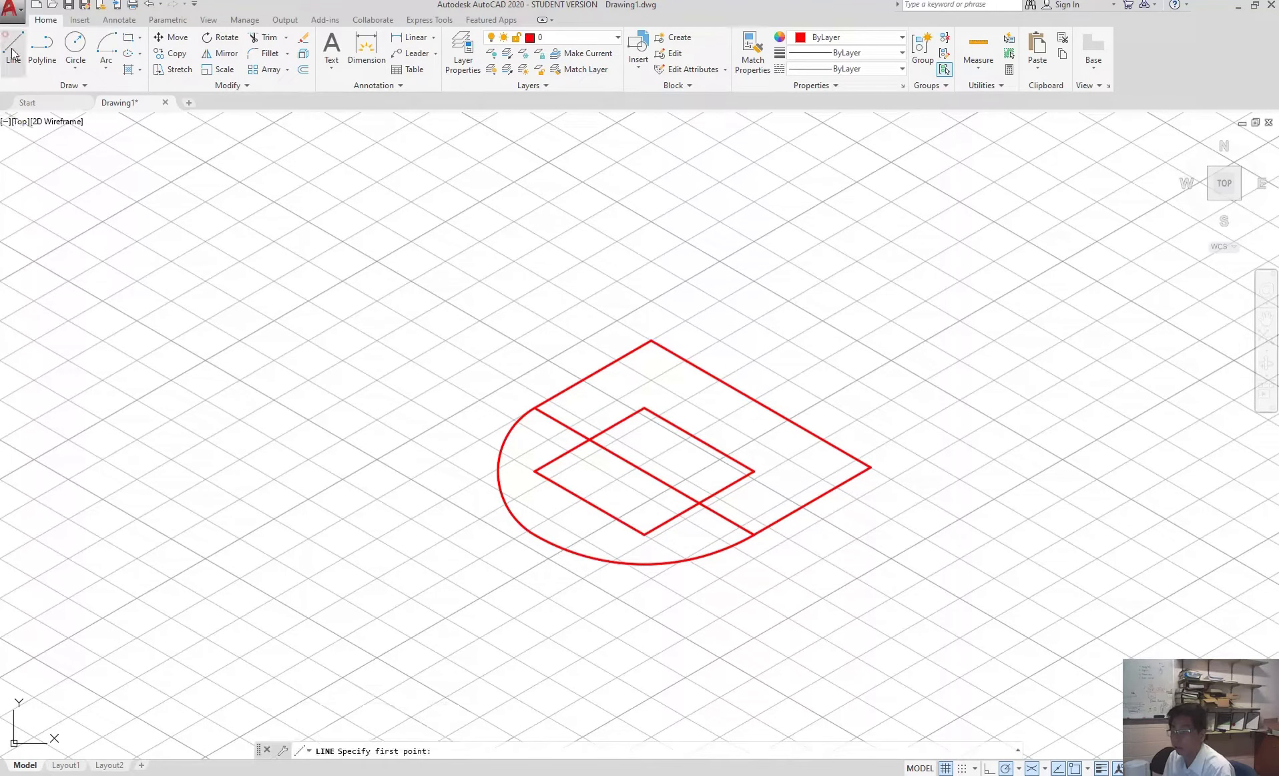
{"action": "left_click", "coordinate": [12, 43]}
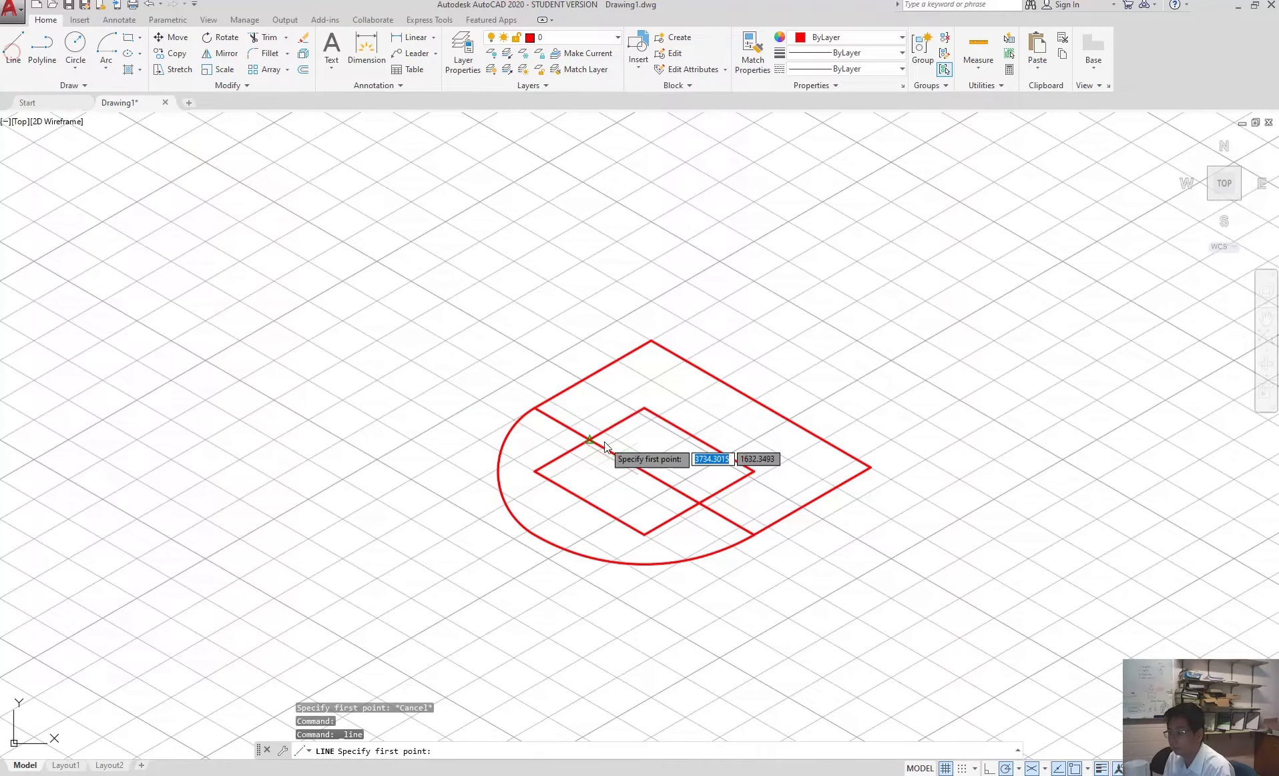
{"action": "left_click", "coordinate": [644, 533]}
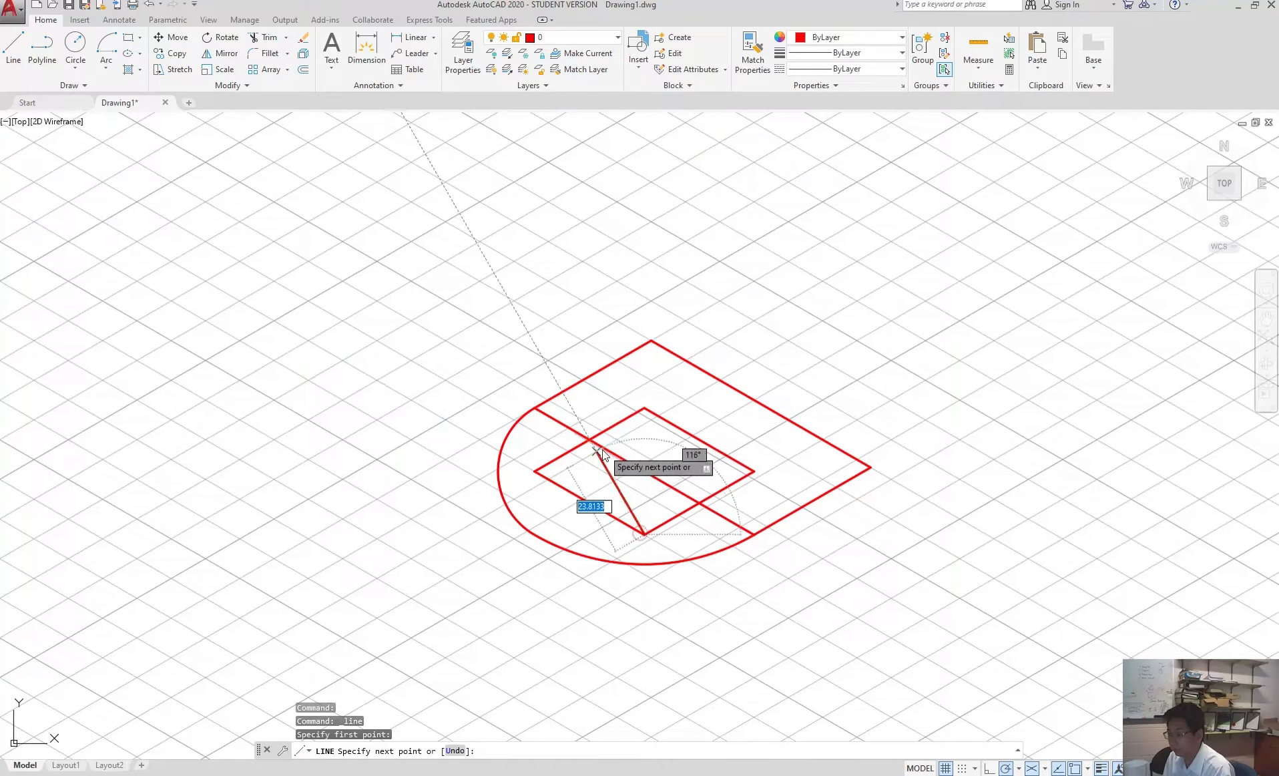
{"action": "left_click", "coordinate": [585, 436]}
{"action": "key", "text": "Escape"}
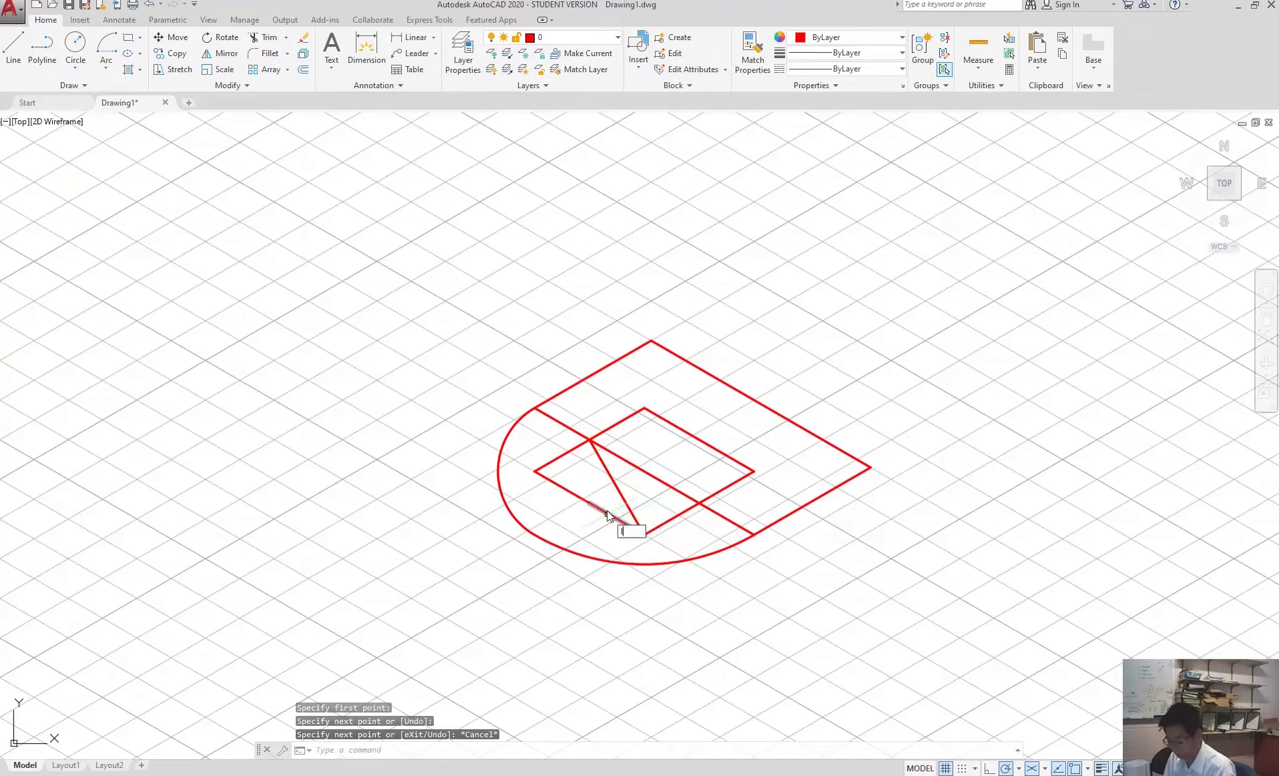
{"action": "key", "text": "Return"}
{"action": "left_click", "coordinate": [644, 533]}
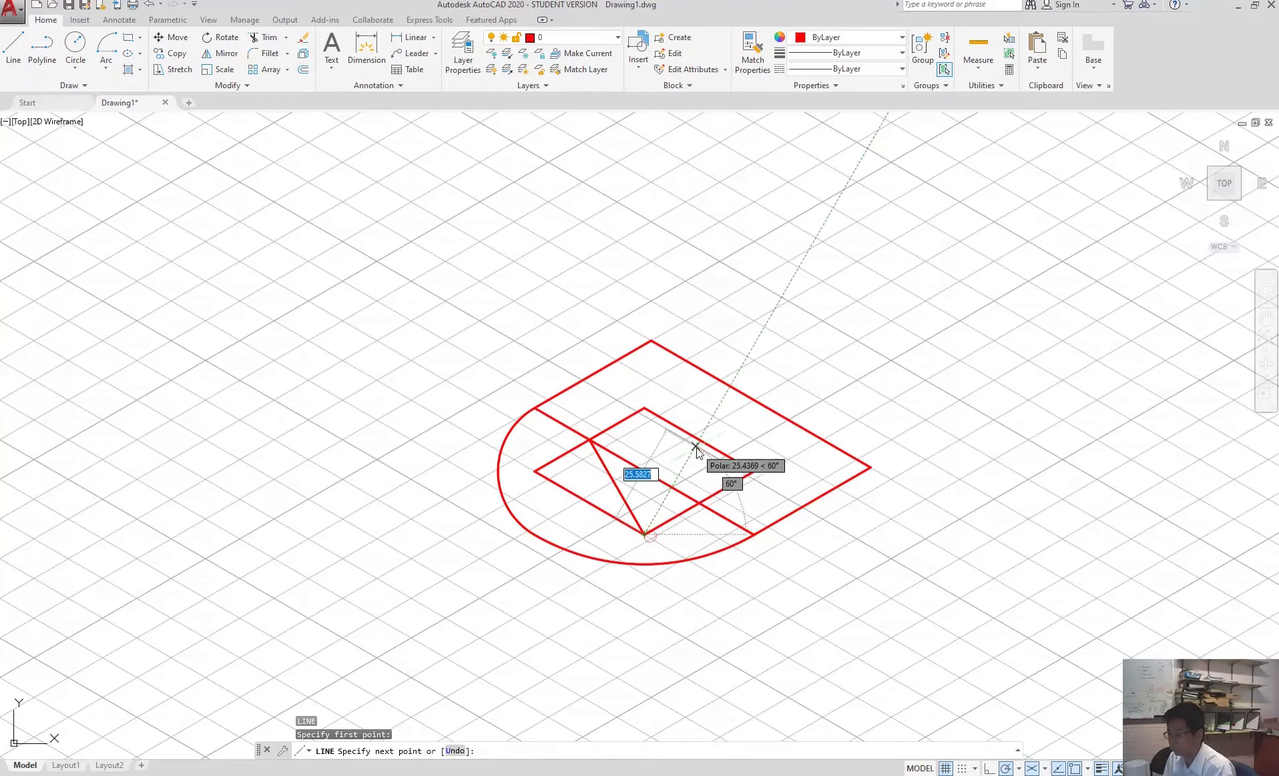
{"action": "left_click", "coordinate": [698, 442]}
{"action": "key", "text": "Escape"}
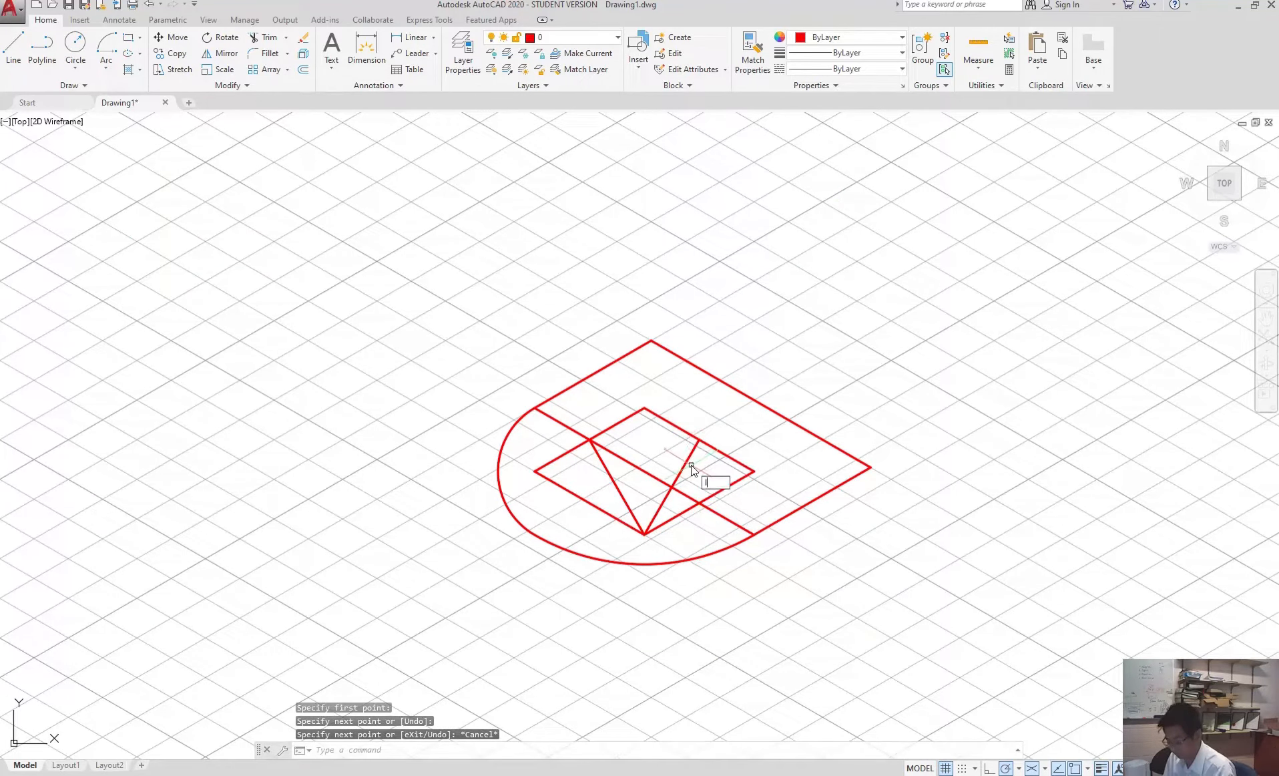
Draw two construction lines from the small rhombus's top corner to the midpoints of its lower-left and lower-right sides.
{"action": "key", "text": "Return"}
{"action": "left_click", "coordinate": [644, 408]}
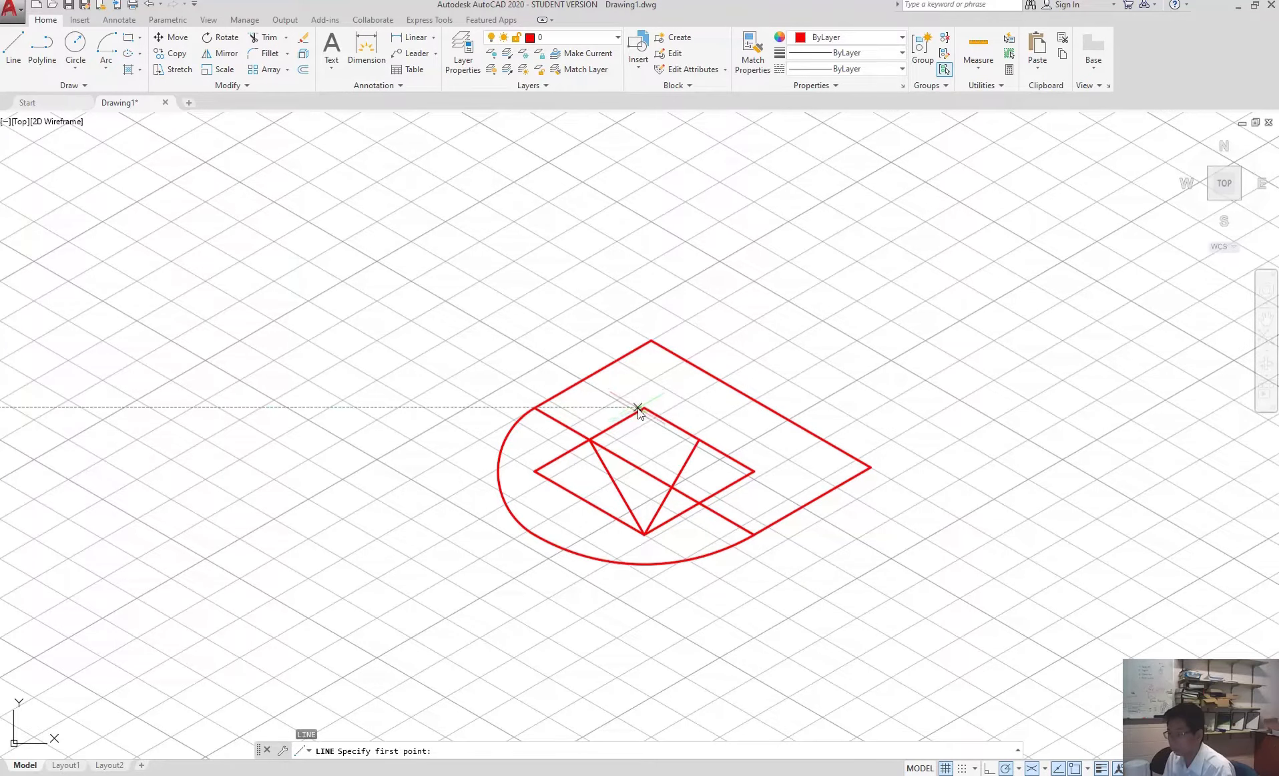
{"action": "left_click", "coordinate": [590, 502]}
{"action": "key", "text": "Escape"}
{"action": "key", "text": "Return"}
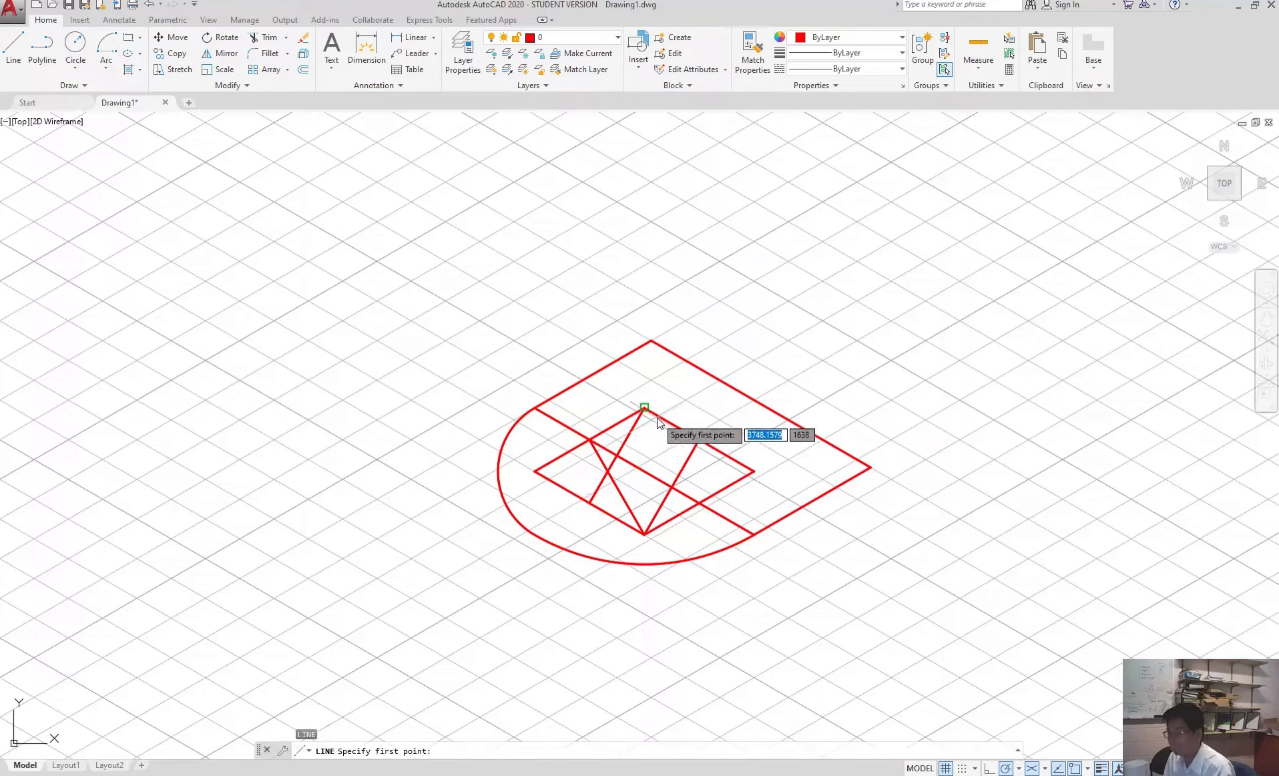
{"action": "left_click", "coordinate": [643, 408]}
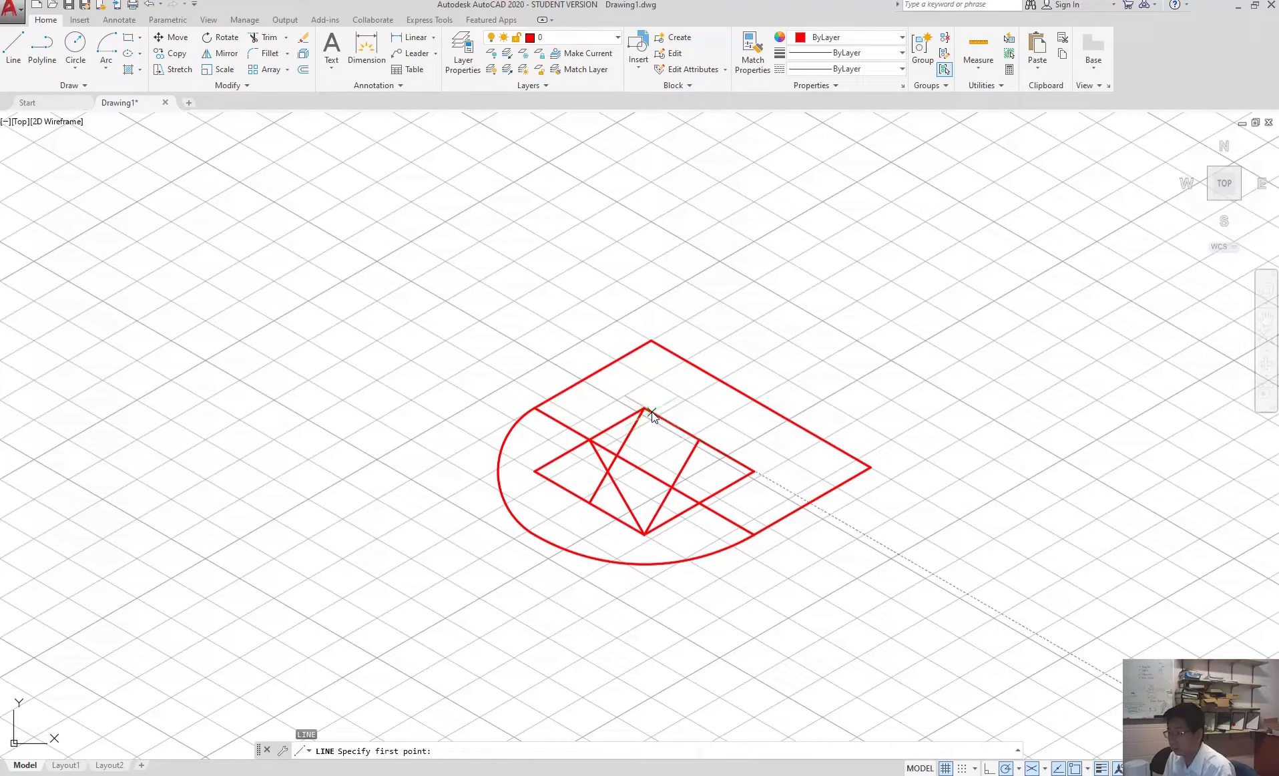
{"action": "left_click", "coordinate": [702, 504]}
{"action": "key", "text": "Escape"}
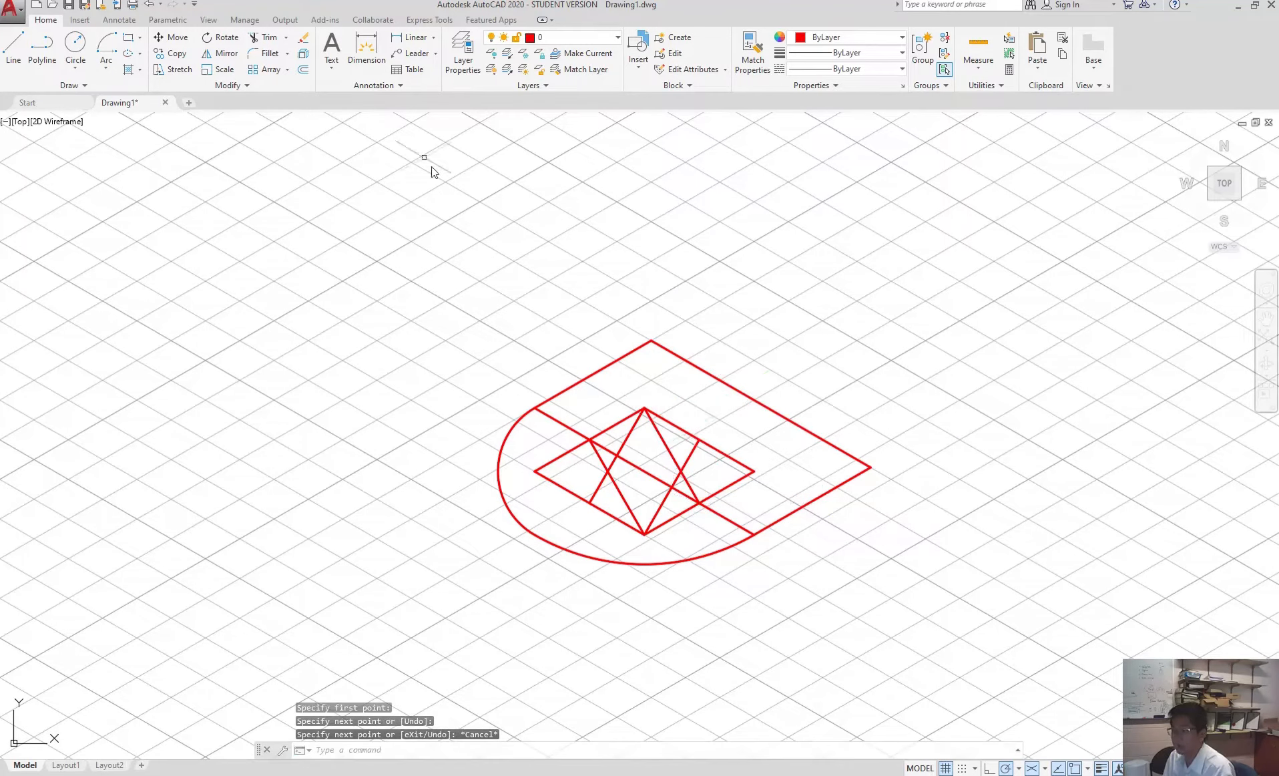
Draw the small rhombus's left arc between its two left side midpoints, centred on the left crossing of the construction lines.
{"action": "left_click", "coordinate": [105, 44]}
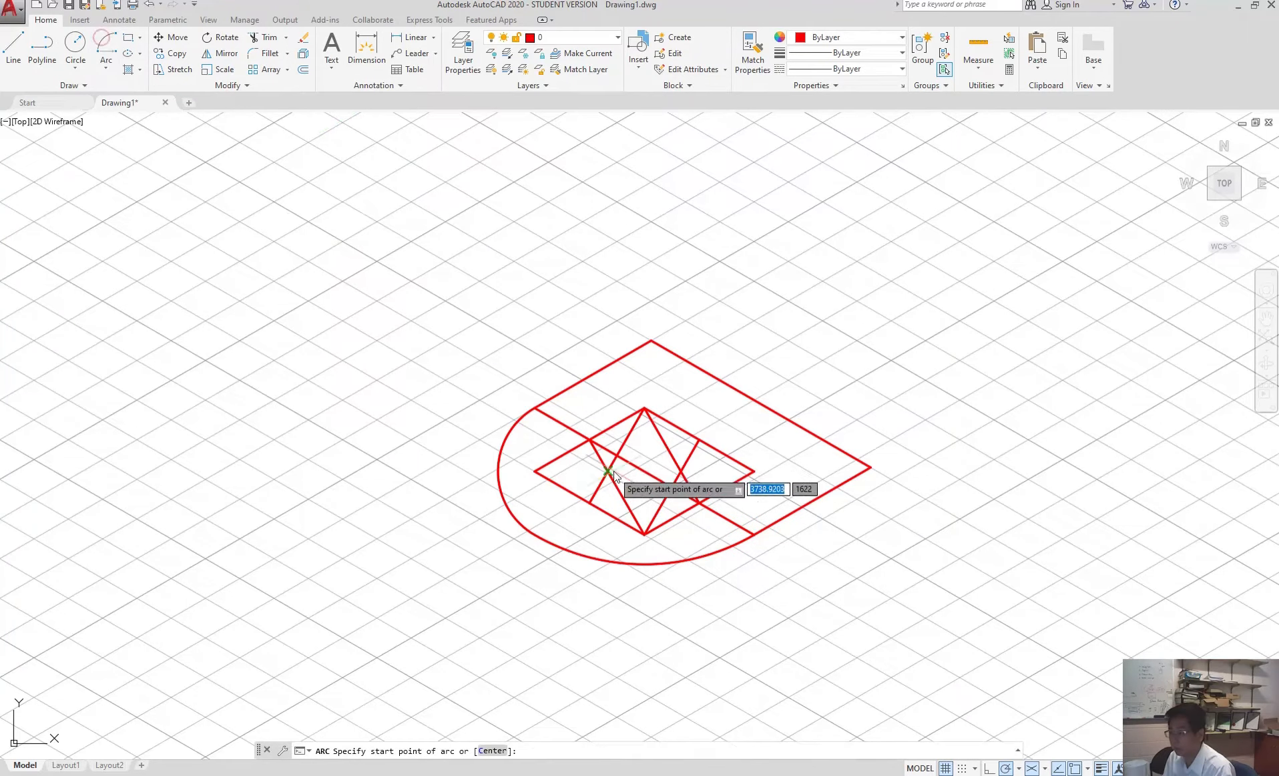
{"action": "left_click", "coordinate": [593, 442]}
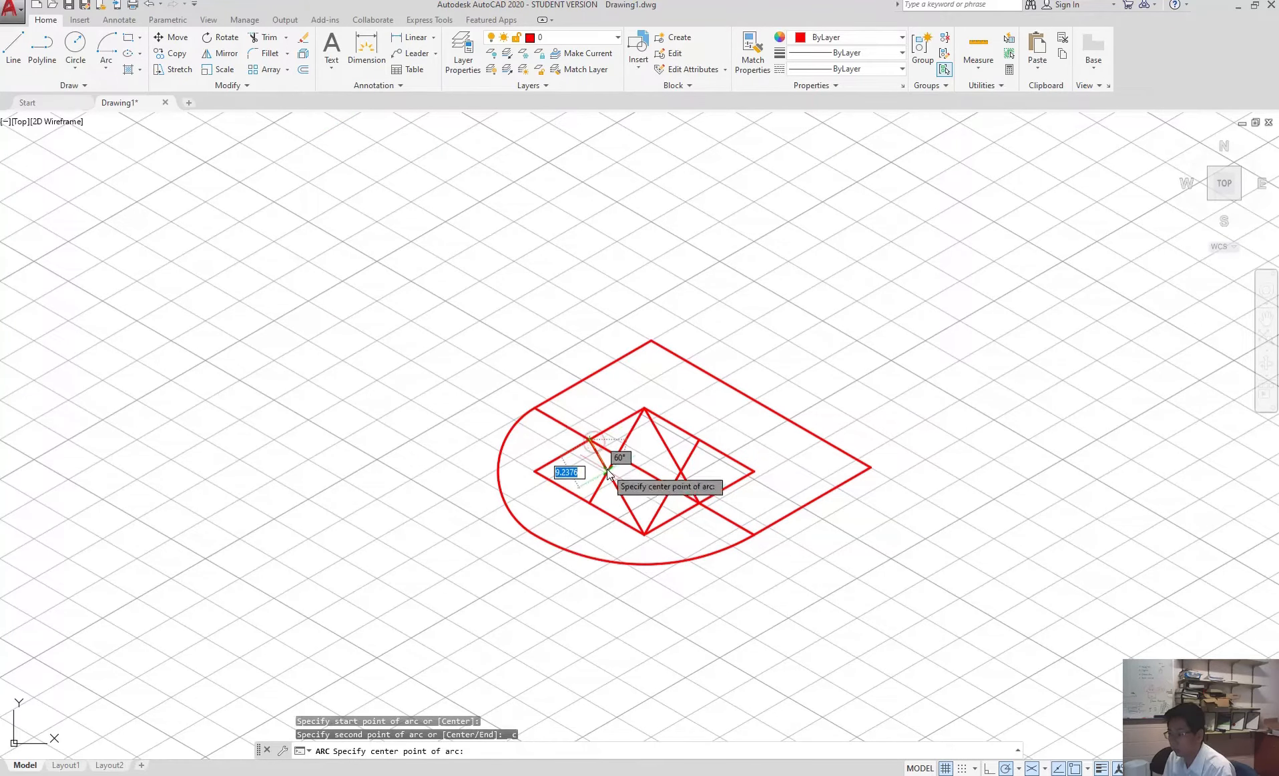
{"action": "left_click", "coordinate": [609, 472]}
{"action": "left_click", "coordinate": [595, 502]}
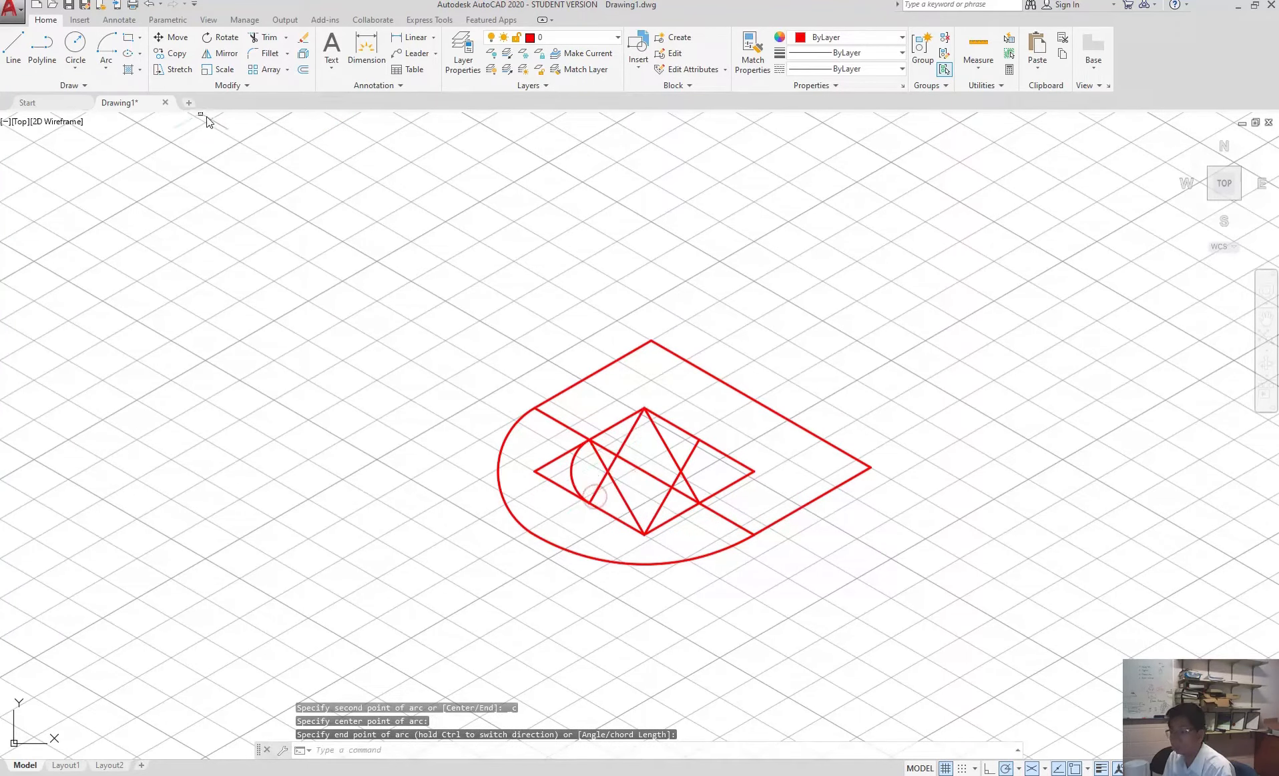
Draw the small rhombus's lower arc from its lower-left to its lower-right side midpoint, centred on the top corner.
{"action": "left_click", "coordinate": [104, 48]}
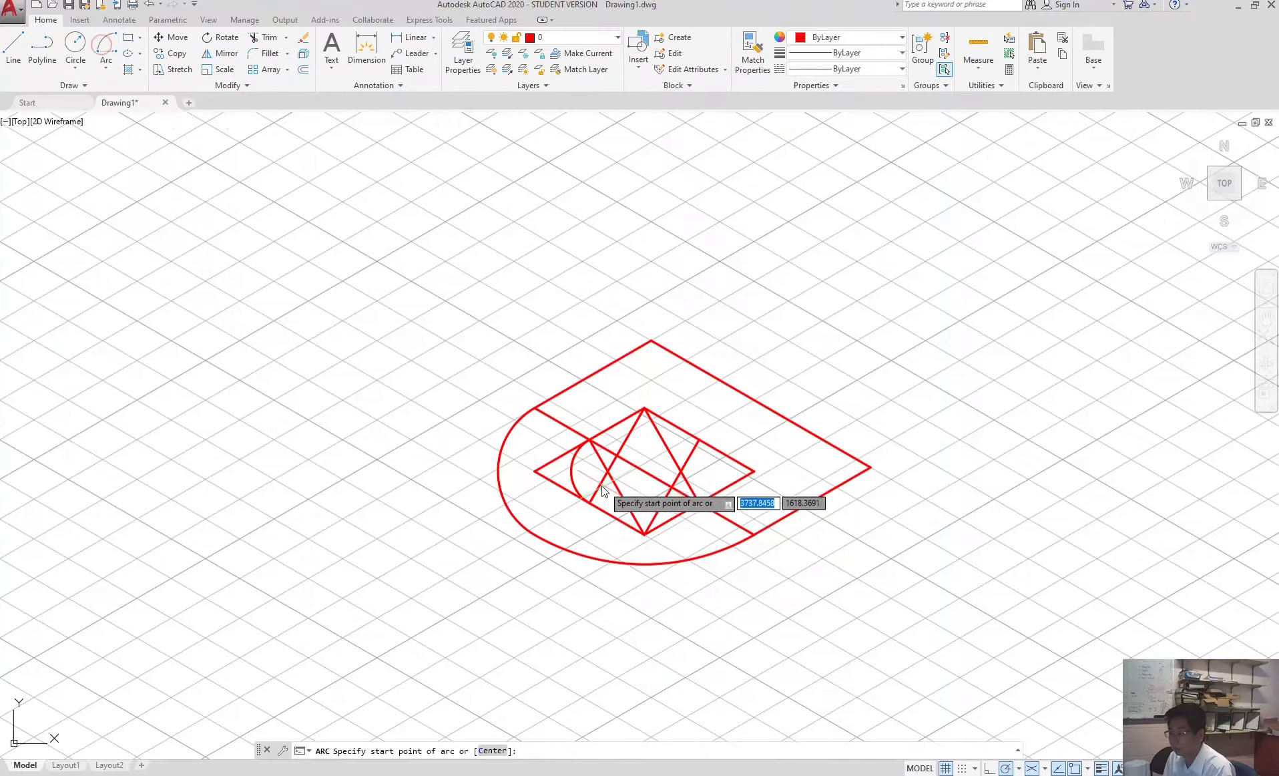
{"action": "left_click", "coordinate": [589, 502]}
{"action": "key", "text": "c"}
{"action": "key", "text": "Return"}
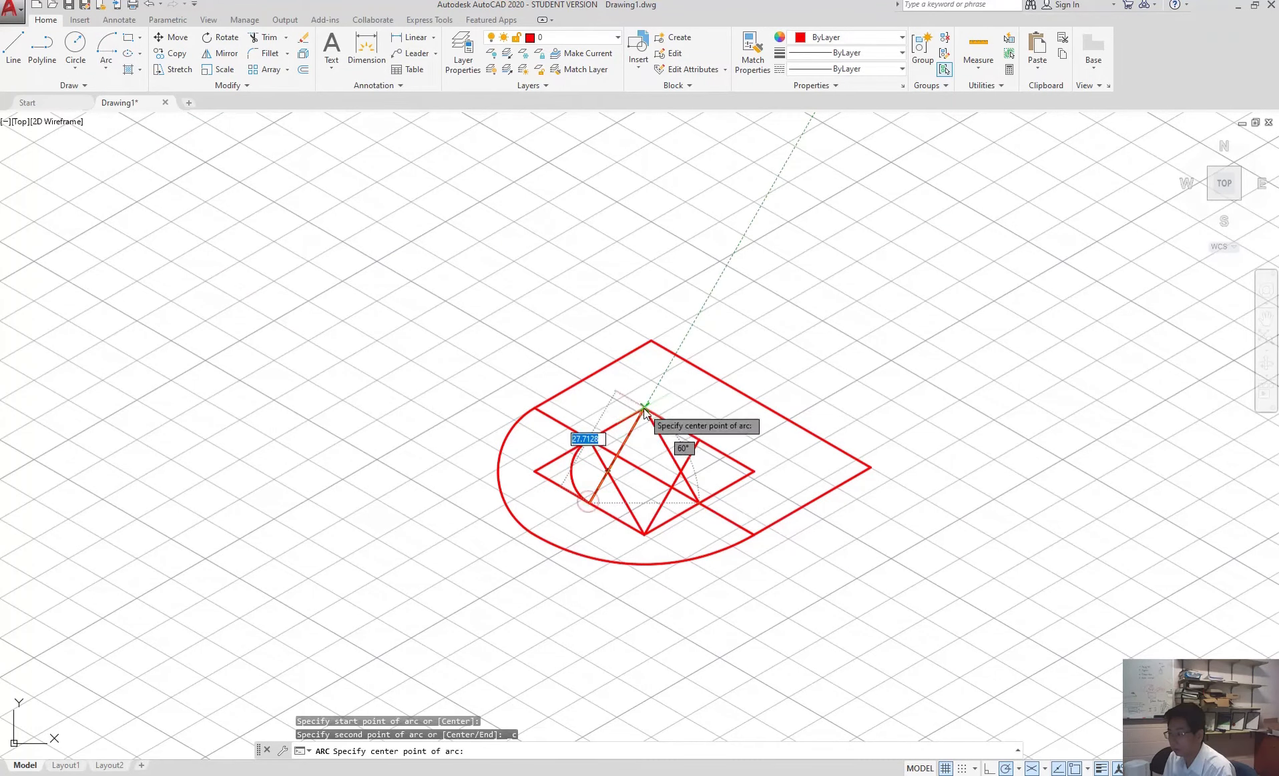
{"action": "left_click", "coordinate": [644, 408]}
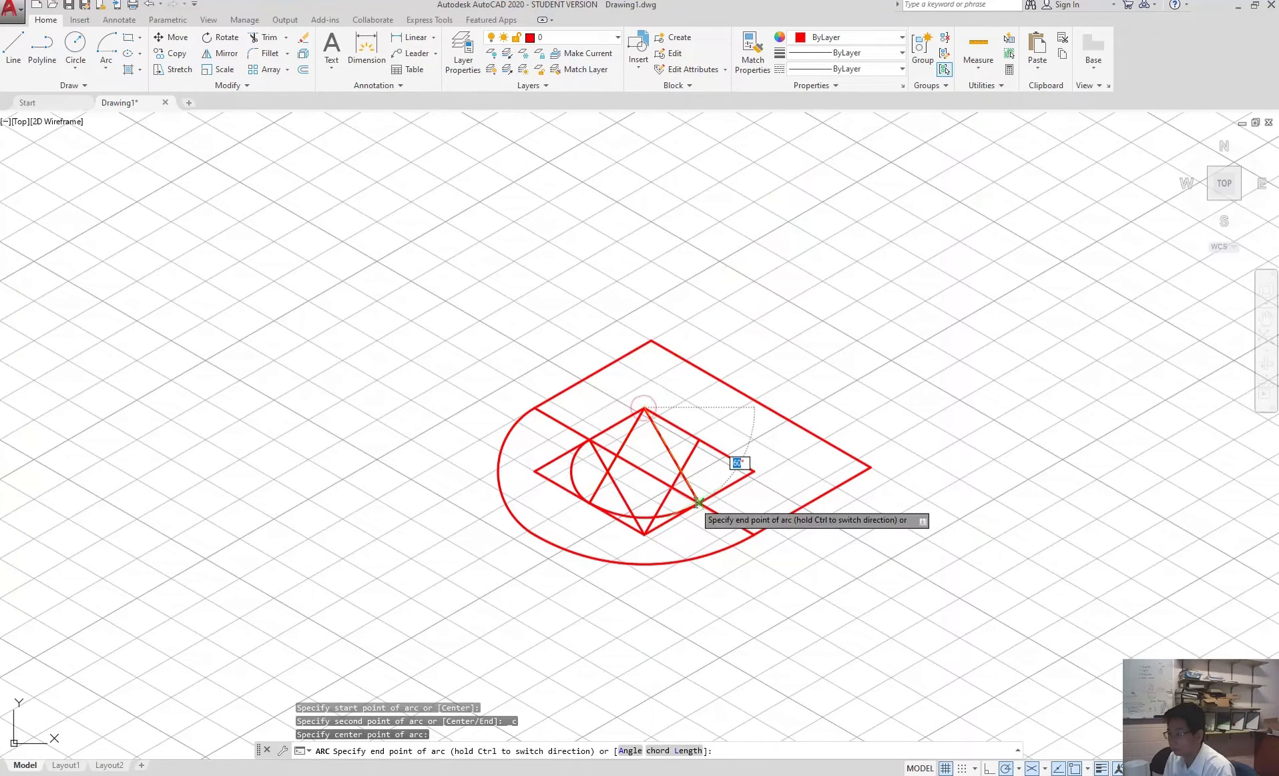
{"action": "left_click", "coordinate": [697, 502]}
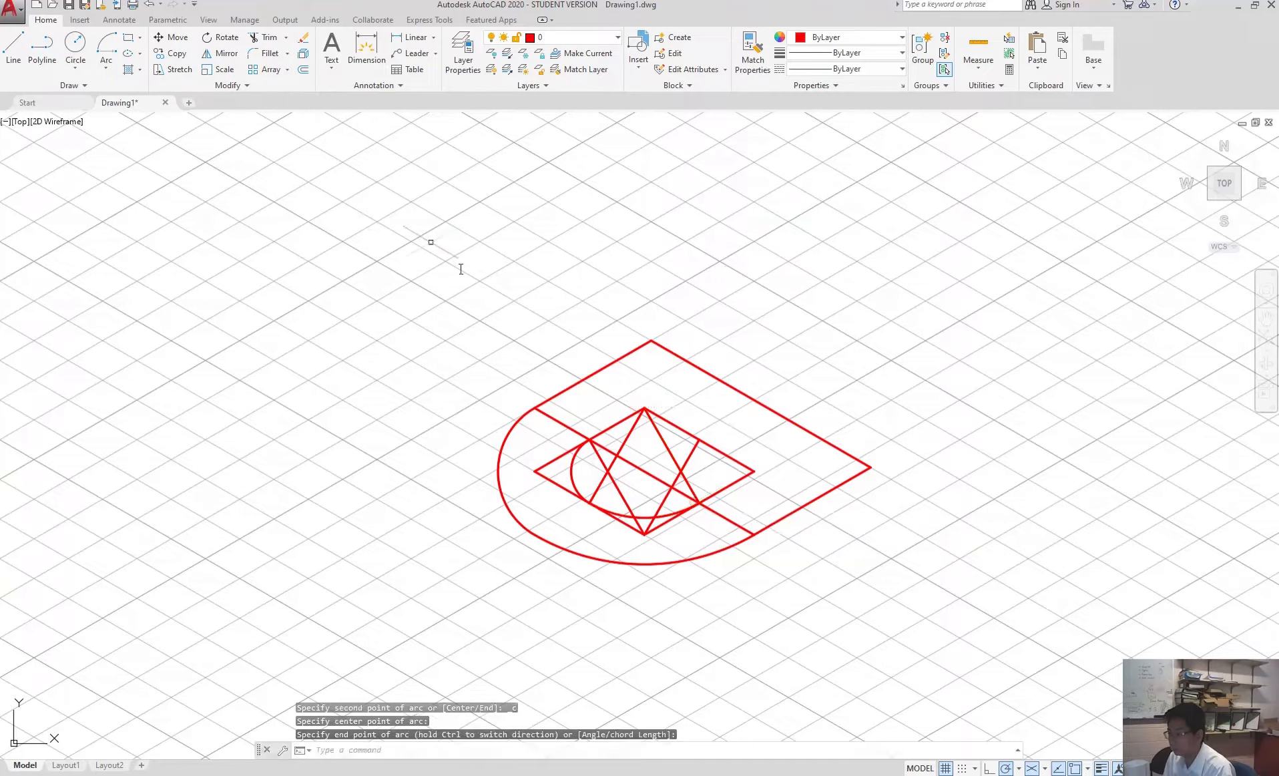
Draw the small rhombus's right arc from its lower-right to its upper-right side midpoint, centred on the right crossing of the construction lines.
{"action": "left_click", "coordinate": [117, 56]}
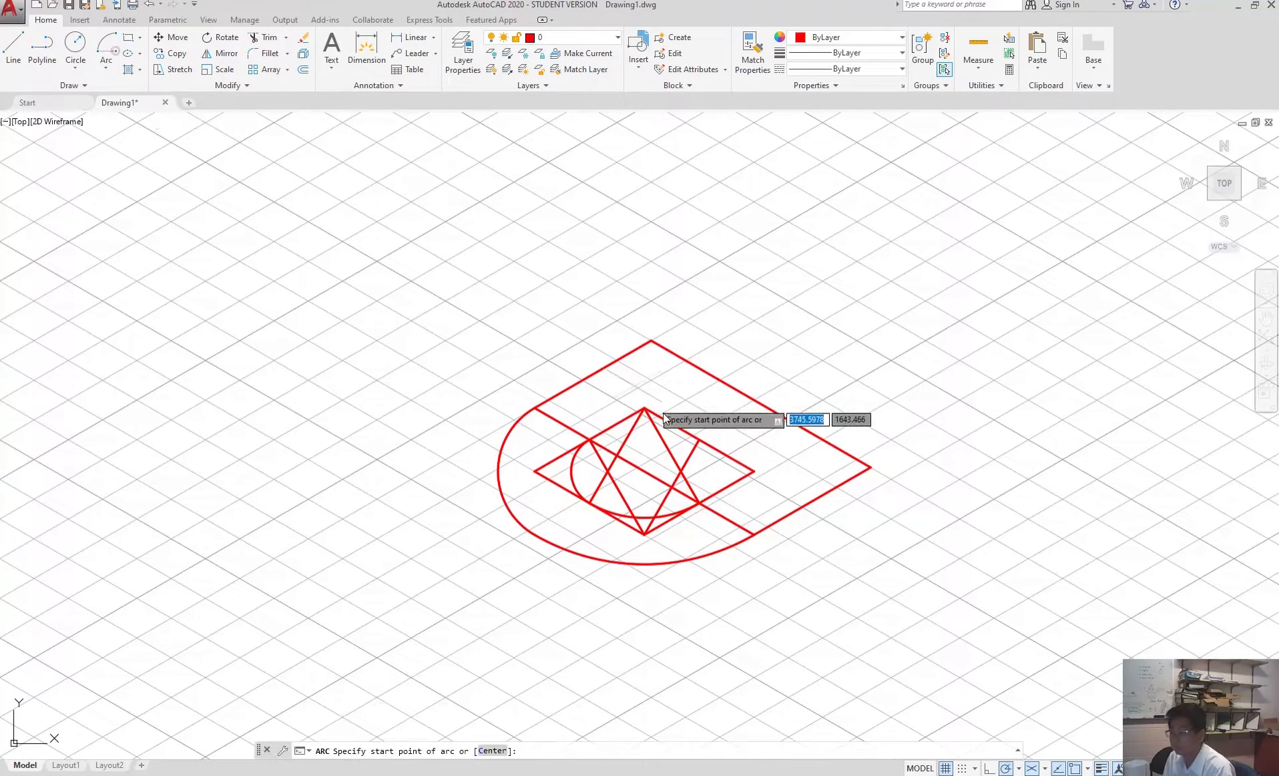
{"action": "scroll", "coordinate": [698, 502], "scroll_direction": "up", "scroll_amount": 7}
{"action": "left_click", "coordinate": [698, 502]}
{"action": "left_click", "coordinate": [610, 344]}
{"action": "scroll", "coordinate": [726, 184], "scroll_direction": "down", "scroll_amount": 5}
{"action": "left_click", "coordinate": [722, 185]}
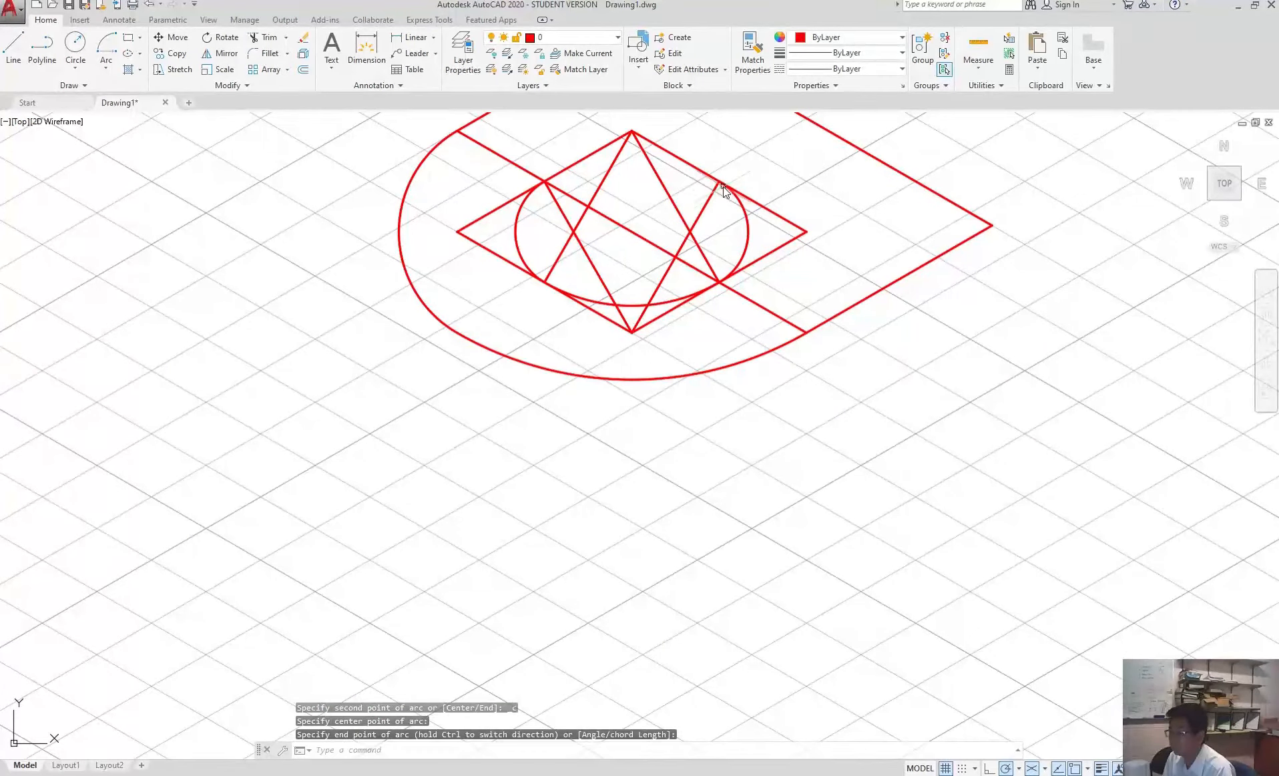
Close the inner isometric circle with an arc from the upper-right to the upper-left side midpoint, centred on the rhombus's lowest corner.
{"action": "left_click", "coordinate": [106, 45]}
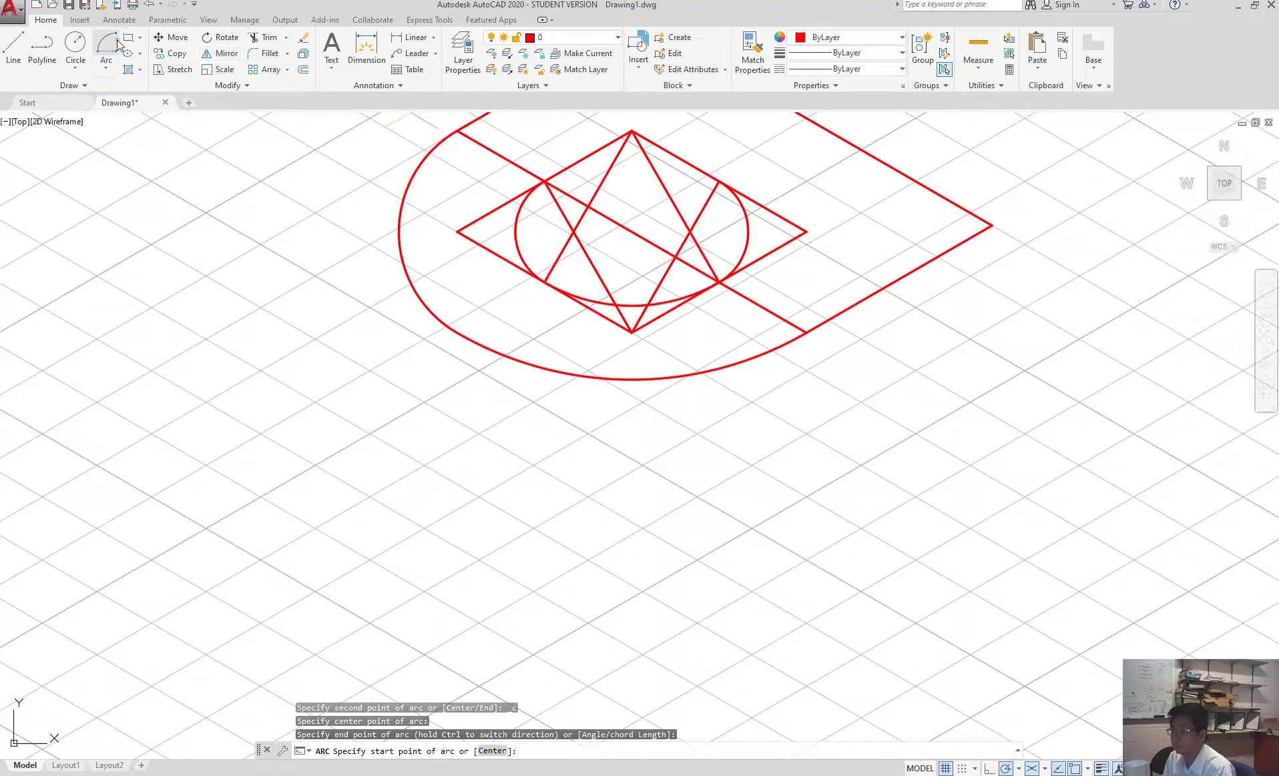
{"action": "left_click", "coordinate": [719, 181]}
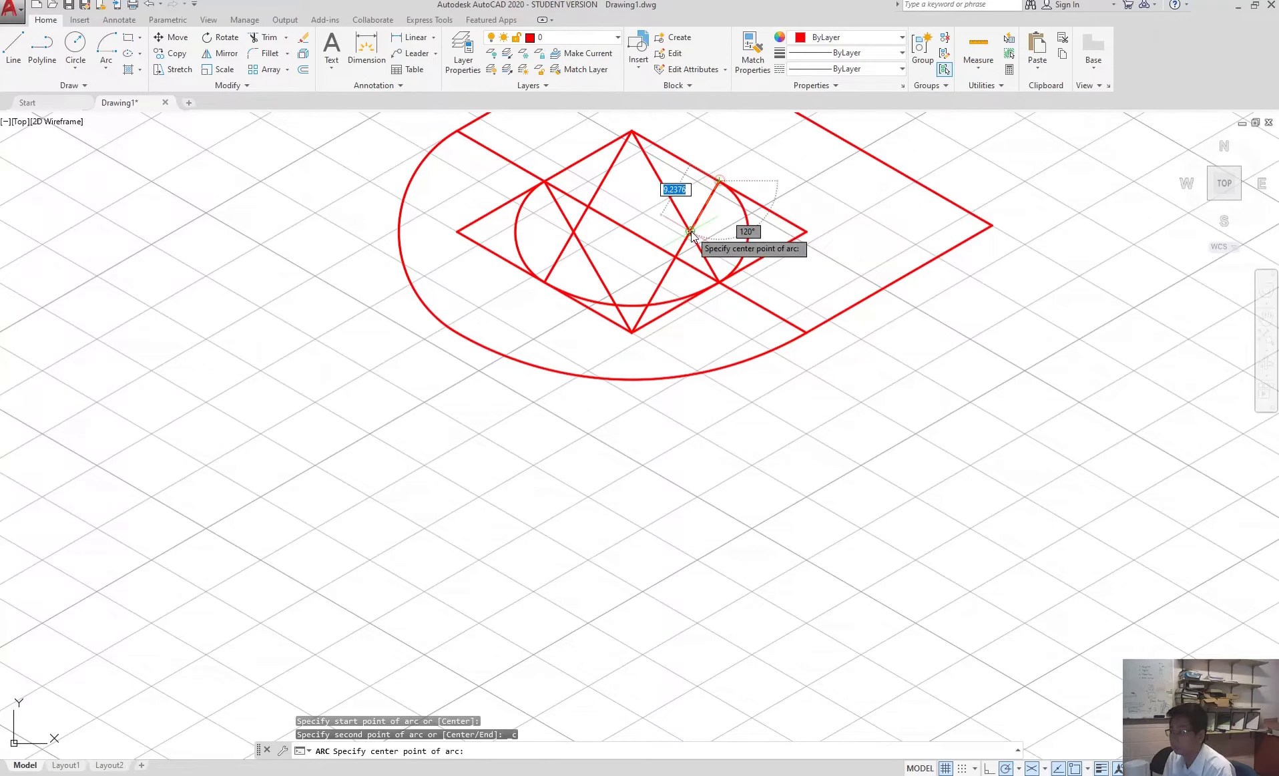
{"action": "left_click", "coordinate": [633, 331]}
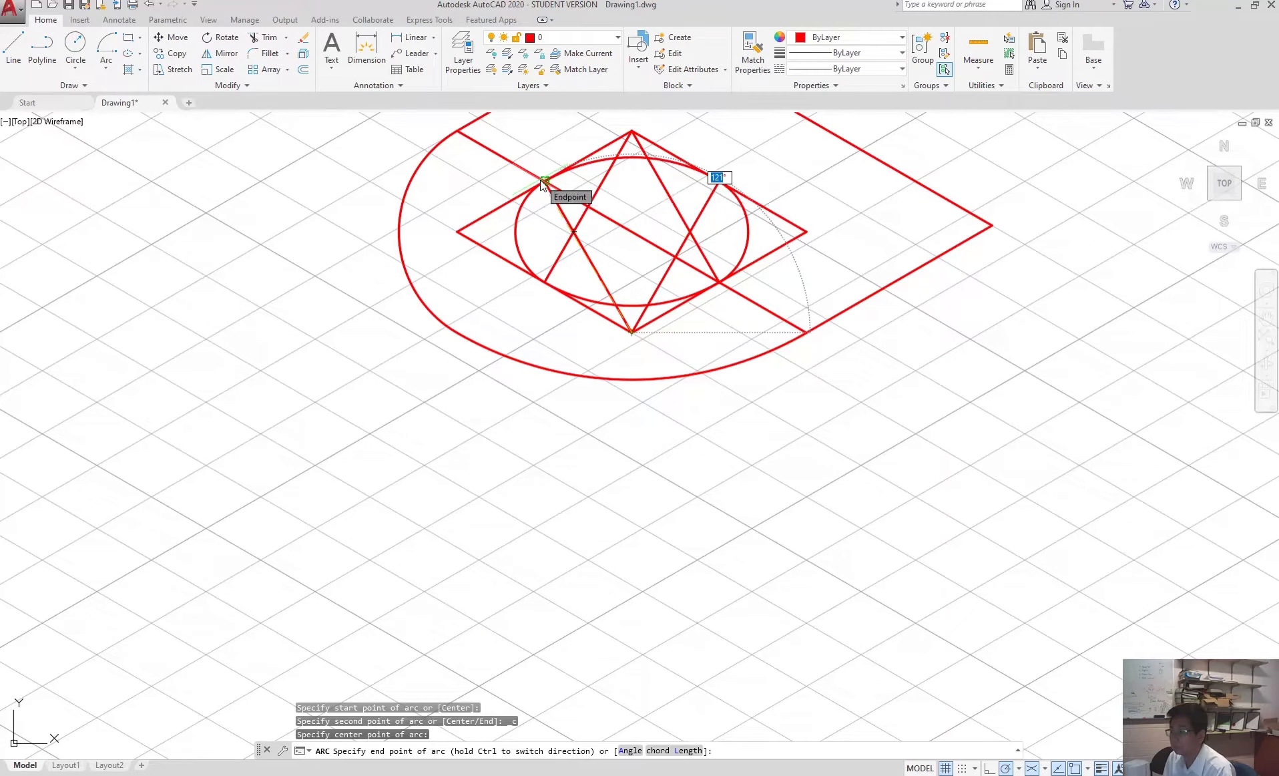
{"action": "key", "text": "Escape"}
Erase the small rhombus's two right sides and the two construction lines crossing in the right half of the inner circle.
{"action": "left_click", "coordinate": [809, 240]}
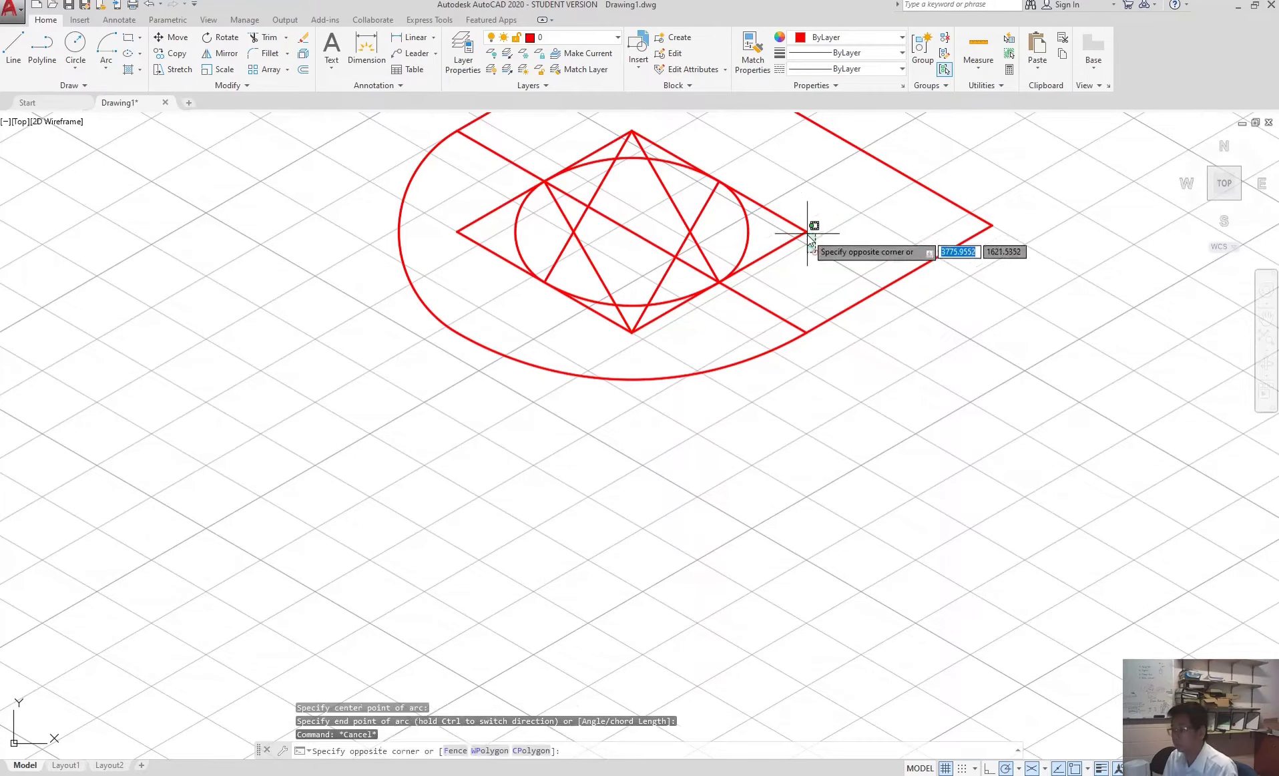
{"action": "left_click", "coordinate": [794, 214]}
{"action": "key", "text": "Delete"}
{"action": "left_click", "coordinate": [734, 234]}
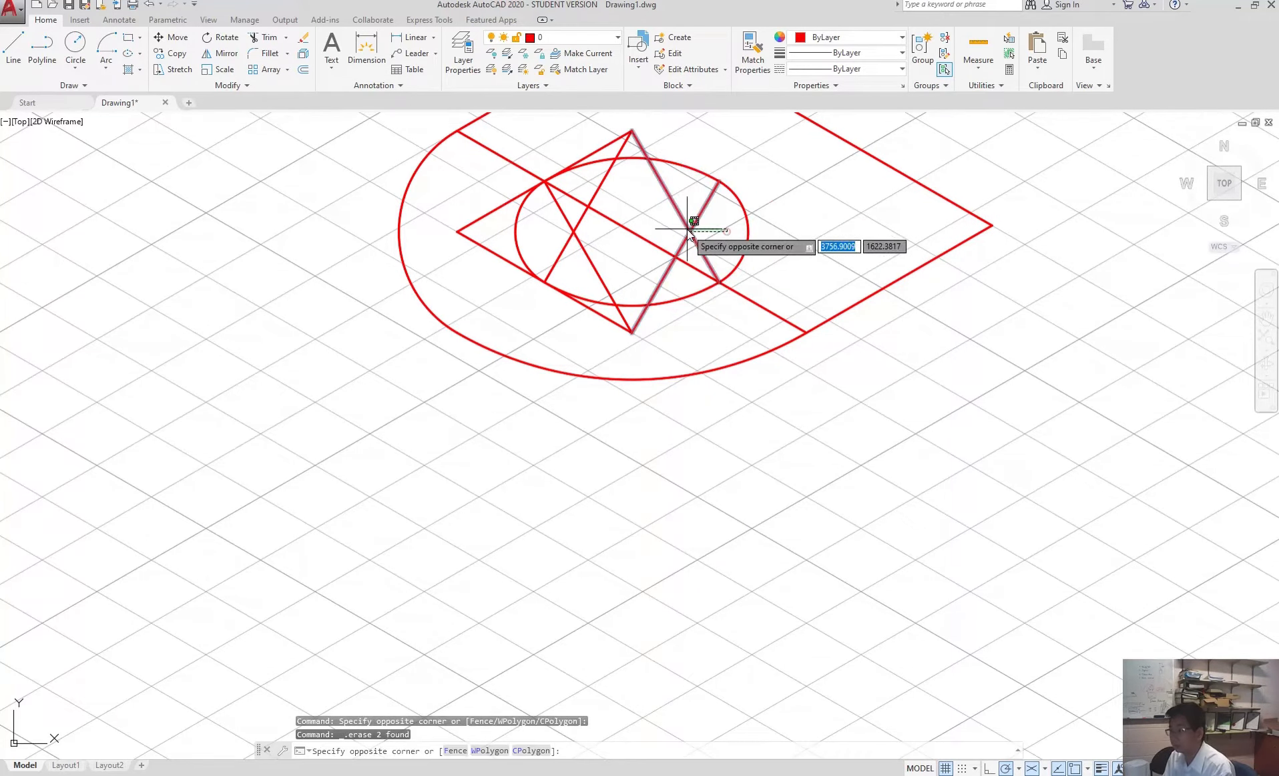
{"action": "left_click", "coordinate": [682, 229]}
{"action": "key", "text": "Delete"}
Erase the small rhombus's upper-left side and the two remaining construction lines in the left half of the inner circle.
{"action": "left_click", "coordinate": [621, 188]}
{"action": "left_click", "coordinate": [591, 181]}
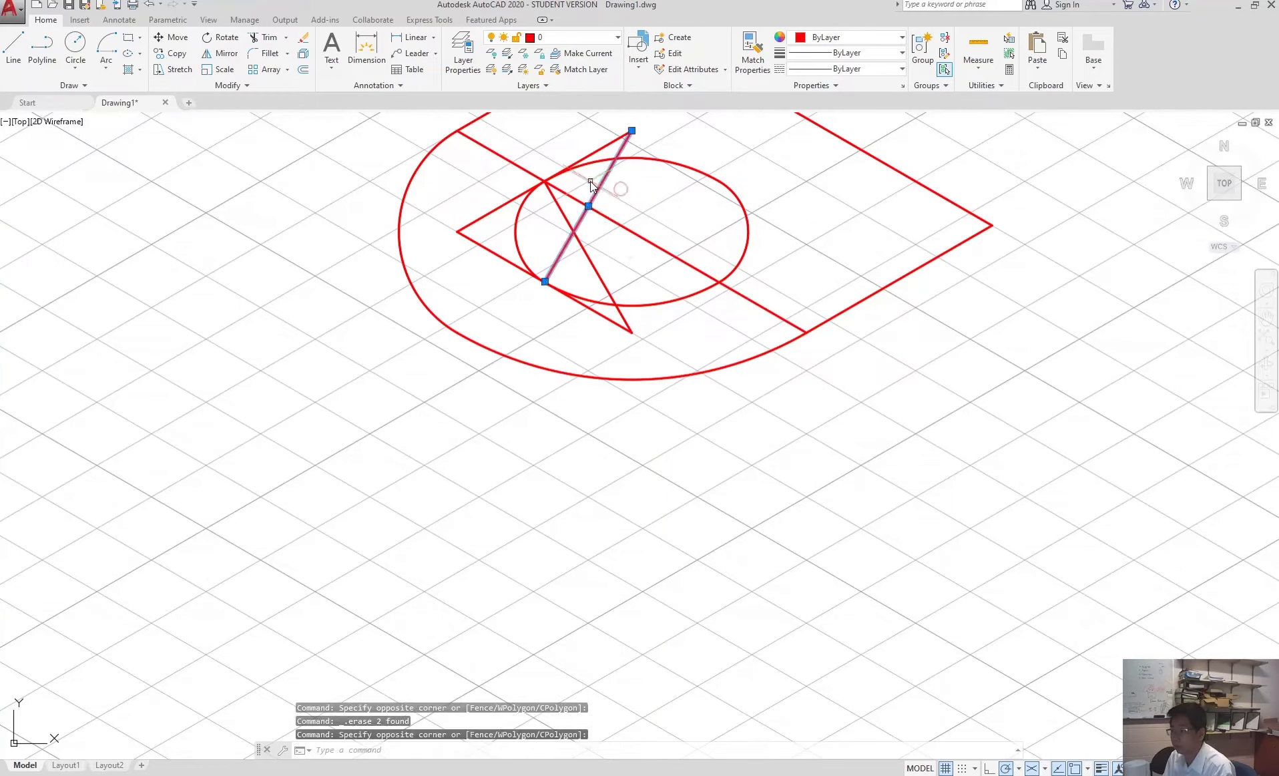
{"action": "key", "text": "Delete"}
{"action": "left_click", "coordinate": [615, 142]}
{"action": "left_click", "coordinate": [586, 171]}
{"action": "key", "text": "Delete"}
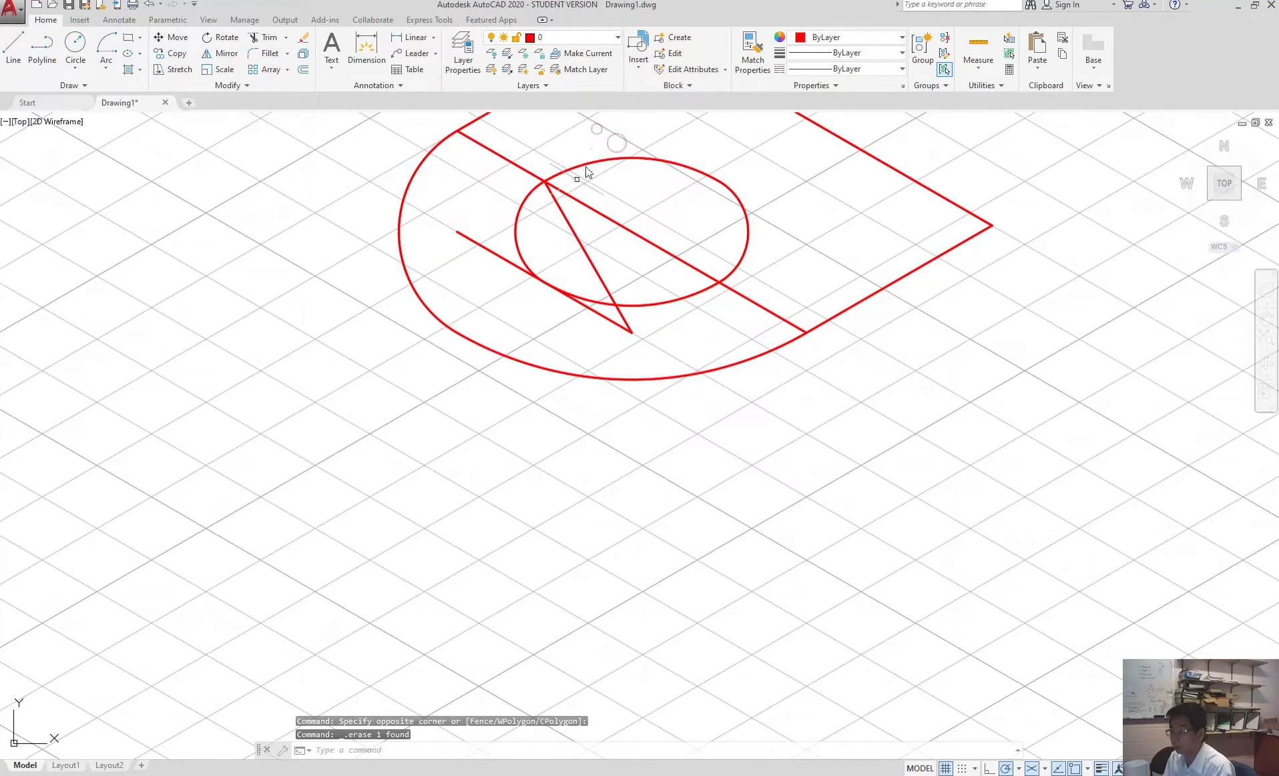
{"action": "left_click", "coordinate": [569, 246]}
{"action": "key", "text": "Delete"}
Erase both segments of the small rhombus's lower-left side and the diagonal line running across the base through the inner circle.
{"action": "left_click", "coordinate": [480, 234]}
{"action": "left_click", "coordinate": [458, 246]}
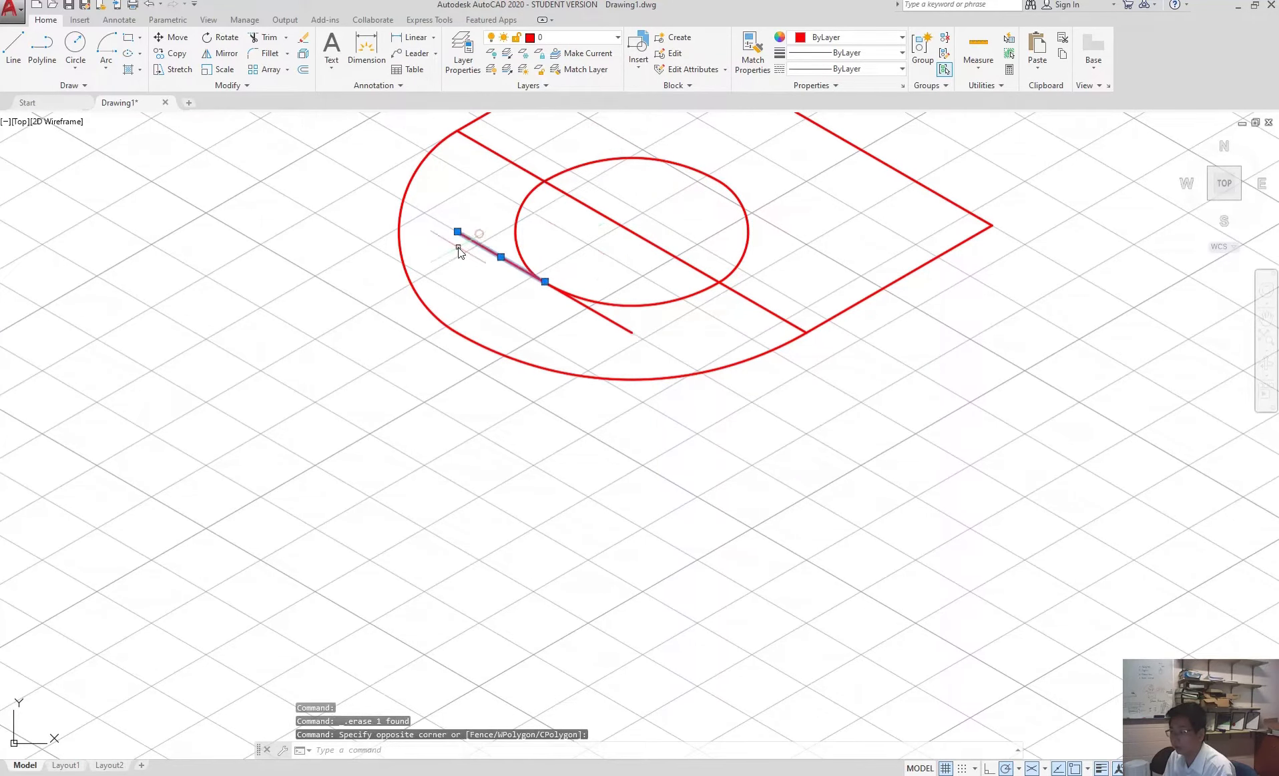
{"action": "key", "text": "Delete"}
{"action": "left_click", "coordinate": [611, 321]}
{"action": "key", "text": "Delete"}
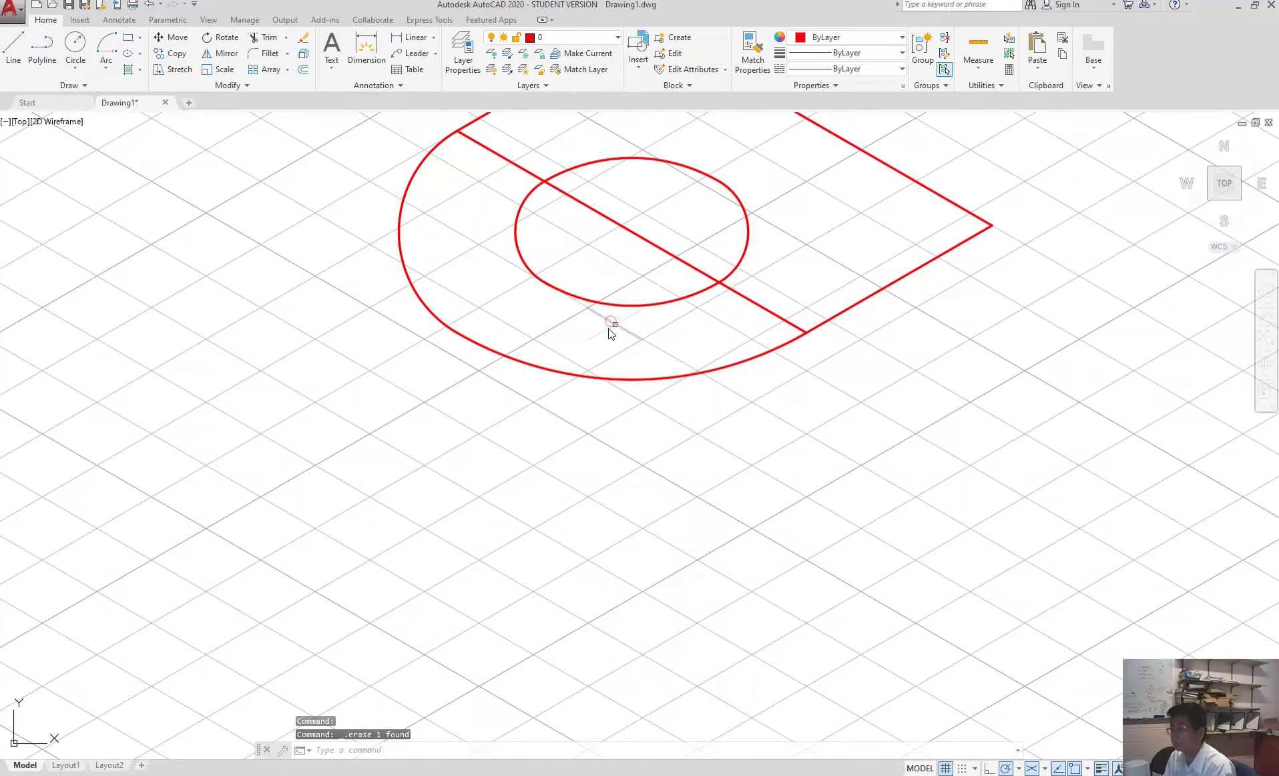
{"action": "left_click", "coordinate": [660, 251]}
{"action": "key", "text": "Delete"}
Draw a 12-unit vertical line upward from the base outline's top corner.
{"action": "scroll", "coordinate": [532, 400], "scroll_direction": "down", "scroll_amount": 4}
{"action": "scroll", "coordinate": [559, 363], "scroll_direction": "down", "scroll_amount": 2}
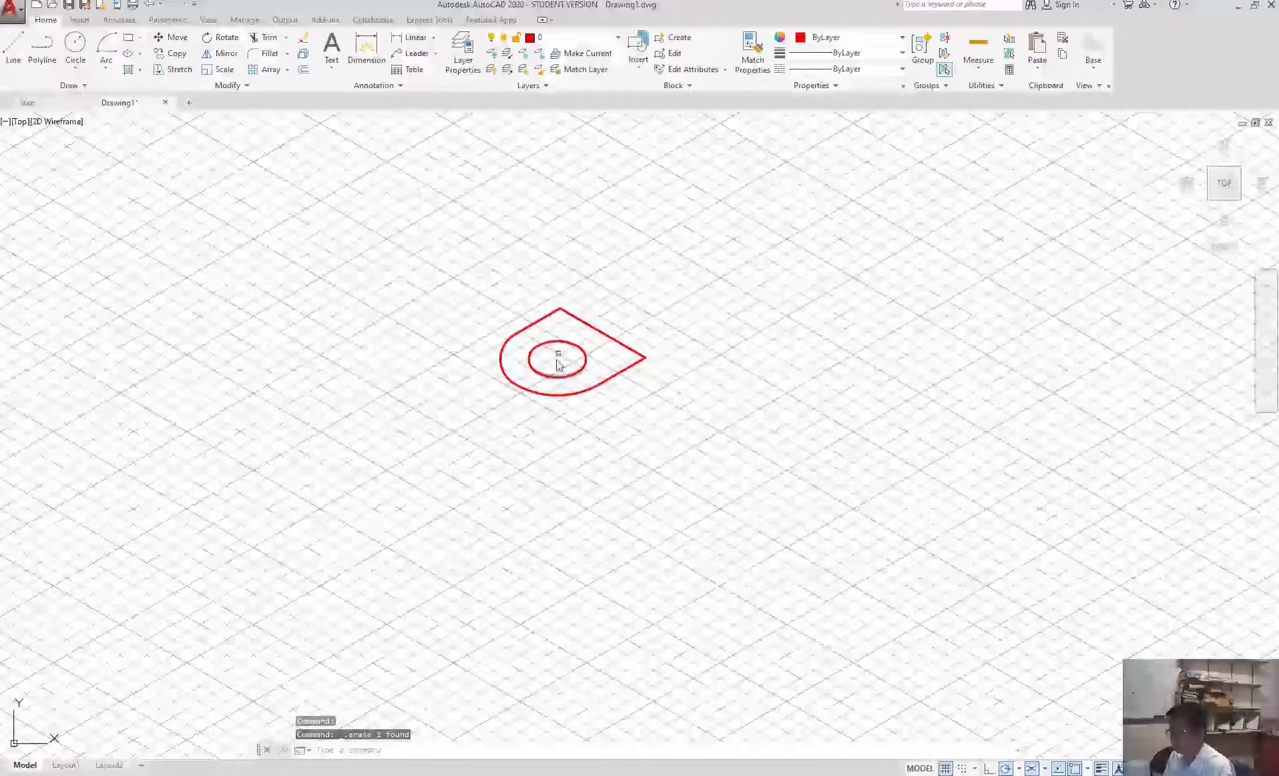
{"action": "scroll", "coordinate": [560, 364], "scroll_direction": "up", "scroll_amount": 6}
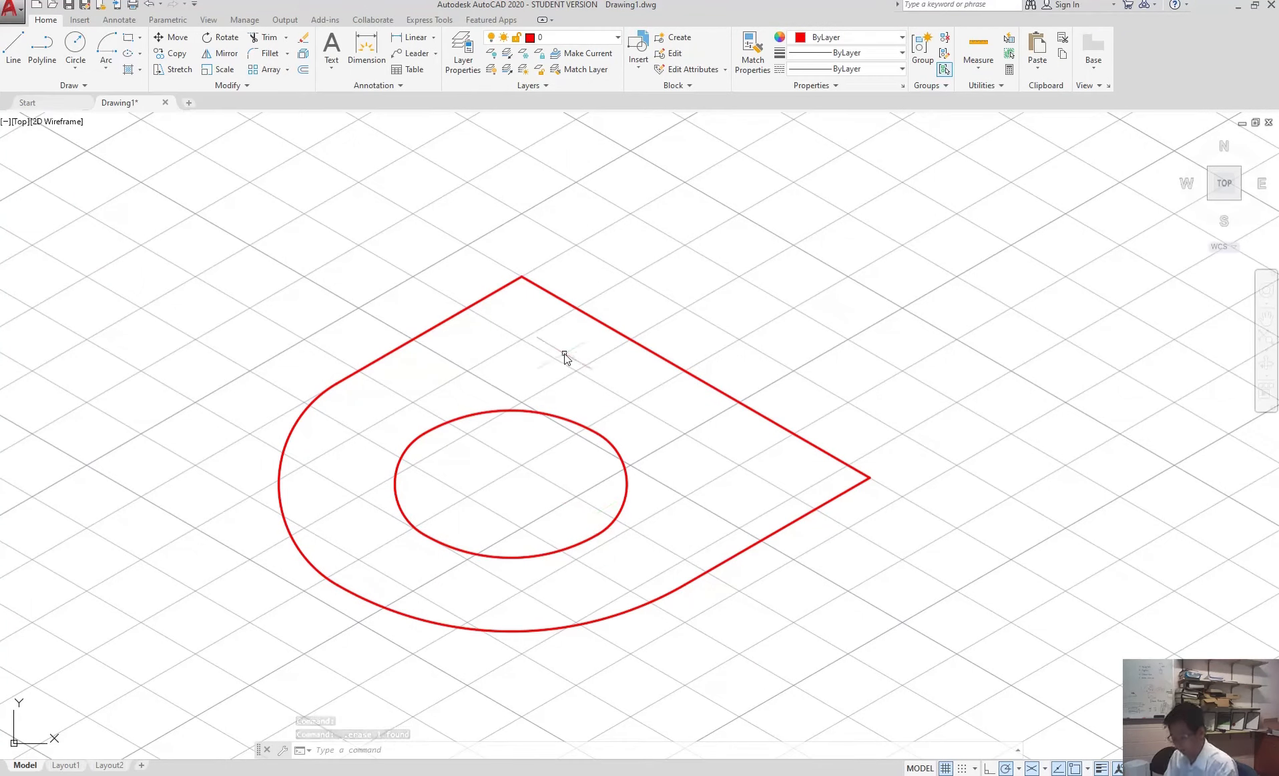
{"action": "type", "text": "l"}
{"action": "key", "text": "Return"}
{"action": "left_click", "coordinate": [521, 278]}
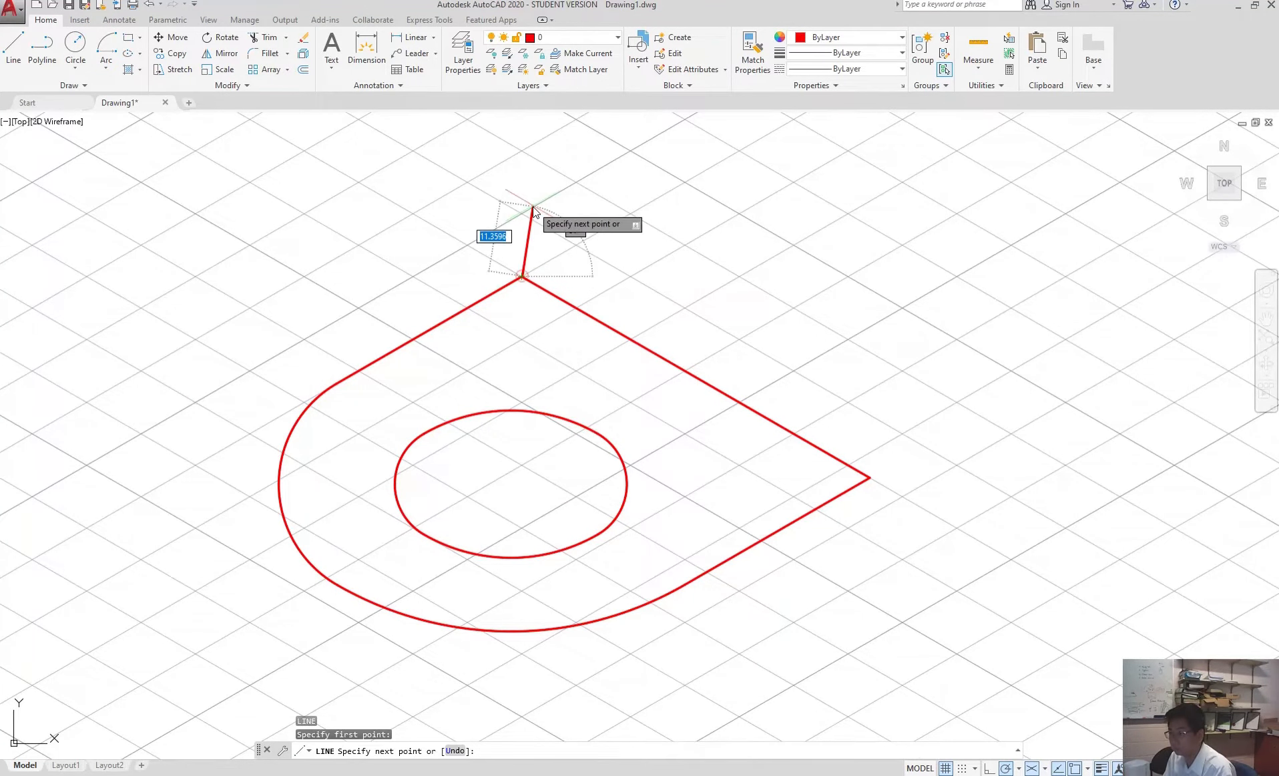
{"action": "type", "text": "12"}
{"action": "key", "text": "Return"}
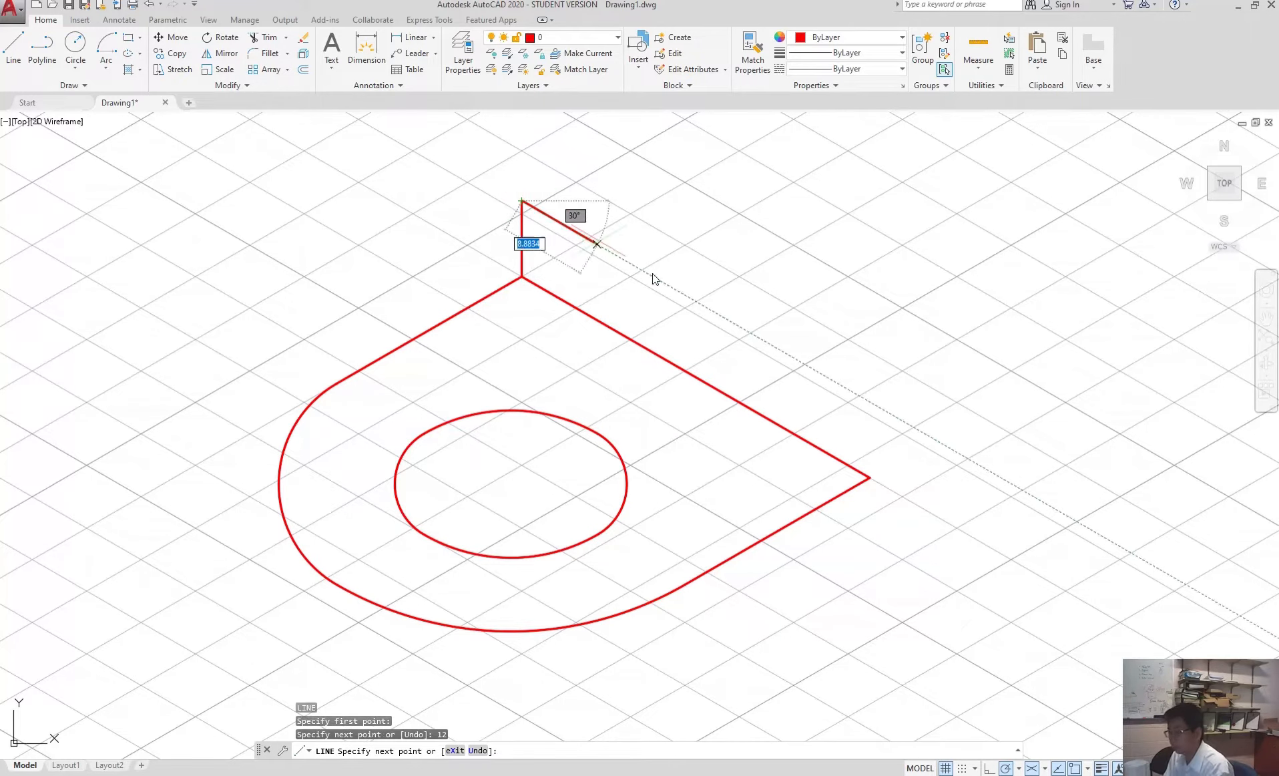
{"action": "key", "text": "Escape"}
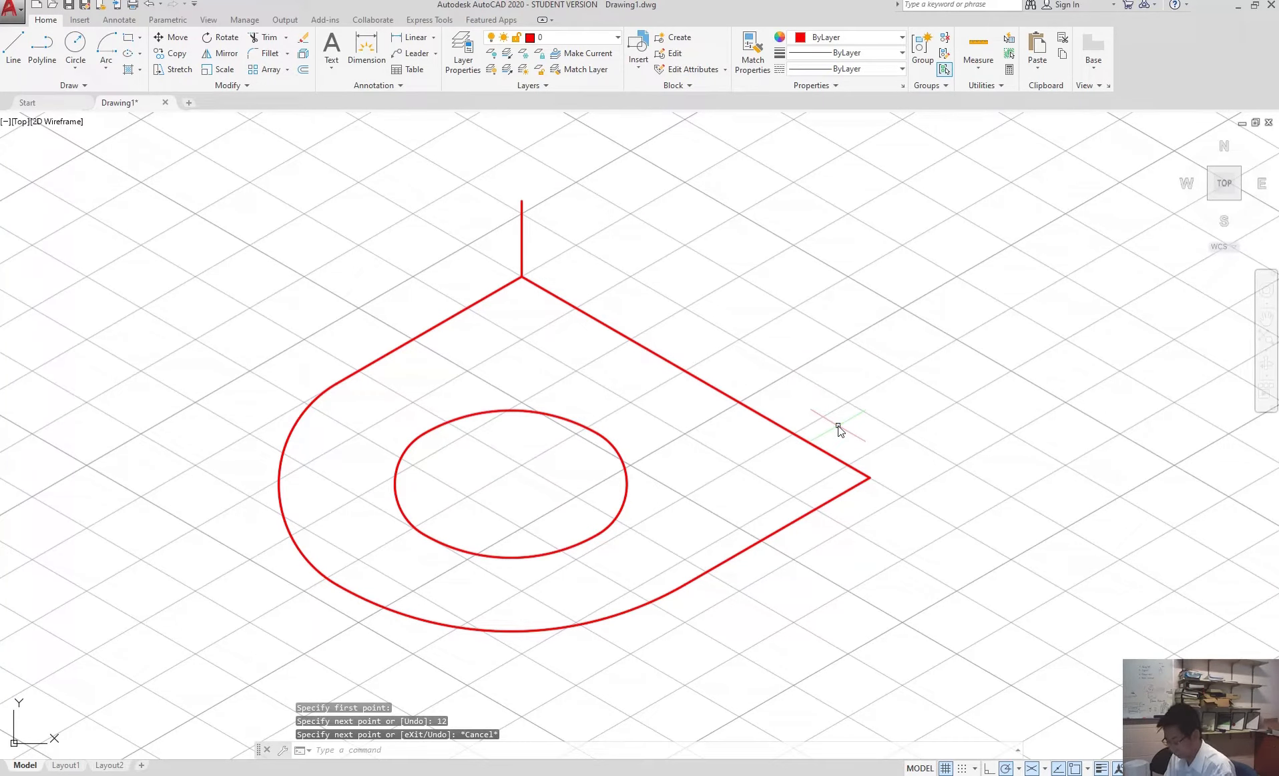
{"action": "key", "text": "Escape"}
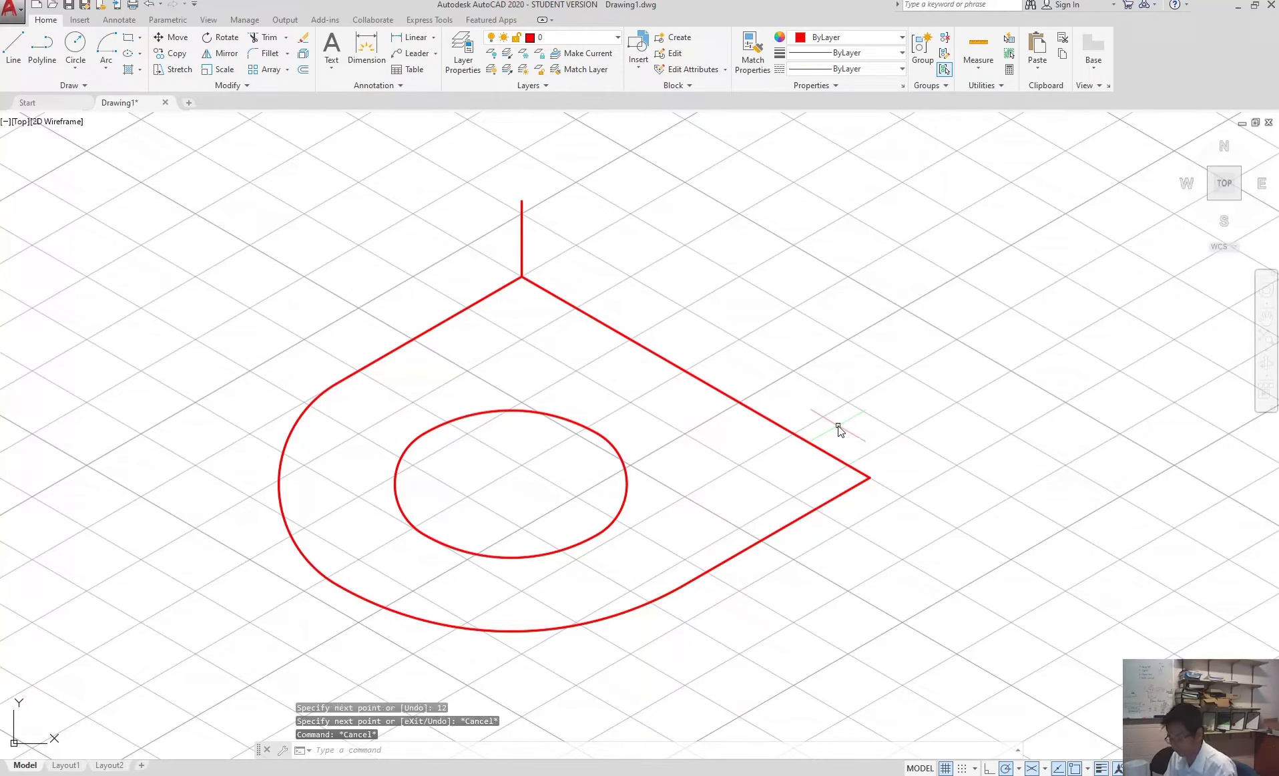
Draw a 12-unit vertical line upward from the base outline's right corner.
{"action": "key", "text": "Return"}
{"action": "left_click", "coordinate": [869, 477]}
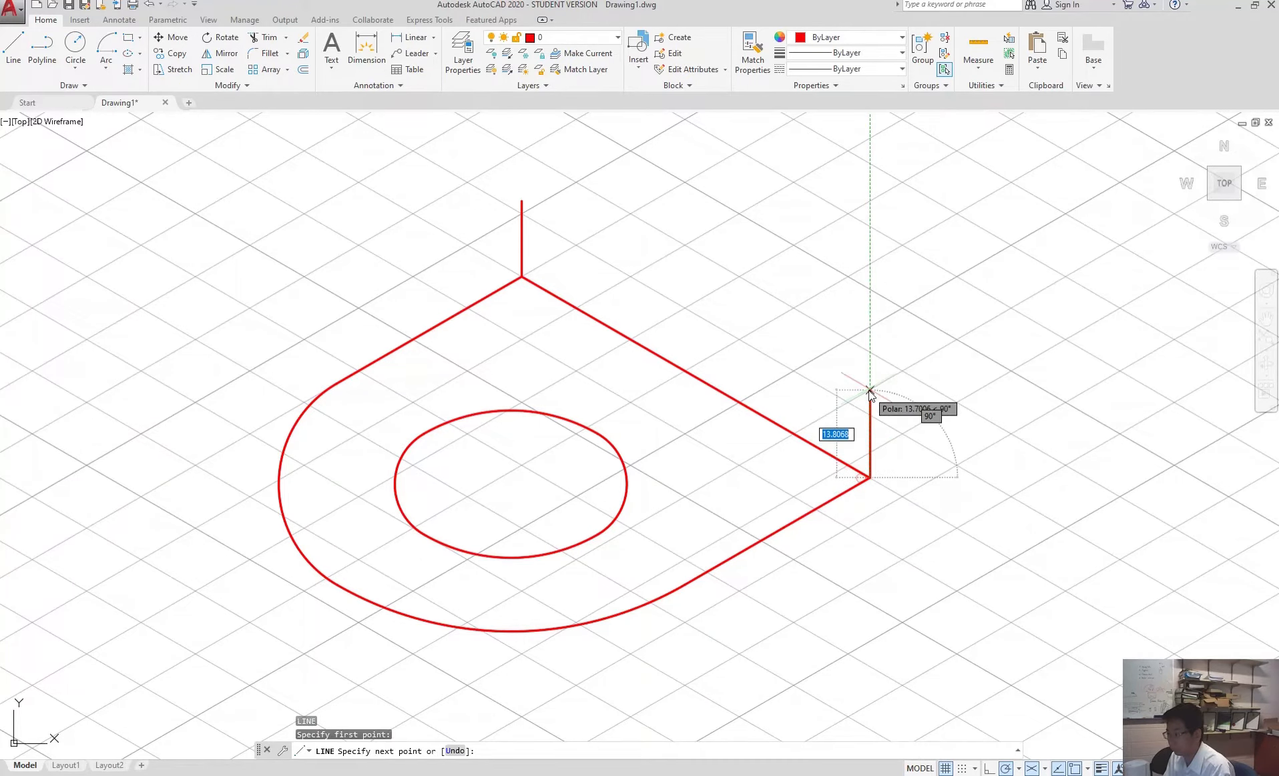
{"action": "type", "text": "12"}
{"action": "key", "text": "Return"}
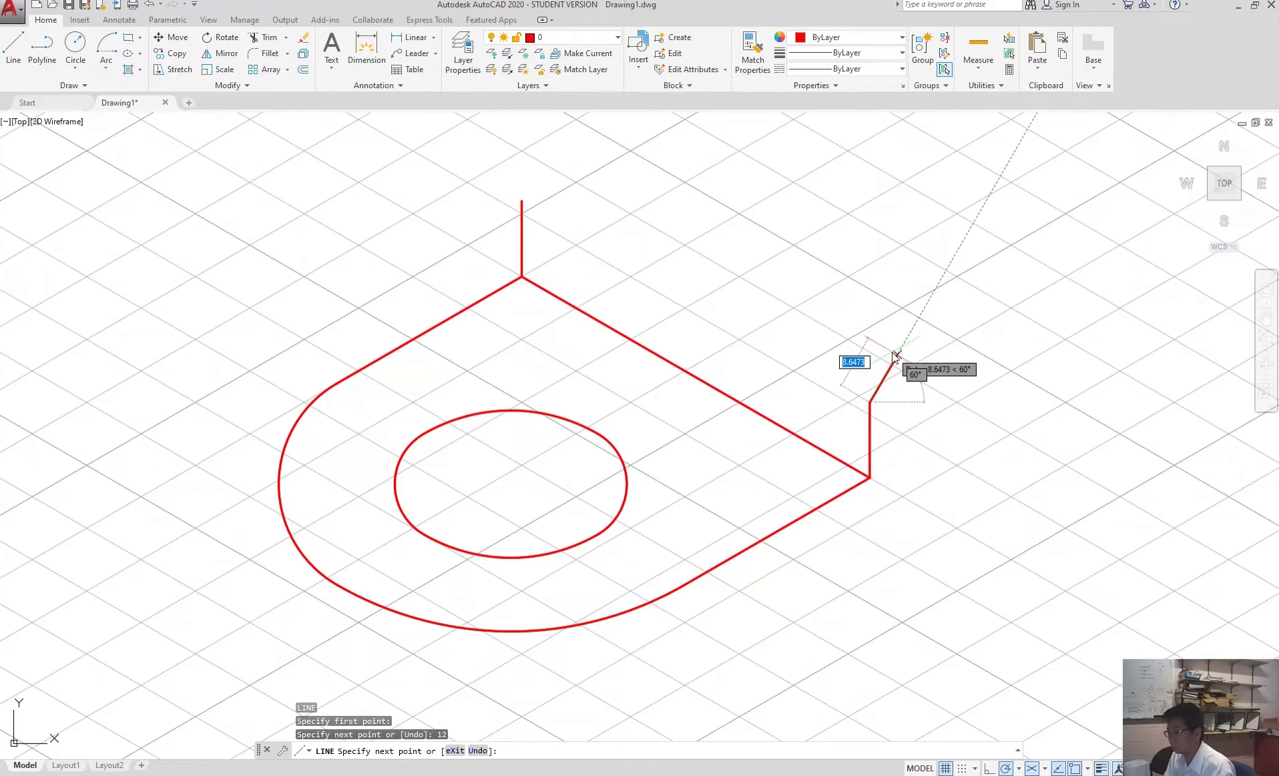
{"action": "key", "text": "Escape"}
Copy the base outline and inner circle upward, from the lower to the upper end of the right corner's vertical line.
{"action": "left_click", "coordinate": [654, 494]}
{"action": "left_click", "coordinate": [218, 351]}
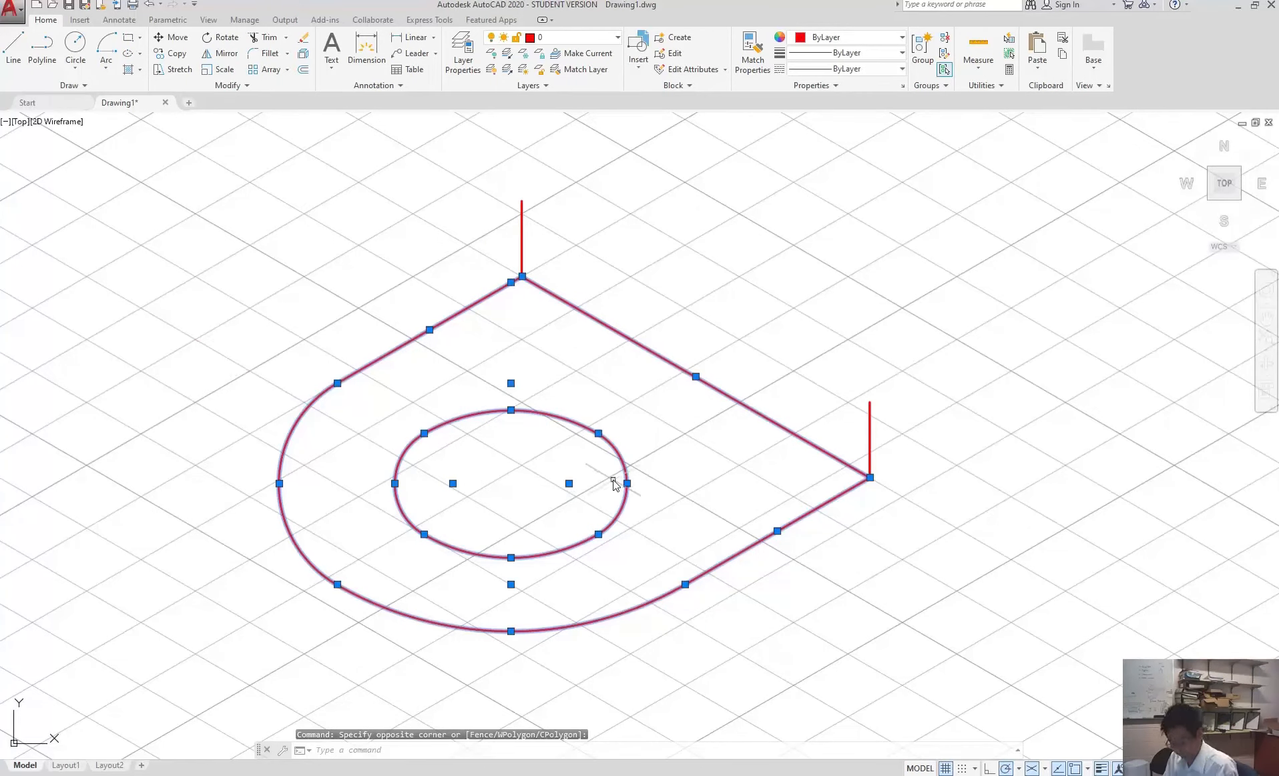
{"action": "type", "text": "o"}
{"action": "key", "text": "Return"}
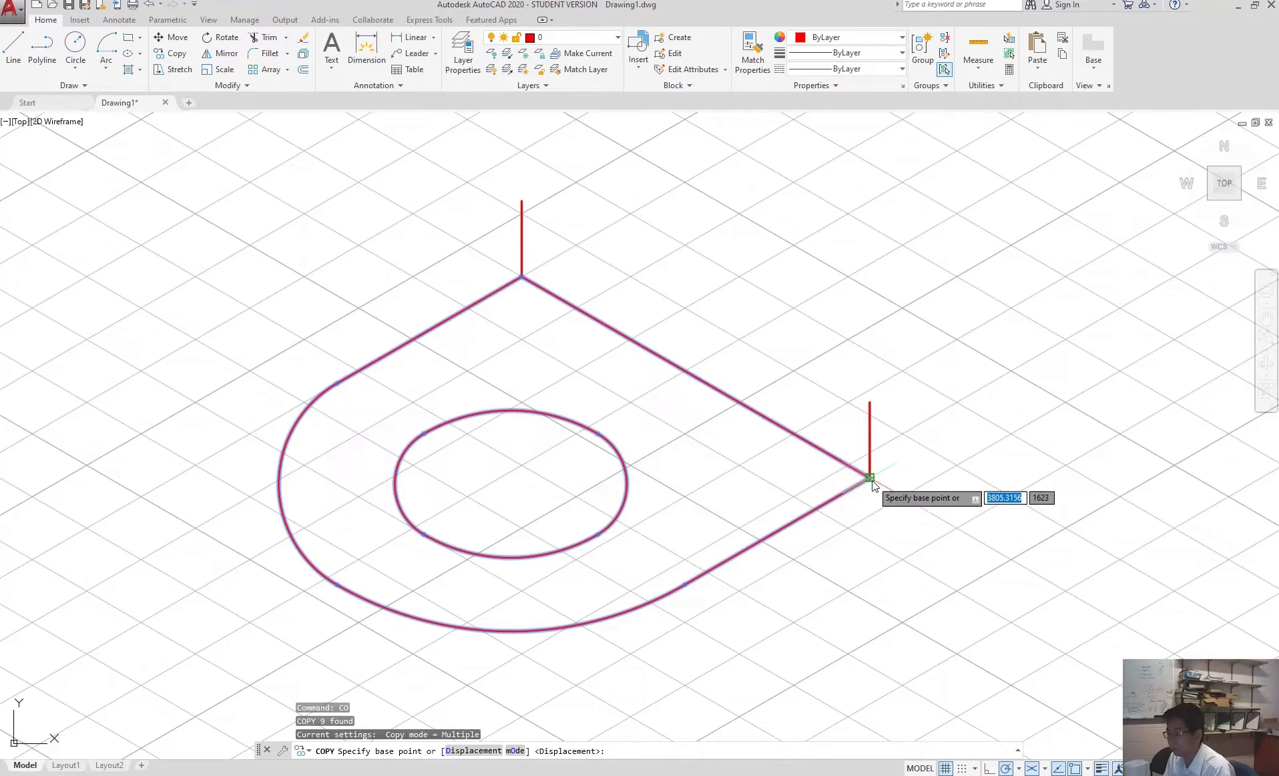
{"action": "left_click", "coordinate": [870, 473]}
{"action": "left_click", "coordinate": [870, 402]}
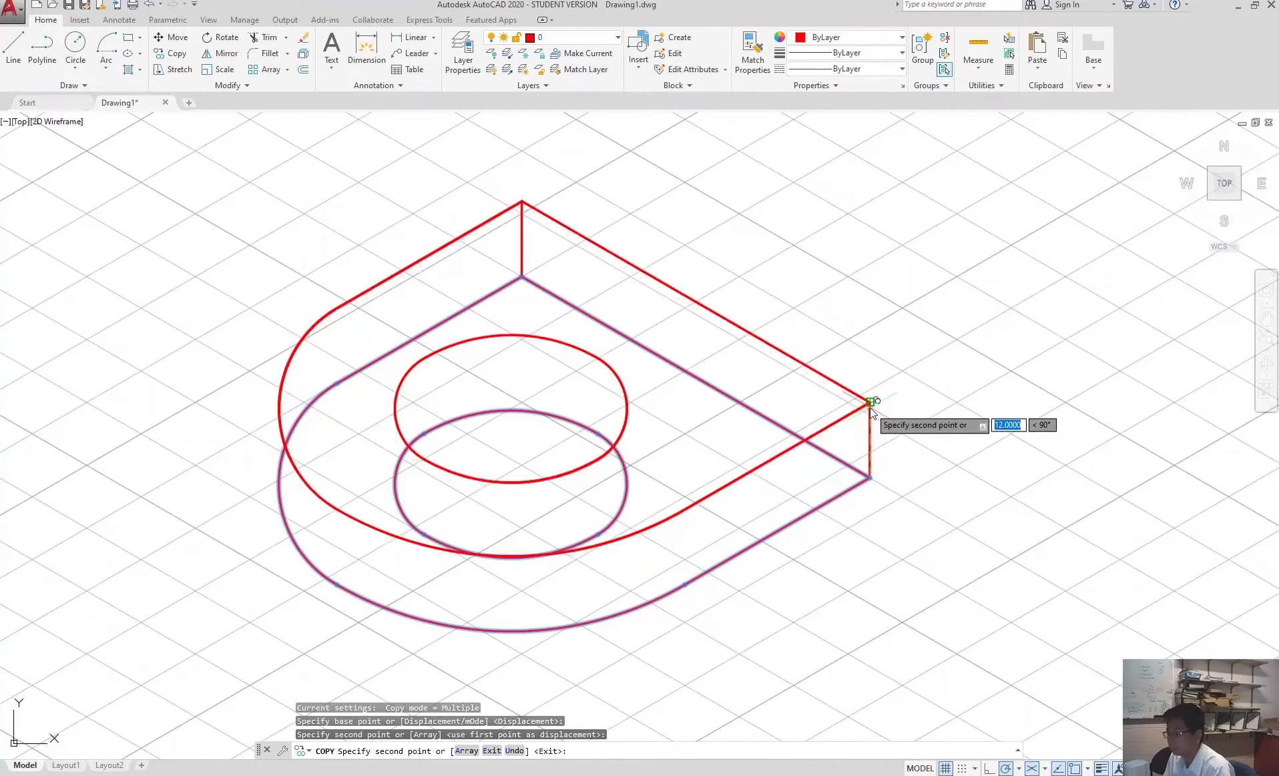
{"action": "key", "text": "Escape"}
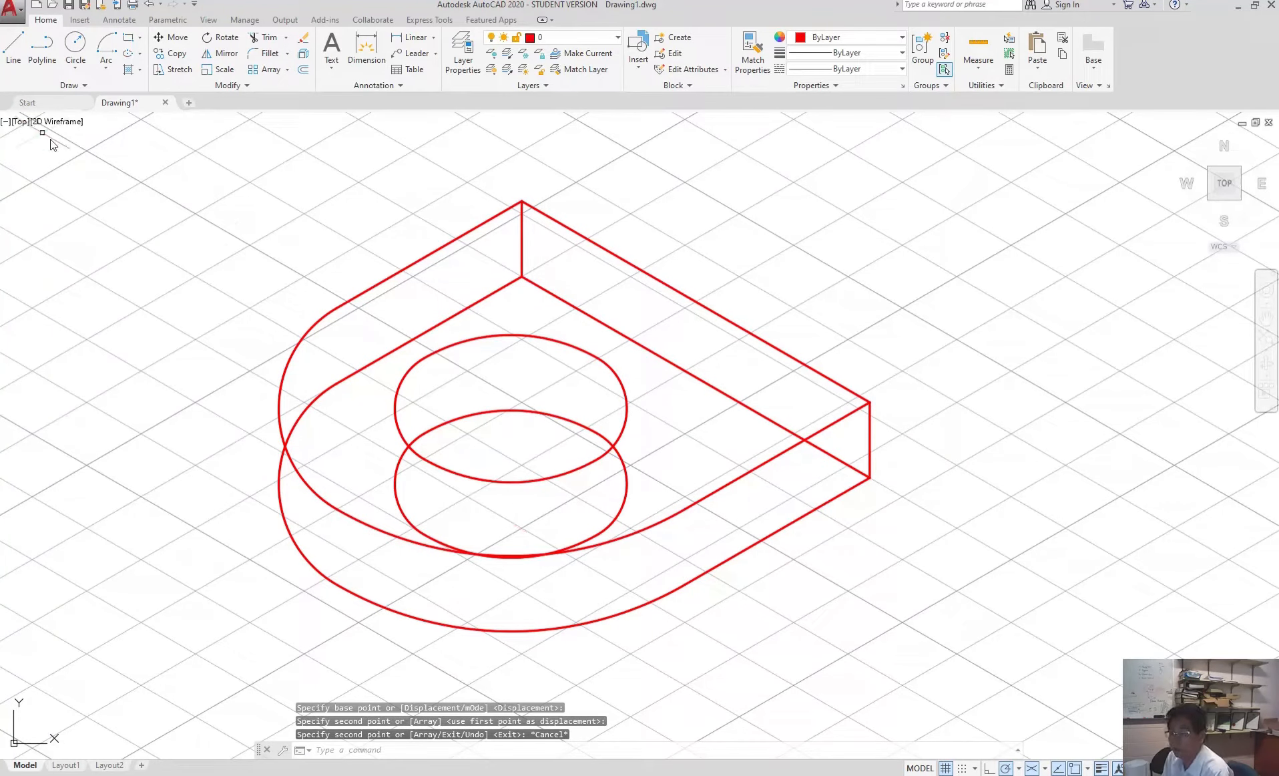
Join the rounded ends with a vertical line from the lower arc's left quadrant to the tangent point on the upper arc.
{"action": "left_click", "coordinate": [14, 45]}
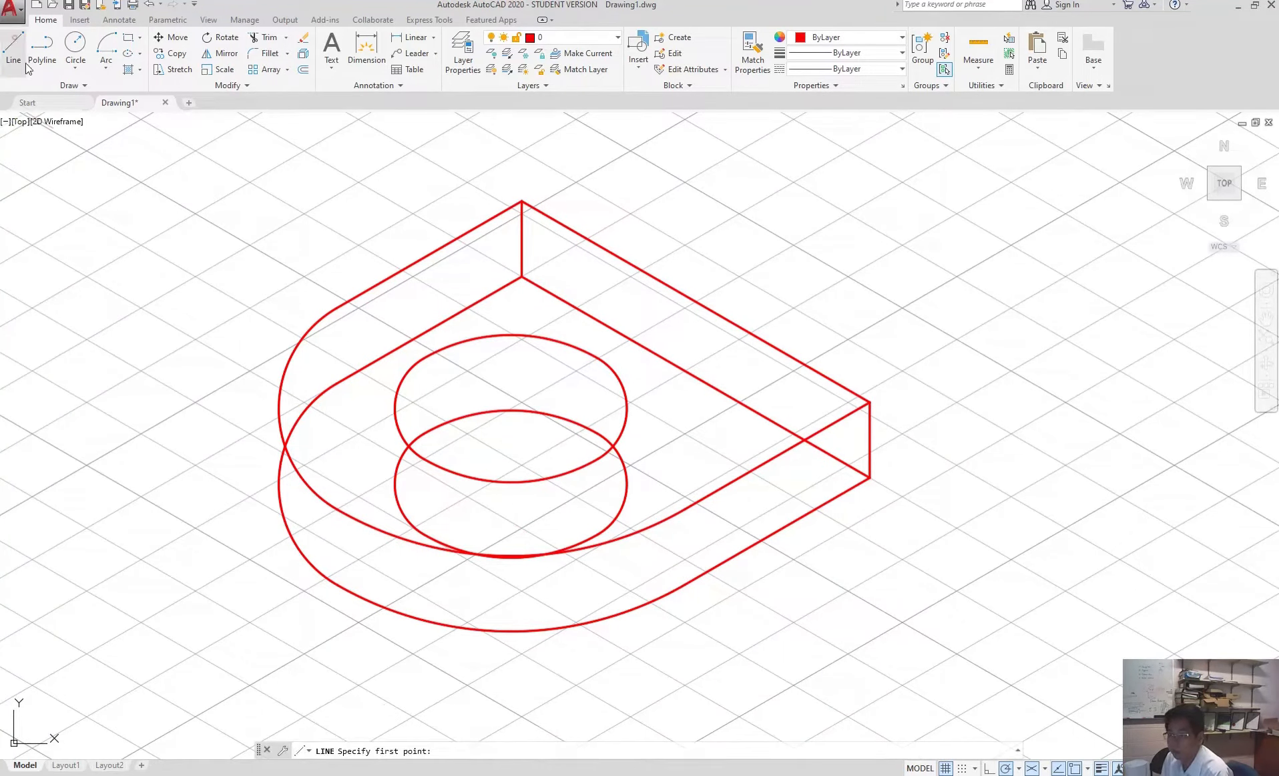
{"action": "right_click", "coordinate": [274, 490], "text": "shift"}
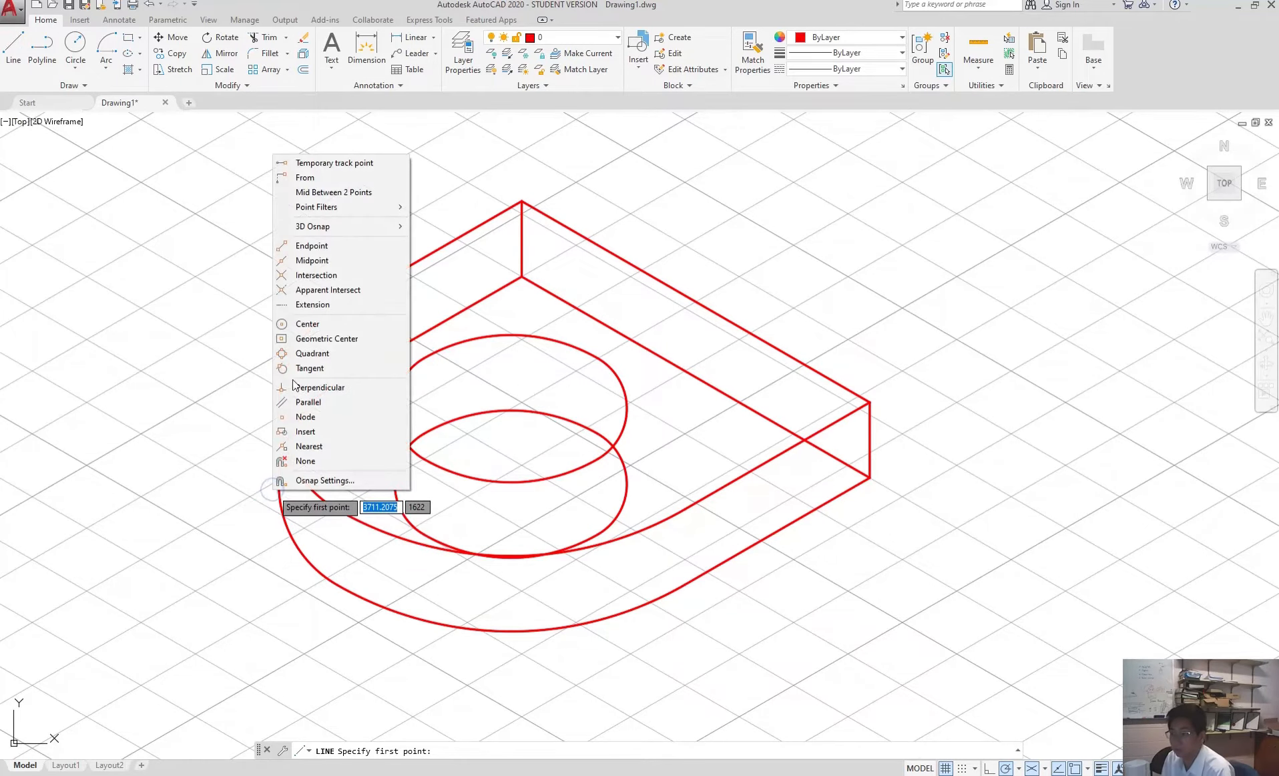
{"action": "left_click", "coordinate": [304, 353]}
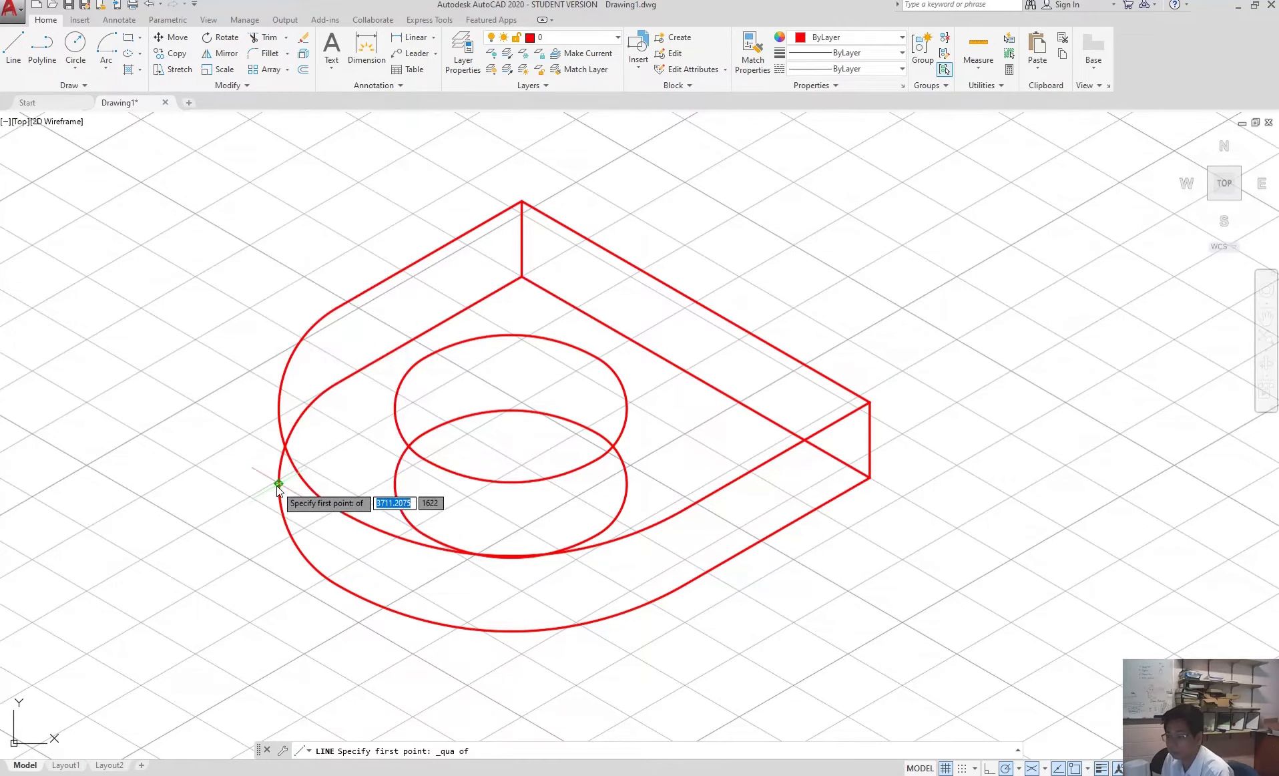
{"action": "left_click", "coordinate": [278, 486]}
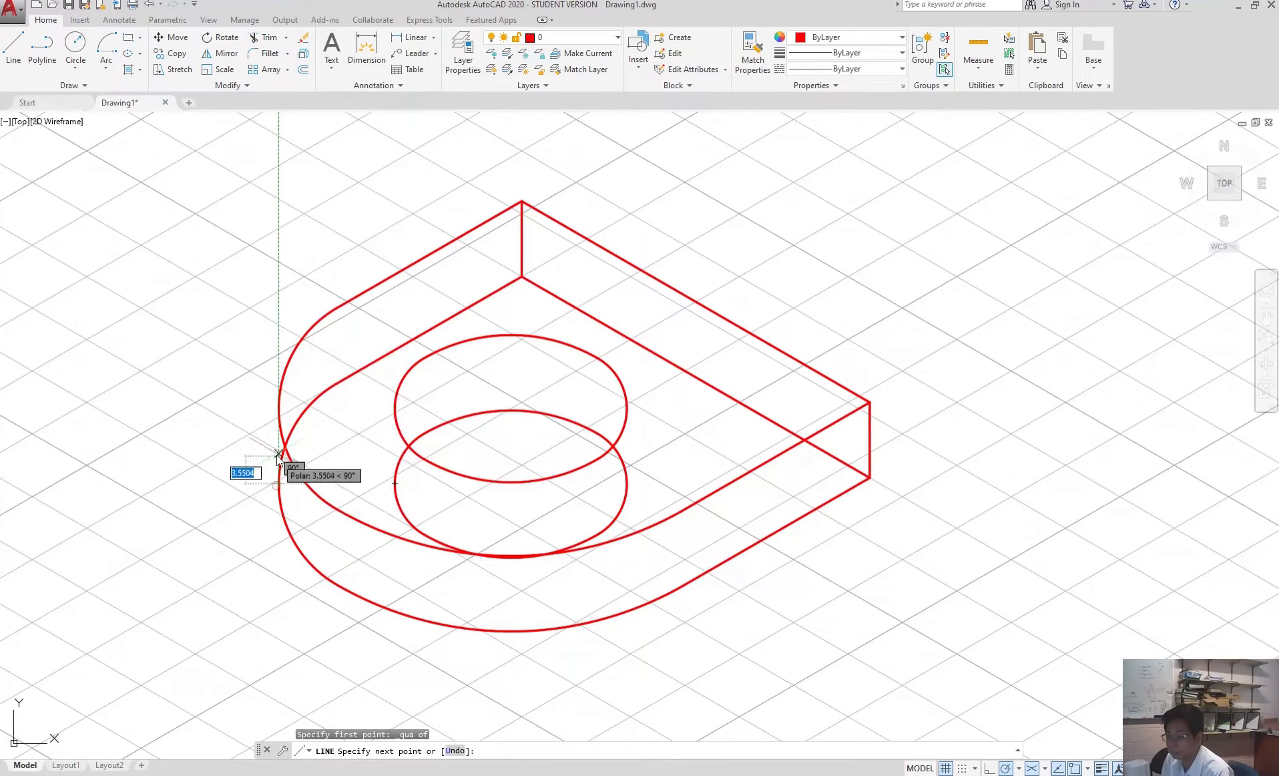
{"action": "right_click", "coordinate": [278, 408], "text": "shift"}
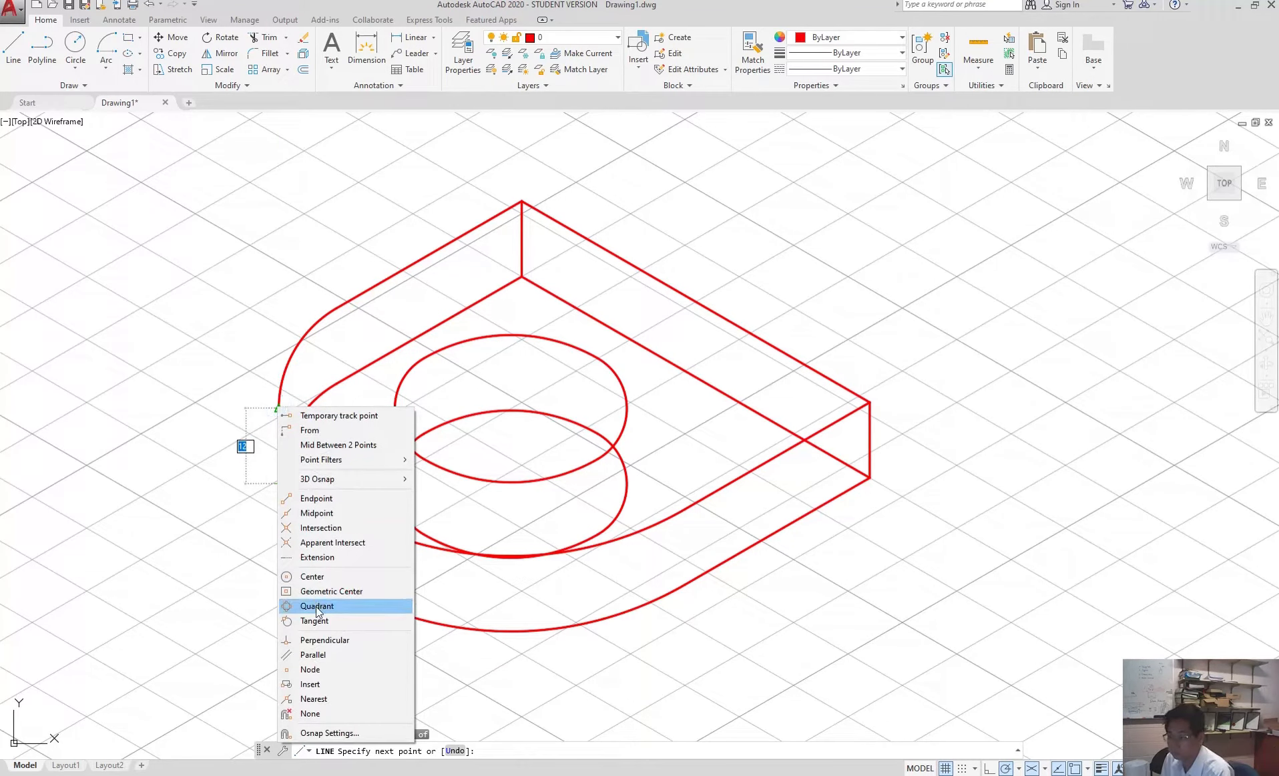
{"action": "left_click", "coordinate": [315, 618]}
{"action": "left_click", "coordinate": [279, 409]}
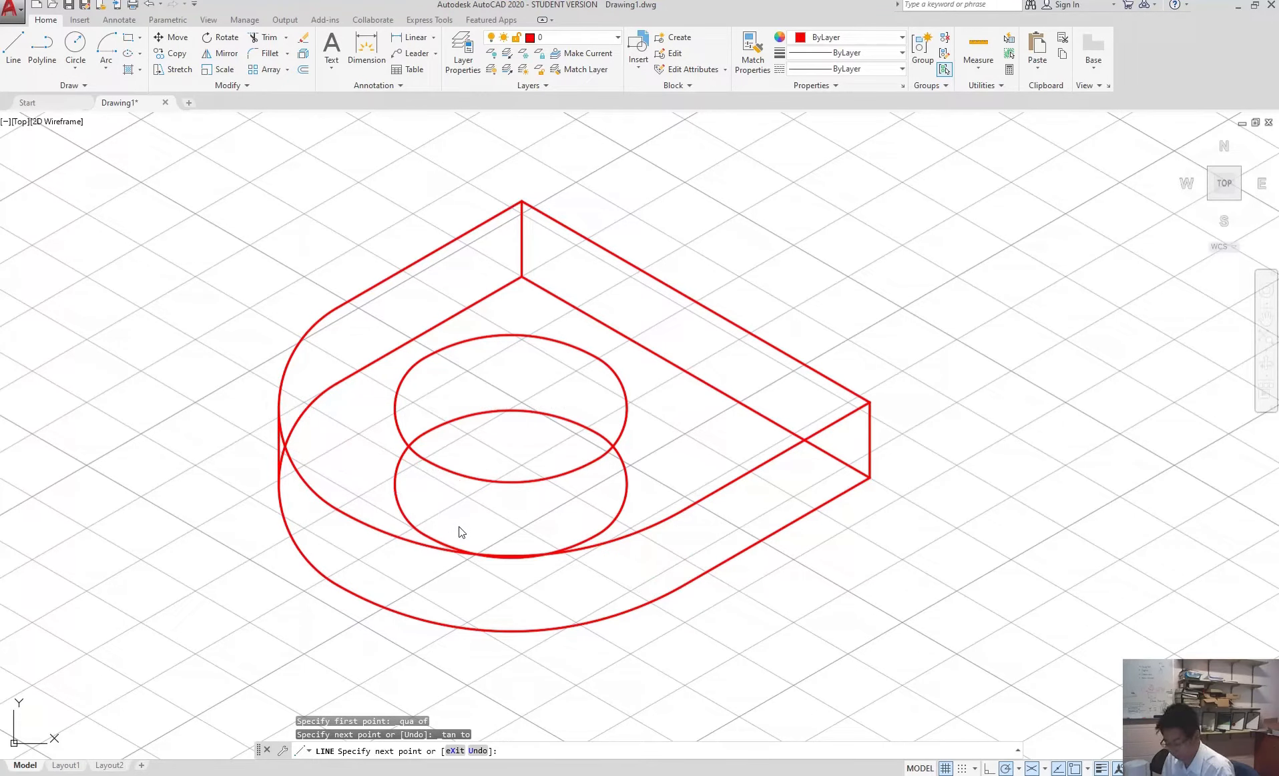
{"action": "key", "text": "Return"}
Draw a vertical line joining the leftmost points of the lower and upper inner circles.
{"action": "key", "text": "Return"}
{"action": "left_click", "coordinate": [395, 482]}
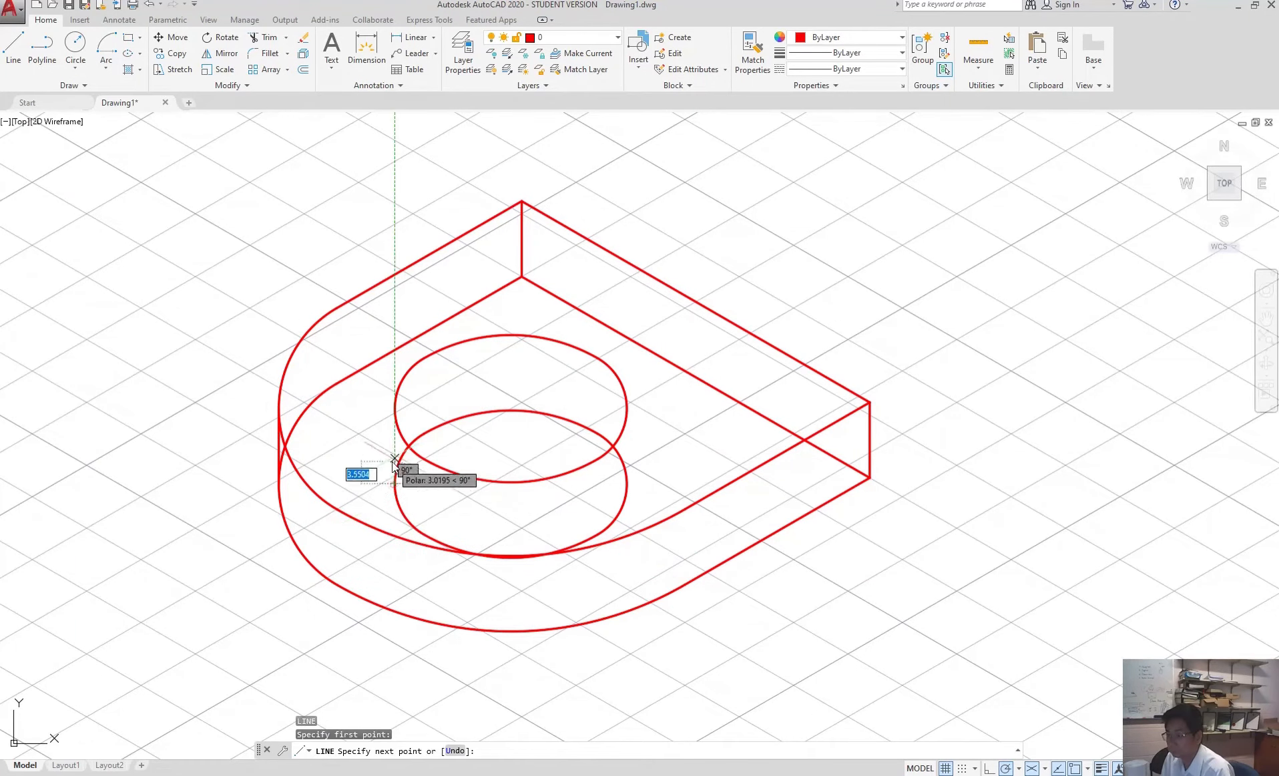
{"action": "left_click", "coordinate": [392, 411]}
{"action": "key", "text": "Escape"}
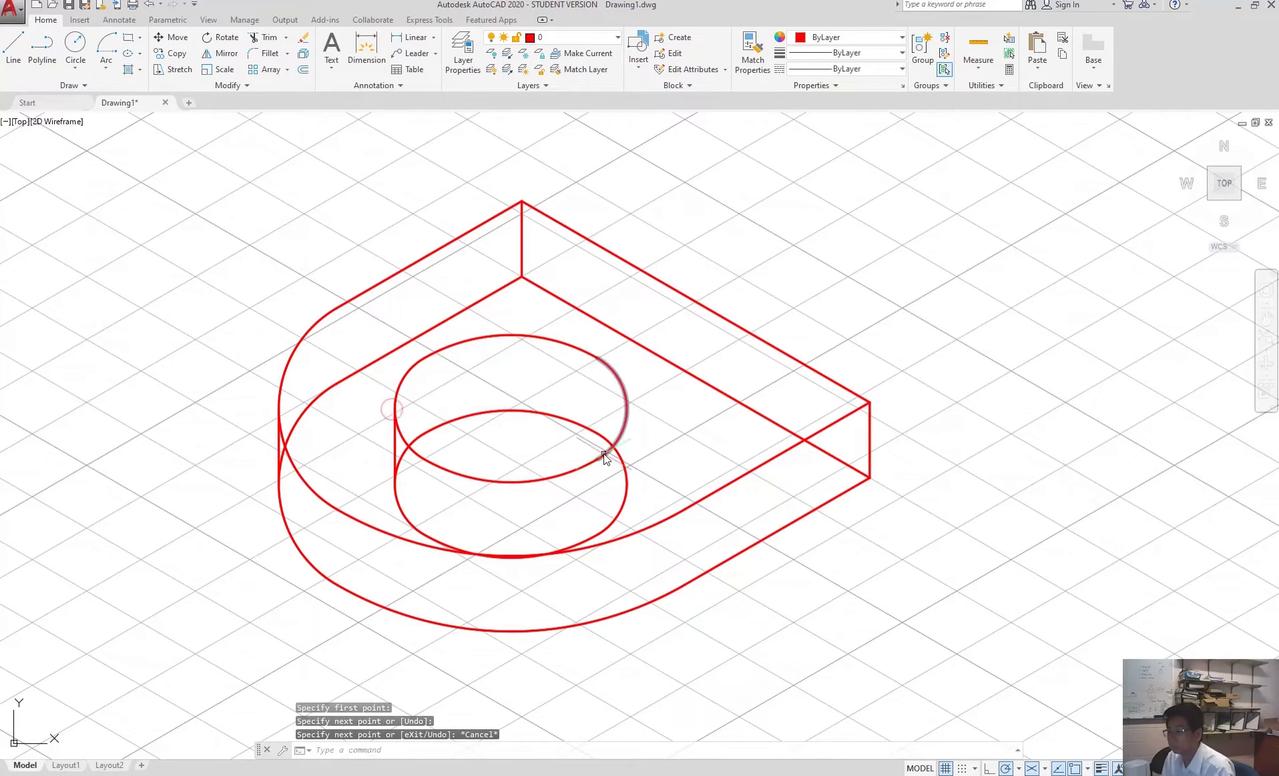
Draw a vertical line joining the rightmost points of the lower and upper inner circles, starting from the lower circle's quadrant.
{"action": "key", "text": "Return"}
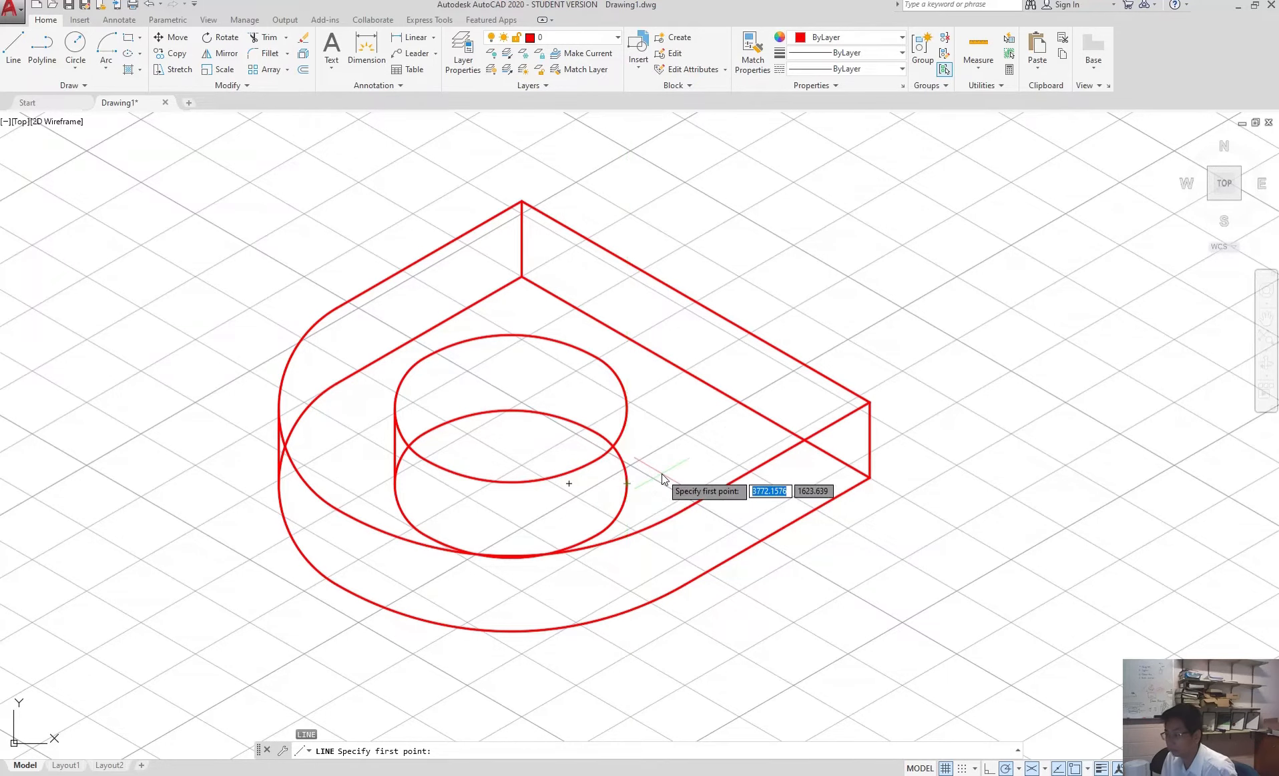
{"action": "right_click", "coordinate": [662, 474], "text": "shift"}
{"action": "left_click", "coordinate": [699, 337]}
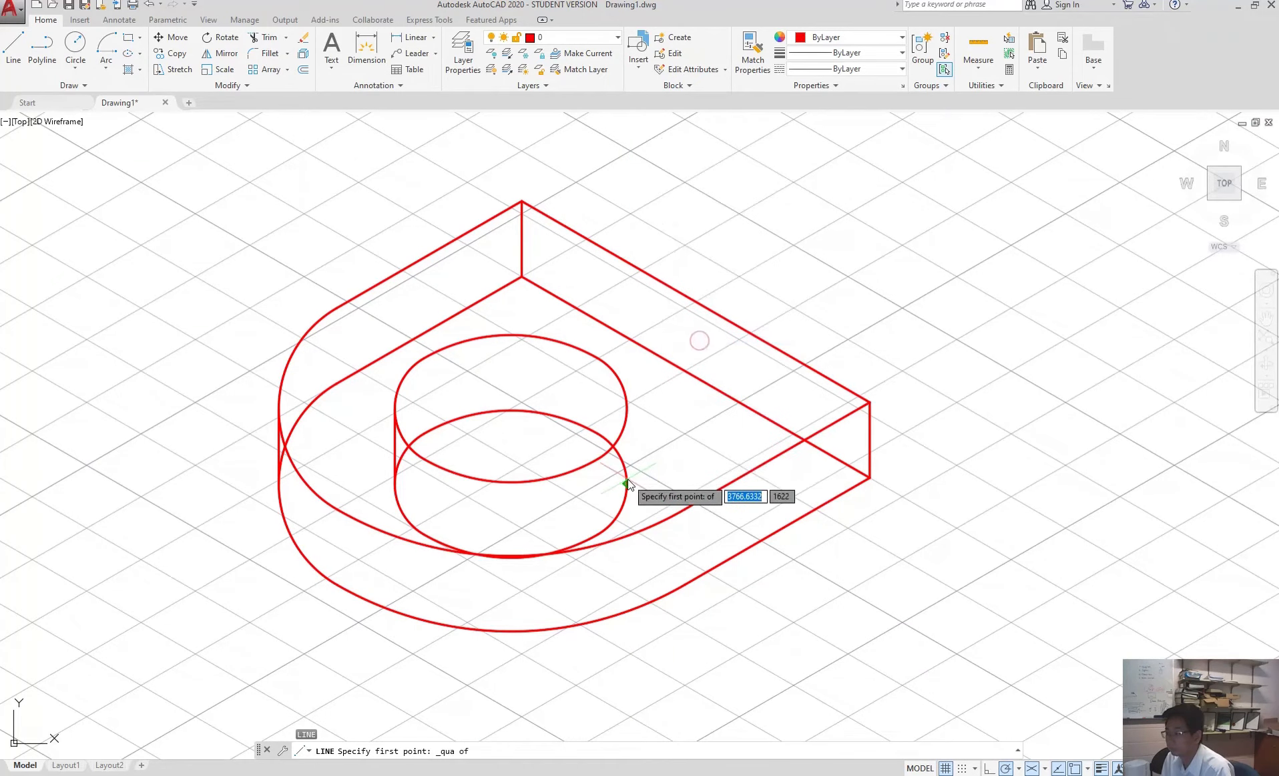
{"action": "left_click", "coordinate": [628, 409]}
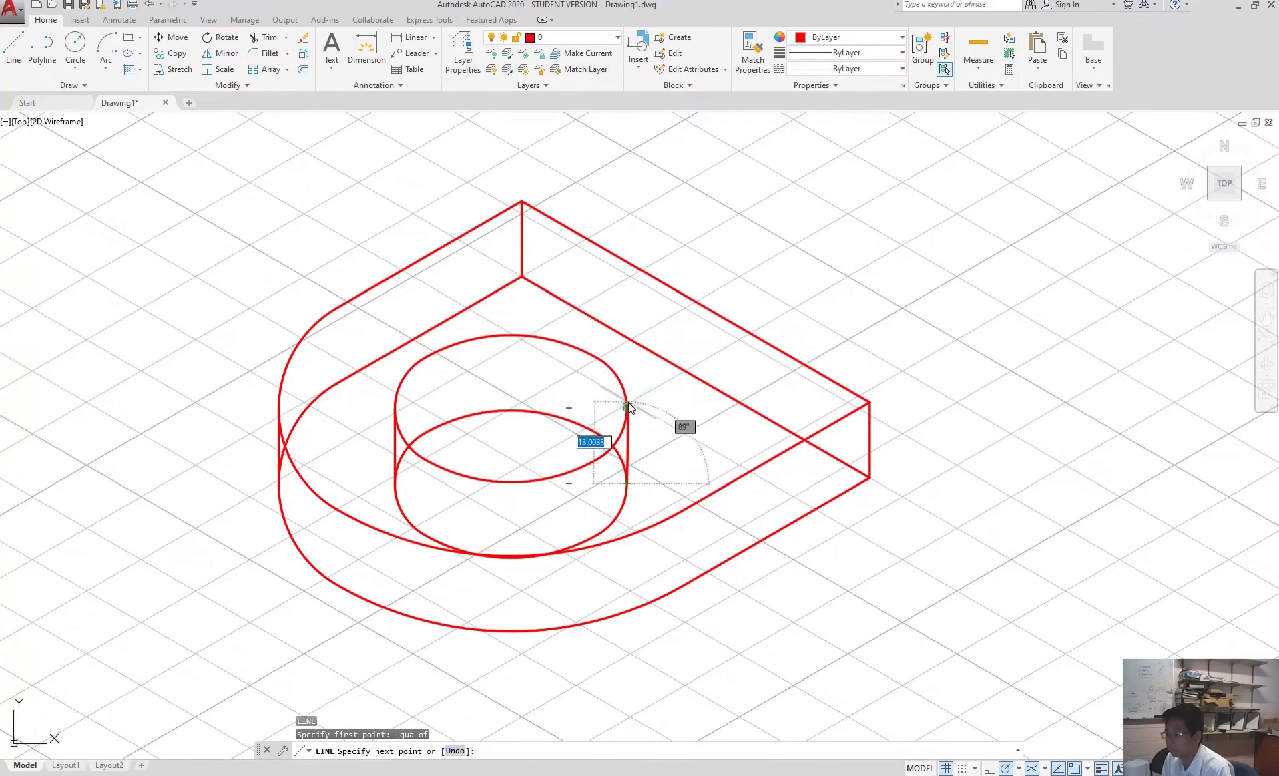
{"action": "left_click", "coordinate": [627, 404]}
{"action": "key", "text": "Escape"}
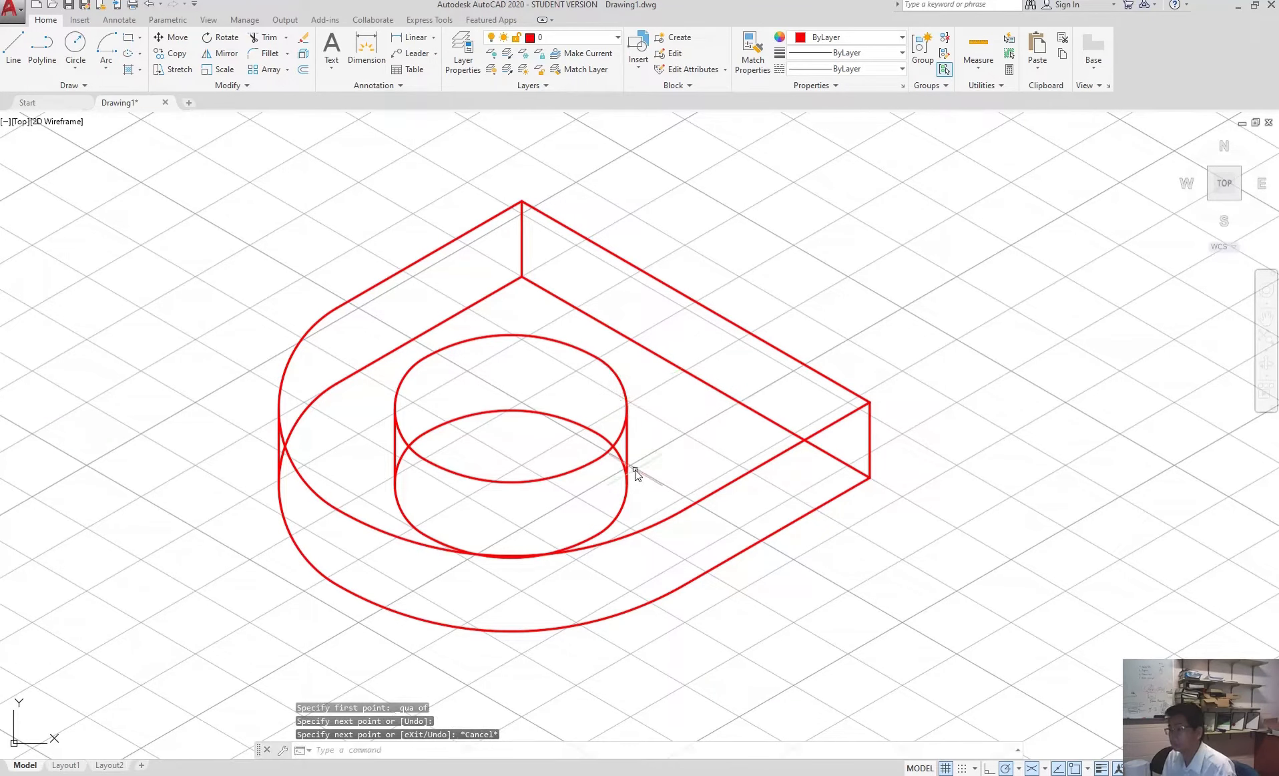
{"action": "key", "text": "Escape"}
Move the lower circle's front arc, both hole side lines, the back corner's vertical edge and the two lower back edges to the hiddenline layer.
{"action": "left_click", "coordinate": [628, 448]}
{"action": "left_click", "coordinate": [533, 464]}
{"action": "key", "text": "Escape"}
{"action": "left_click", "coordinate": [581, 545]}
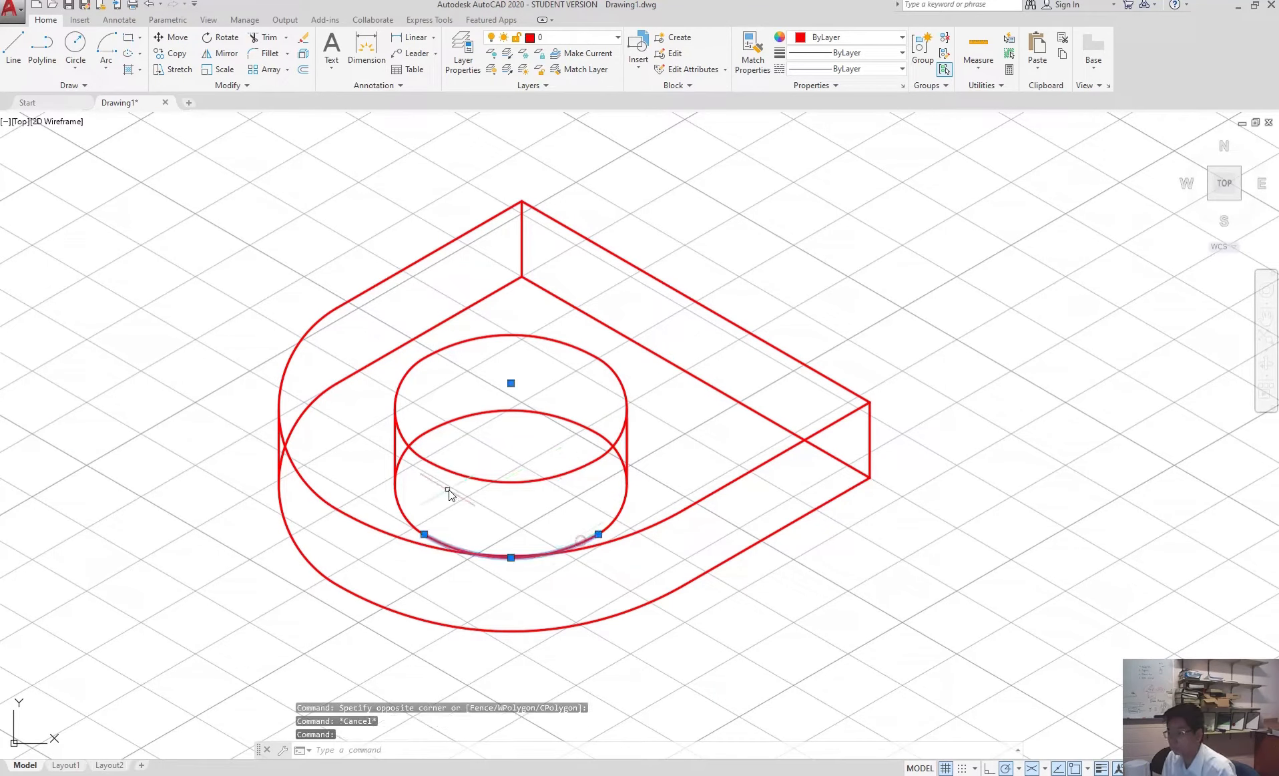
{"action": "left_click", "coordinate": [395, 456]}
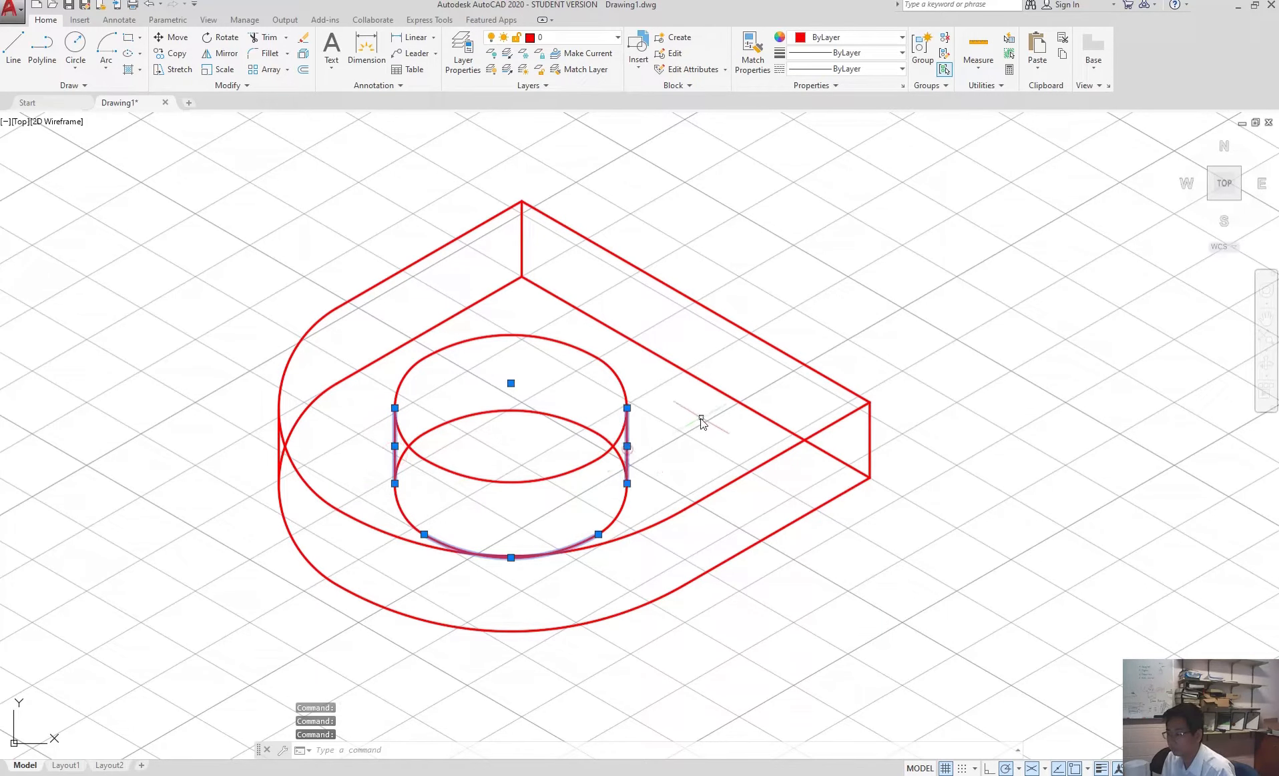
{"action": "left_click", "coordinate": [720, 396]}
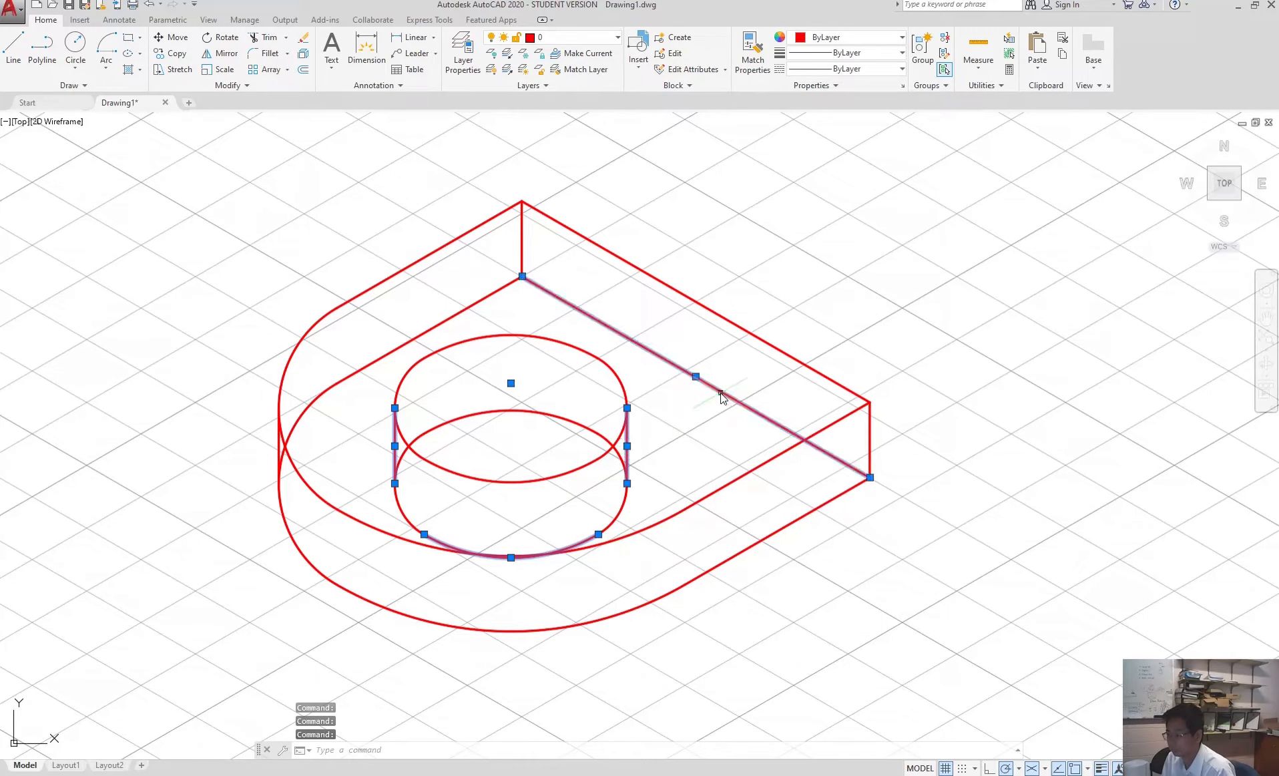
{"action": "left_click", "coordinate": [545, 259]}
{"action": "left_click", "coordinate": [491, 227]}
{"action": "left_click", "coordinate": [493, 294]}
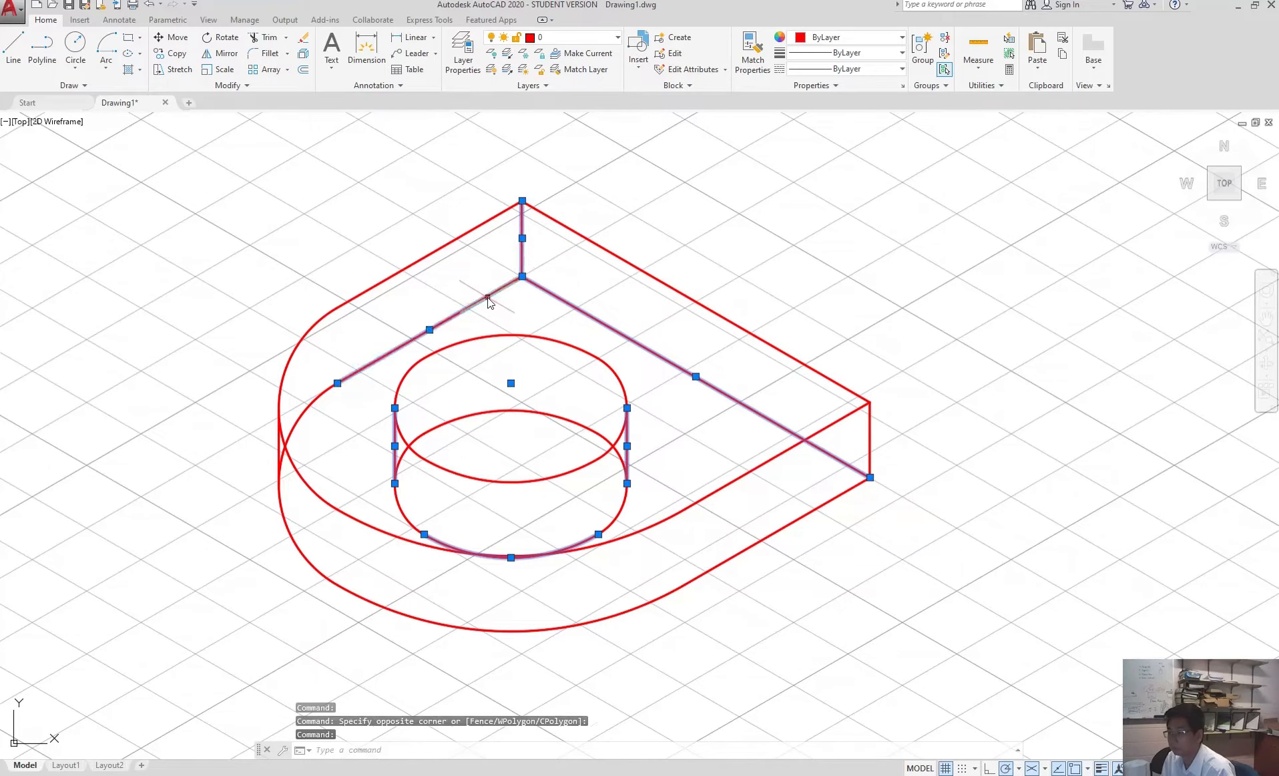
{"action": "left_click", "coordinate": [553, 40]}
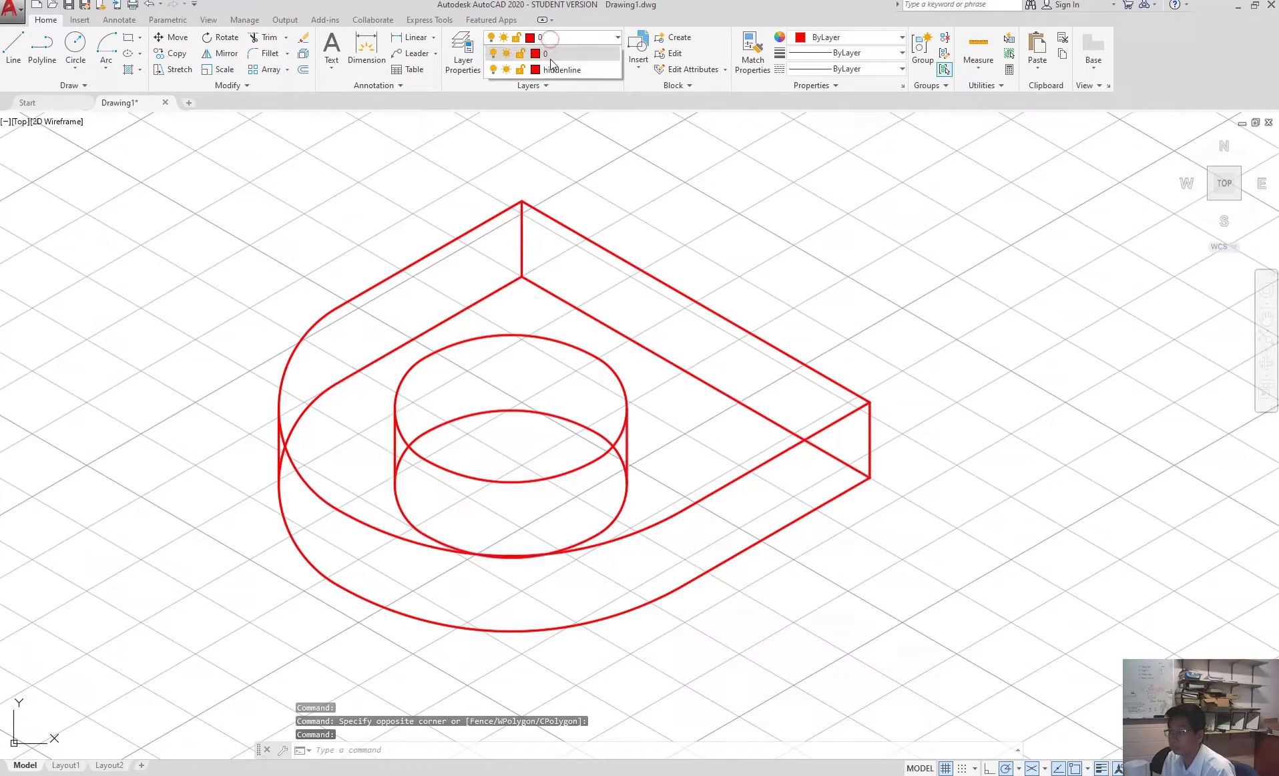
{"action": "left_click", "coordinate": [561, 67]}
{"action": "key", "text": "Escape"}
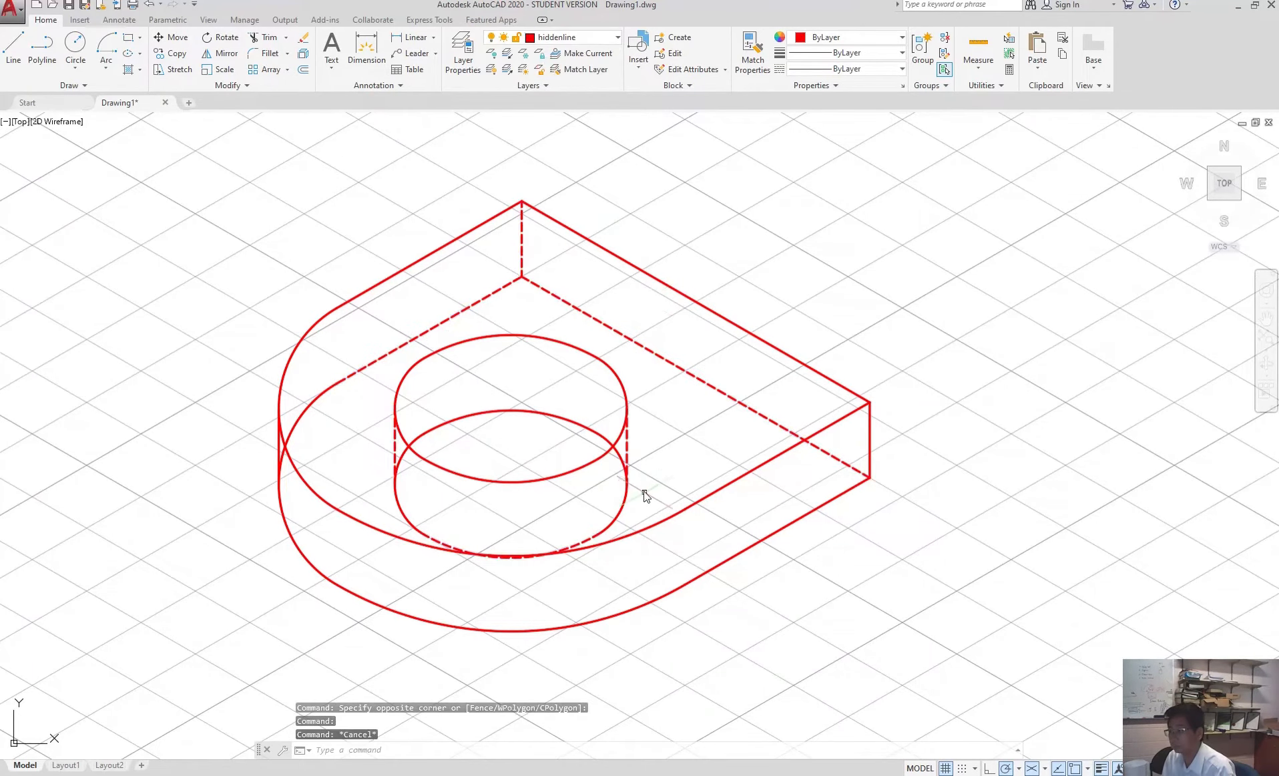
{"action": "left_click", "coordinate": [620, 507]}
{"action": "key", "text": "Escape"}
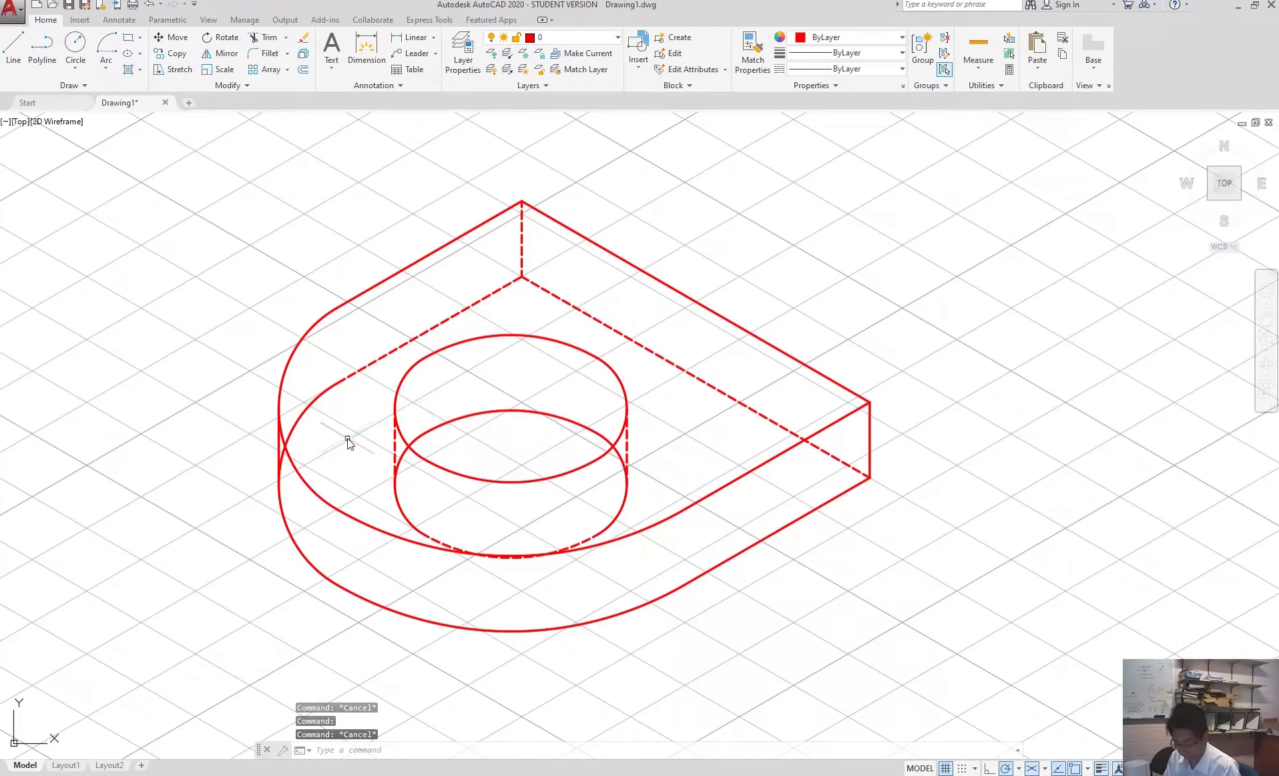
Break the lower outline's left end arc at the single point where it crosses the upper outline's arc.
{"action": "type", "text": "BREA"}
{"action": "key", "text": "Return"}
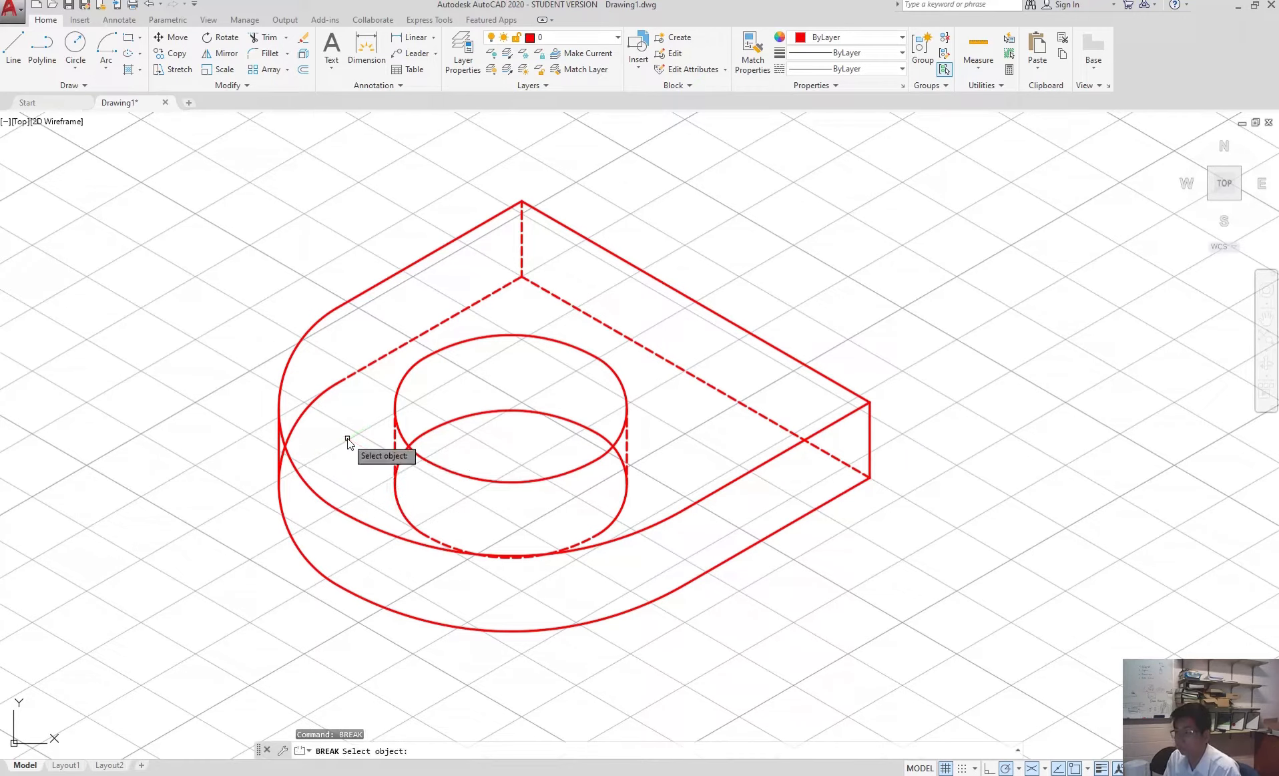
{"action": "left_click", "coordinate": [300, 417]}
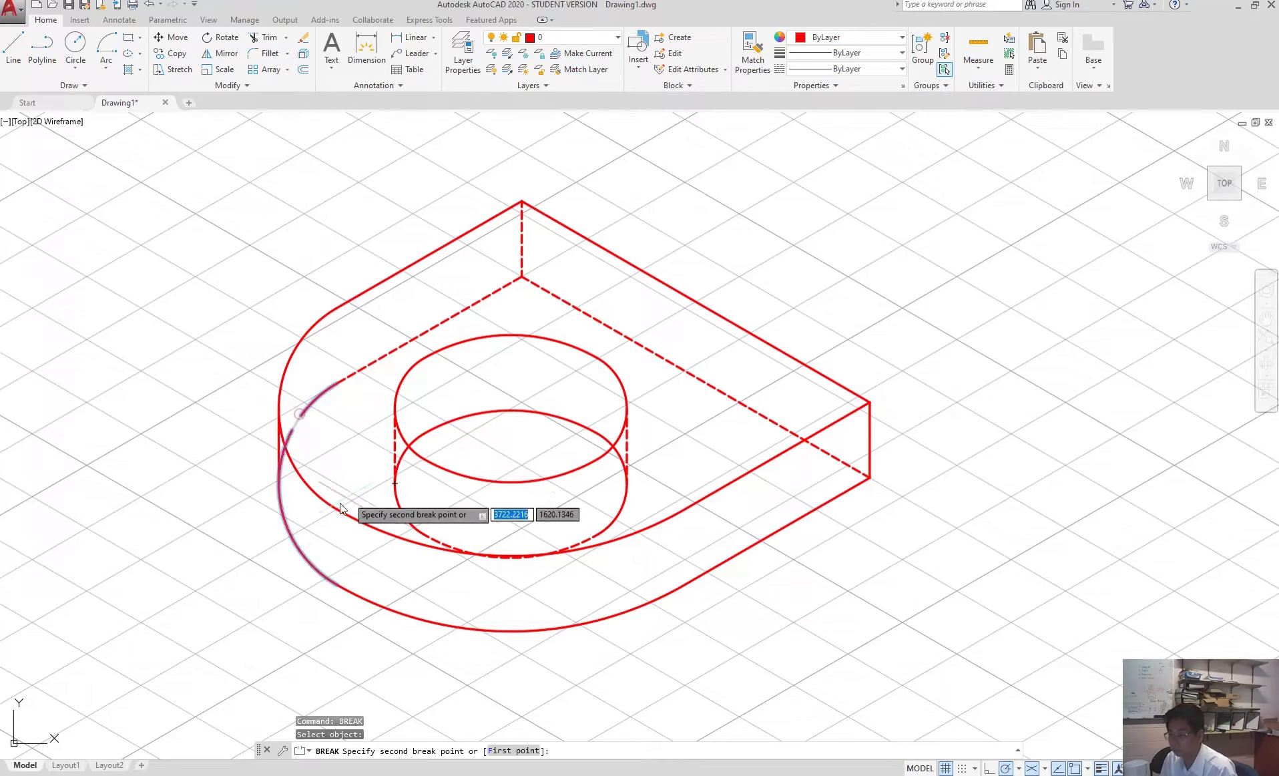
{"action": "type", "text": "f"}
{"action": "key", "text": "Return"}
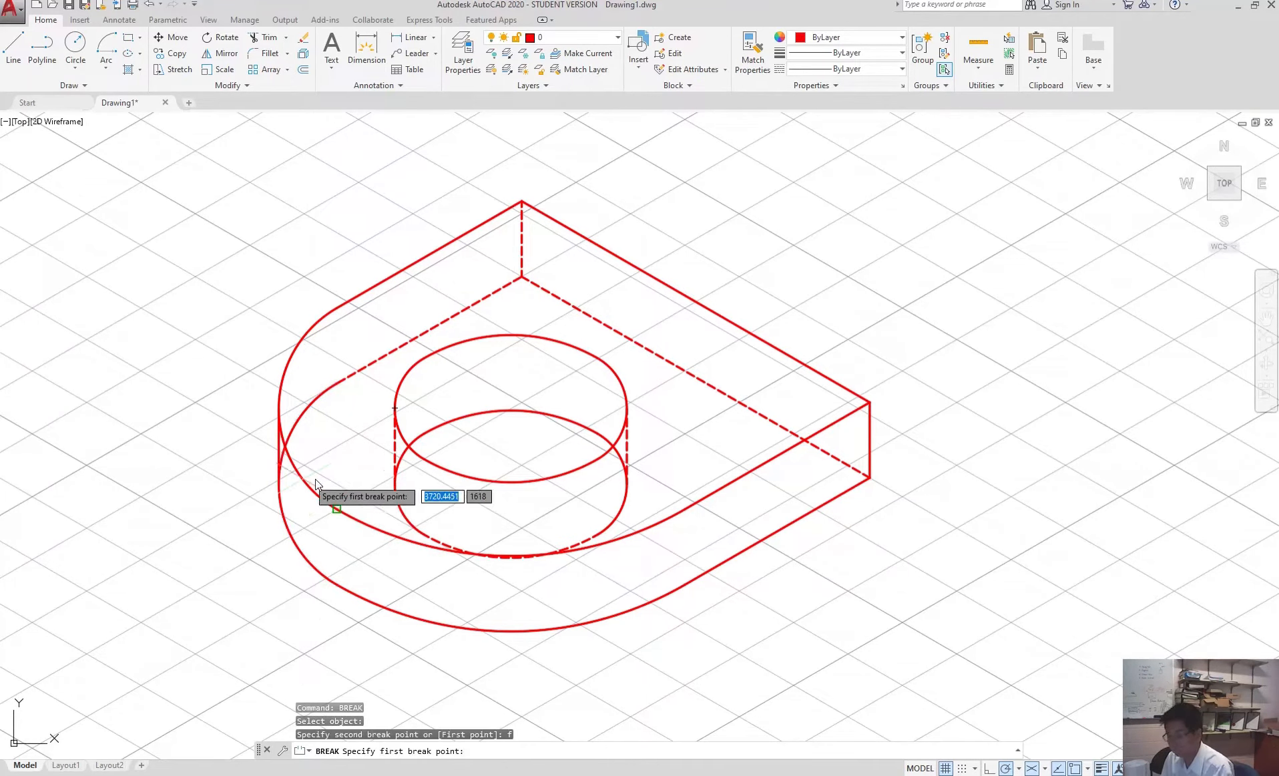
{"action": "left_click", "coordinate": [288, 448]}
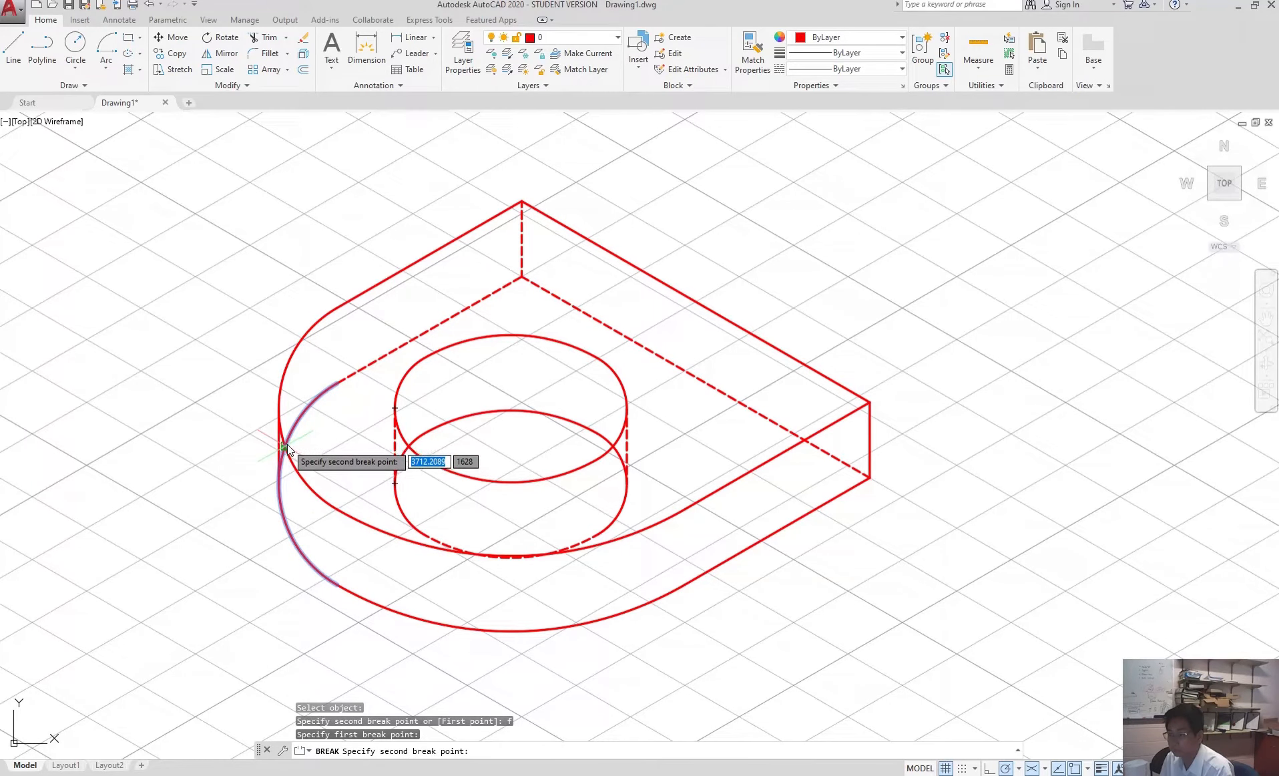
{"action": "left_click", "coordinate": [287, 446]}
Move the back piece of the broken lower end arc to the hiddenline layer.
{"action": "left_click", "coordinate": [293, 408]}
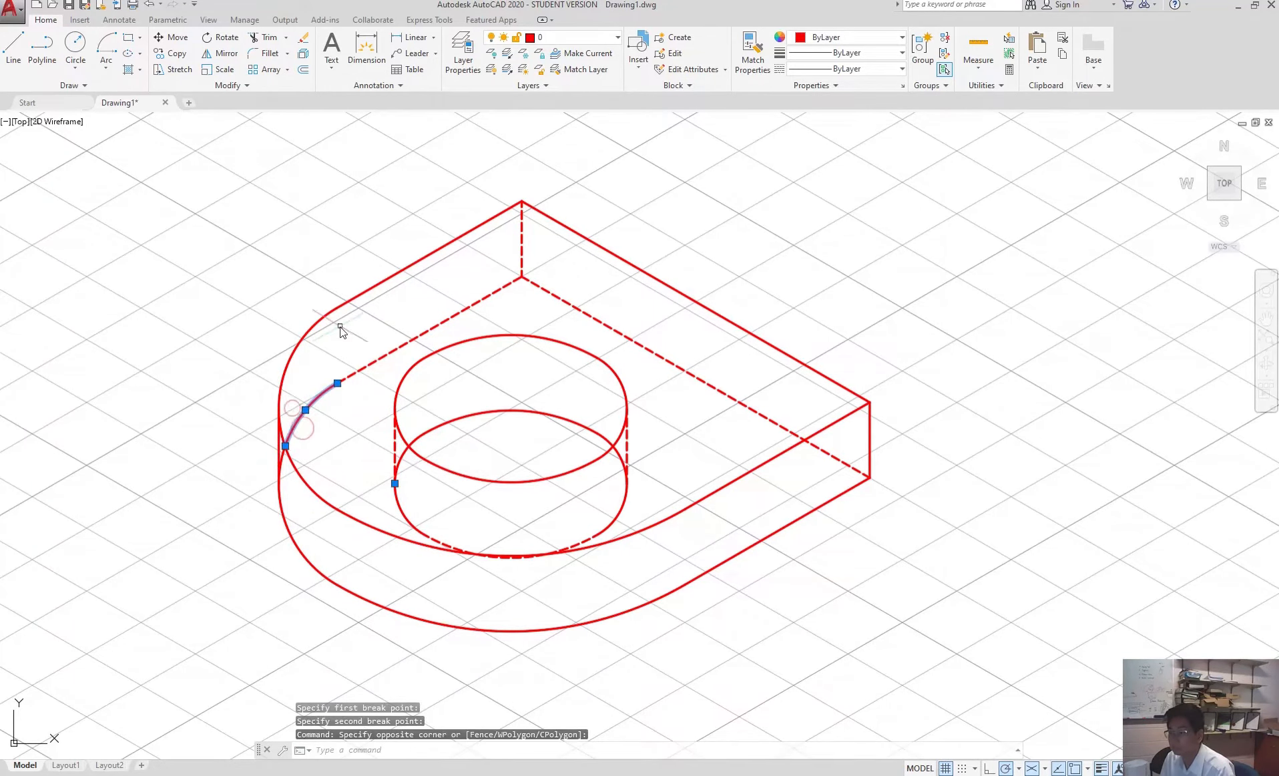
{"action": "left_click", "coordinate": [558, 40]}
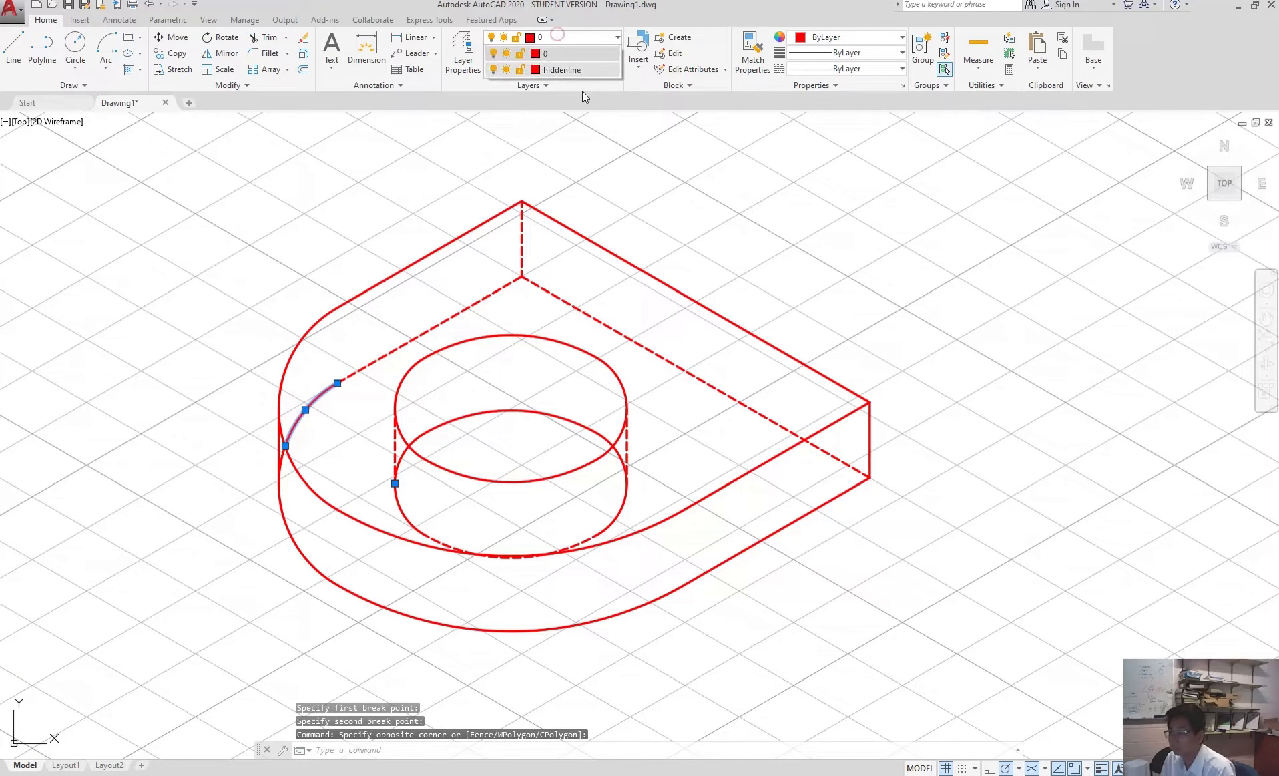
{"action": "left_click", "coordinate": [580, 69]}
{"action": "key", "text": "Escape"}
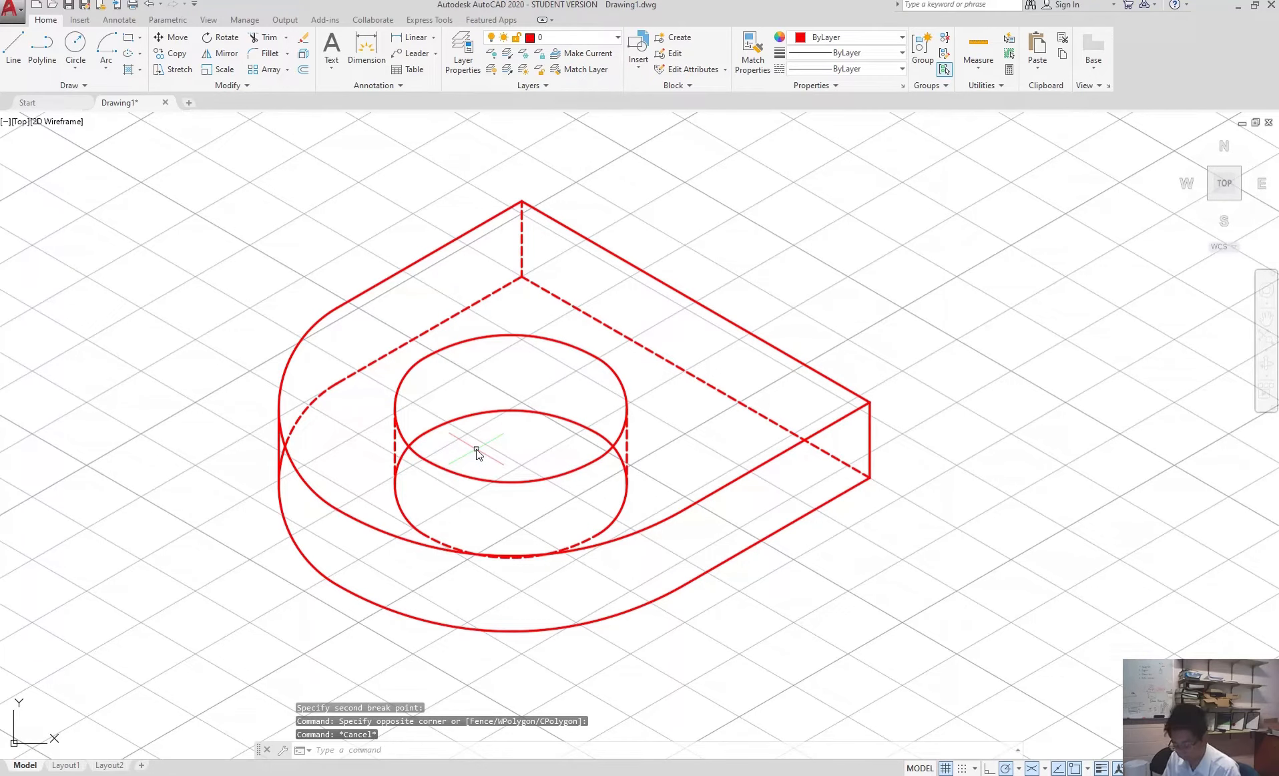
Break the lower inner circle's left arc at the single point where it crosses the upper inner circle.
{"action": "type", "text": "break"}
{"action": "key", "text": "Return"}
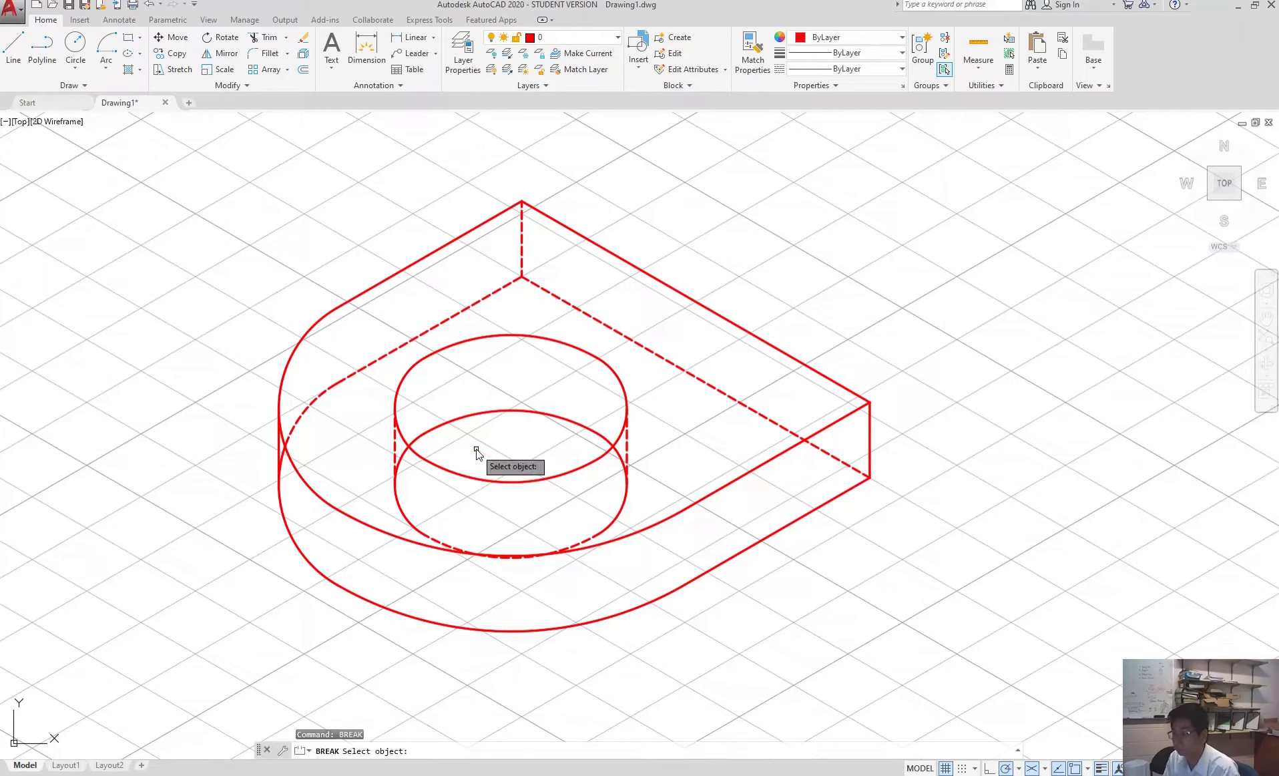
{"action": "left_click", "coordinate": [404, 458]}
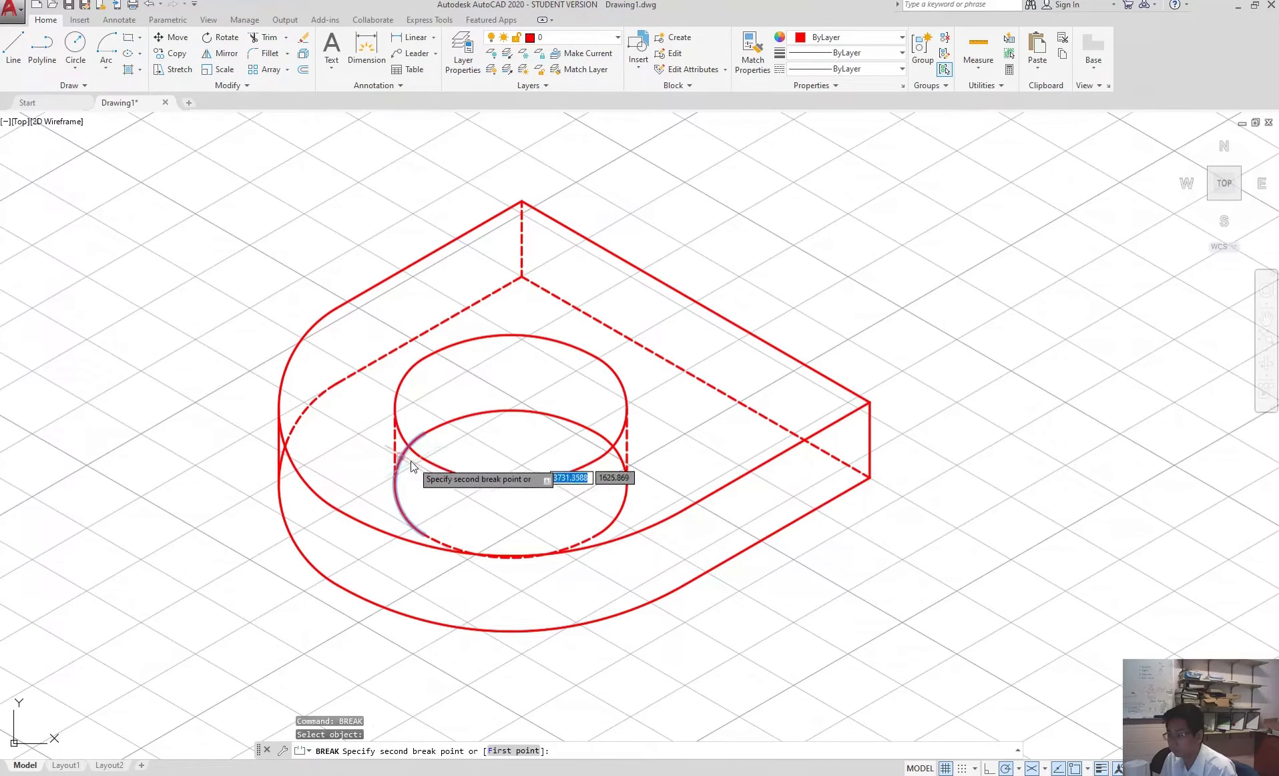
{"action": "type", "text": "f"}
{"action": "key", "text": "Return"}
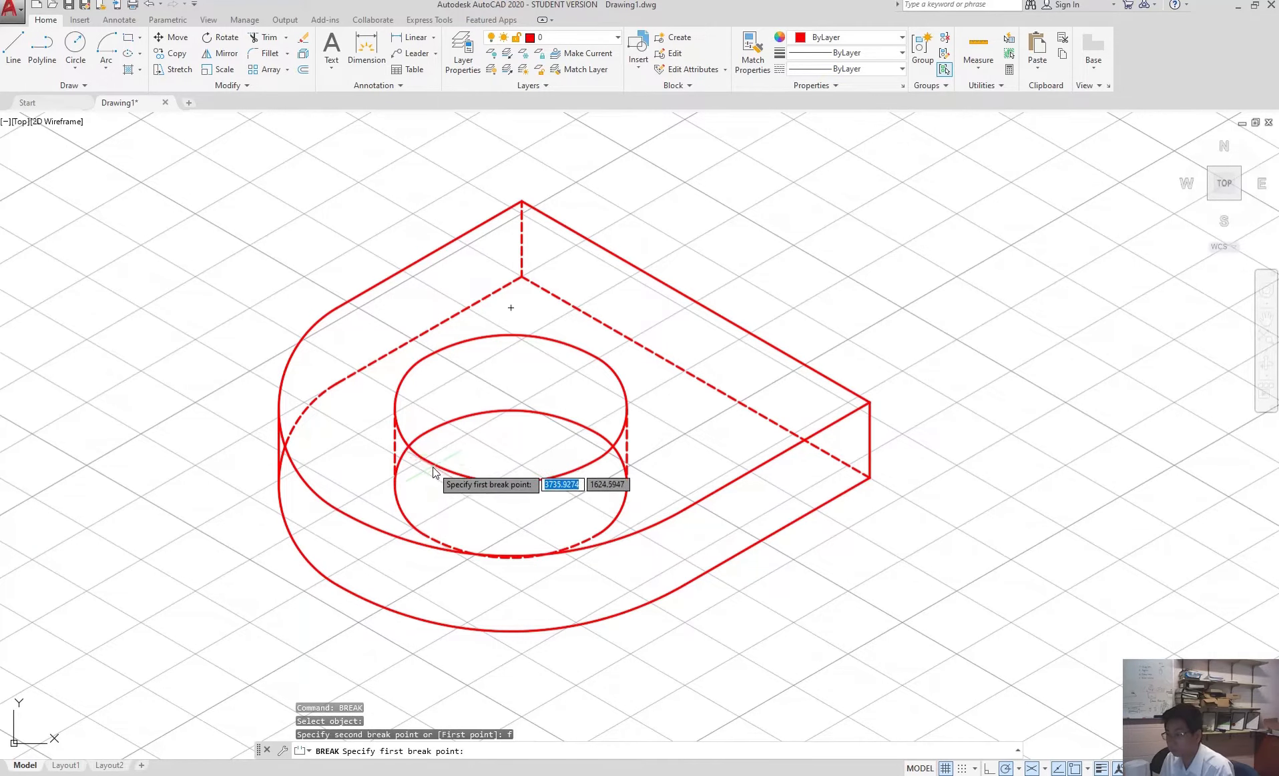
{"action": "left_click", "coordinate": [408, 444]}
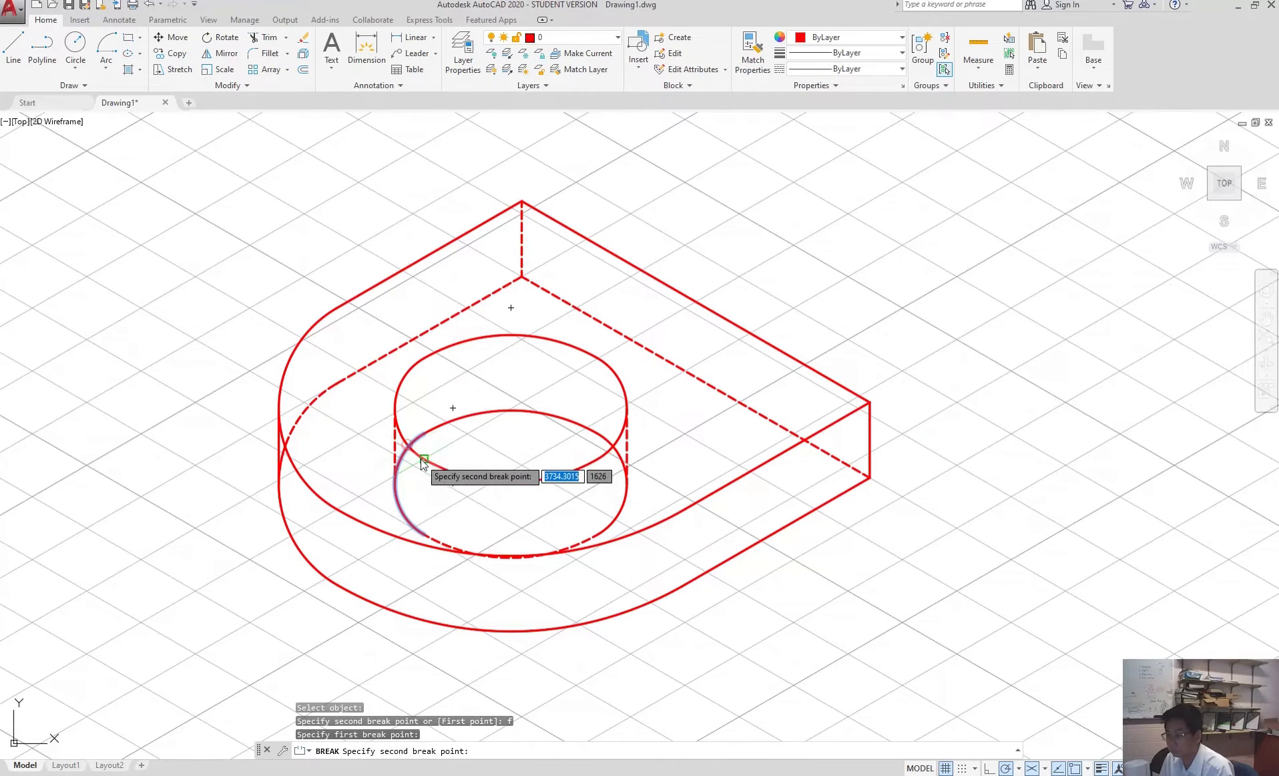
{"action": "left_click", "coordinate": [410, 448]}
{"action": "key", "text": "Escape"}
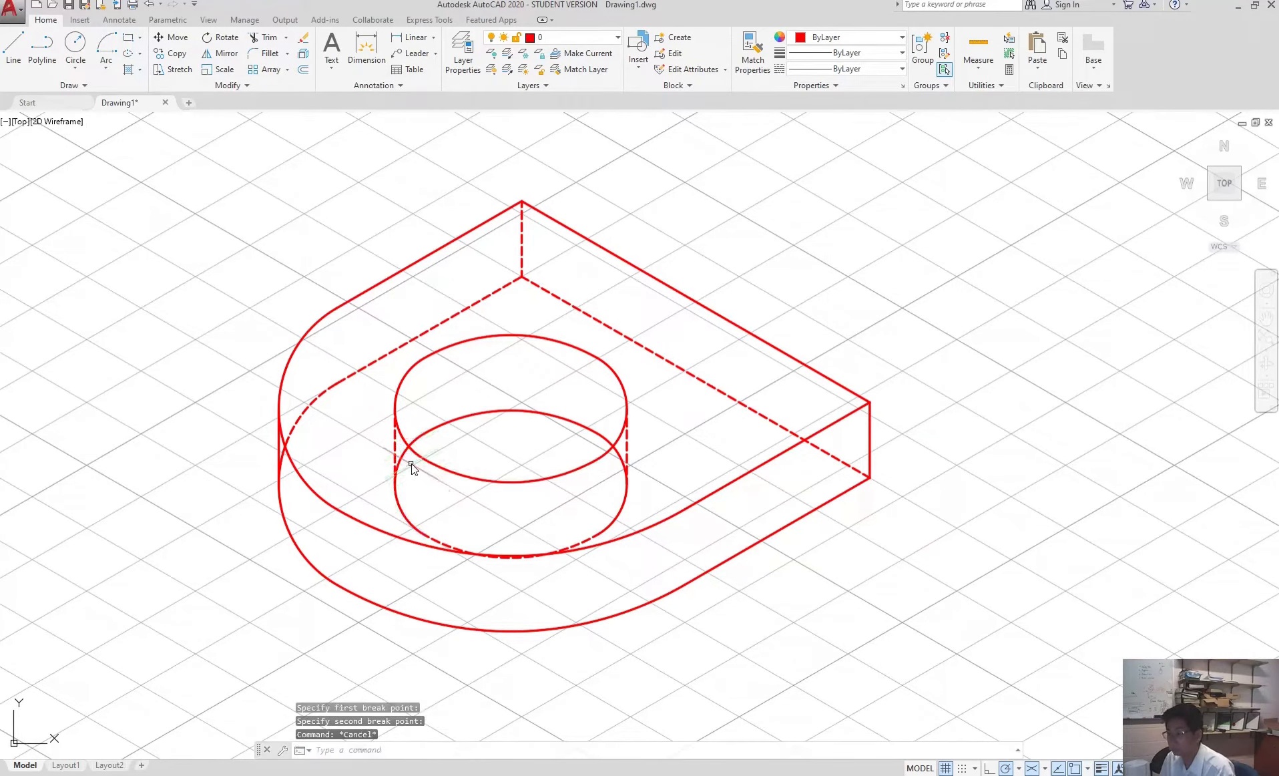
Move the lower piece of the inner circle's broken left arc to the hiddenline layer.
{"action": "left_click", "coordinate": [404, 459]}
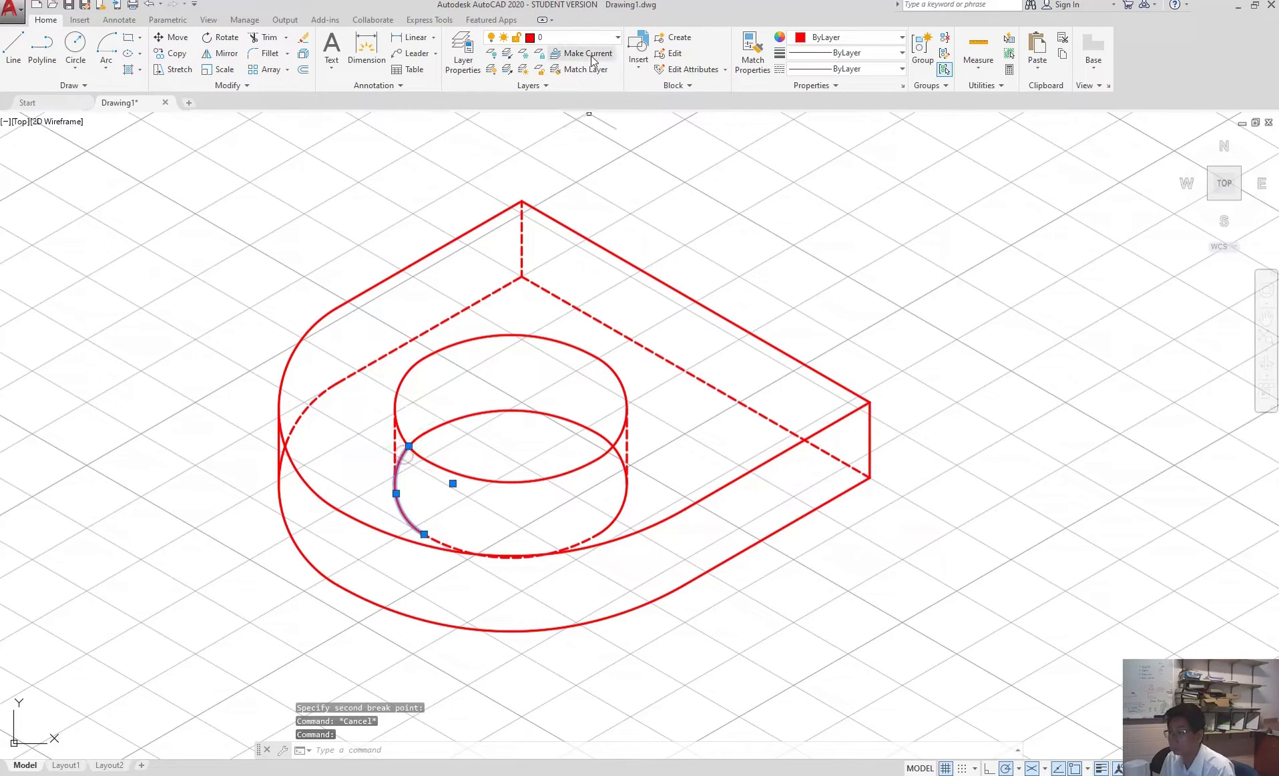
{"action": "left_click", "coordinate": [565, 37]}
{"action": "left_click", "coordinate": [568, 71]}
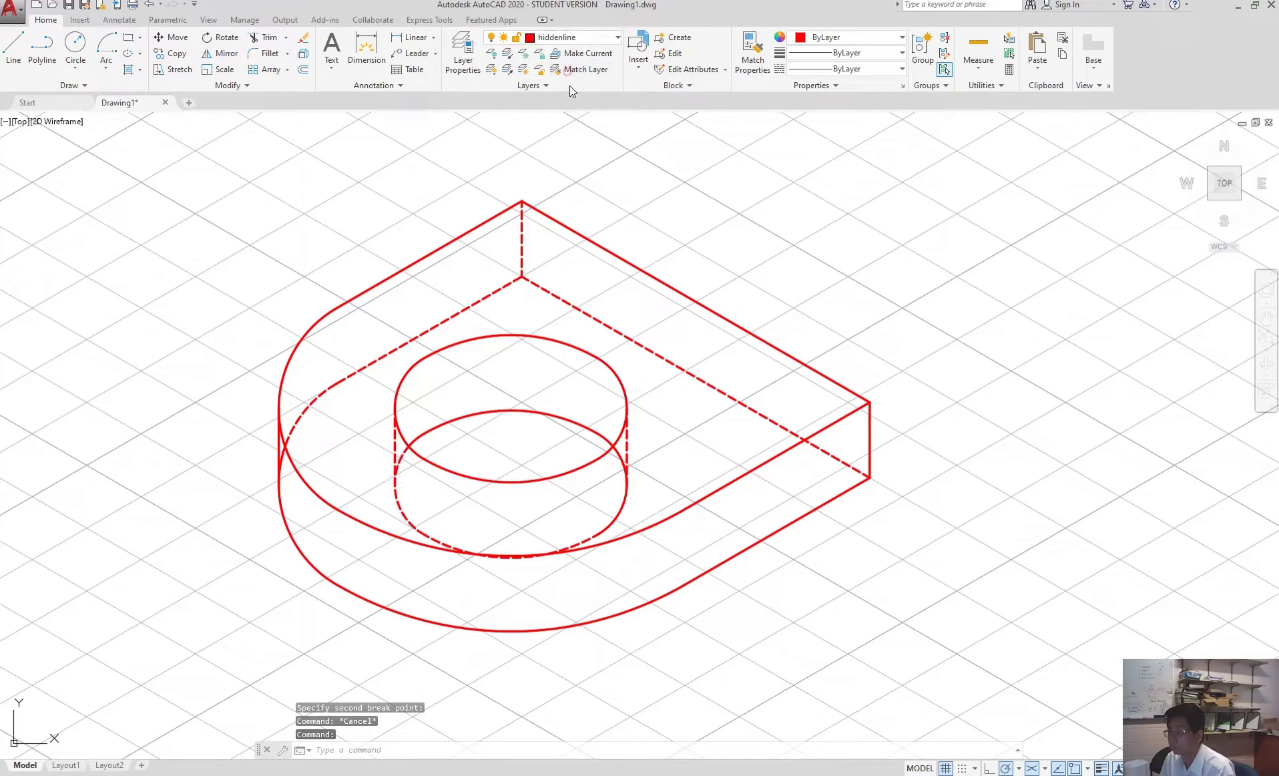
{"action": "key", "text": "Escape"}
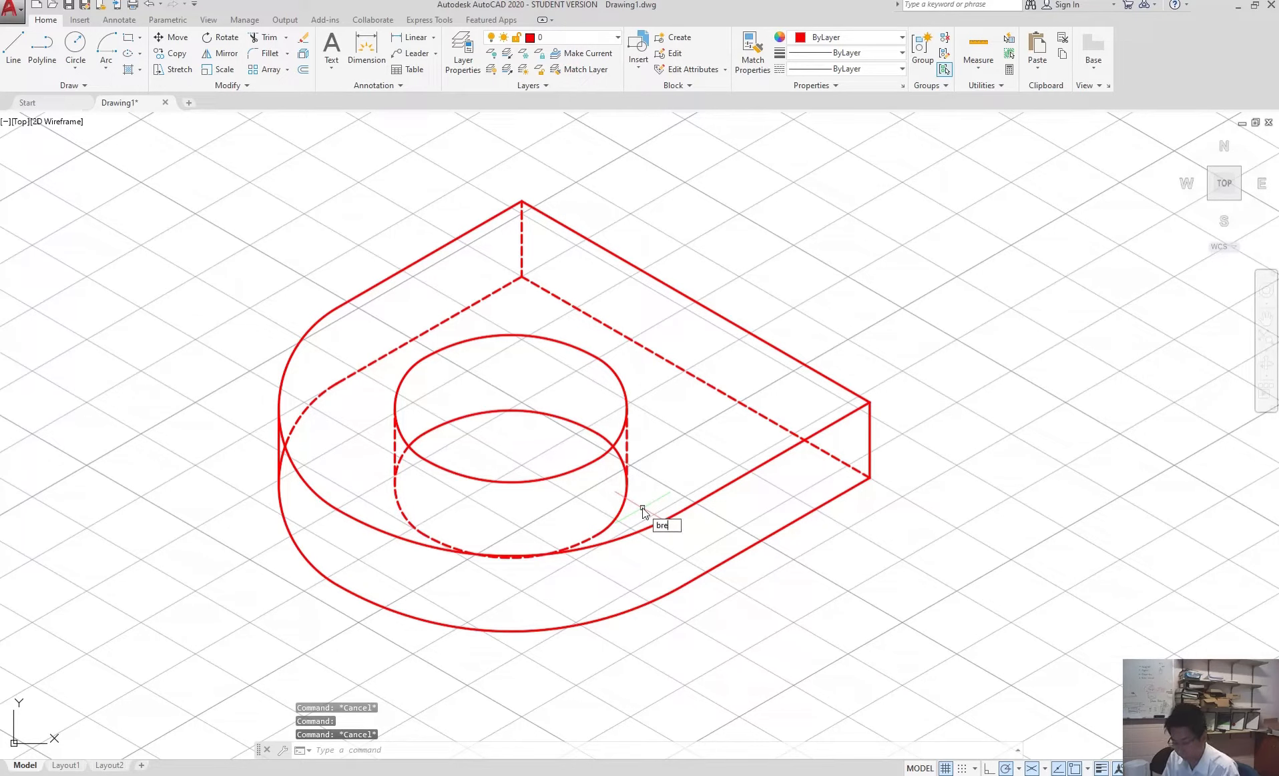
Break the lower inner circle's right arc at the single point where it crosses the upper inner circle.
{"action": "key", "text": "Return"}
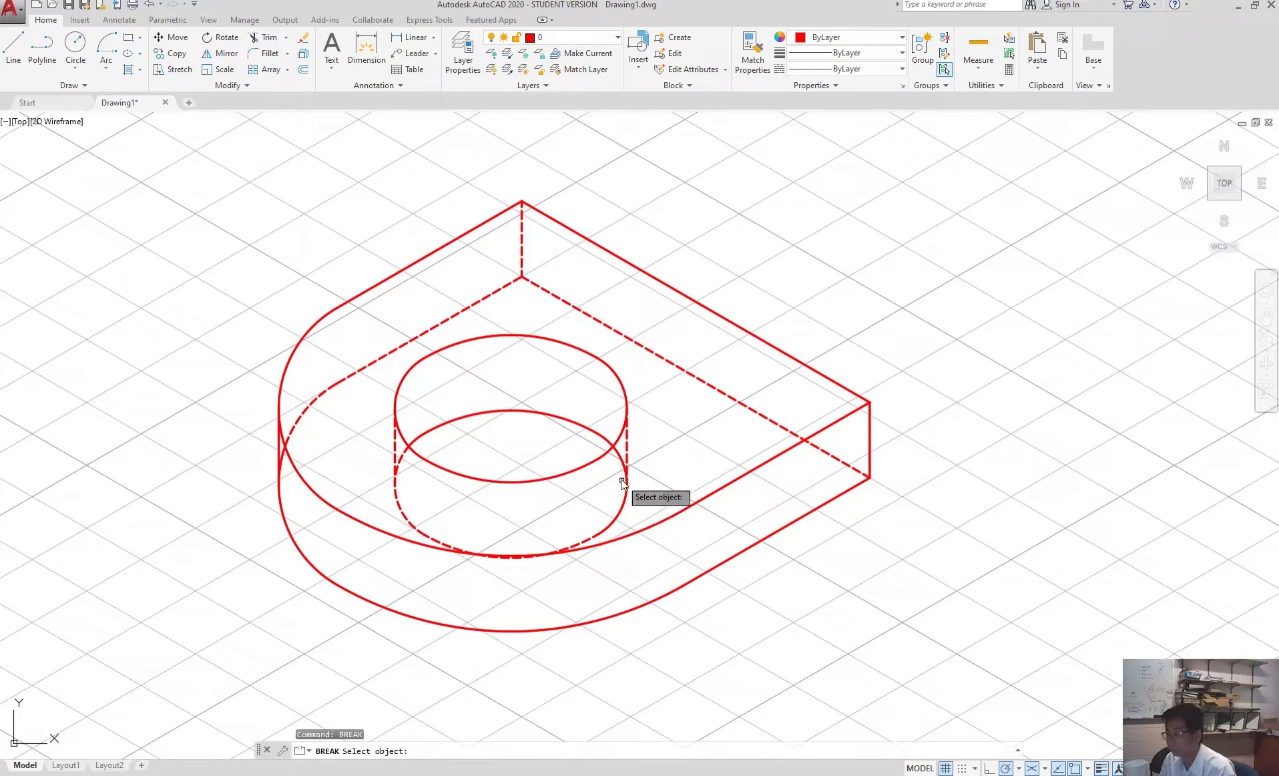
{"action": "left_click", "coordinate": [625, 497]}
{"action": "type", "text": "f"}
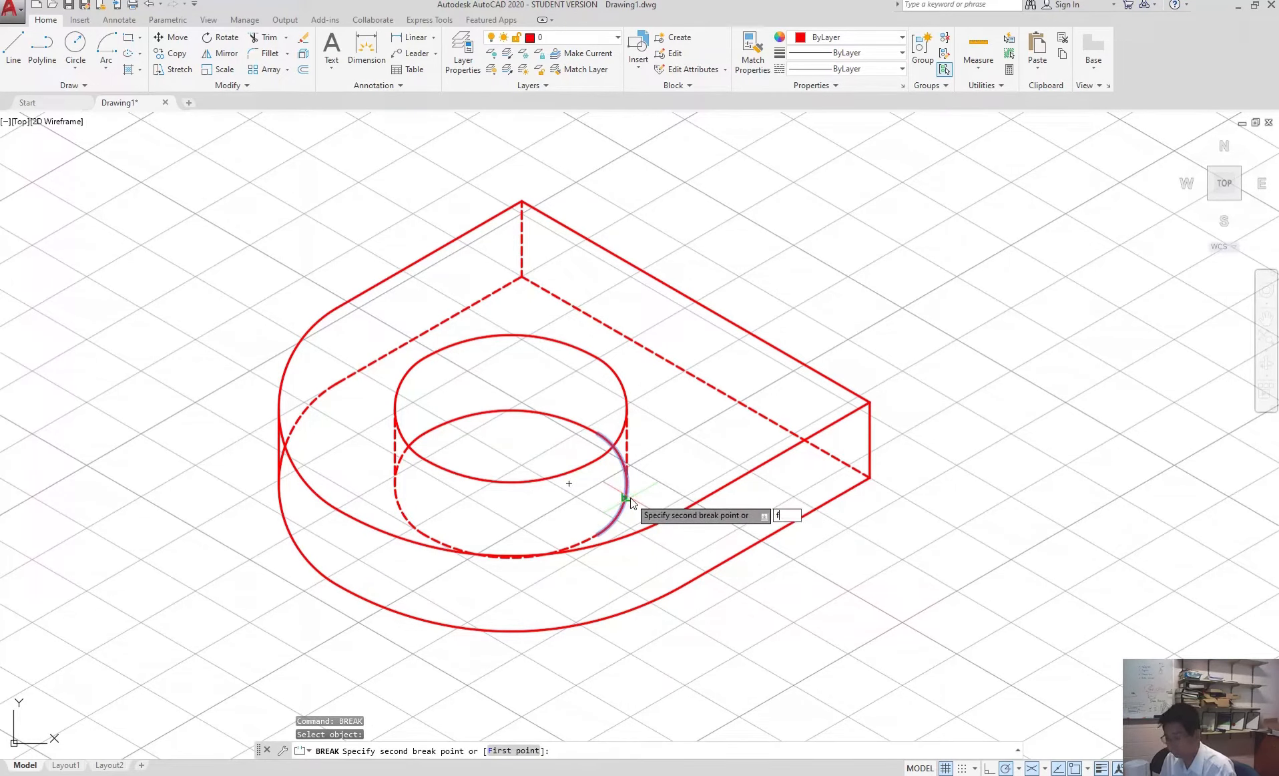
{"action": "key", "text": "Return"}
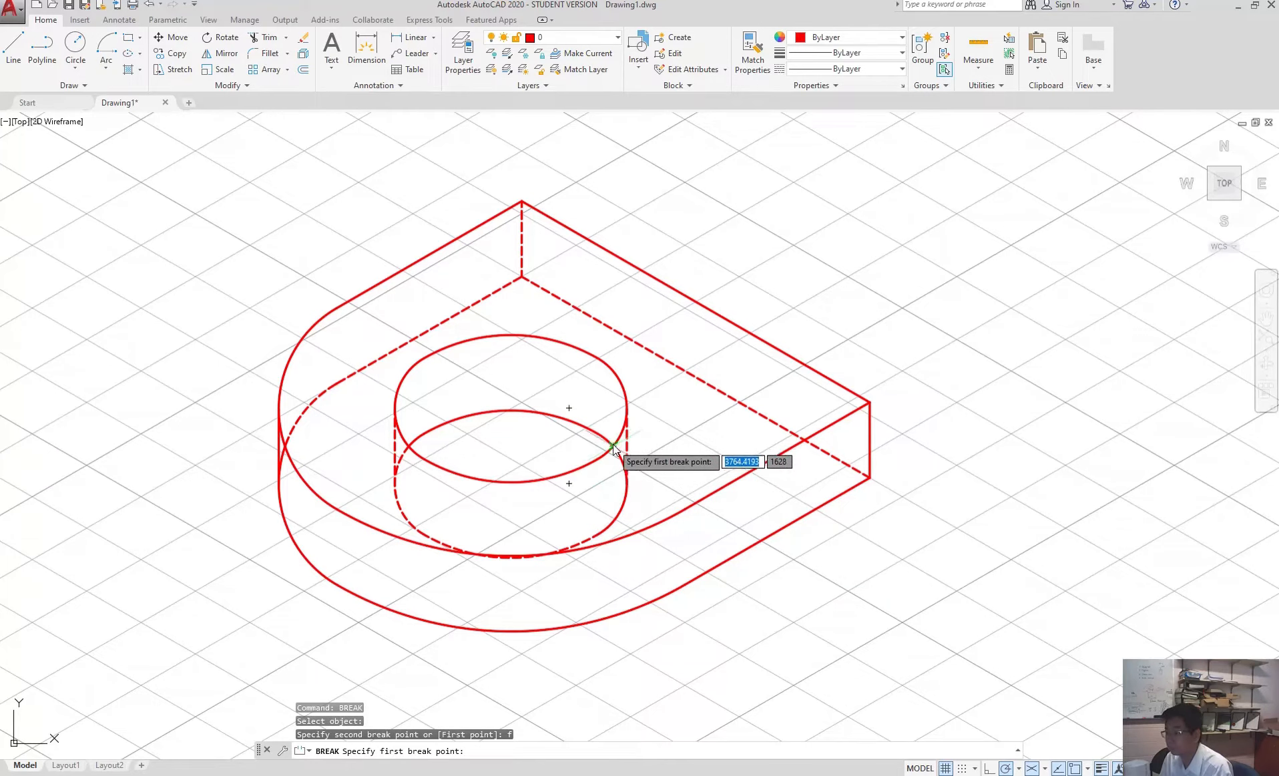
{"action": "left_click", "coordinate": [612, 443]}
{"action": "left_click", "coordinate": [627, 469]}
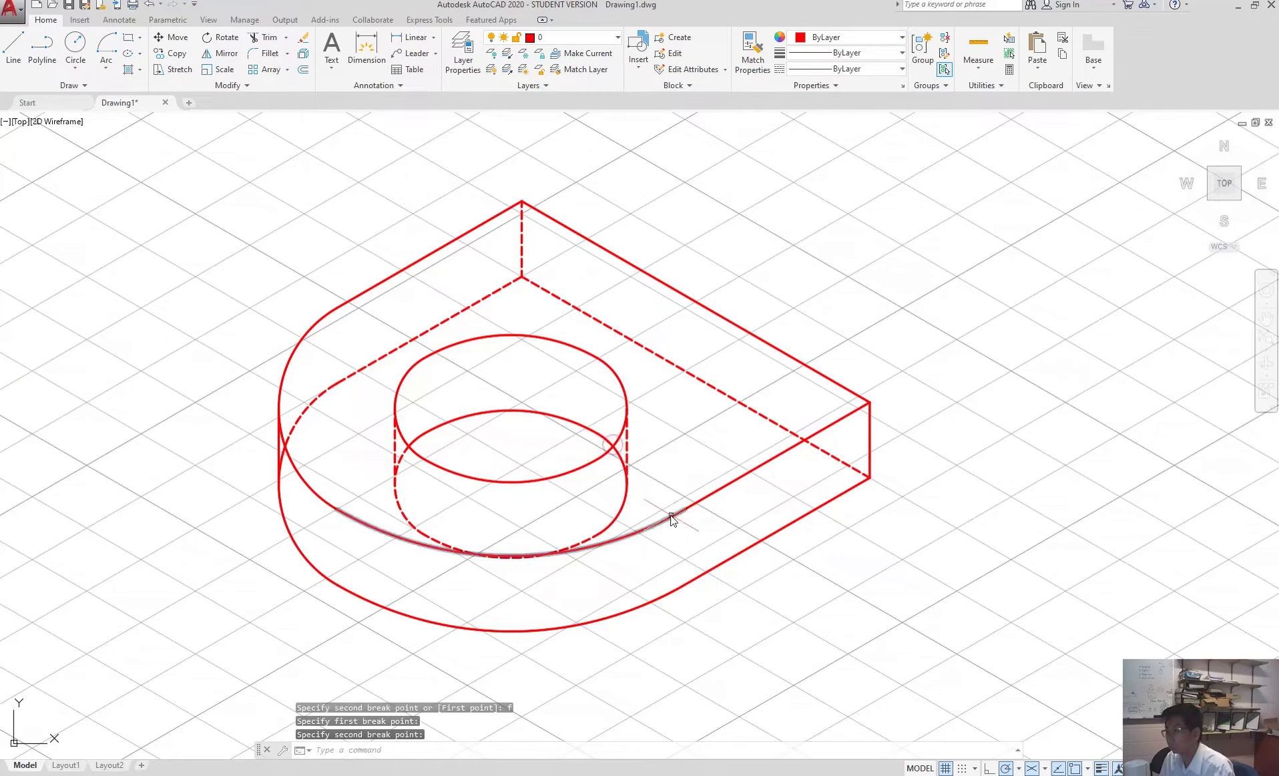
Move the lower piece of the inner circle's broken right arc to the hiddenline layer.
{"action": "left_click", "coordinate": [627, 510]}
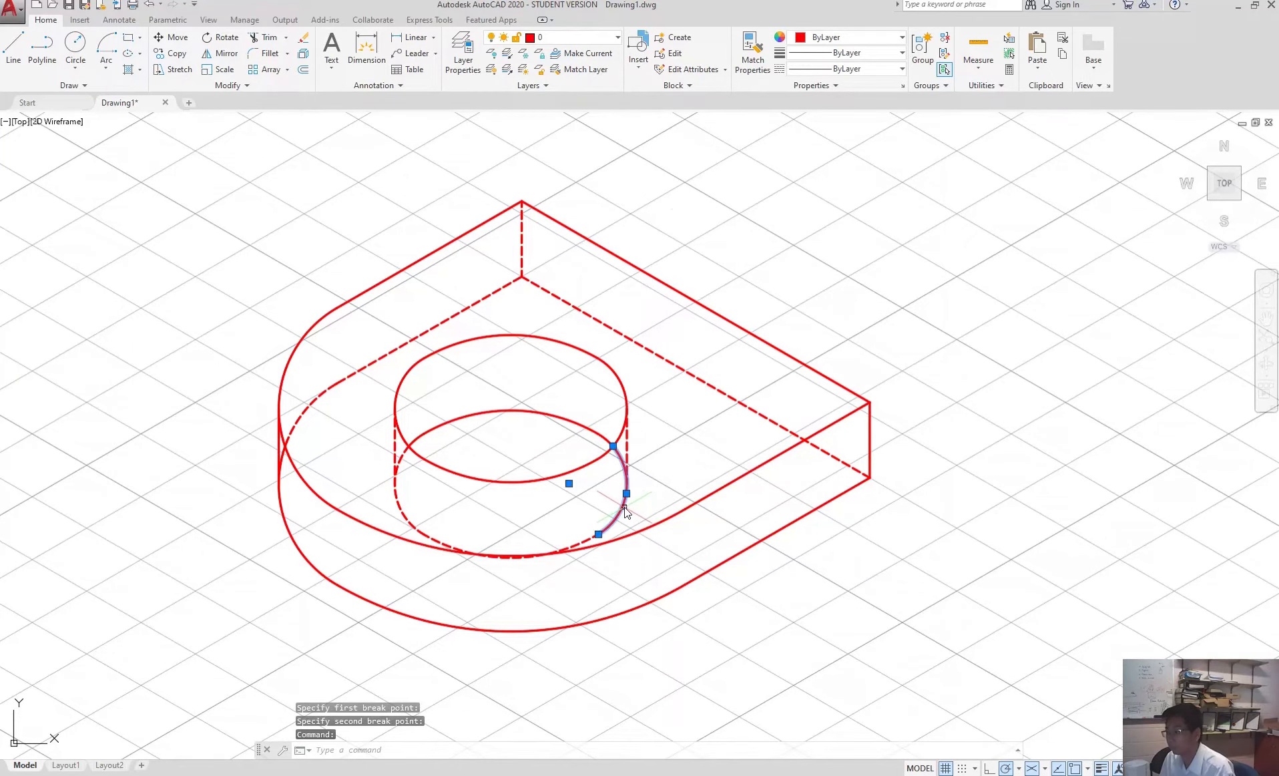
{"action": "left_click", "coordinate": [576, 37]}
{"action": "left_click", "coordinate": [573, 70]}
{"action": "key", "text": "Escape"}
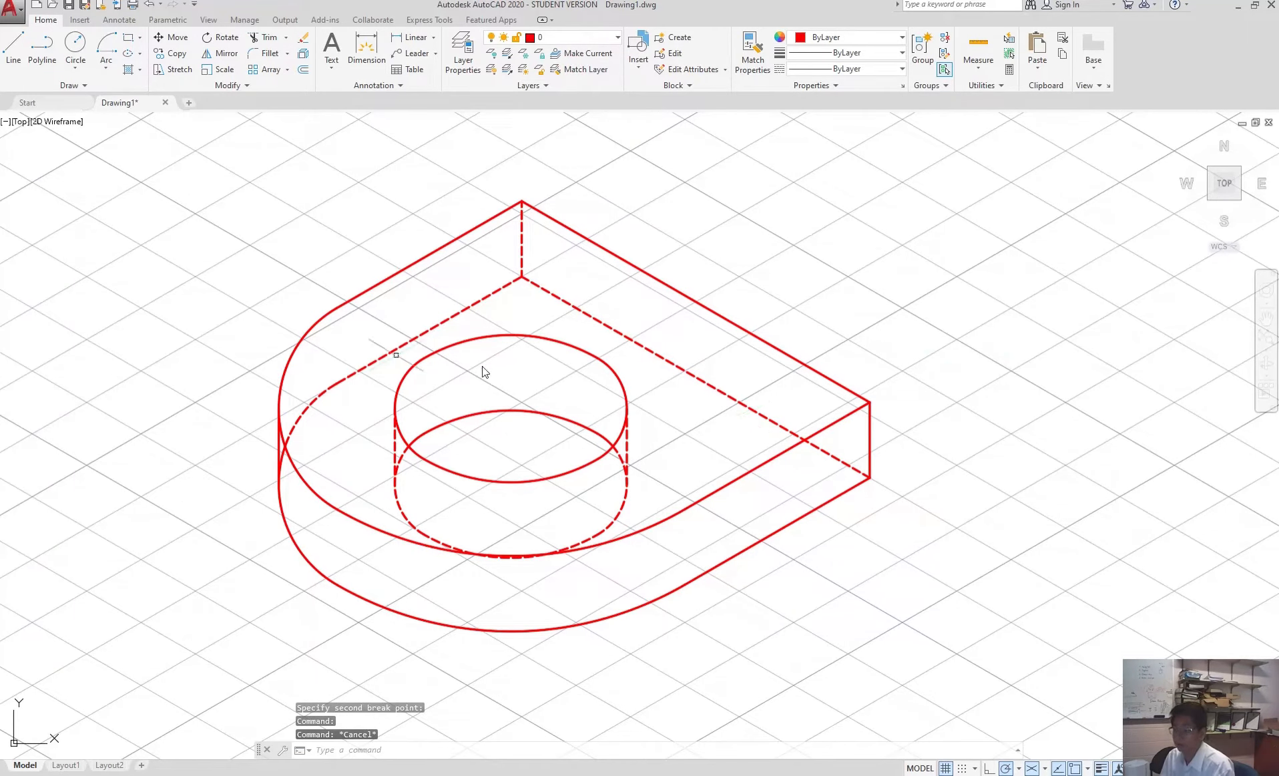
Draw a vertical line 38 units up from the right corner of the base's upper face.
{"action": "scroll", "coordinate": [398, 492], "scroll_direction": "down", "scroll_amount": 2}
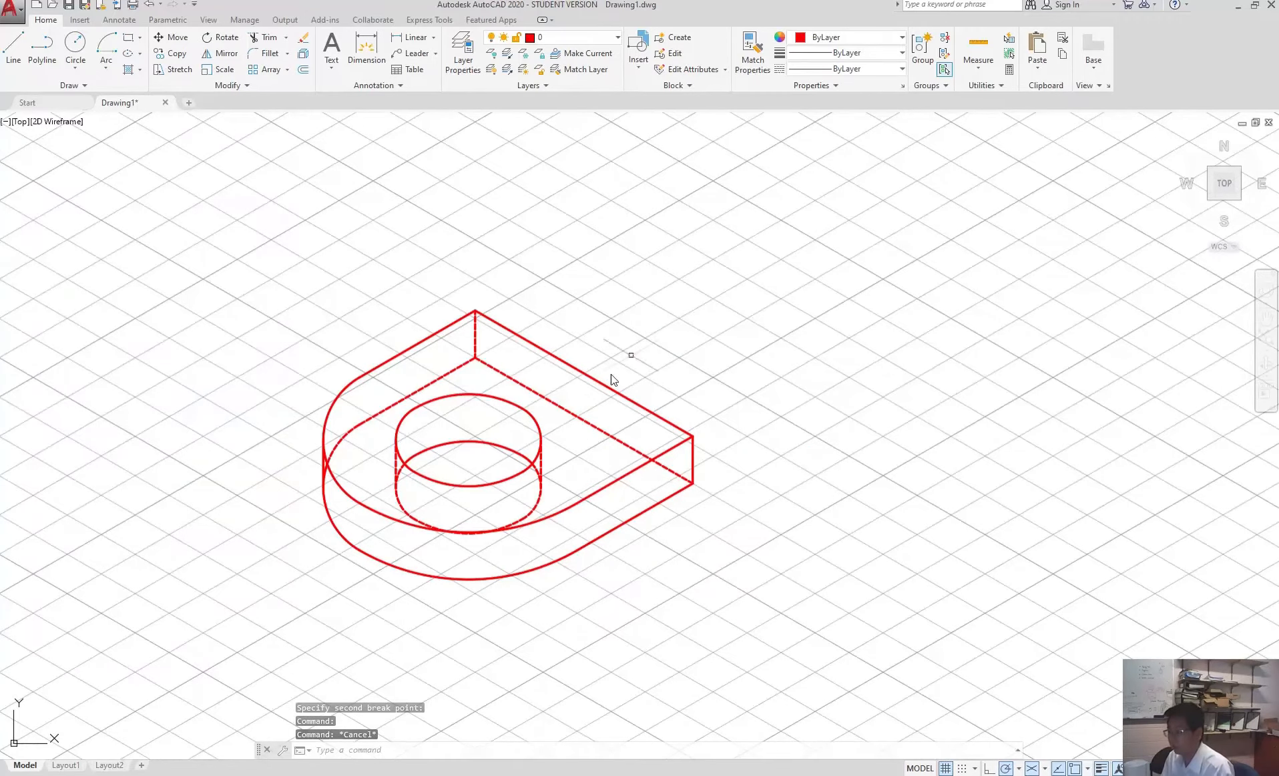
{"action": "scroll", "coordinate": [651, 332], "scroll_direction": "up", "scroll_amount": 2}
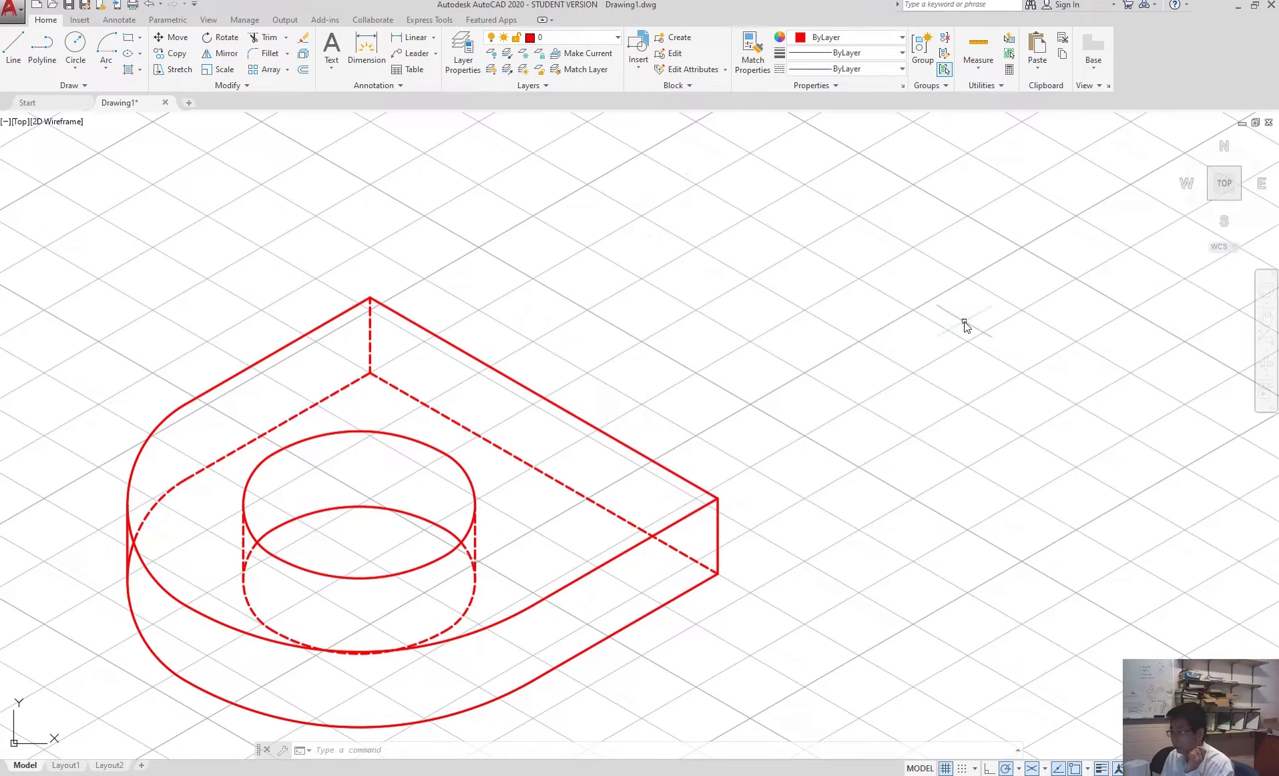
{"action": "left_click", "coordinate": [13, 47]}
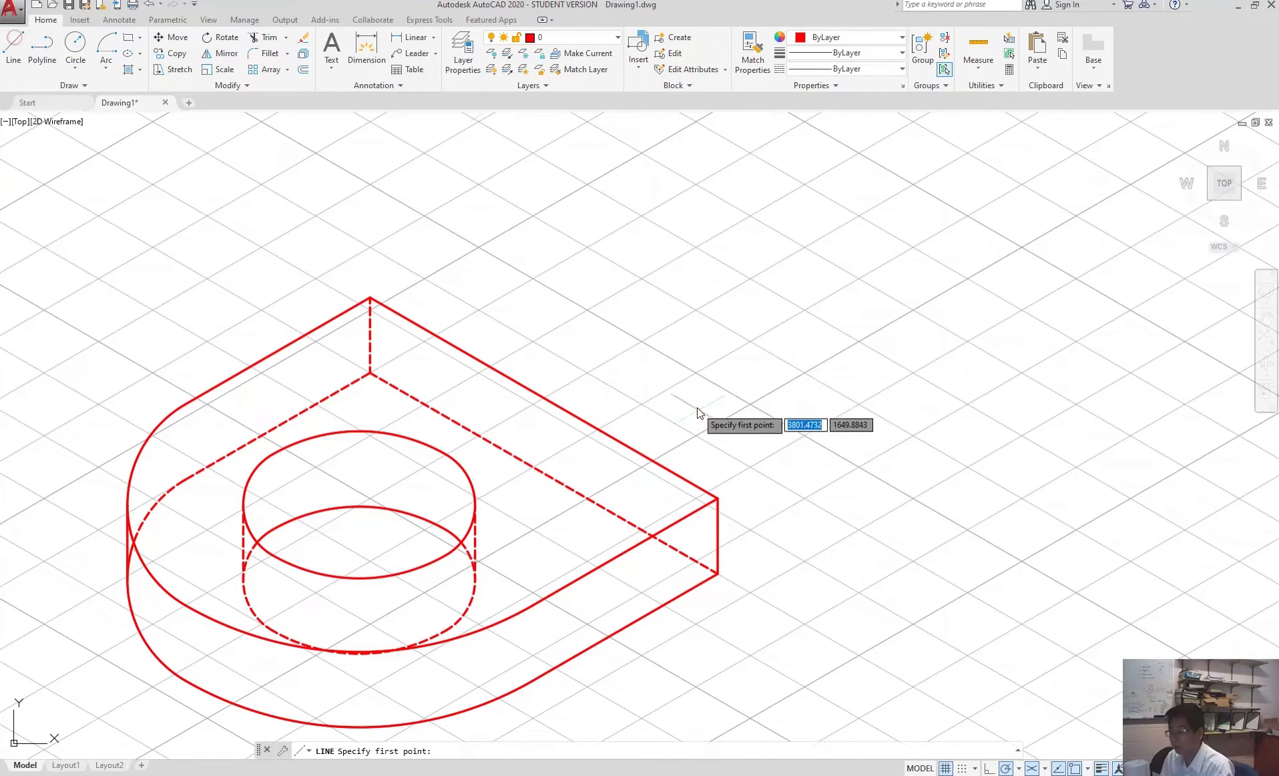
{"action": "left_click", "coordinate": [713, 500]}
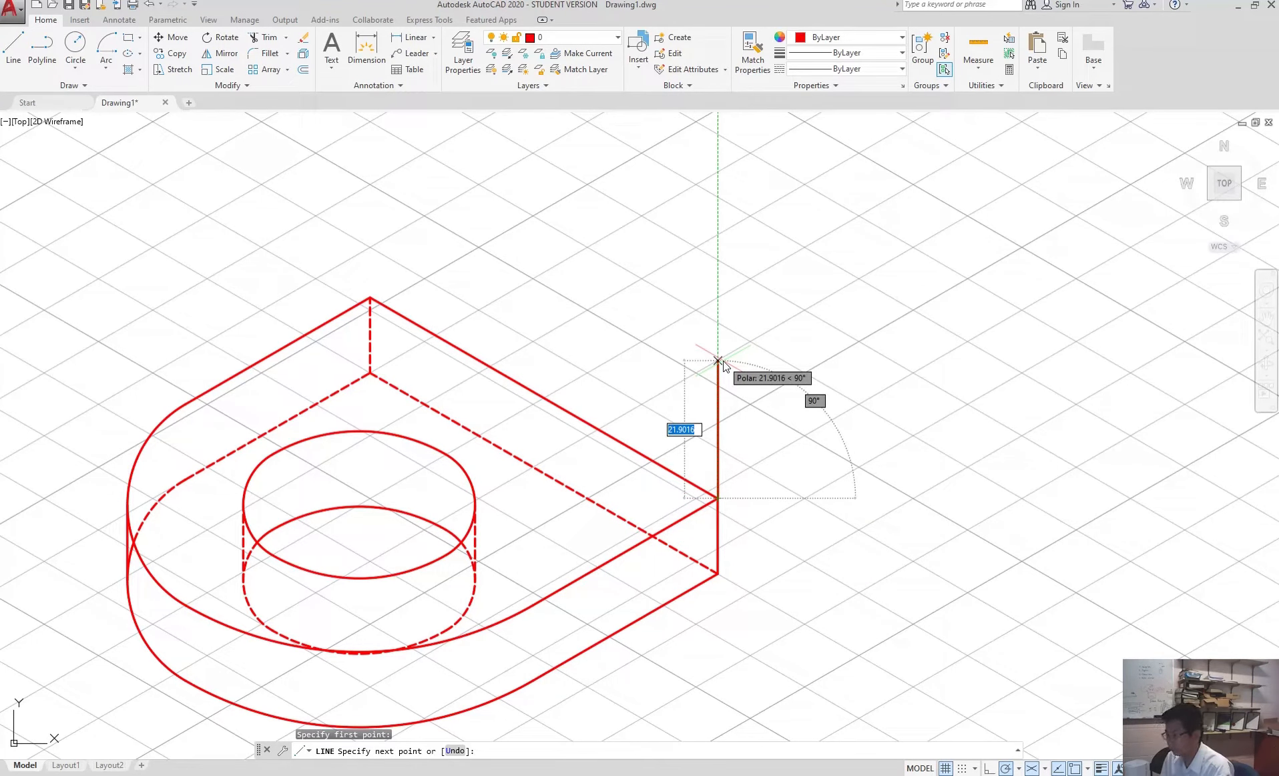
{"action": "type", "text": "3"}
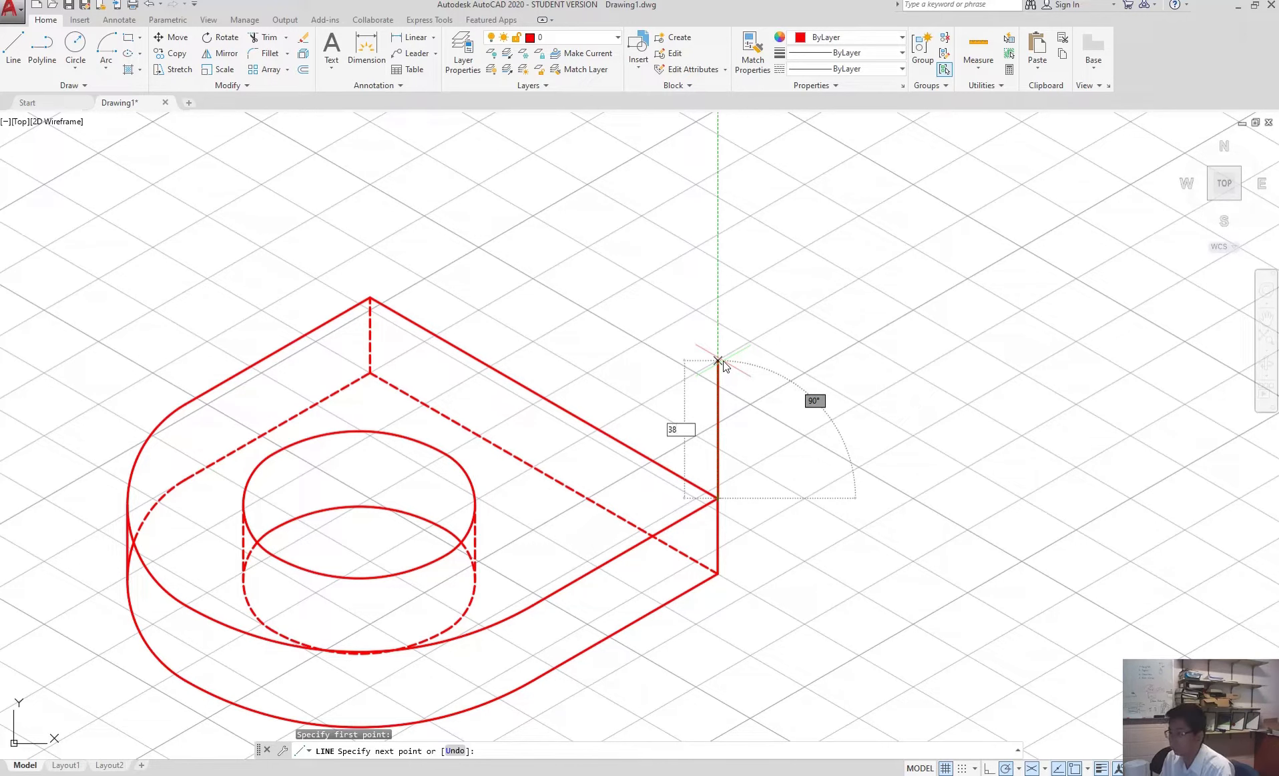
{"action": "type", "text": "8"}
{"action": "key", "text": "Return"}
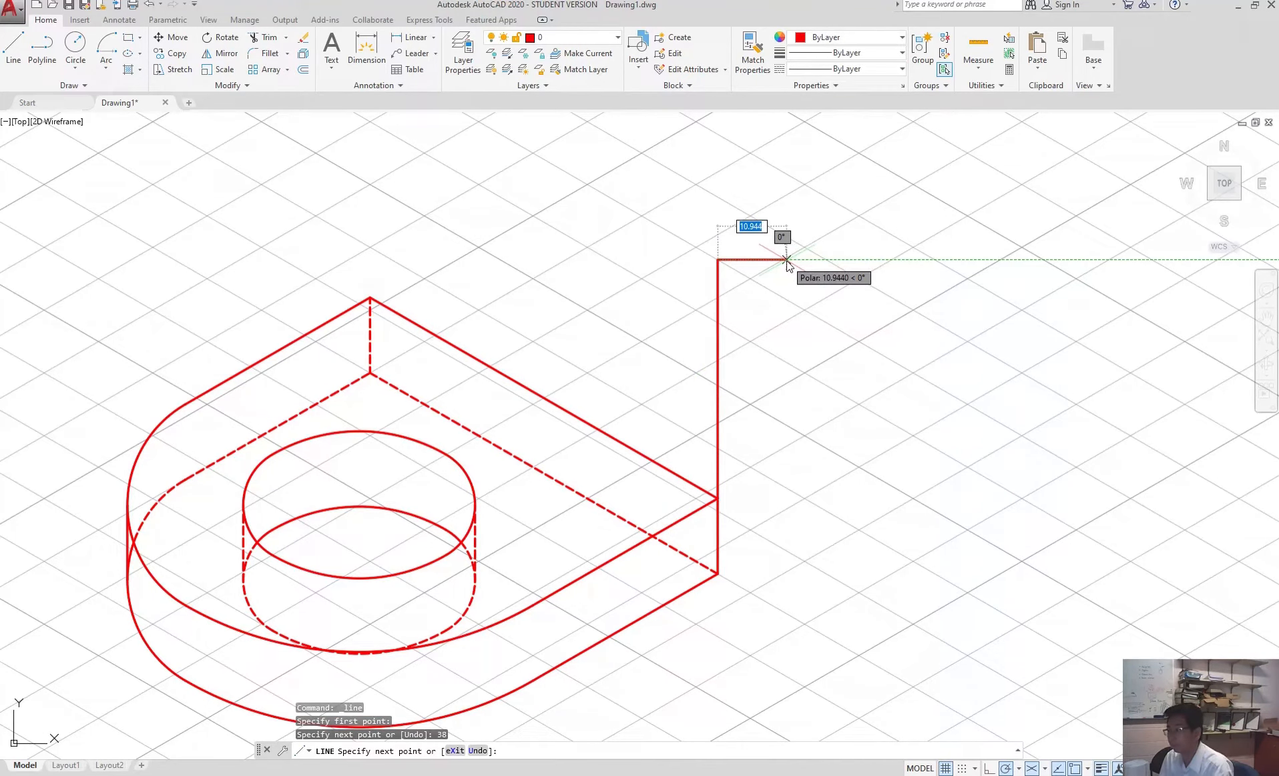
{"action": "key", "text": "Escape"}
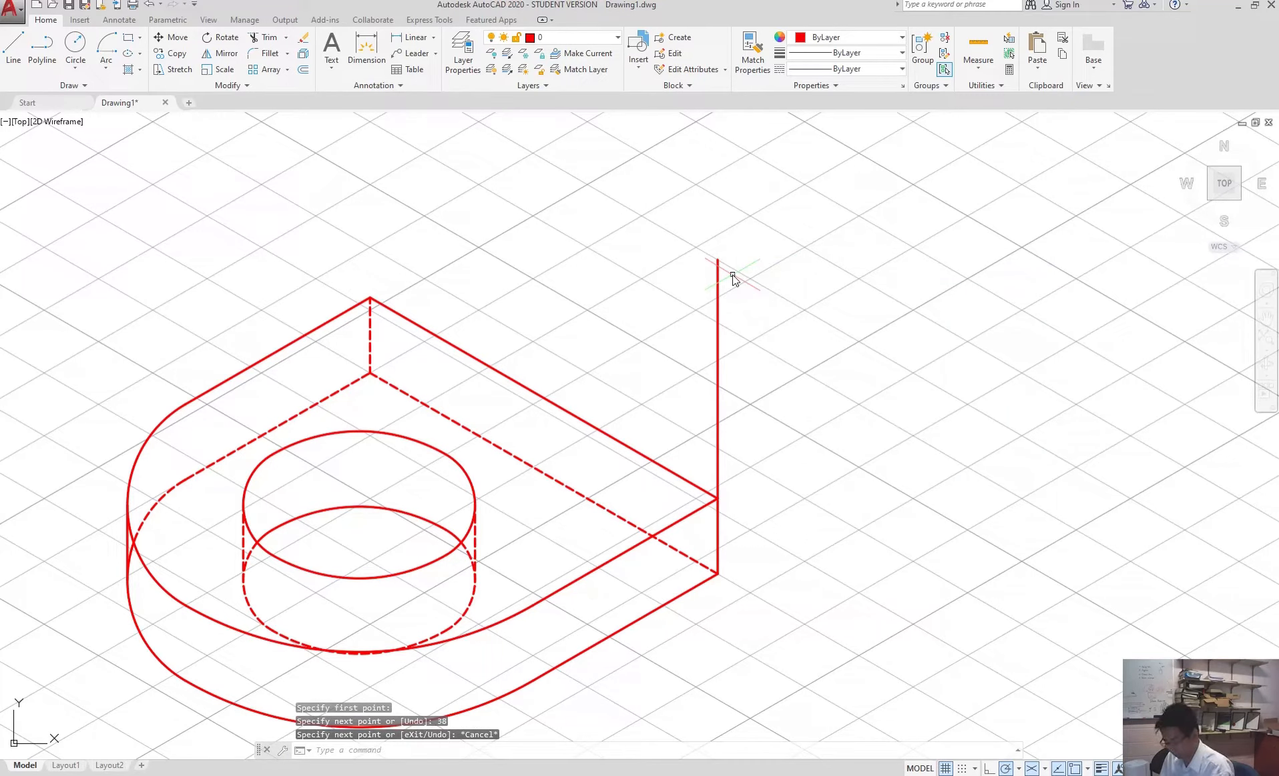
Start a line 12 units from the right corner along the base's upper front edge and draw it 50 units straight up.
{"action": "key", "text": "Return"}
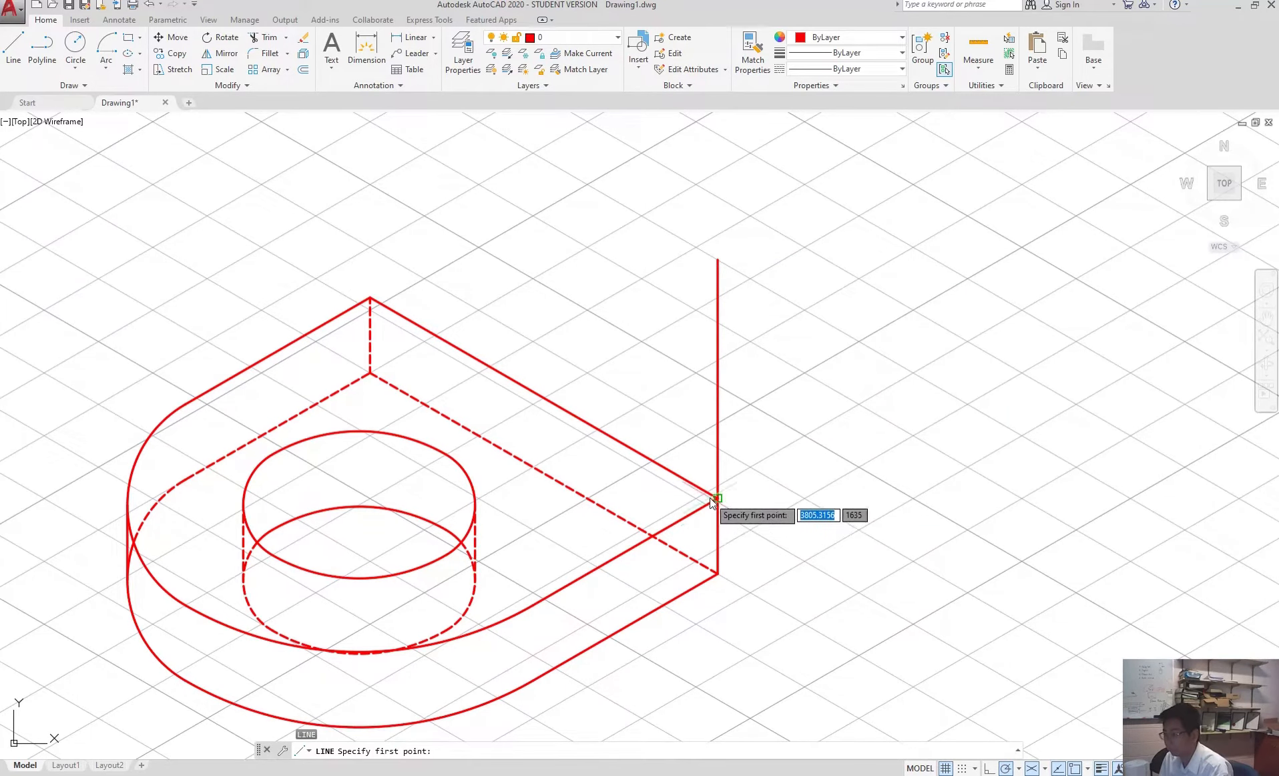
{"action": "type", "text": "12"}
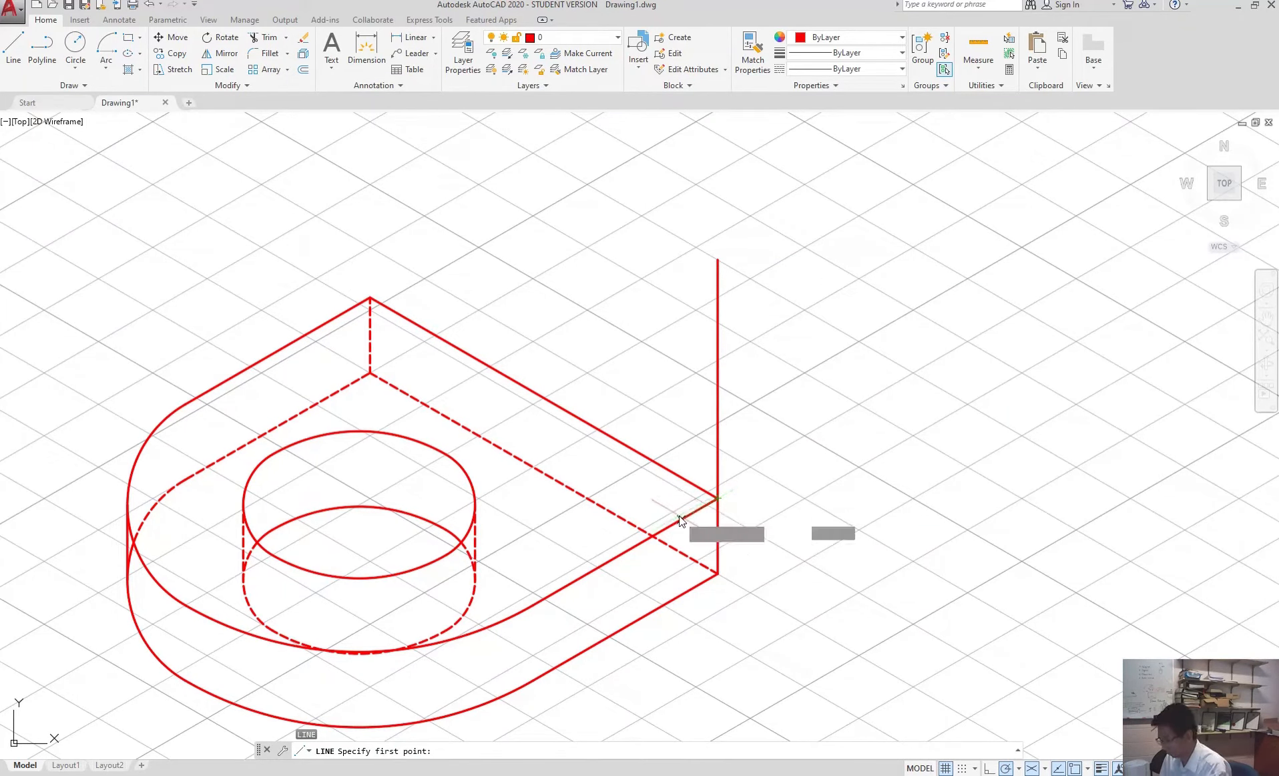
{"action": "key", "text": "Return"}
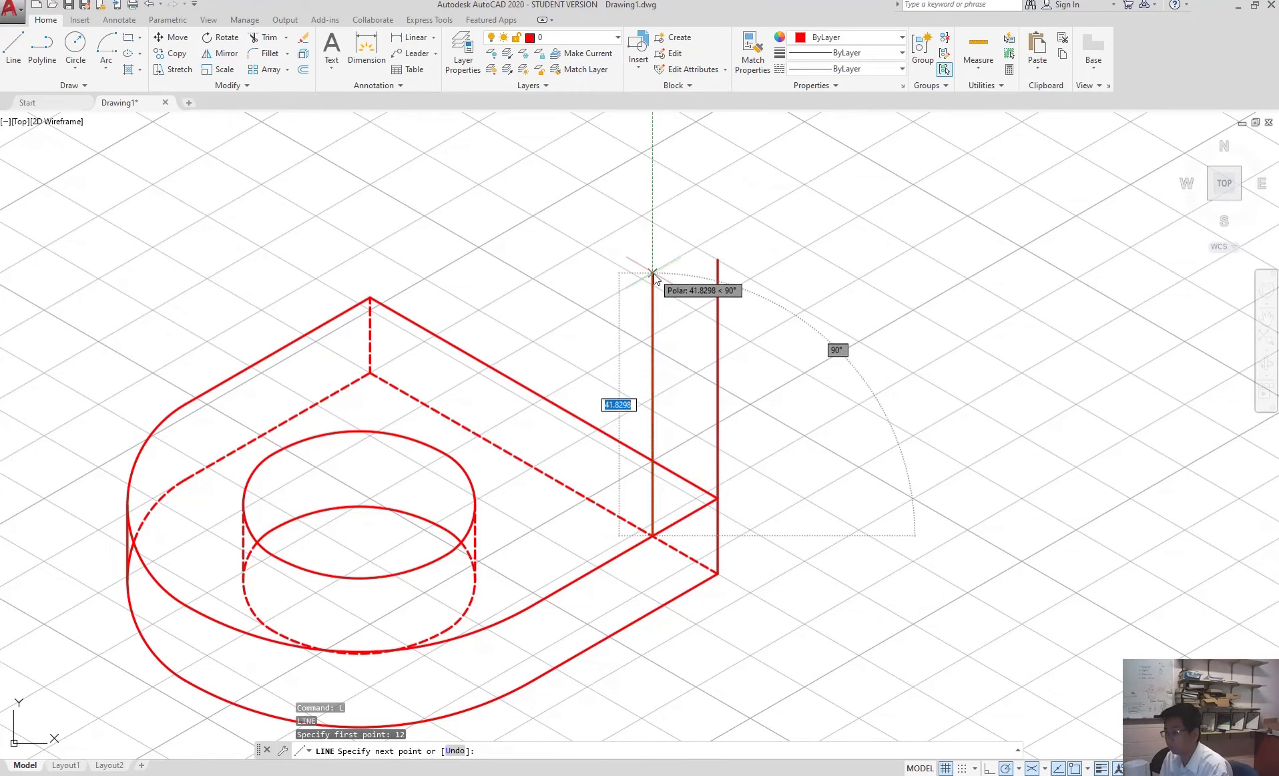
{"action": "type", "text": "50"}
{"action": "key", "text": "Return"}
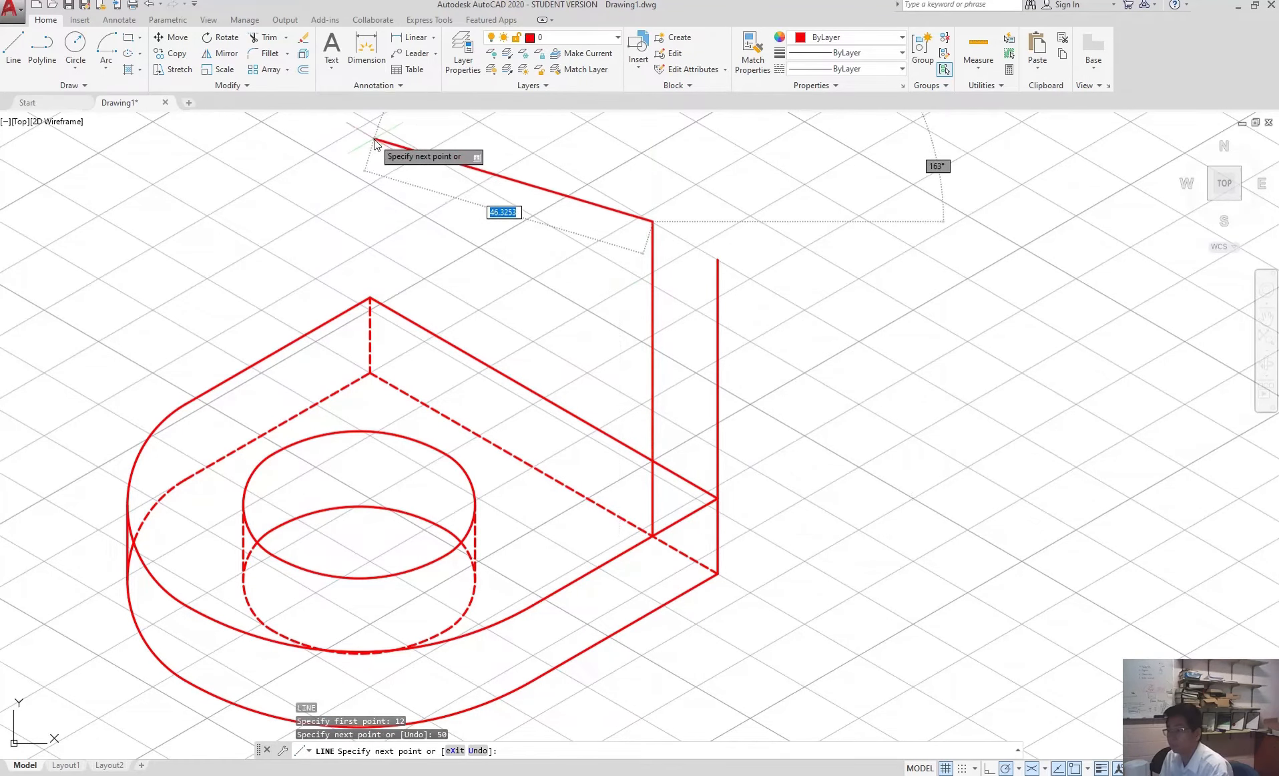
Continue the upright face with a 64-unit edge at 150°, a vertical down to the base's upper left edge, and a closing bottom edge.
{"action": "scroll", "coordinate": [536, 330], "scroll_direction": "down", "scroll_amount": 3}
{"action": "scroll", "coordinate": [491, 230], "scroll_direction": "up", "scroll_amount": 3}
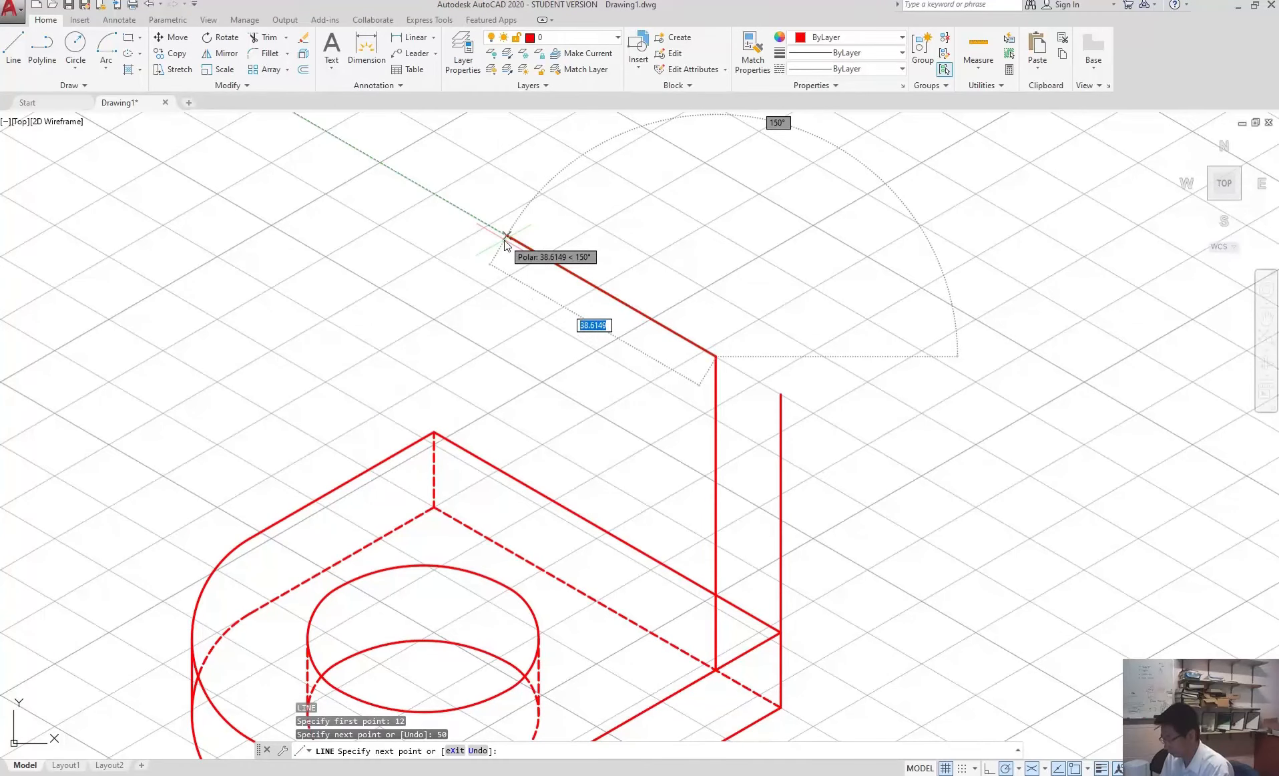
{"action": "type", "text": "64"}
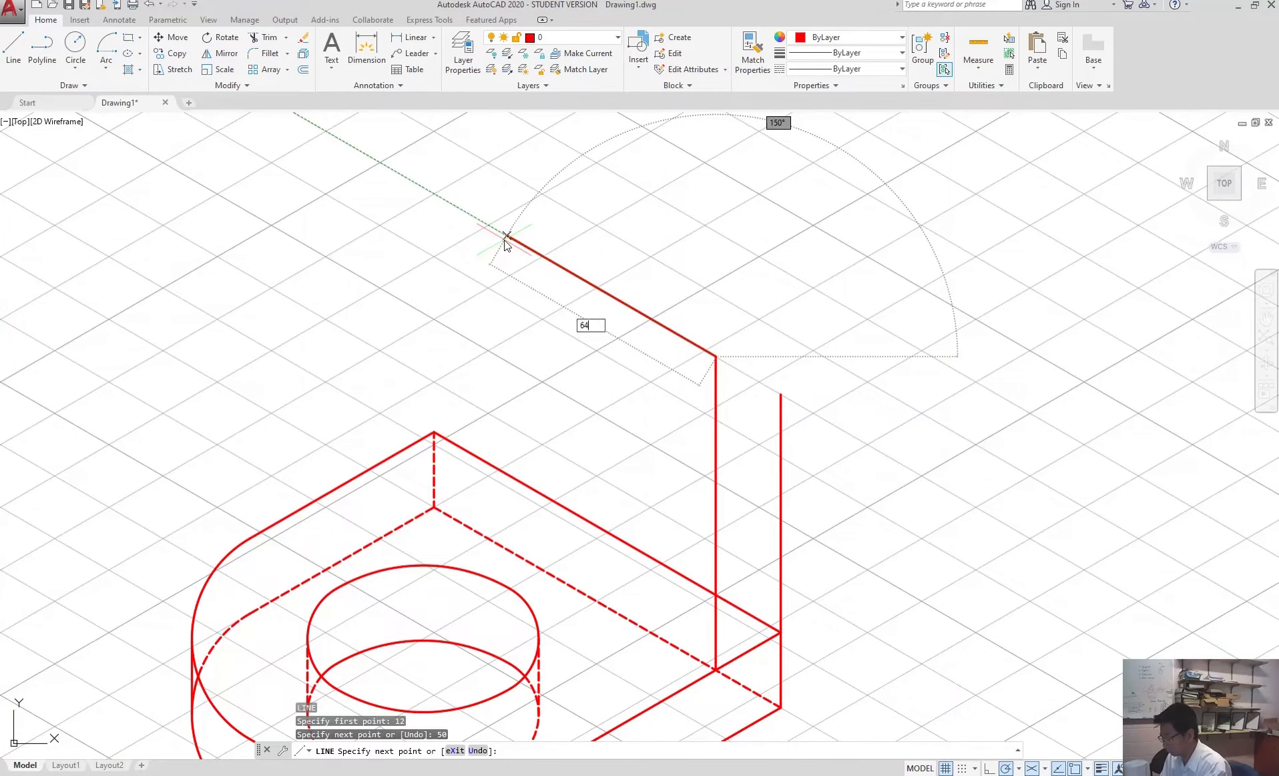
{"action": "key", "text": "Return"}
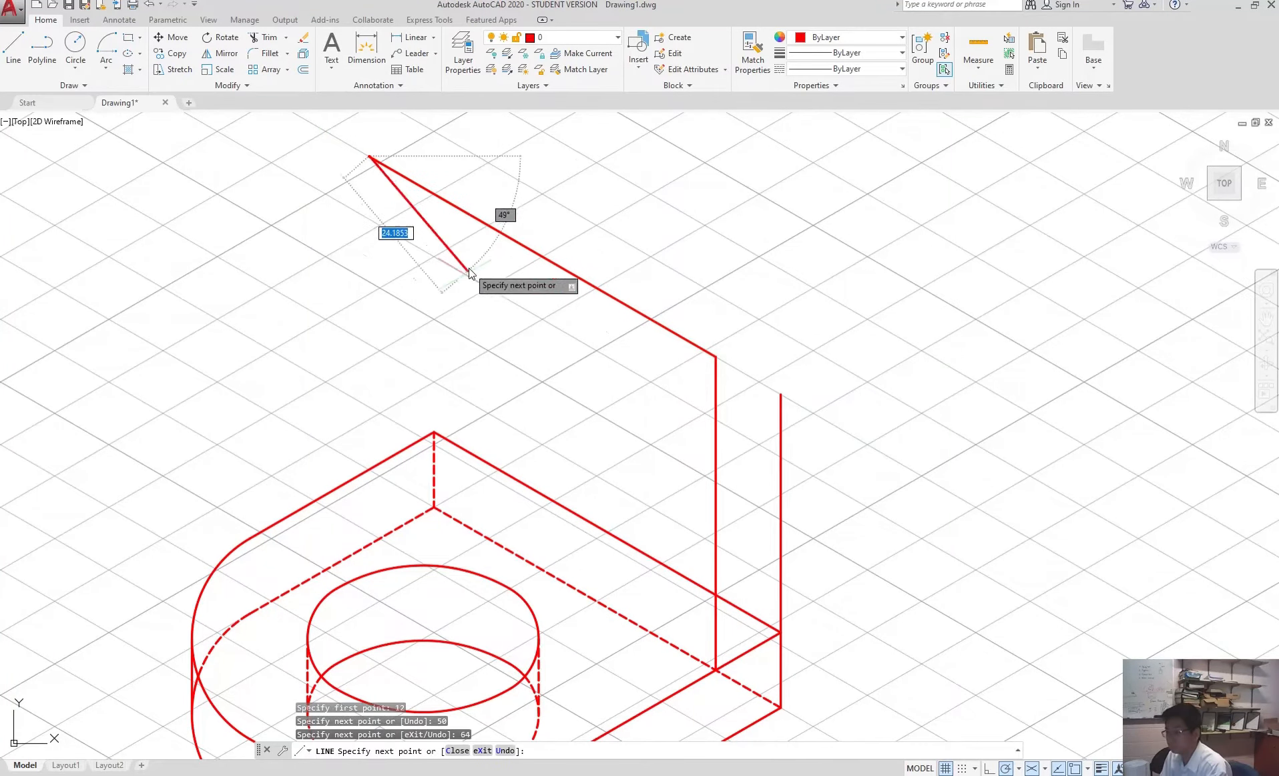
{"action": "left_click", "coordinate": [371, 469]}
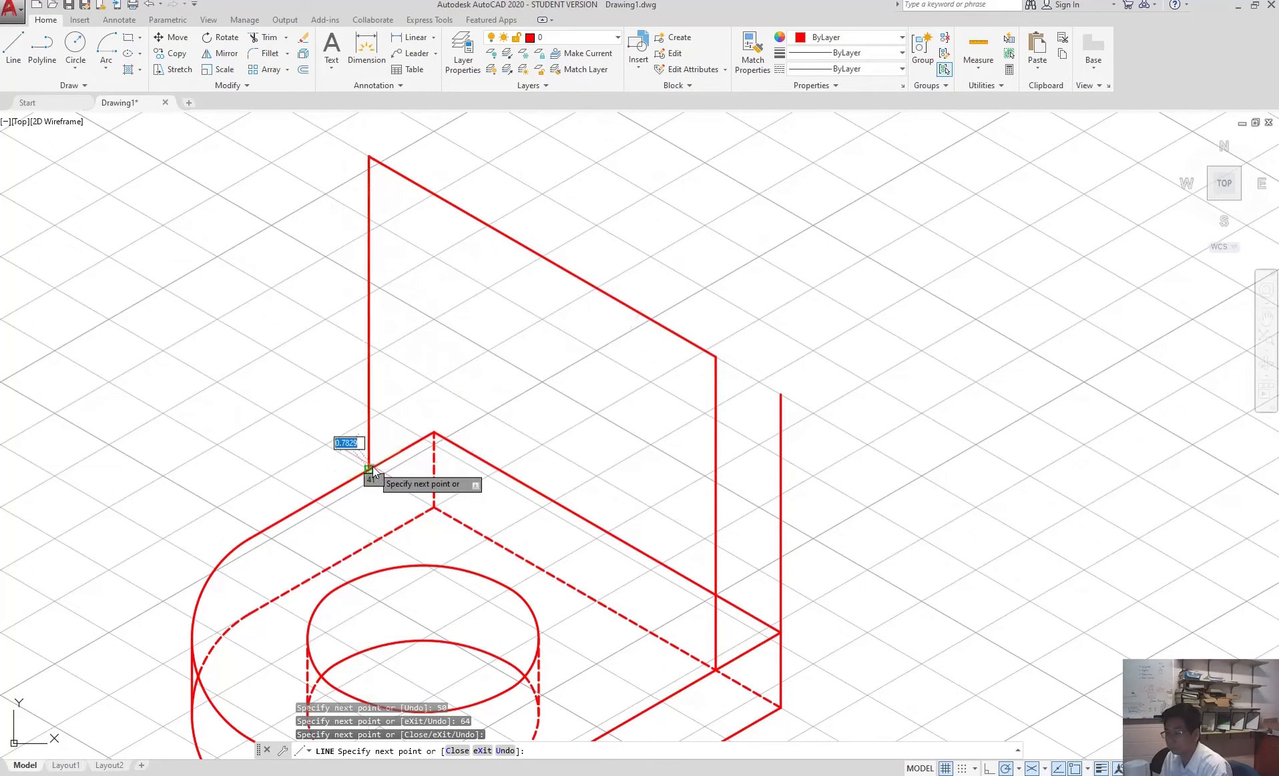
{"action": "left_click", "coordinate": [716, 670]}
{"action": "key", "text": "Escape"}
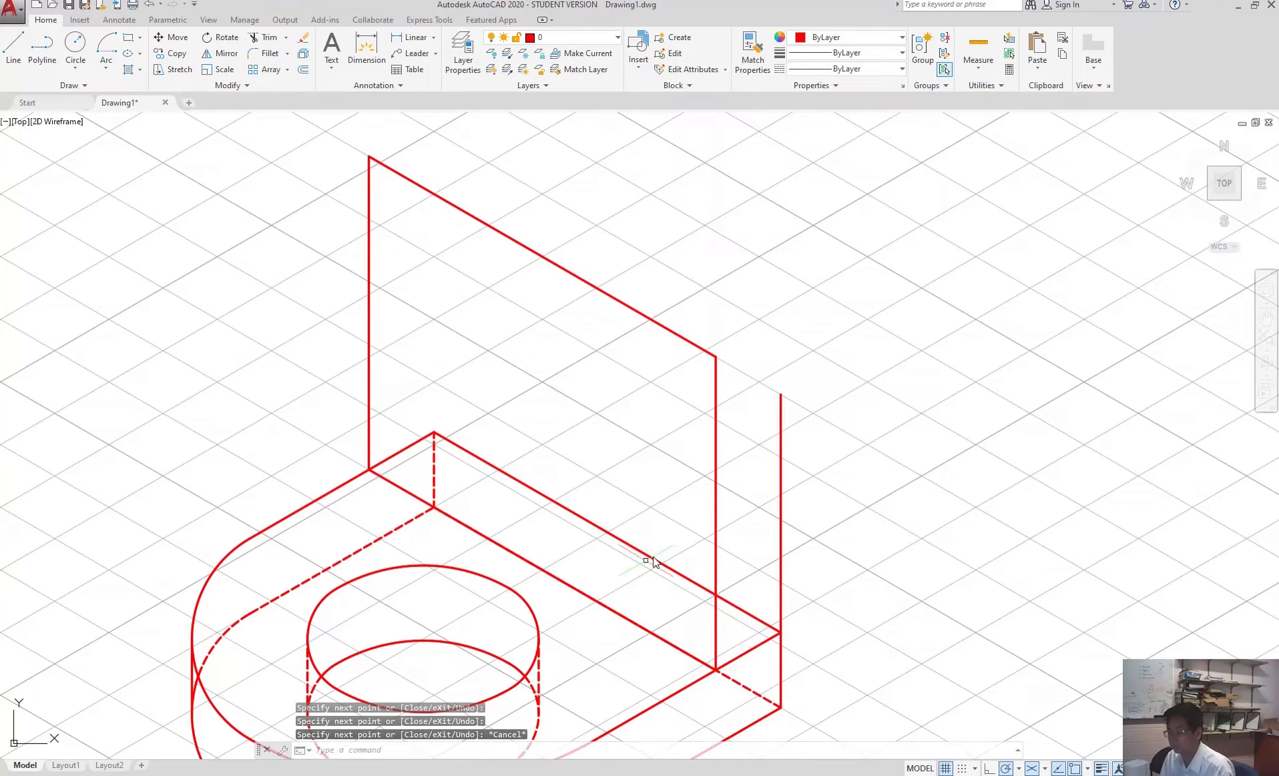
Erase the base's upper rear edge behind the upright face.
{"action": "left_click", "coordinate": [637, 563]}
{"action": "left_click", "coordinate": [637, 544]}
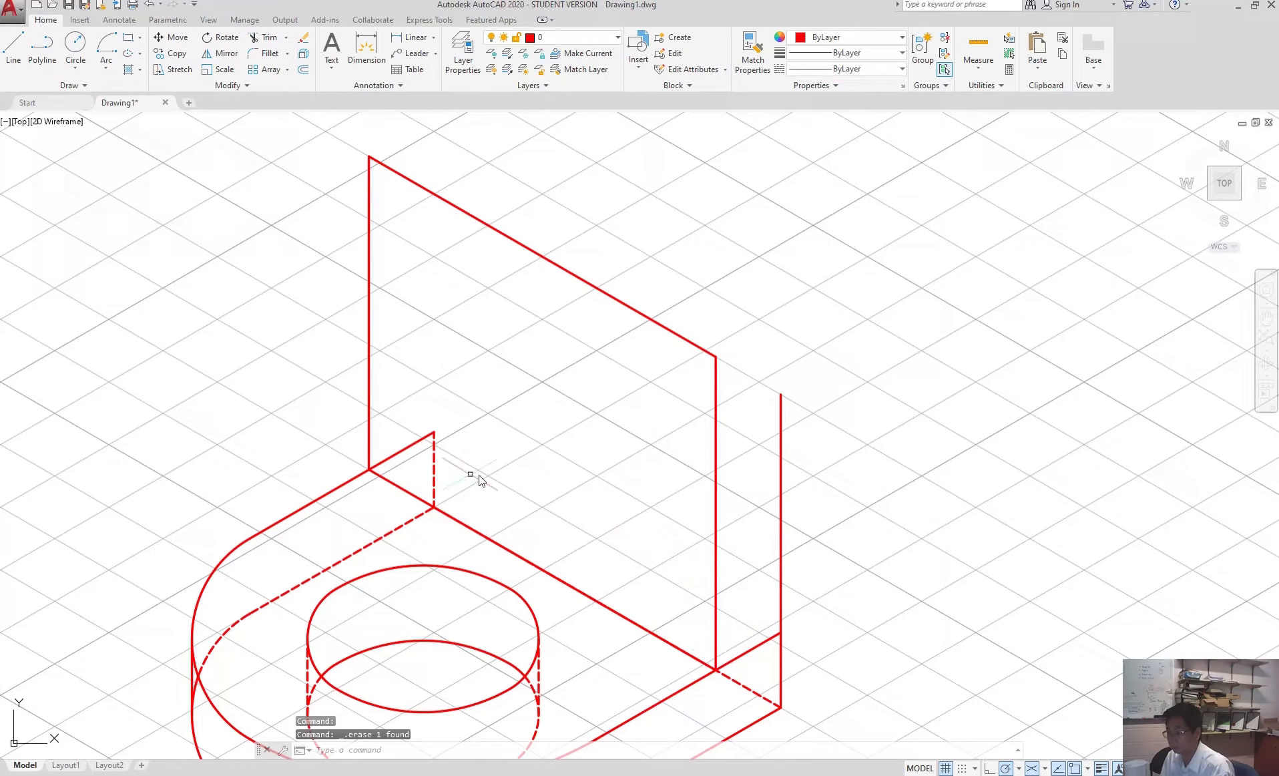
{"action": "left_click", "coordinate": [409, 446]}
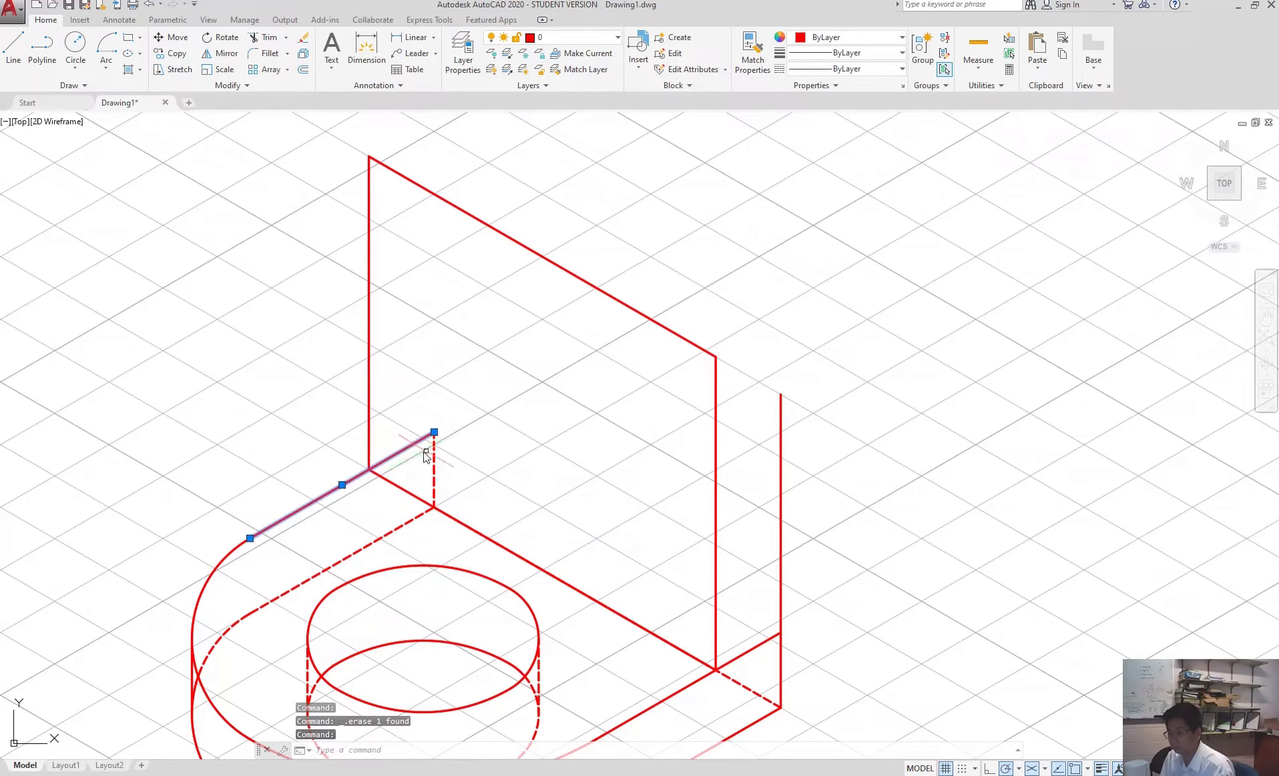
{"action": "key", "text": "Escape"}
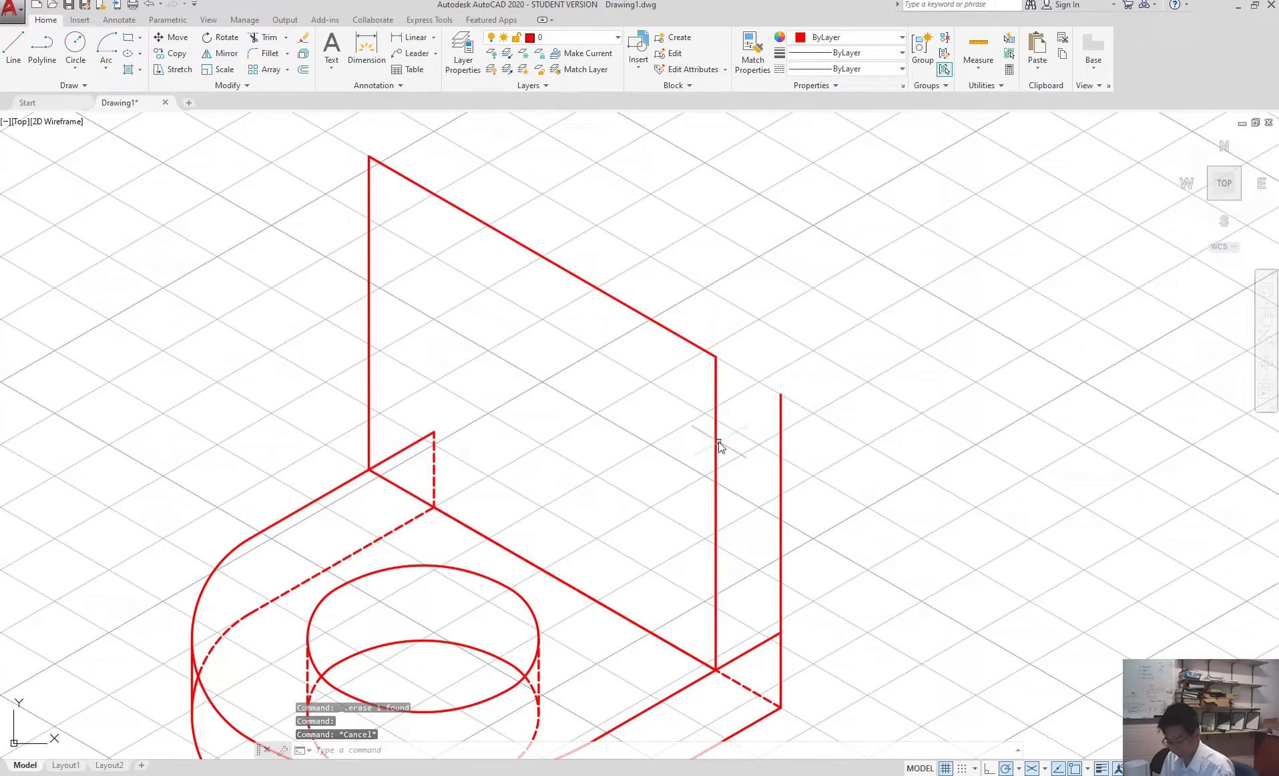
Draw a 64-unit line at 150° from the top of the 38-unit vertical, then down to the base's upper rear corner.
{"action": "type", "text": "l"}
{"action": "key", "text": "Return"}
{"action": "left_click", "coordinate": [780, 393]}
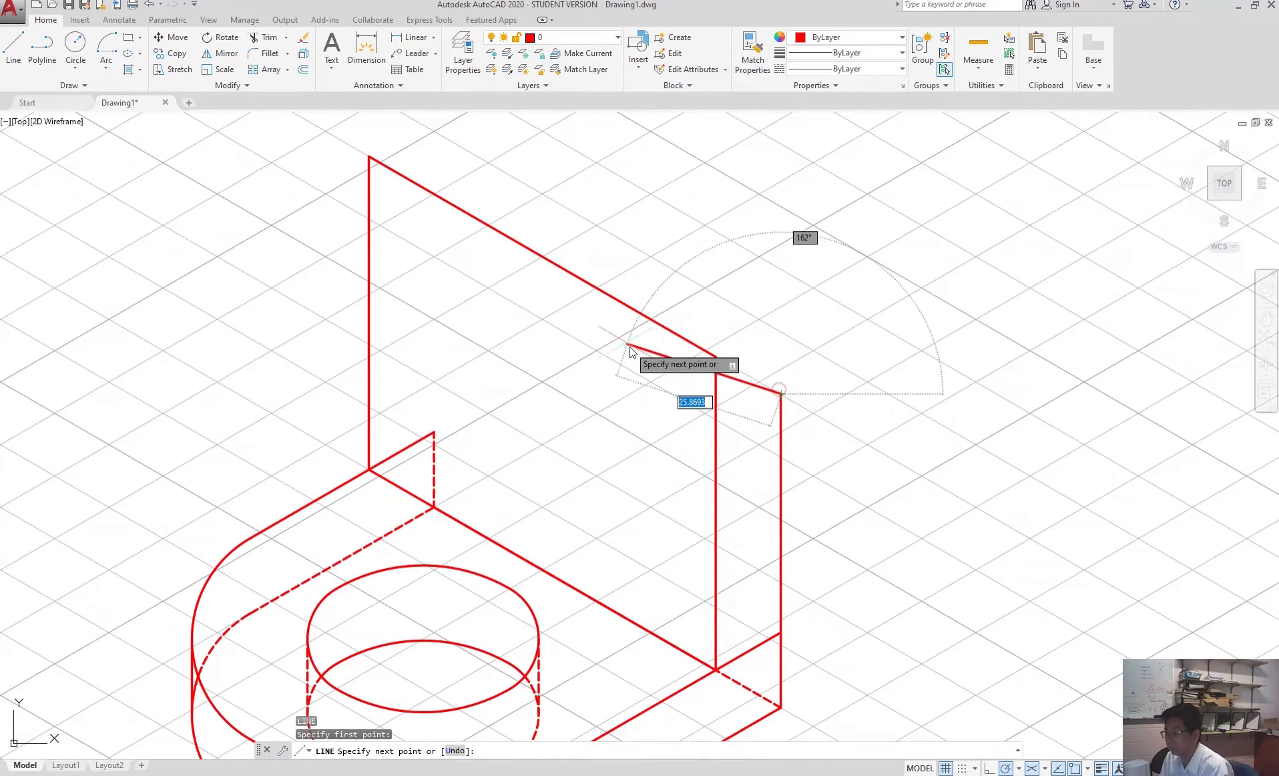
{"action": "type", "text": "64"}
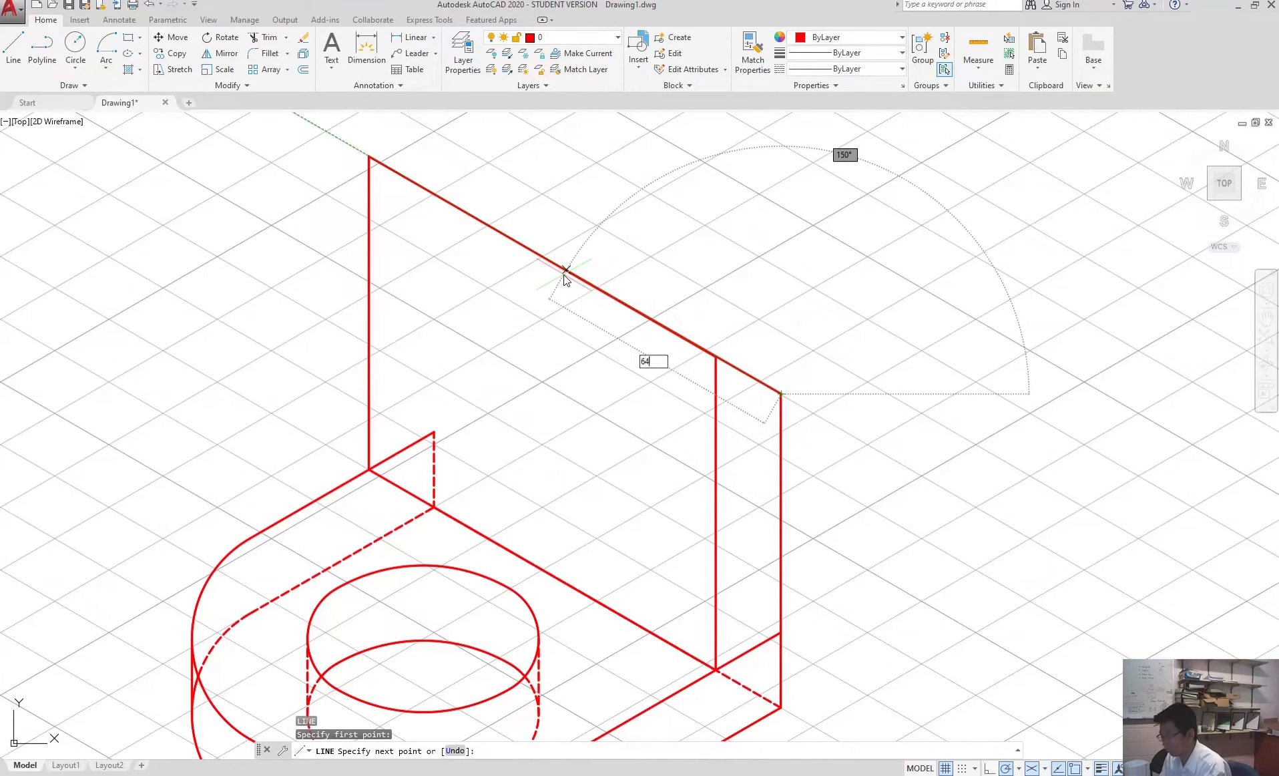
{"action": "key", "text": "Return"}
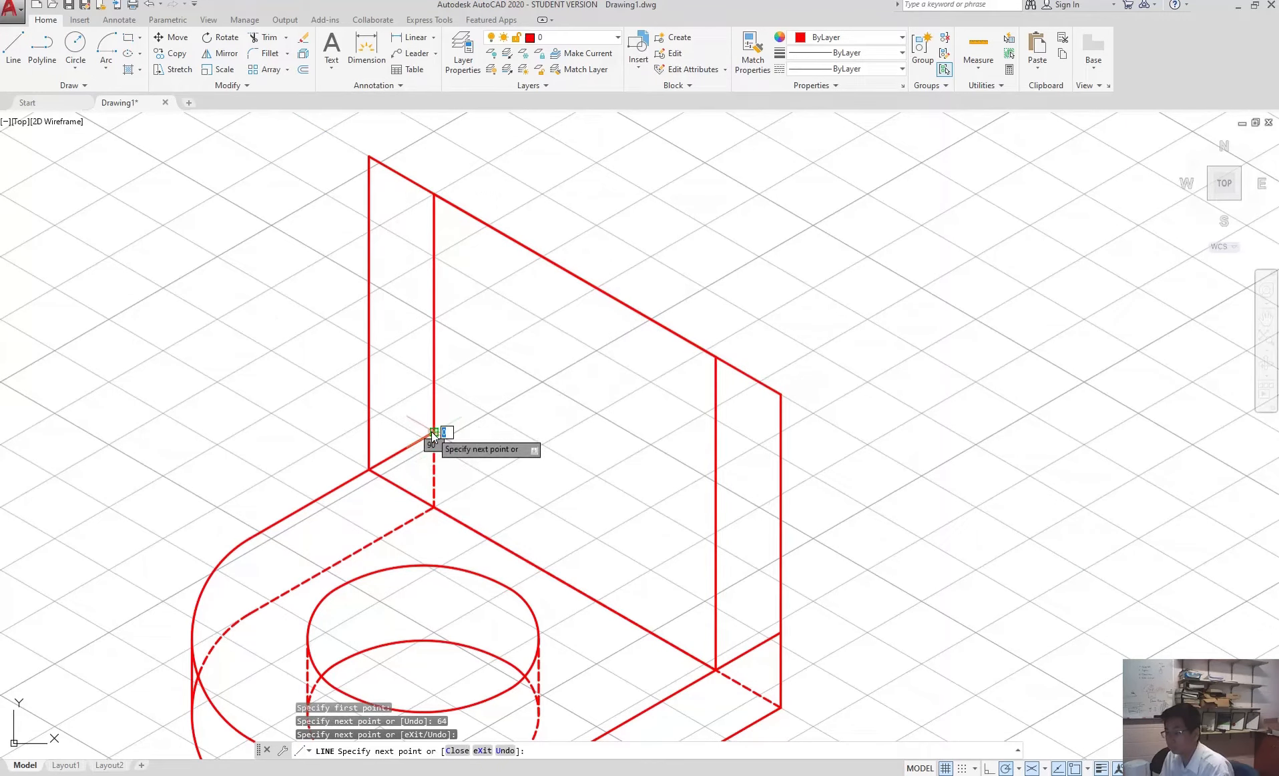
{"action": "left_click", "coordinate": [434, 432]}
{"action": "key", "text": "Escape"}
Trim the base's upper left edge between the upright face and the rear corner.
{"action": "left_click", "coordinate": [408, 447]}
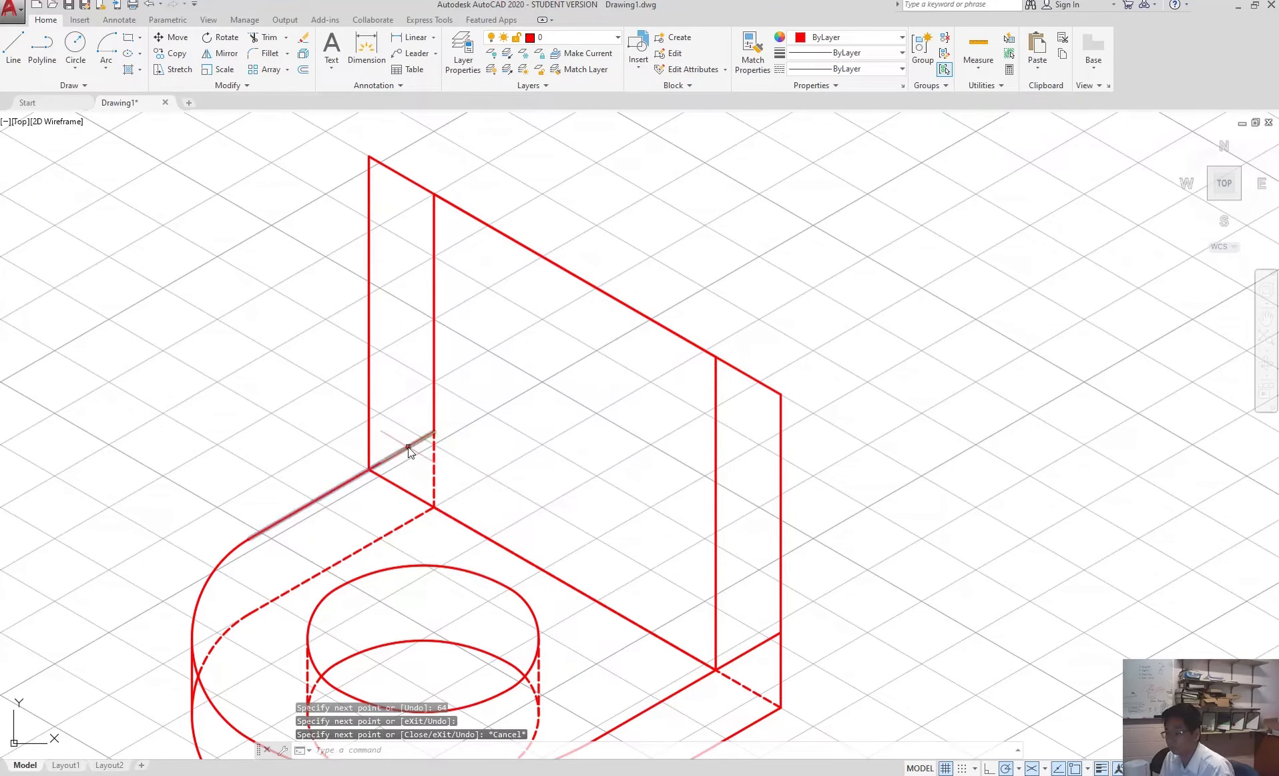
{"action": "key", "text": "Escape"}
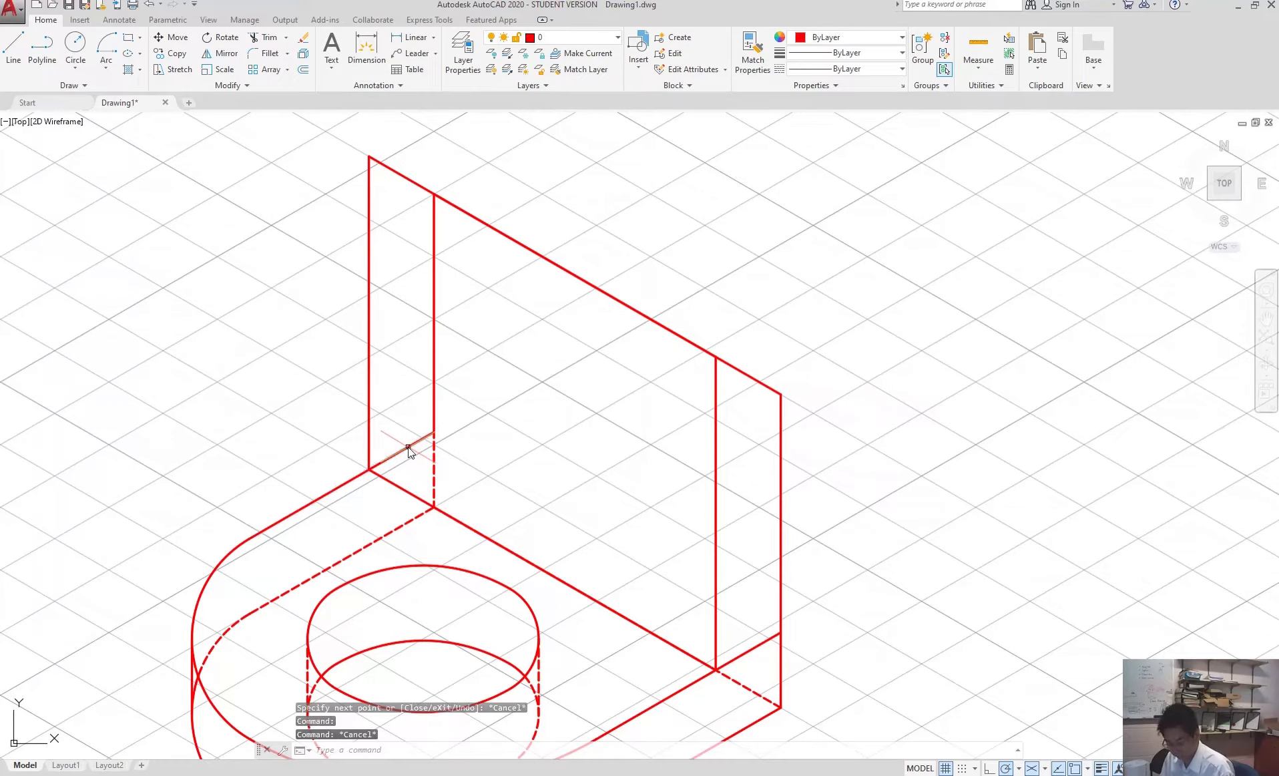
{"action": "key", "text": "Return"}
{"action": "left_click", "coordinate": [409, 448]}
{"action": "left_click", "coordinate": [409, 450]}
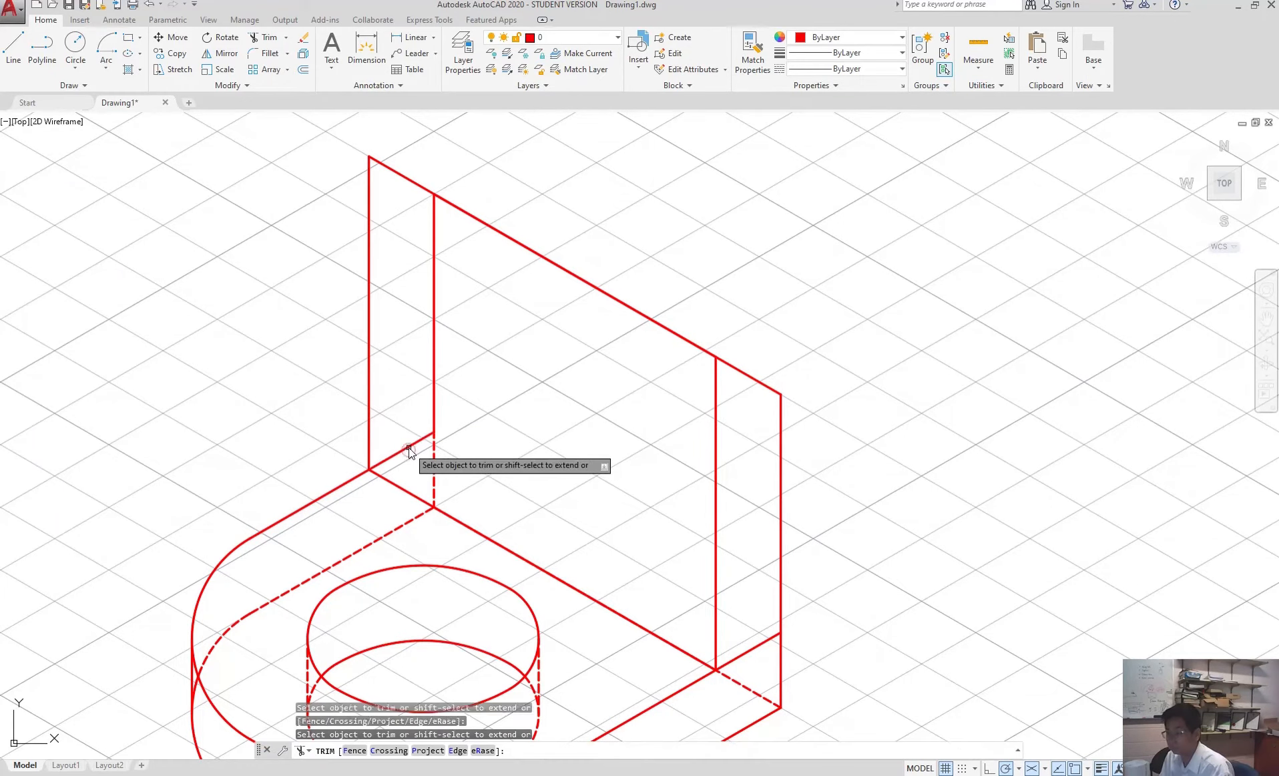
{"action": "left_click", "coordinate": [412, 447]}
{"action": "key", "text": "Escape"}
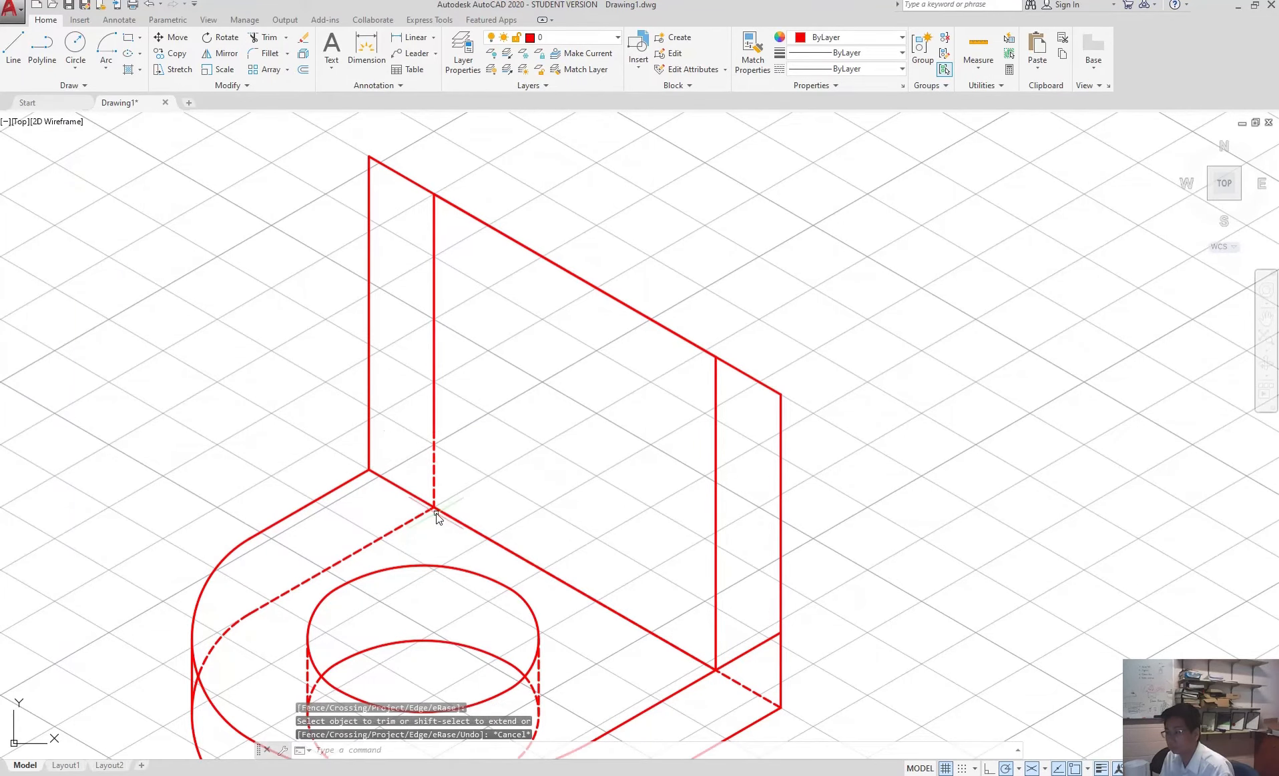
Move the upright's rear vertical line and its rear 64-unit top line to the hiddenline layer.
{"action": "left_click", "coordinate": [460, 419]}
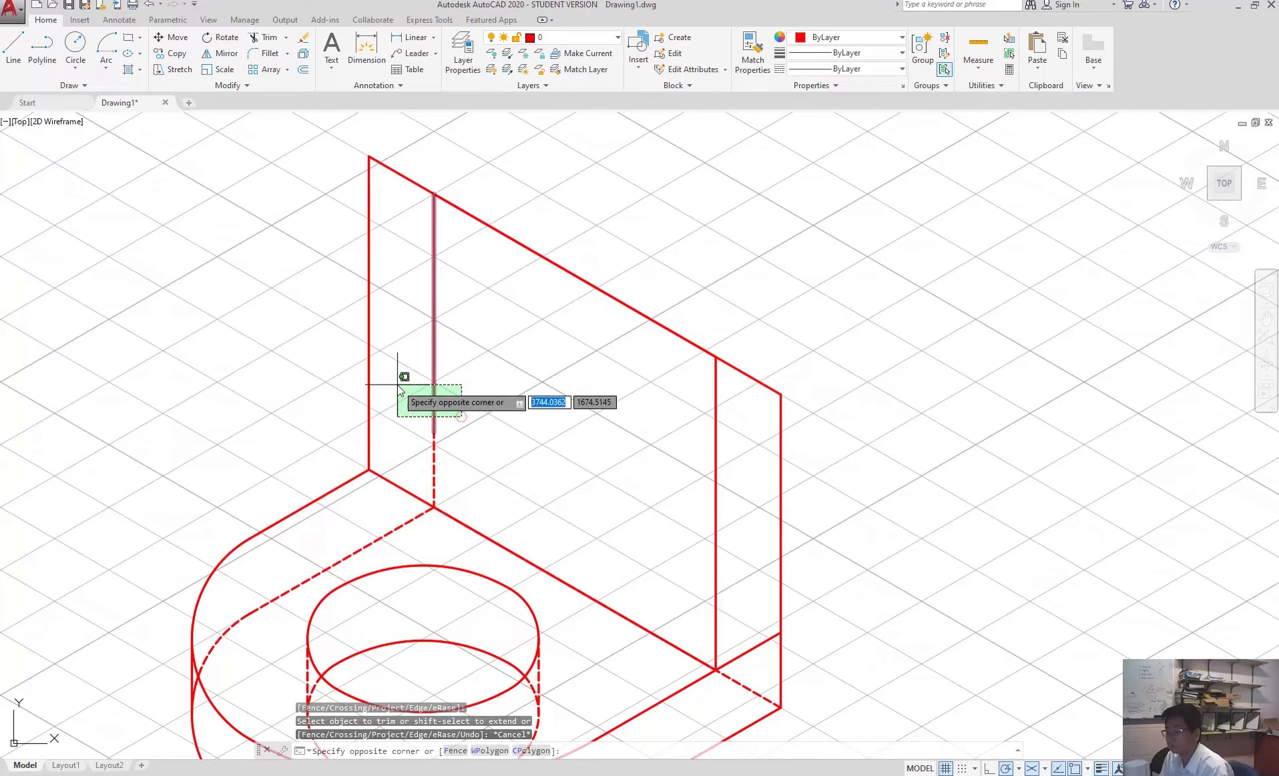
{"action": "left_click", "coordinate": [419, 382]}
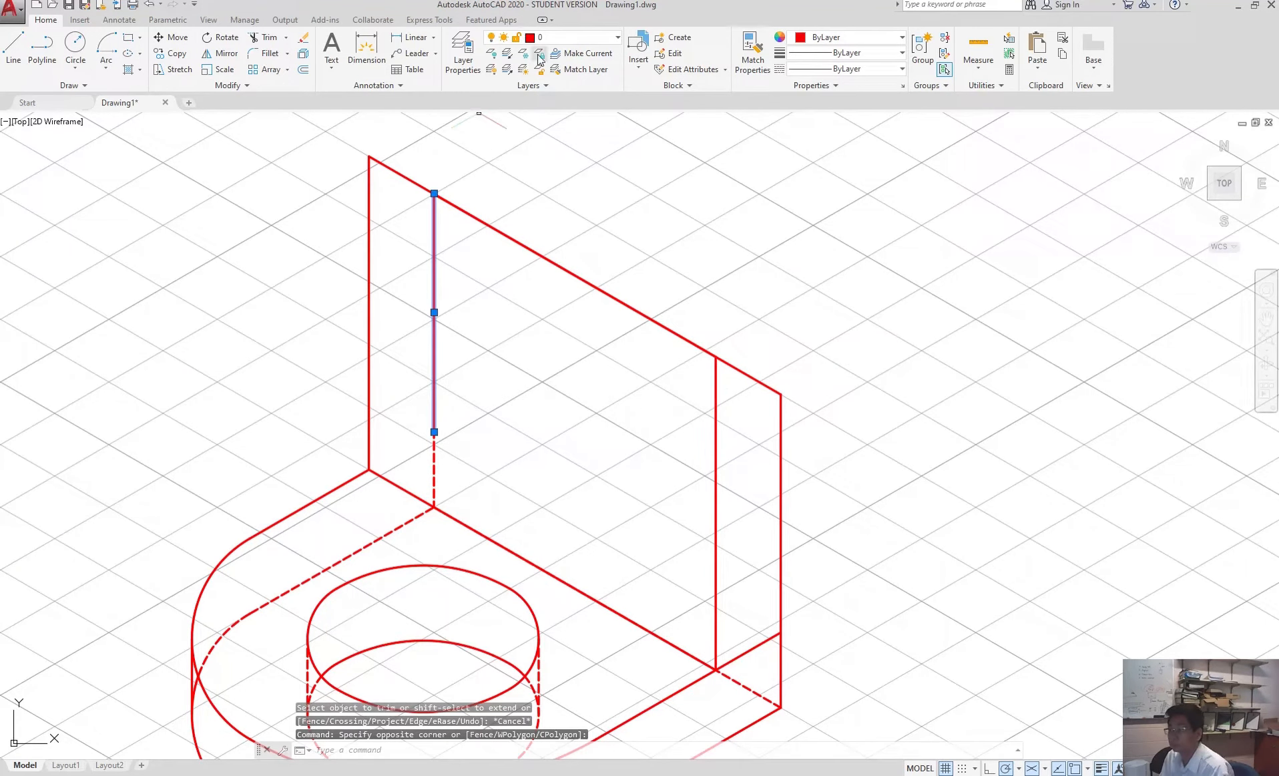
{"action": "left_click", "coordinate": [558, 38]}
{"action": "left_click", "coordinate": [561, 59]}
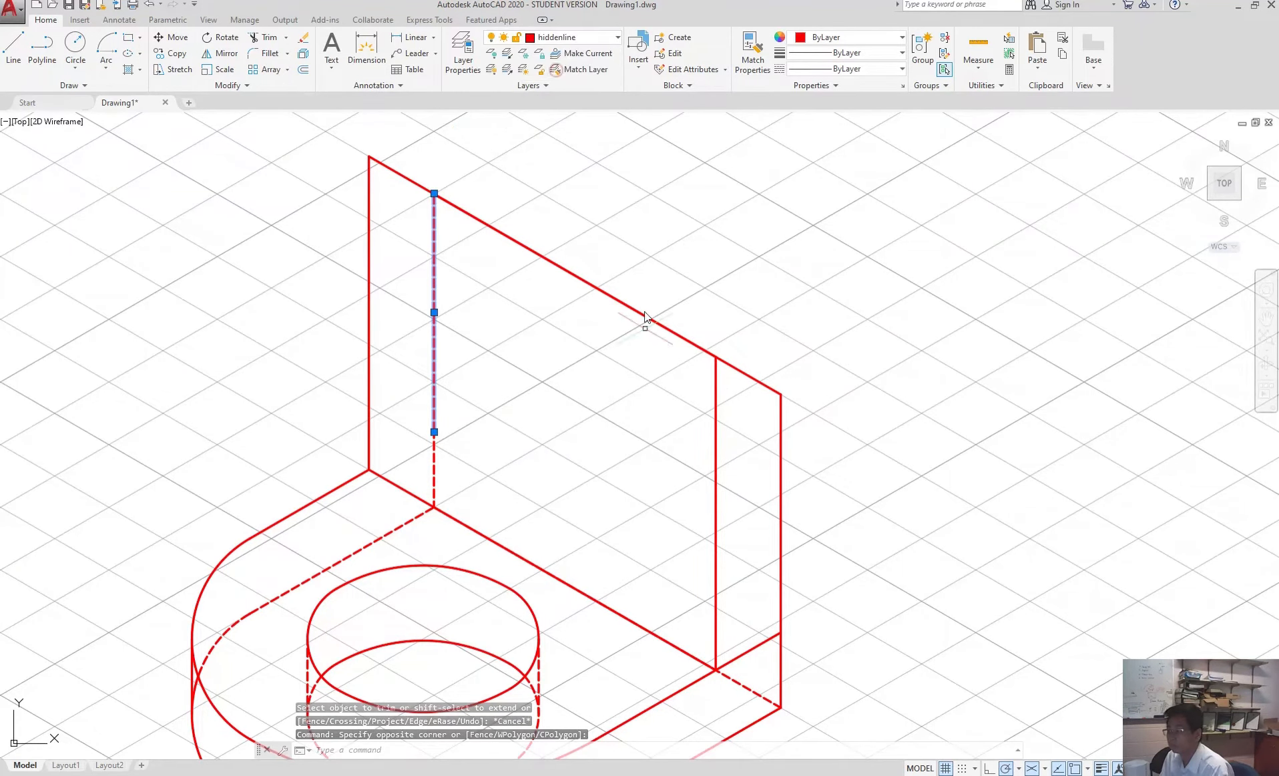
{"action": "left_click", "coordinate": [766, 387]}
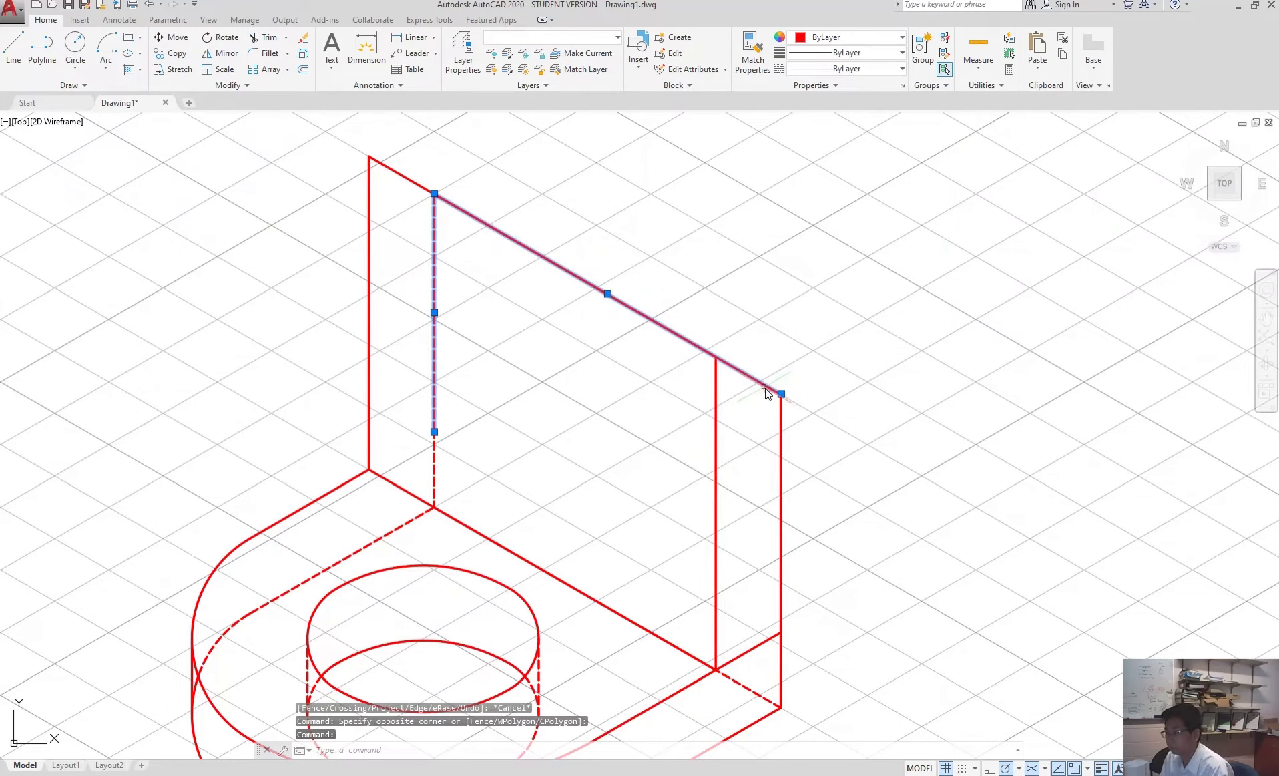
{"action": "left_click", "coordinate": [555, 41]}
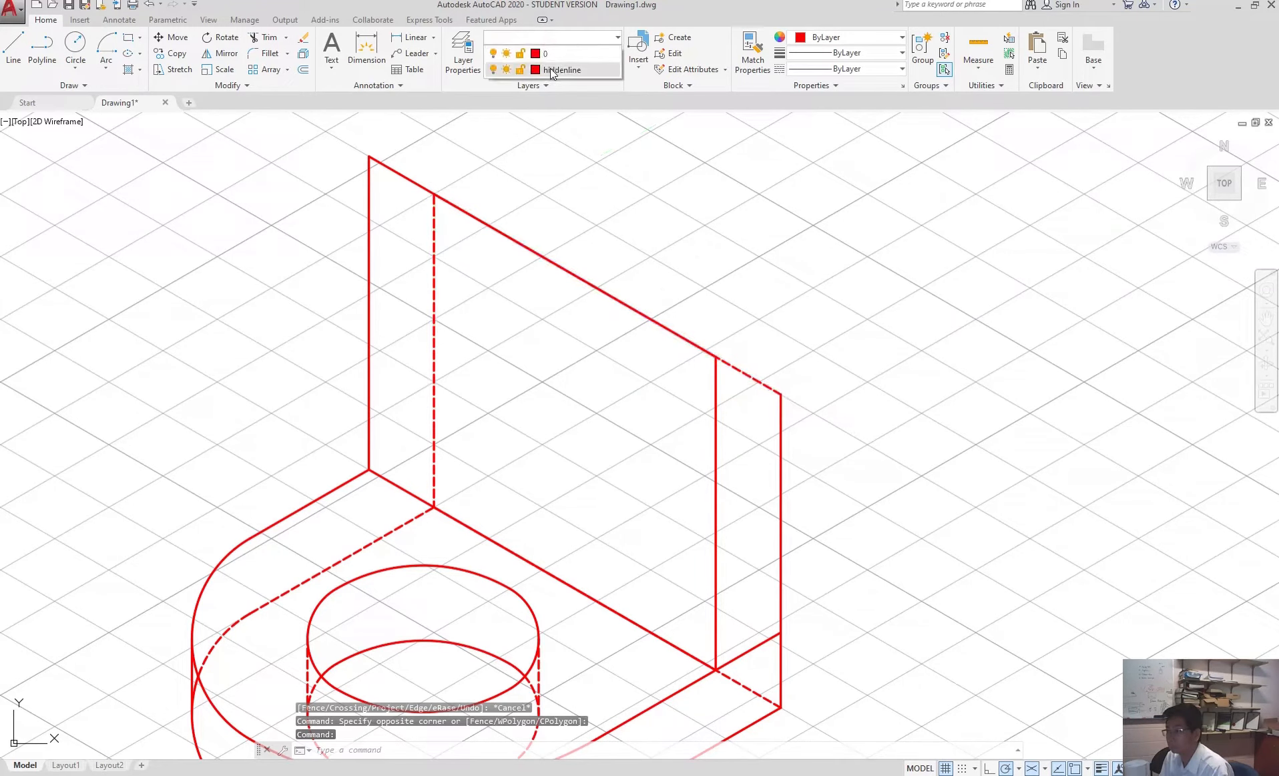
{"action": "left_click", "coordinate": [550, 68]}
{"action": "key", "text": "Escape"}
Trim the short base edge at the right corner between the upright's two vertical lines.
{"action": "left_click", "coordinate": [914, 546]}
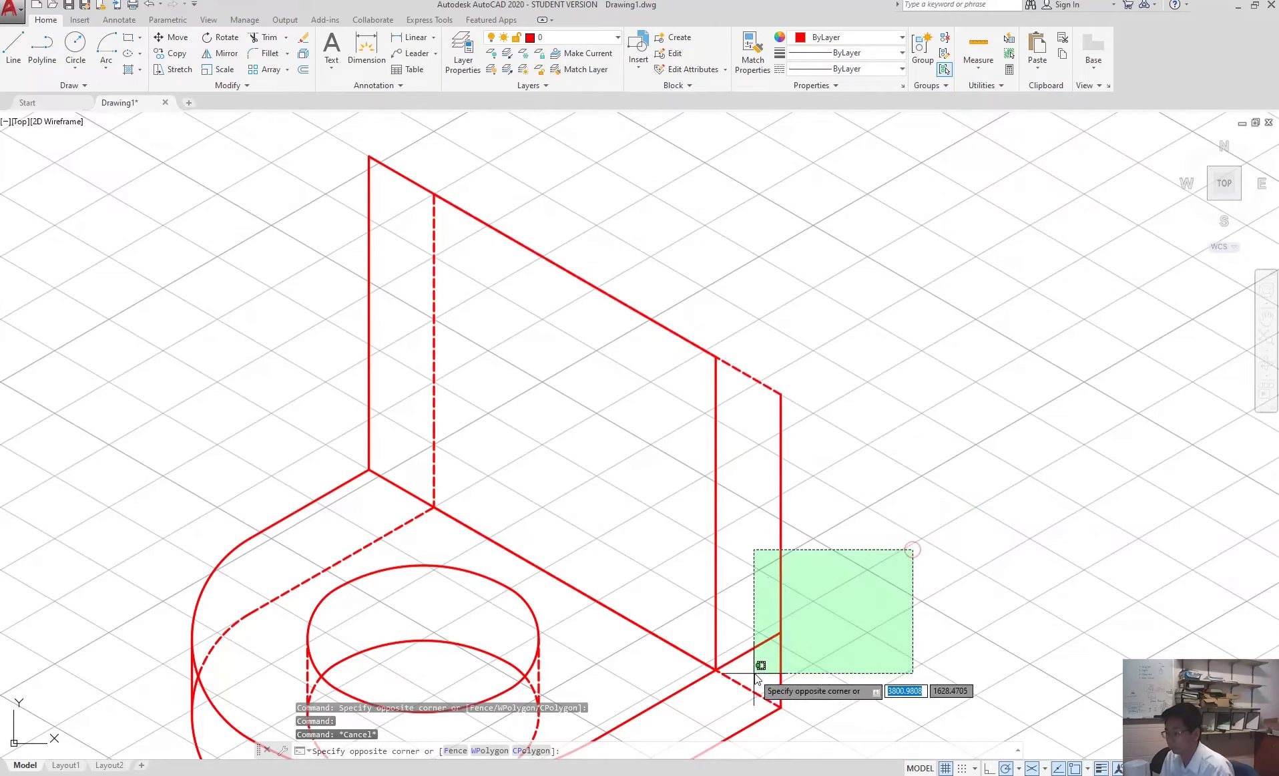
{"action": "key", "text": "Escape"}
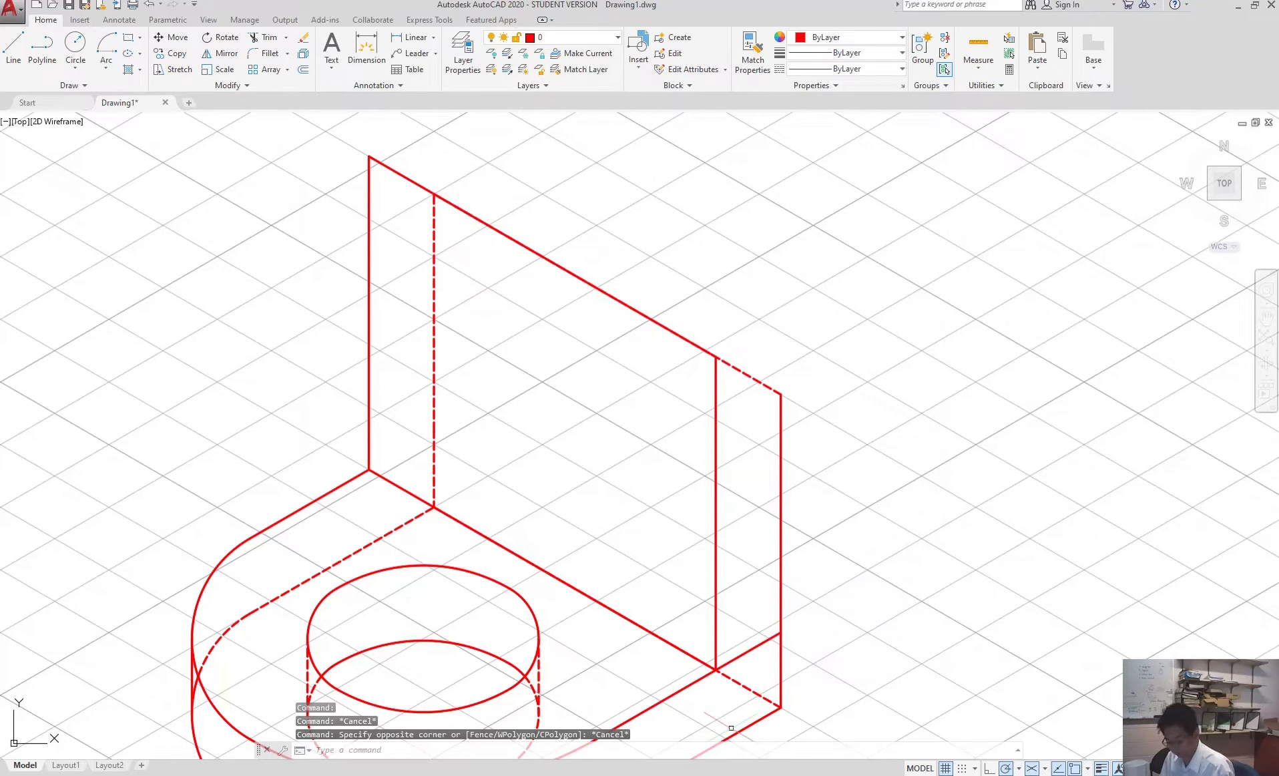
{"action": "type", "text": "tr"}
{"action": "key", "text": "Return"}
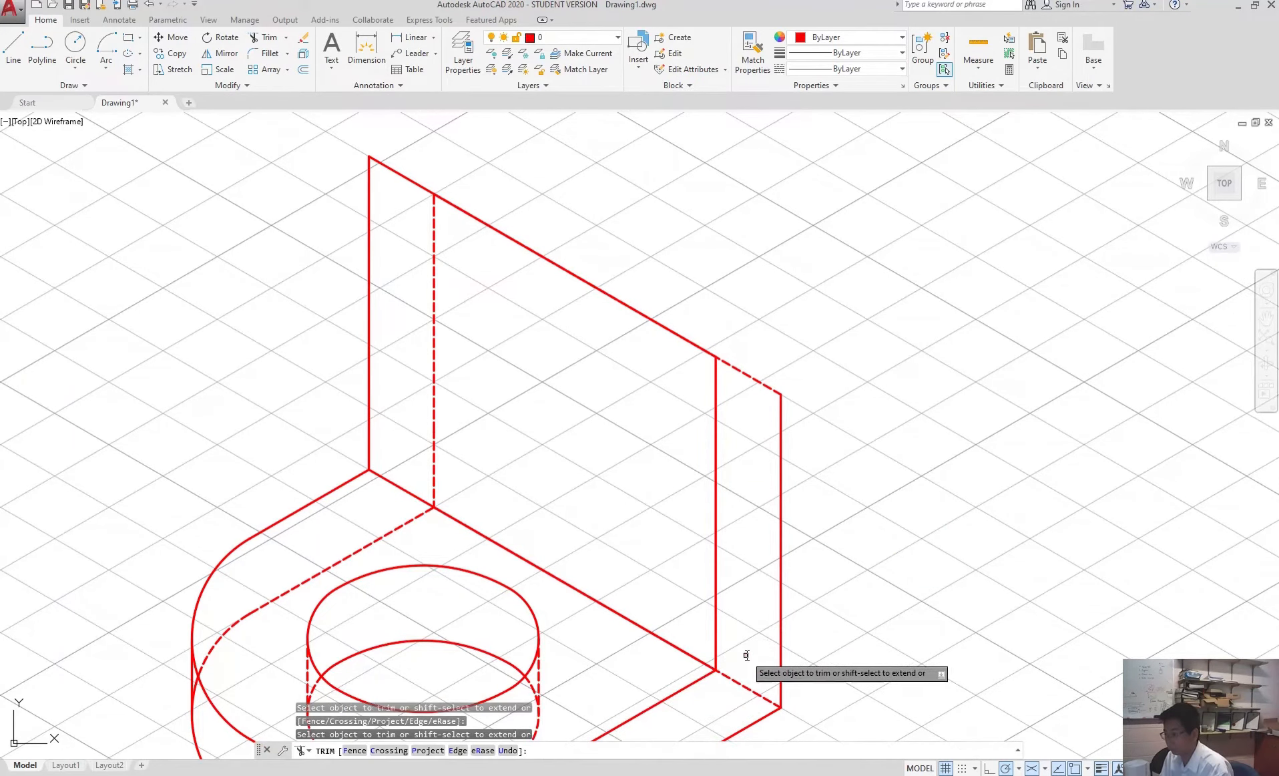
{"action": "key", "text": "Escape"}
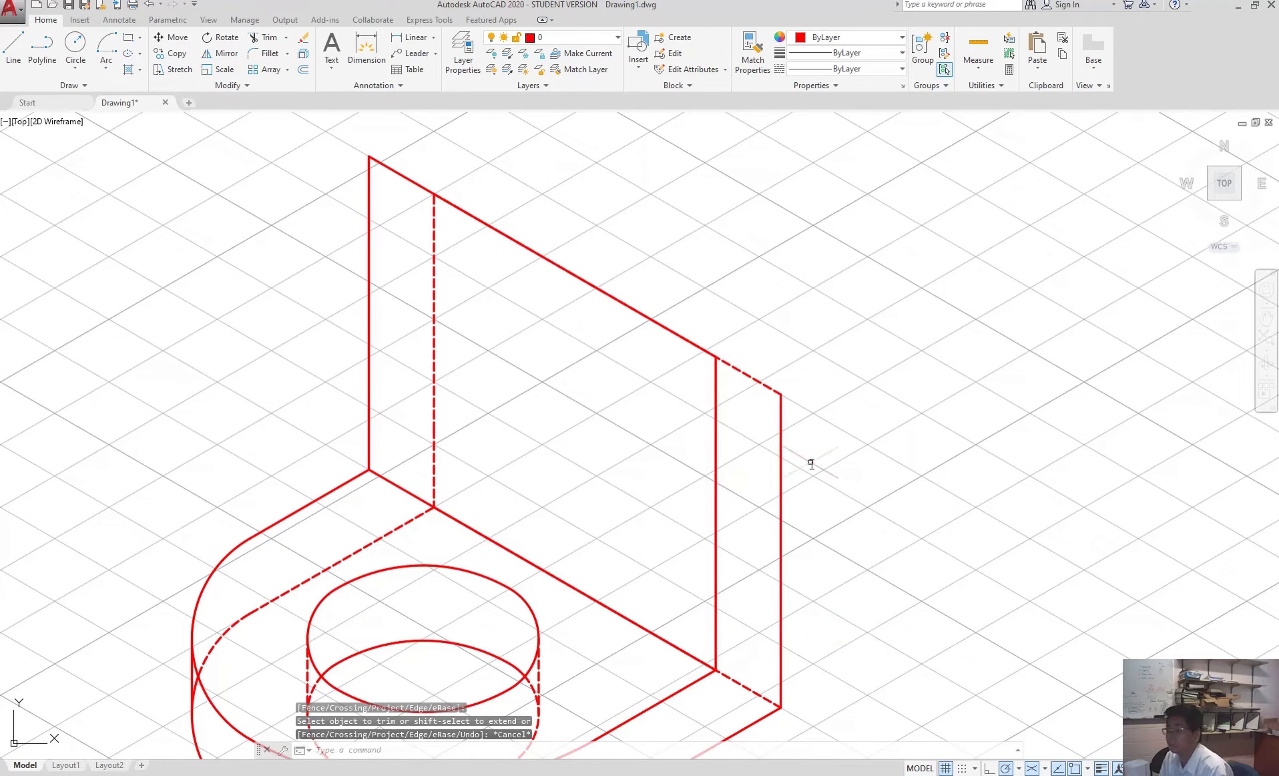
Draw a 56-unit line at 30° from the top of the upright's right front vertical, followed by a 50-unit line straight down.
{"action": "scroll", "coordinate": [443, 479], "scroll_direction": "down", "scroll_amount": 2}
{"action": "scroll", "coordinate": [443, 479], "scroll_direction": "up", "scroll_amount": 2}
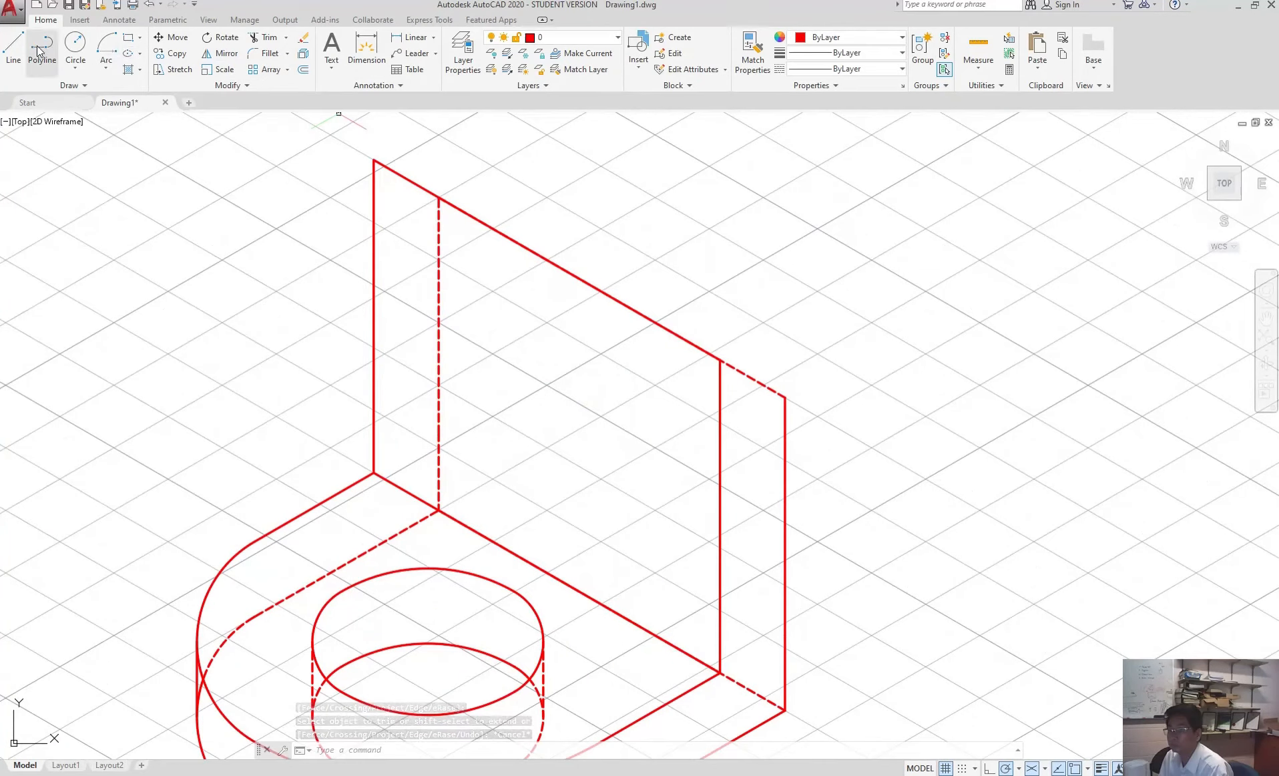
{"action": "left_click", "coordinate": [14, 46]}
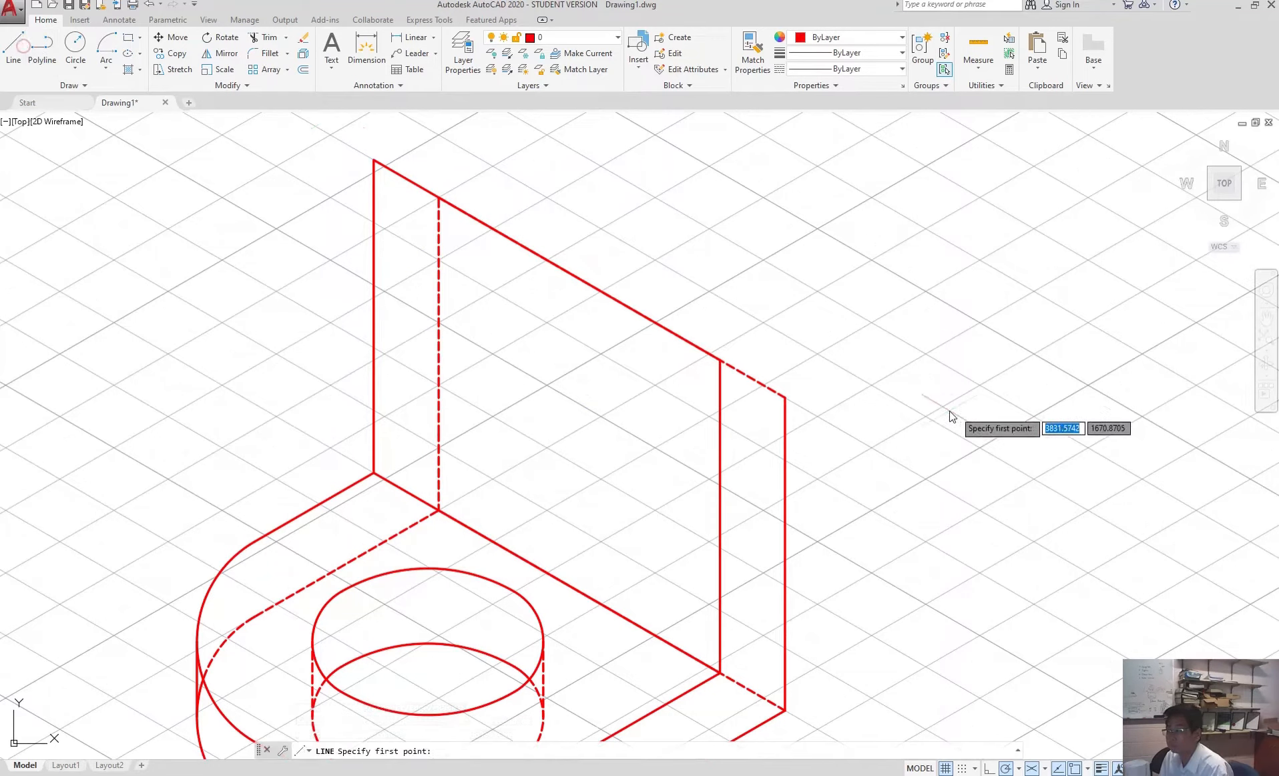
{"action": "left_click", "coordinate": [717, 361]}
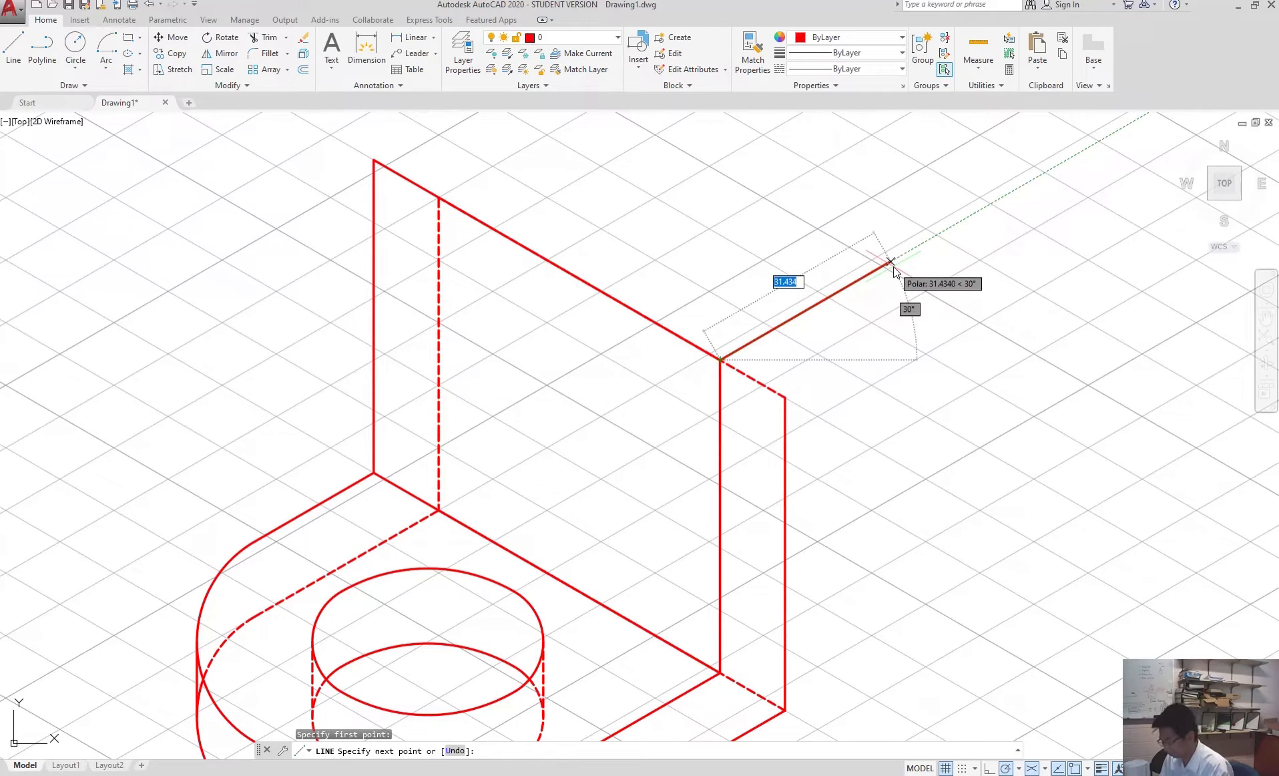
{"action": "type", "text": "56"}
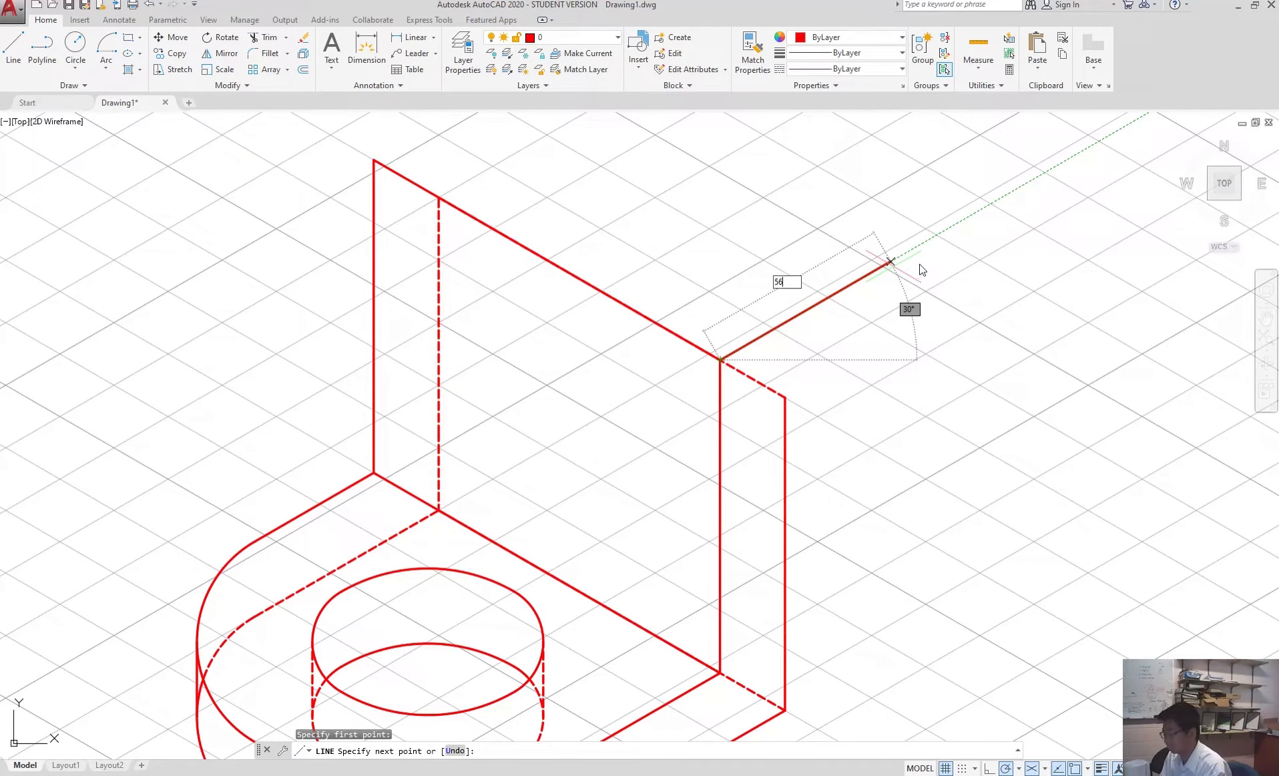
{"action": "key", "text": "Return"}
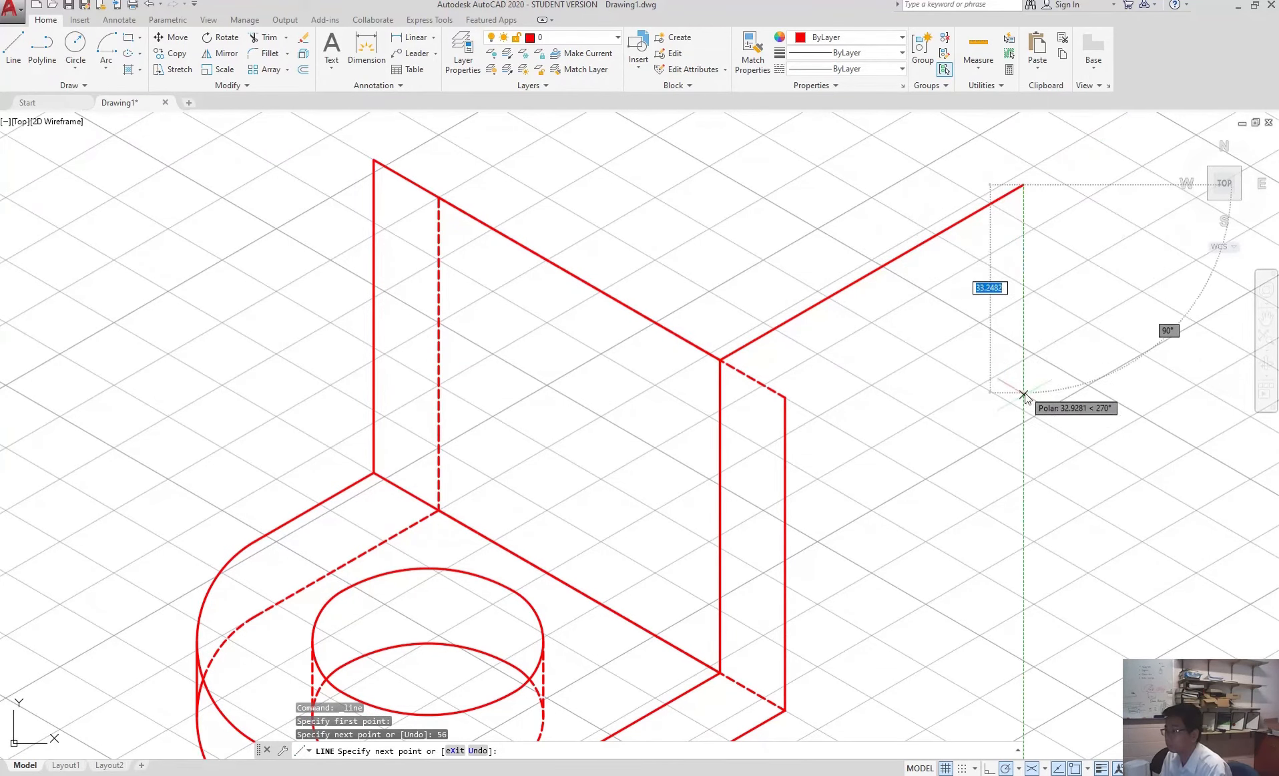
{"action": "type", "text": "50"}
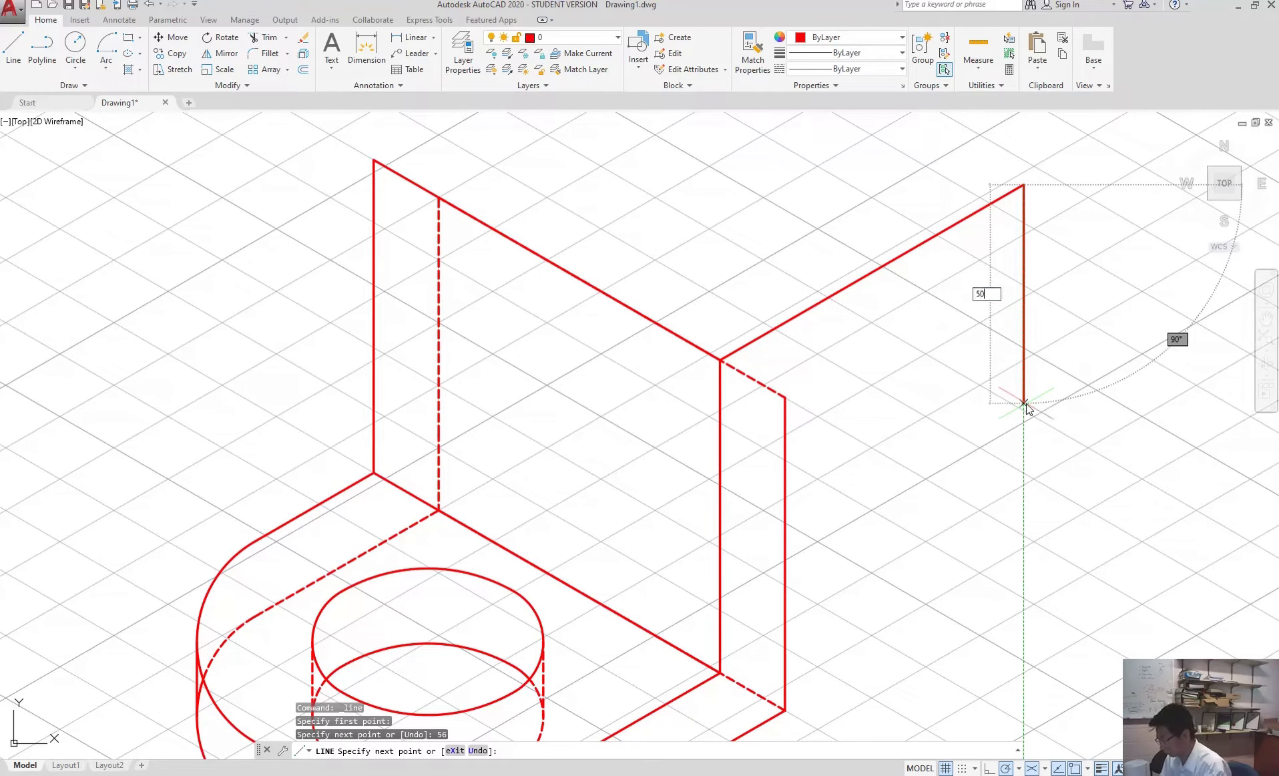
{"action": "key", "text": "Return"}
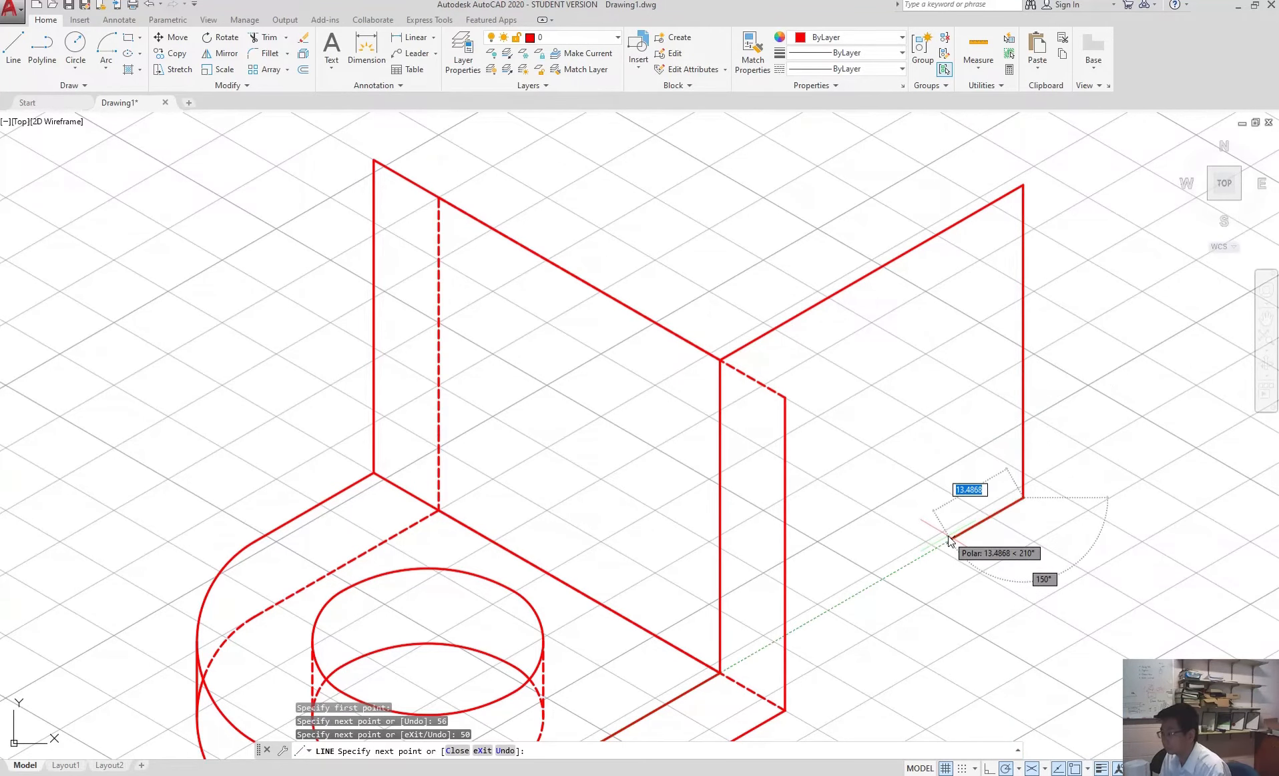
Continue the profile 12 units at 210° and 38 units up, then join it to the top of the upright's right rear vertical.
{"action": "type", "text": "12"}
{"action": "key", "text": "Return"}
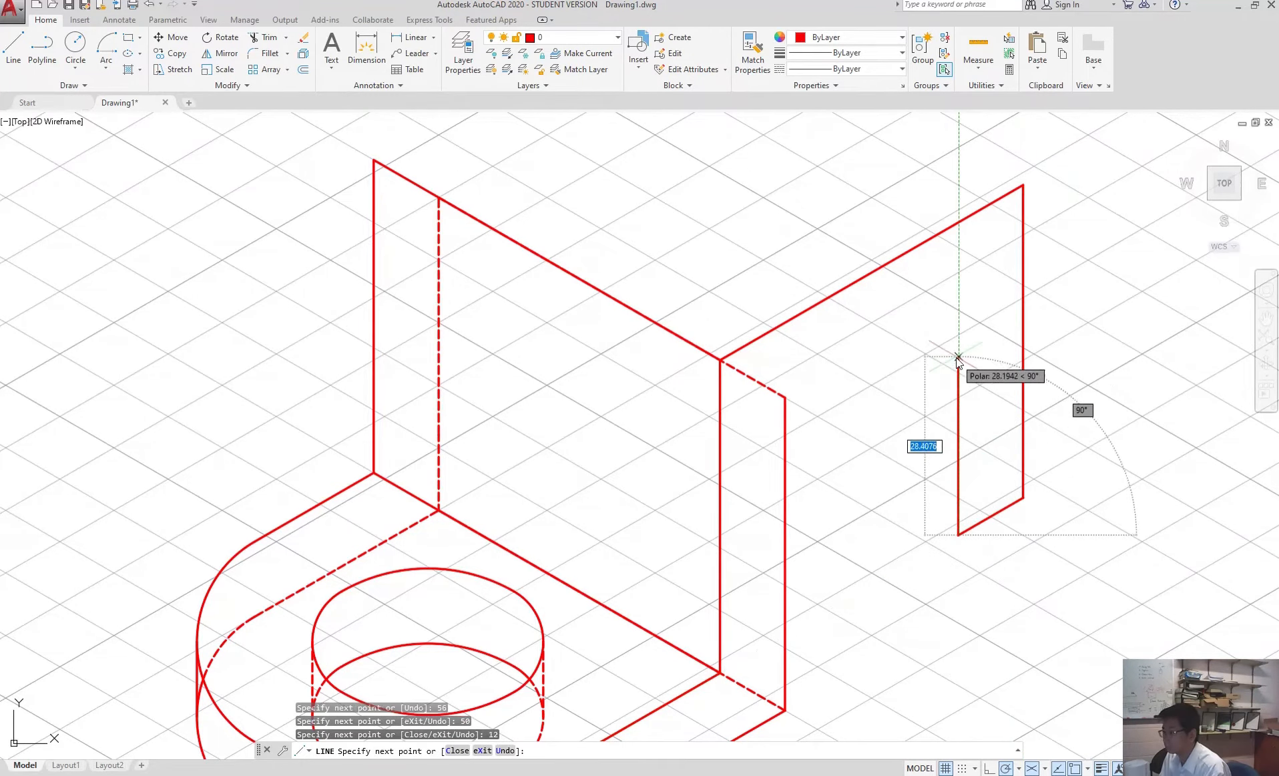
{"action": "type", "text": "38"}
{"action": "key", "text": "Return"}
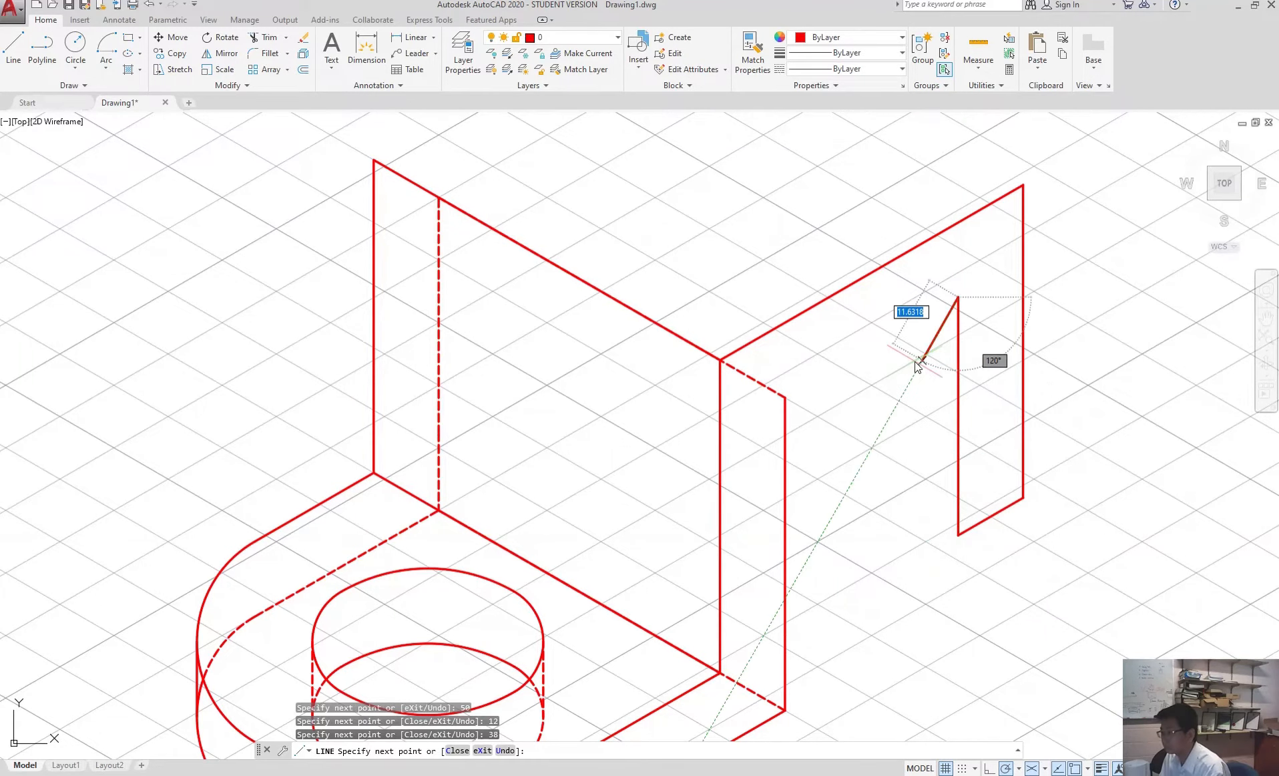
{"action": "left_click", "coordinate": [786, 398]}
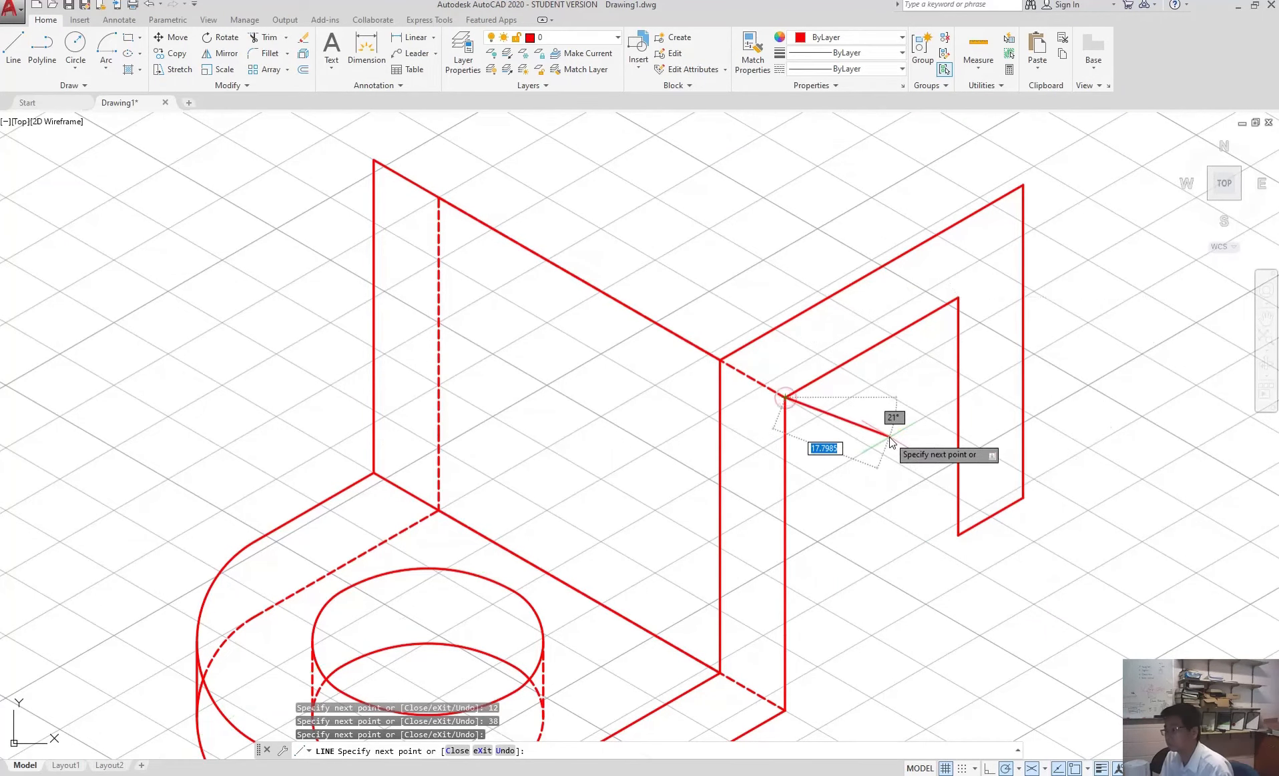
{"action": "key", "text": "Escape"}
Draw a 64-unit line at 150° from the arm's outer top corner, then 56 units at 210° back to the upright's top left corner.
{"action": "scroll", "coordinate": [794, 472], "scroll_direction": "down", "scroll_amount": 2}
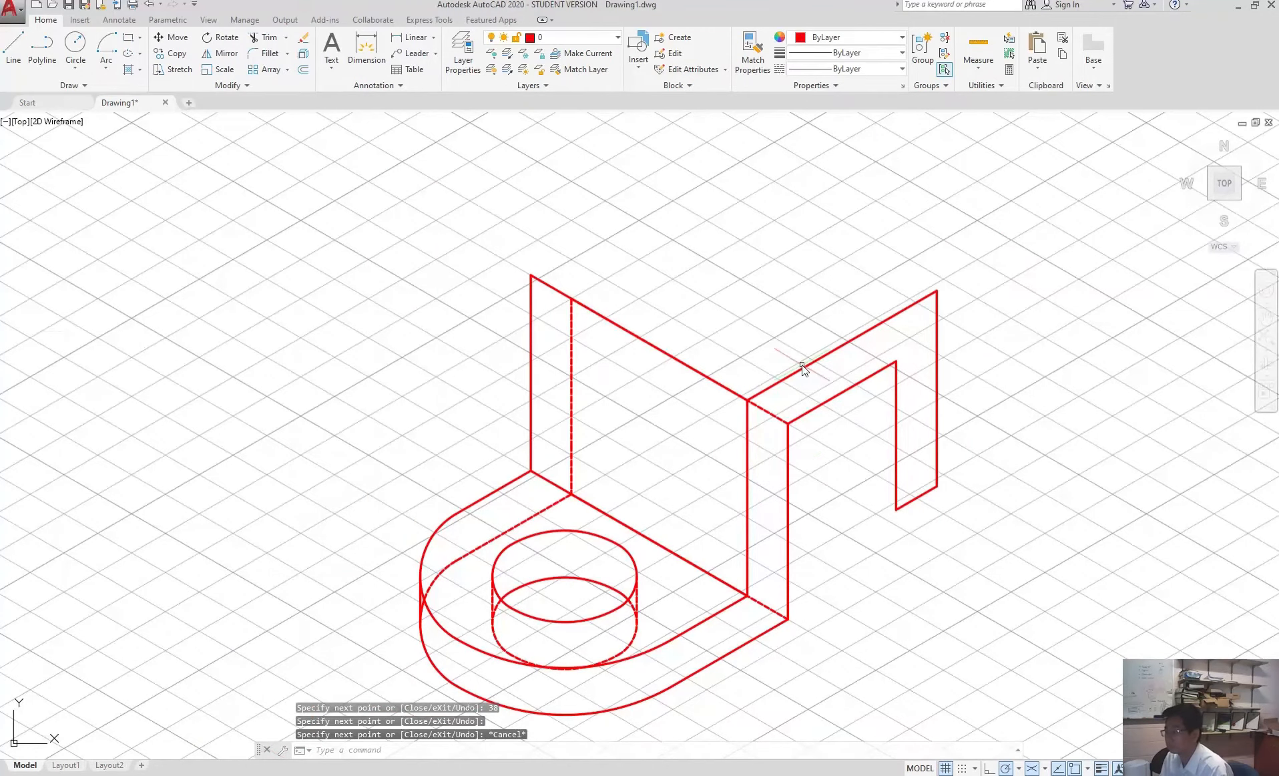
{"action": "scroll", "coordinate": [802, 370], "scroll_direction": "up", "scroll_amount": 2}
{"action": "scroll", "coordinate": [802, 369], "scroll_direction": "down", "scroll_amount": 2}
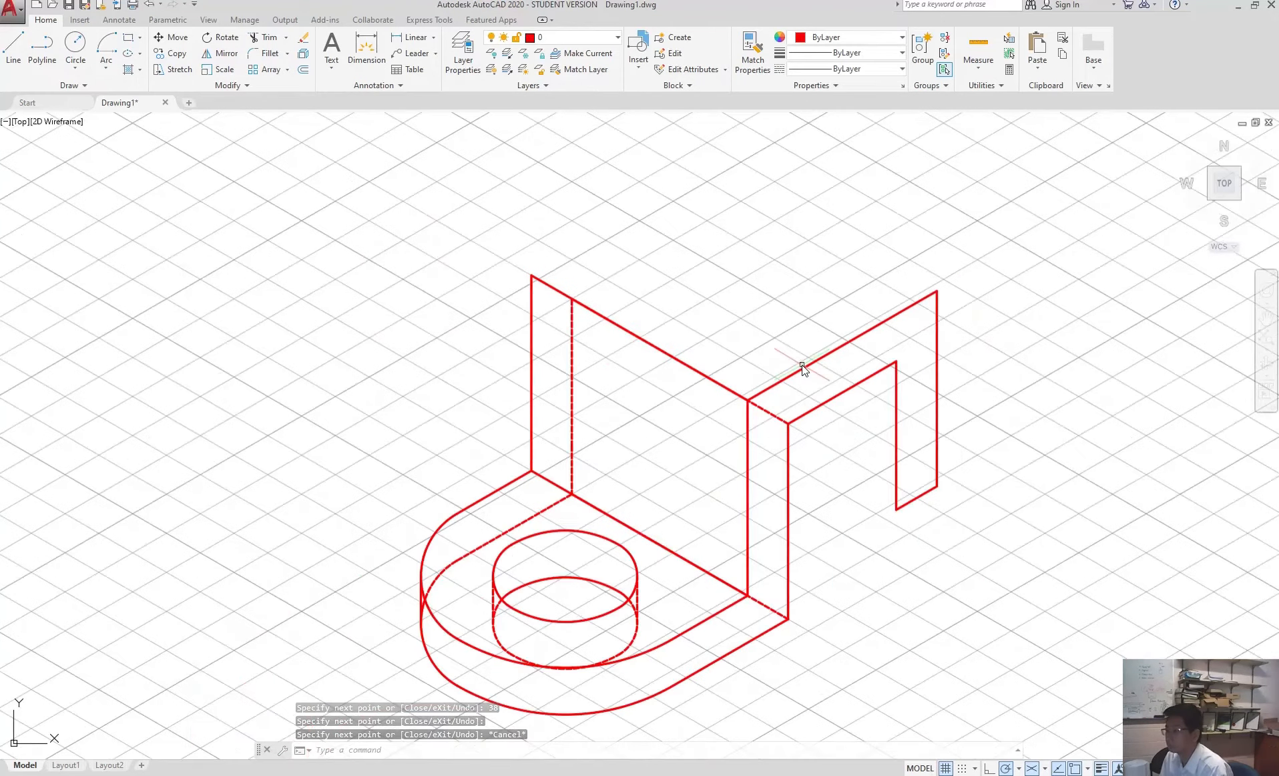
{"action": "scroll", "coordinate": [802, 370], "scroll_direction": "up", "scroll_amount": 2}
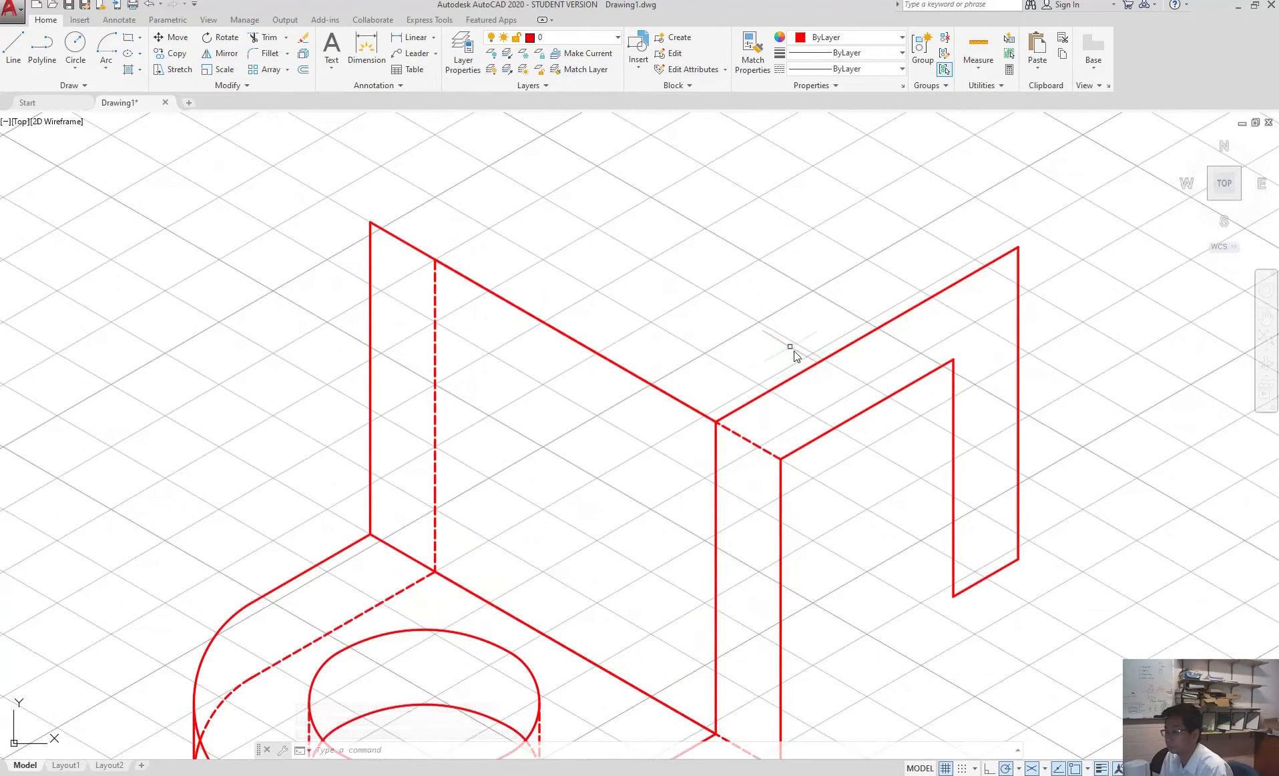
{"action": "key", "text": "l"}
{"action": "key", "text": "Return"}
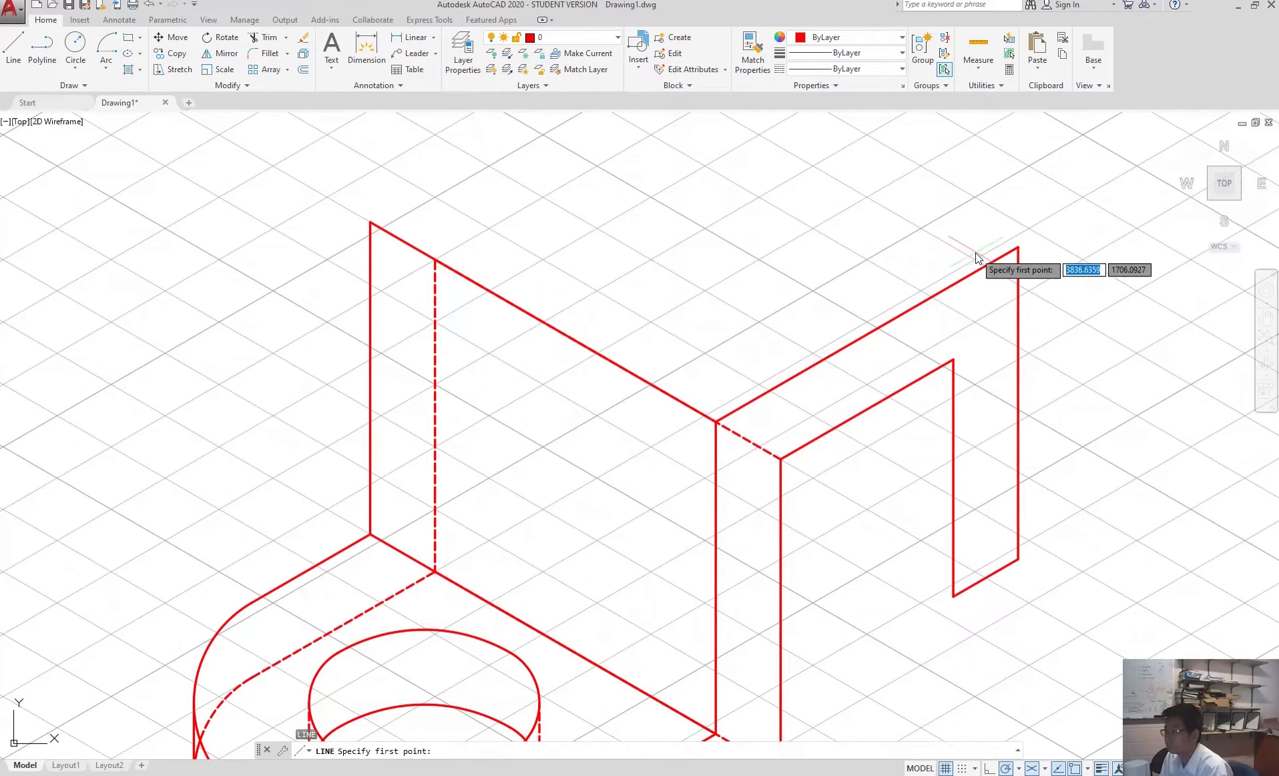
{"action": "left_click", "coordinate": [1017, 248]}
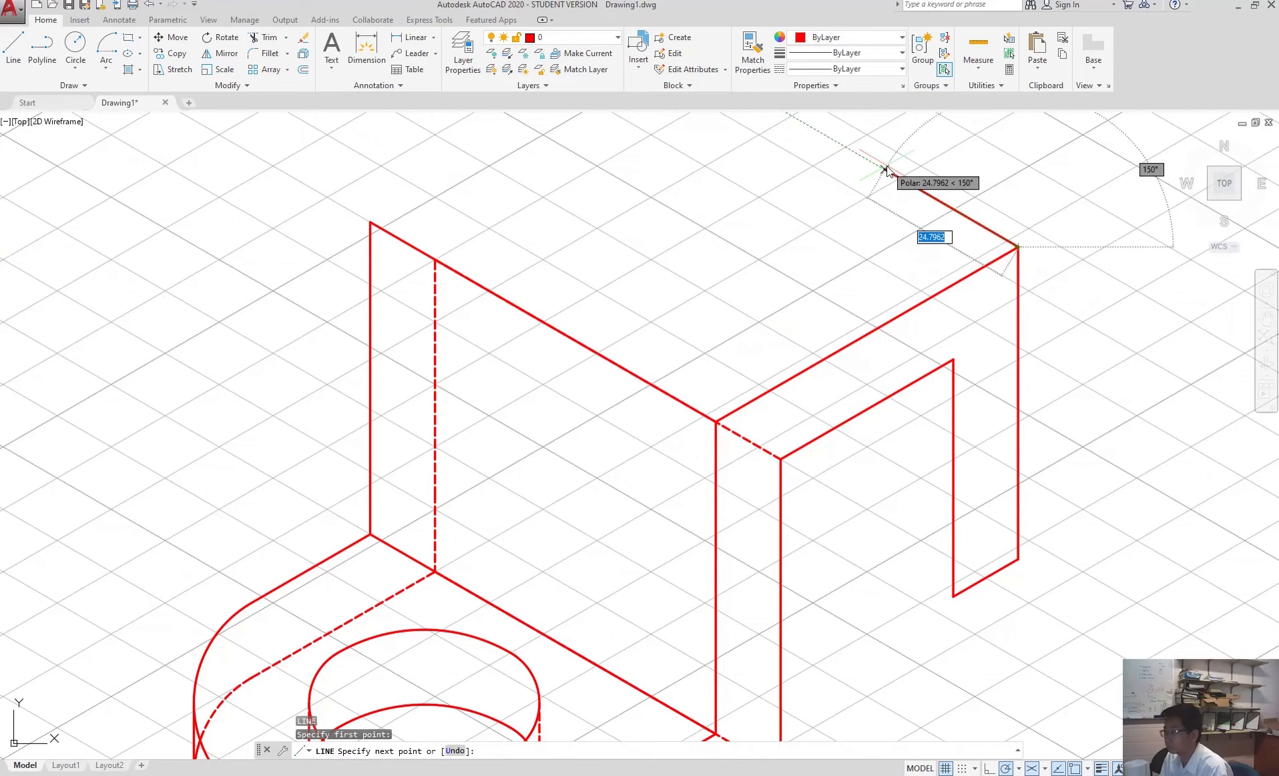
{"action": "type", "text": "64"}
{"action": "key", "text": "Return"}
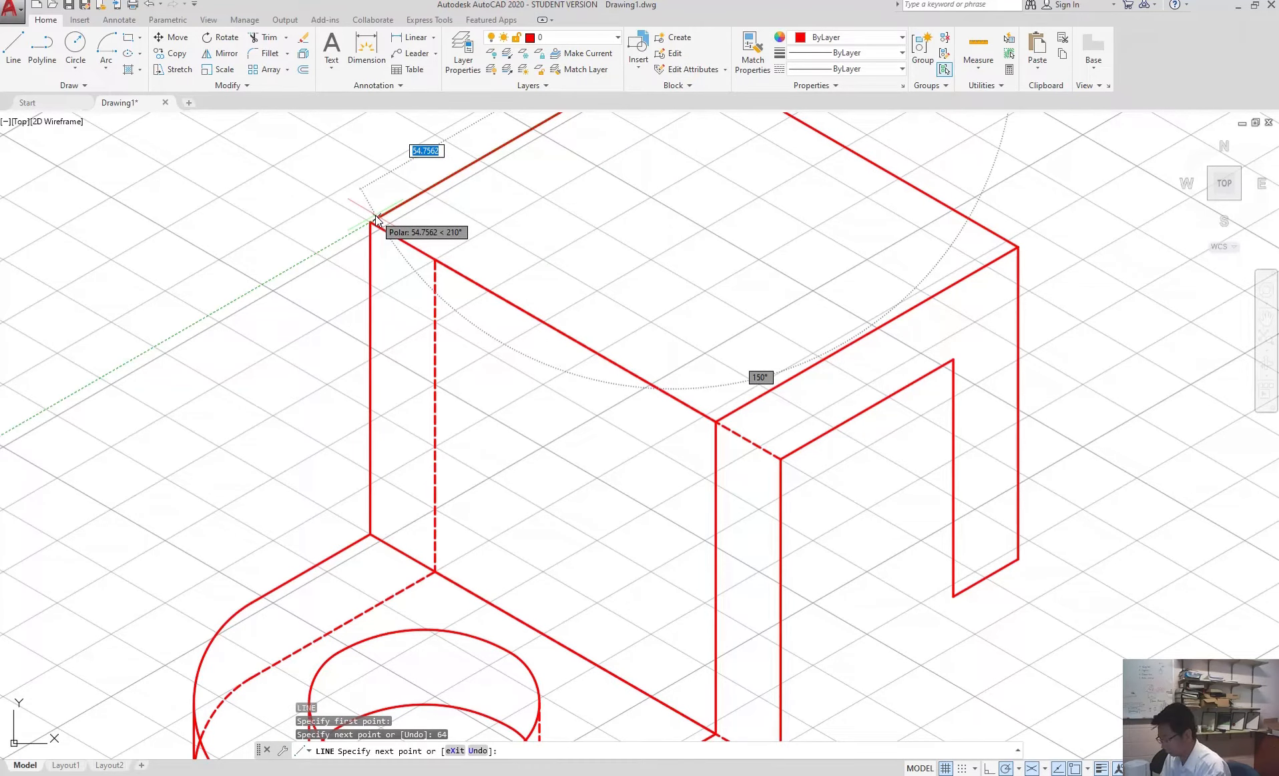
{"action": "type", "text": "56"}
{"action": "key", "text": "Return"}
{"action": "key", "text": "Escape"}
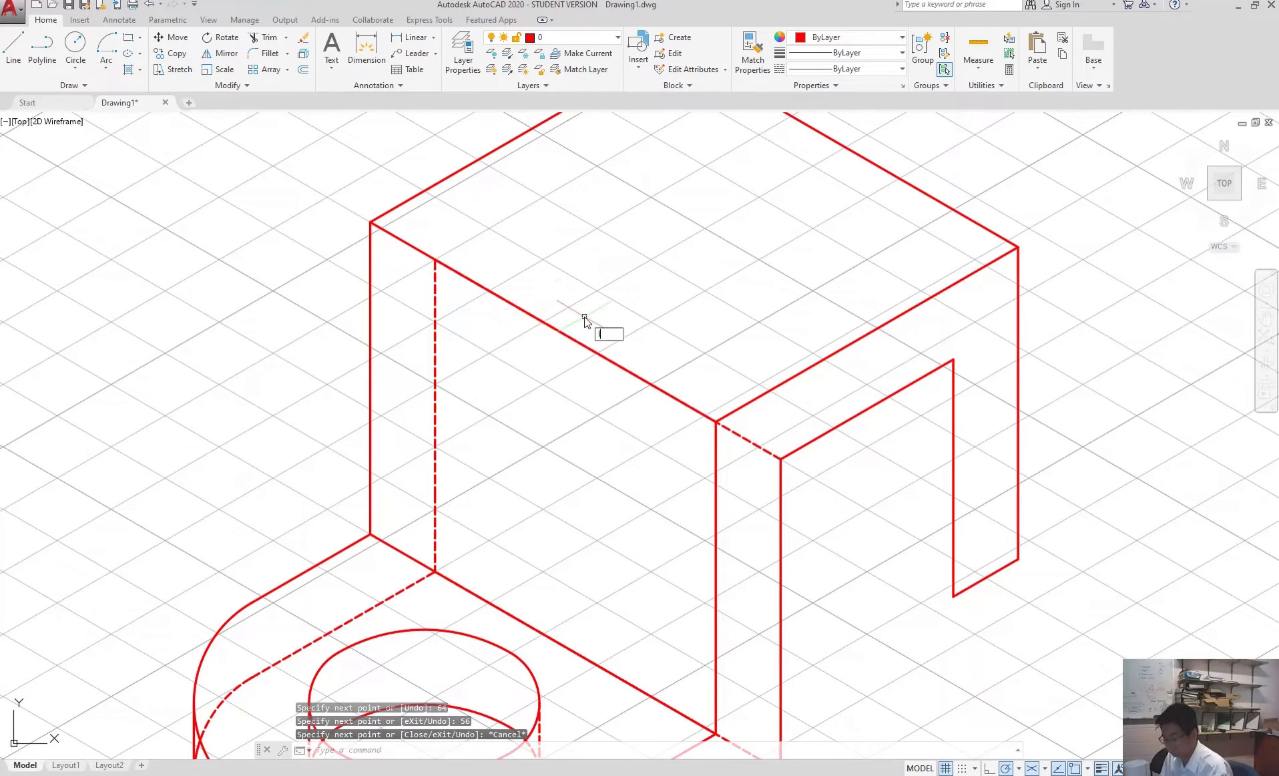
Draw a 32-unit line at 30° from the top of the upright's hidden vertical, then connect it to the arm's inner upper corner.
{"action": "key", "text": "Return"}
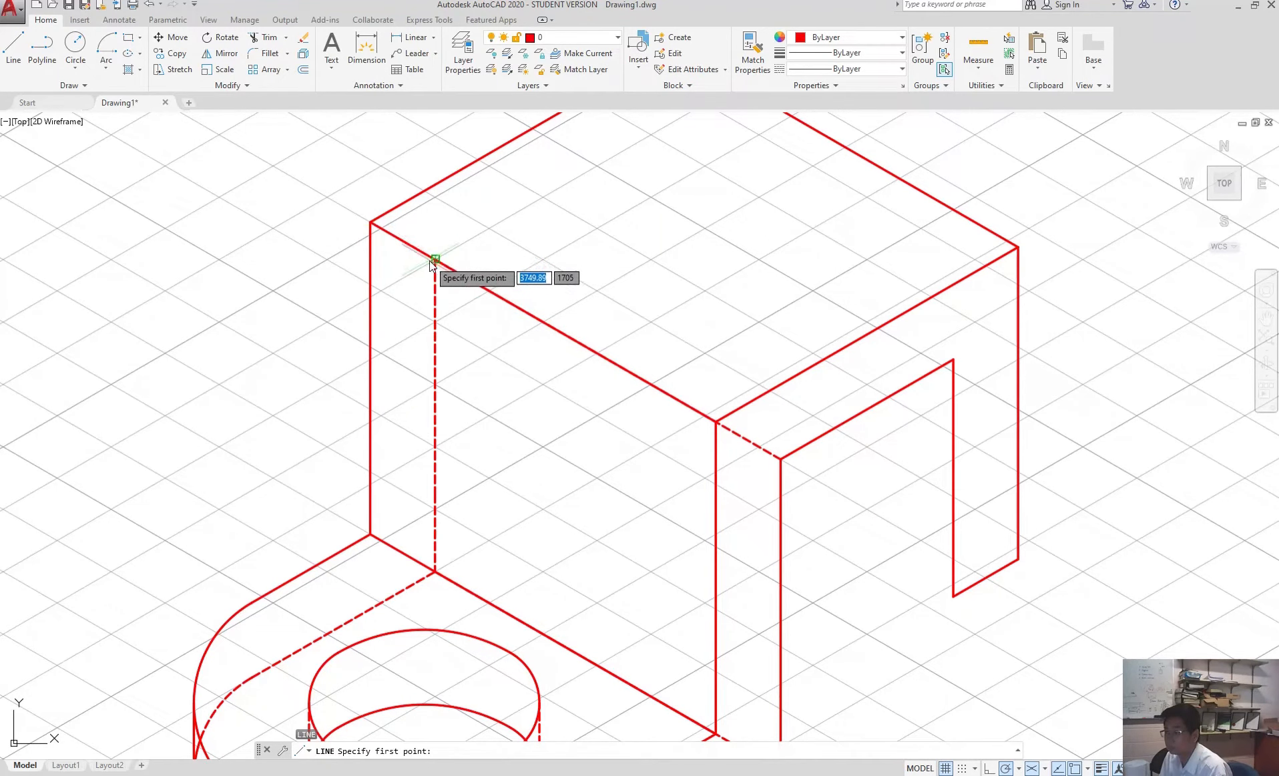
{"action": "left_click", "coordinate": [431, 261]}
{"action": "type", "text": "32"}
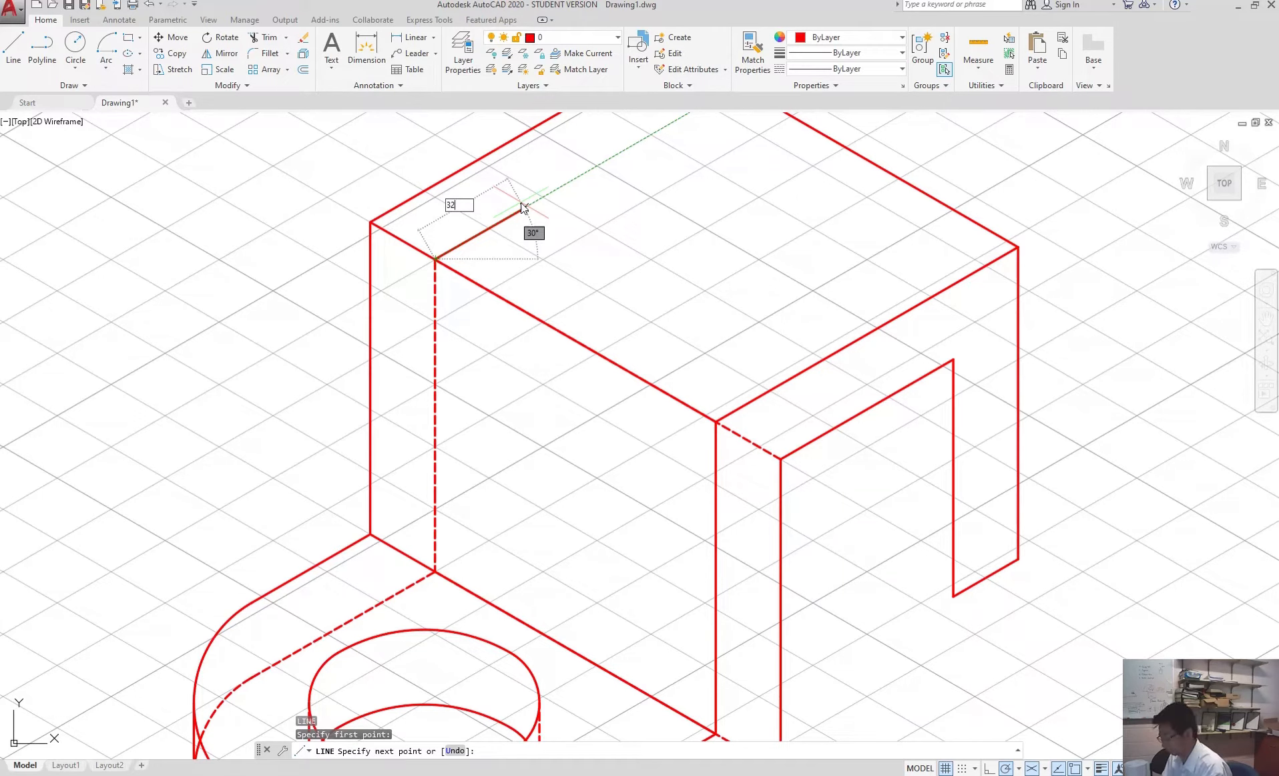
{"action": "key", "text": "Return"}
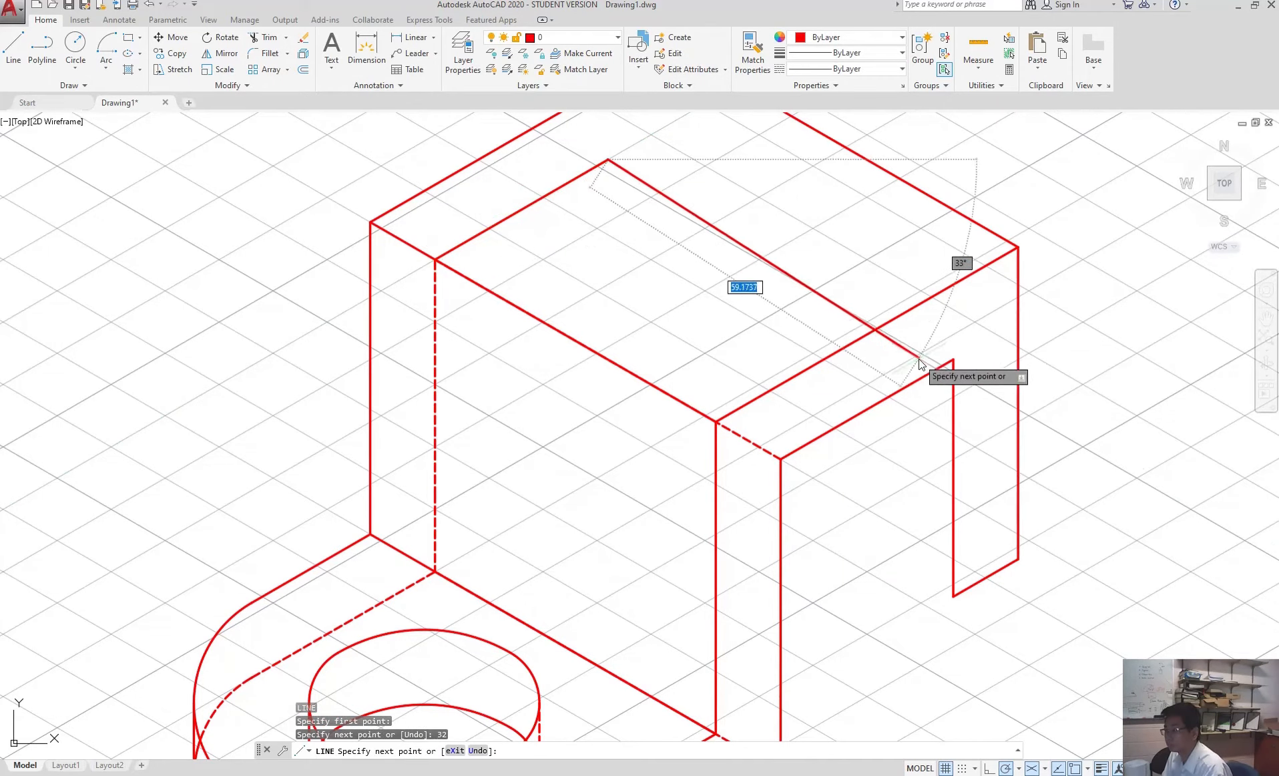
{"action": "left_click", "coordinate": [954, 361]}
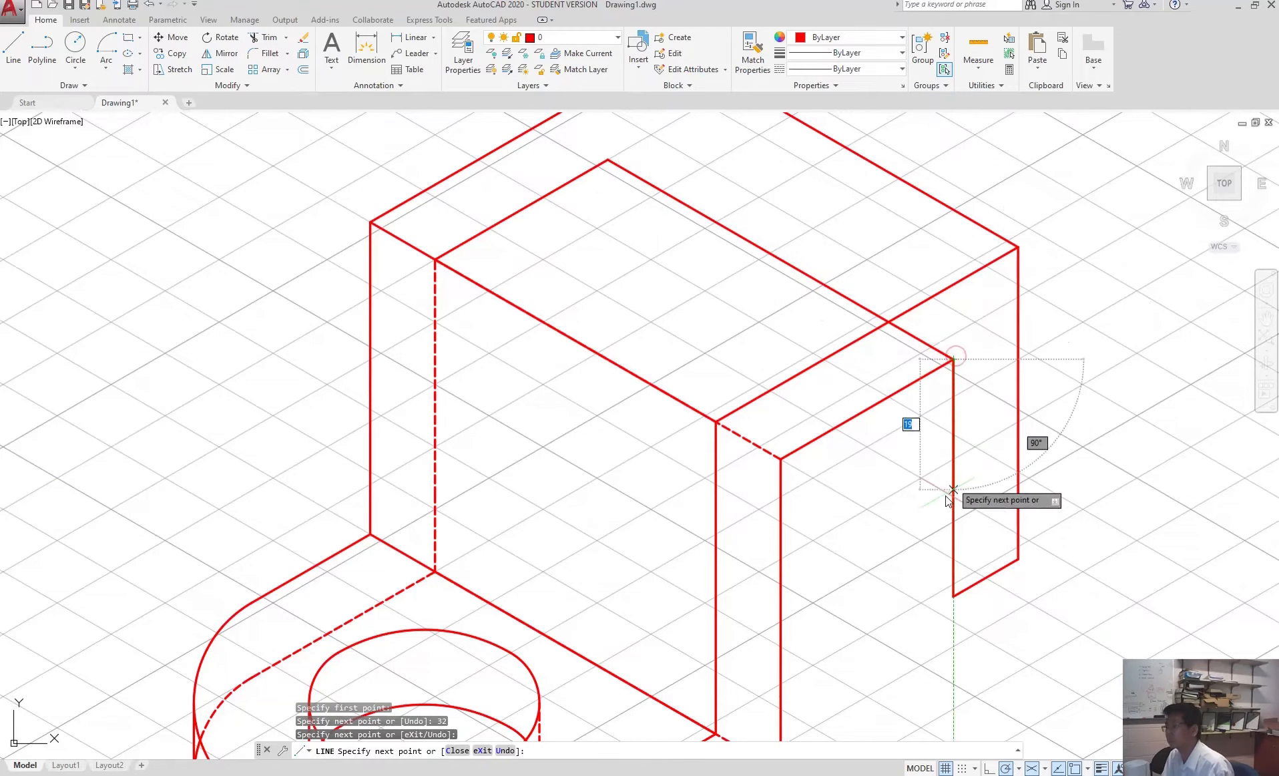
{"action": "key", "text": "Escape"}
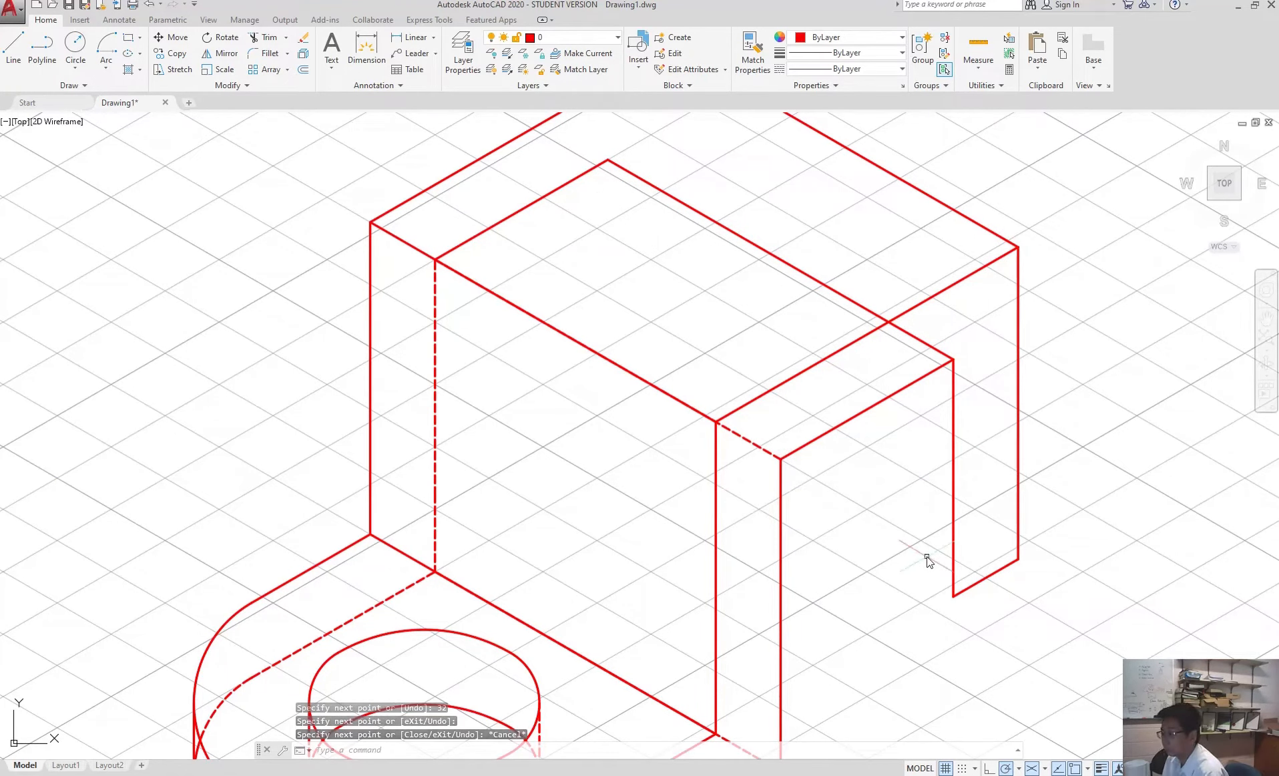
Draw a 64-unit line at 150° from the arm's inner lower corner, then up to the far end of the 32-unit line.
{"action": "key", "text": "Return"}
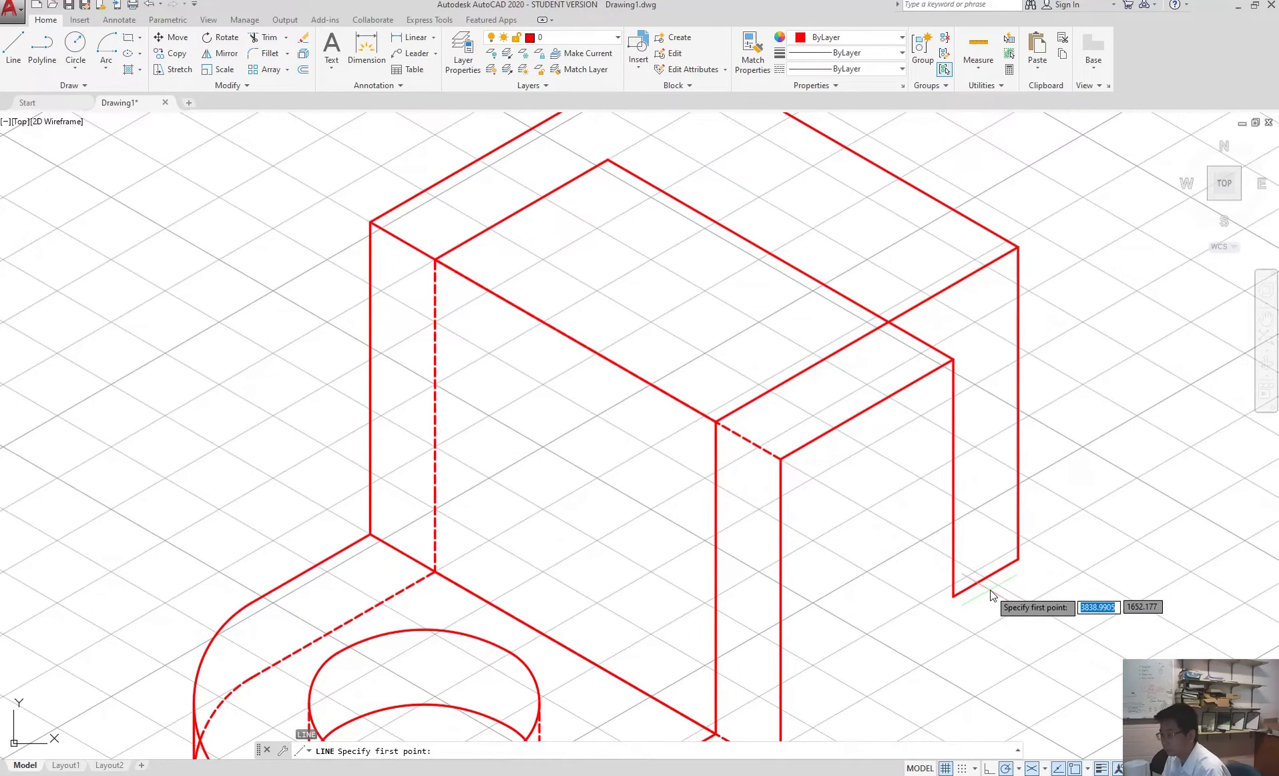
{"action": "left_click", "coordinate": [955, 595]}
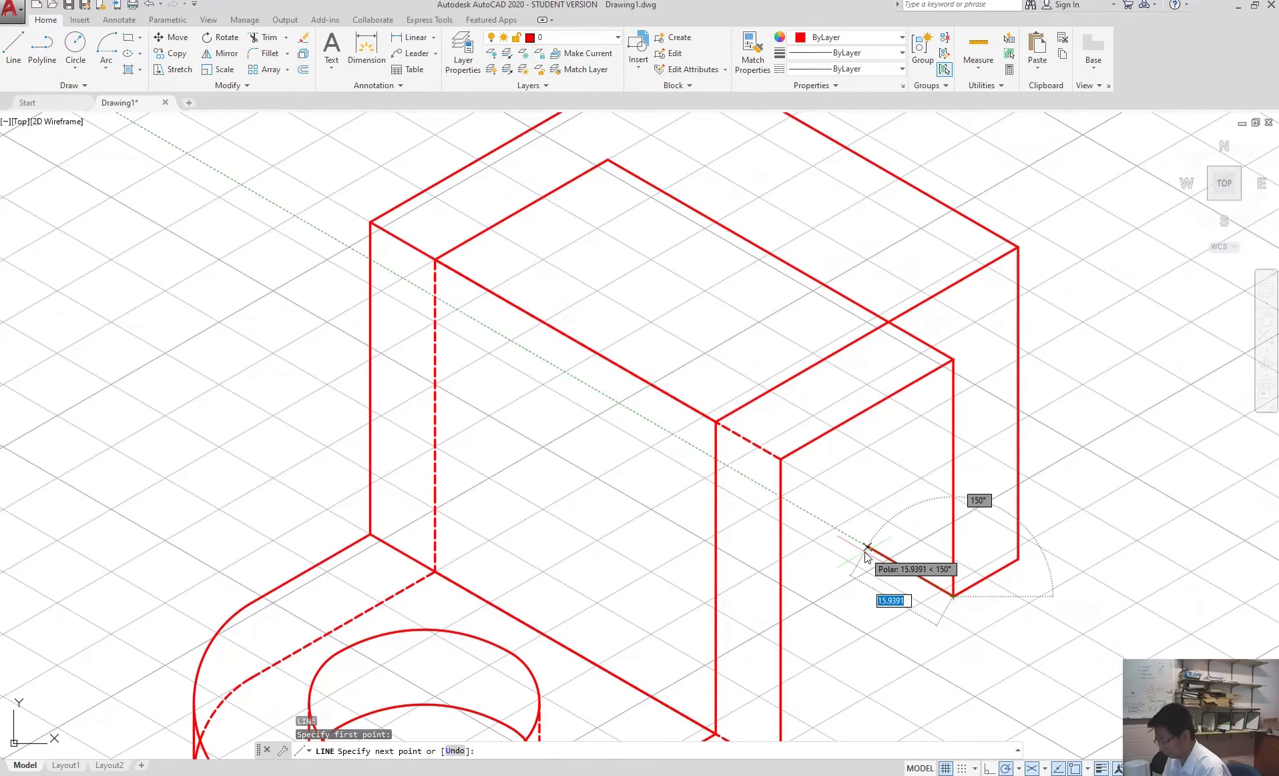
{"action": "type", "text": "647"}
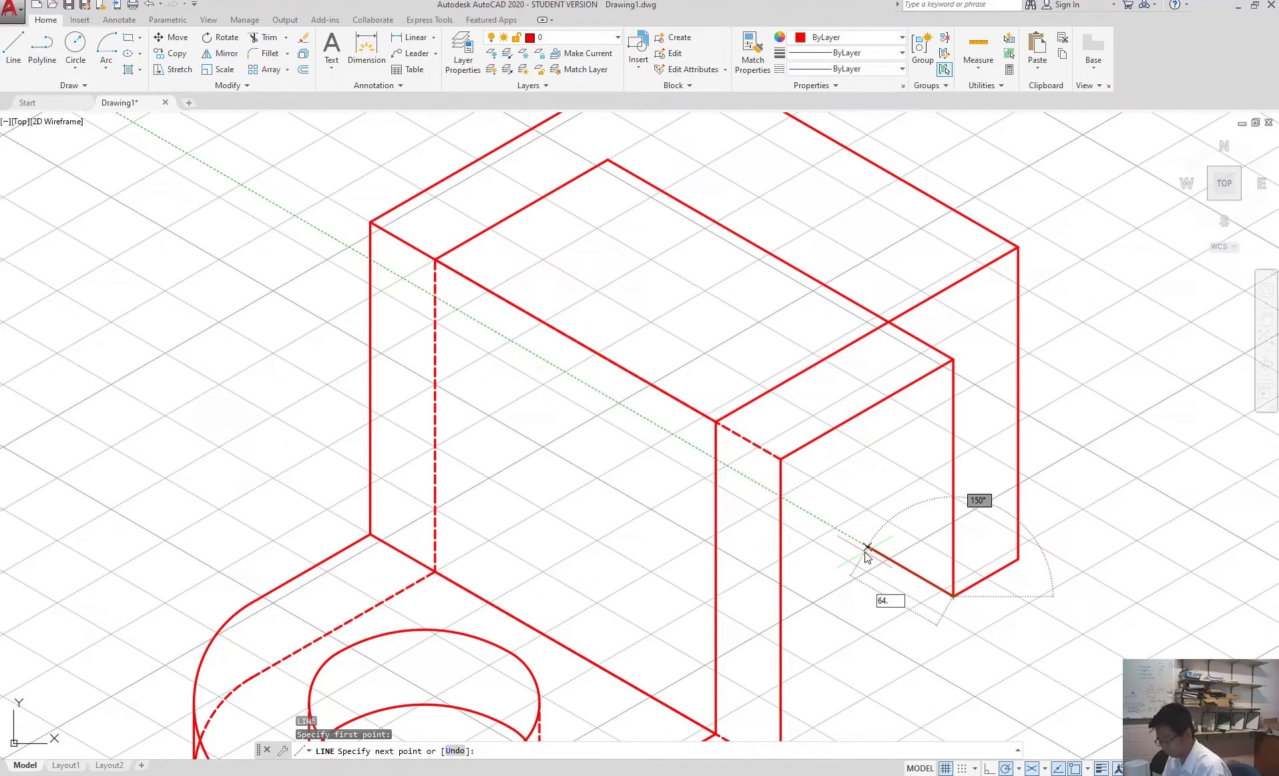
{"action": "key", "text": "Return"}
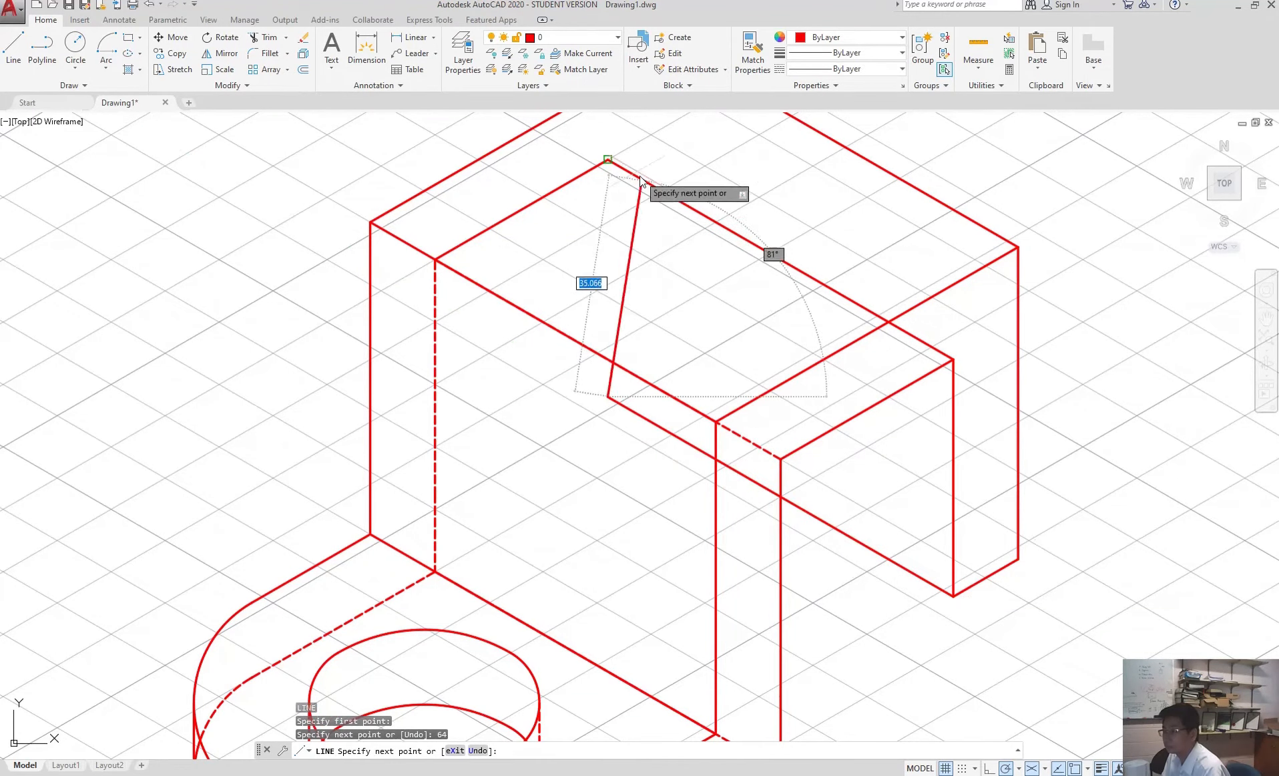
{"action": "left_click", "coordinate": [609, 160]}
{"action": "key", "text": "Escape"}
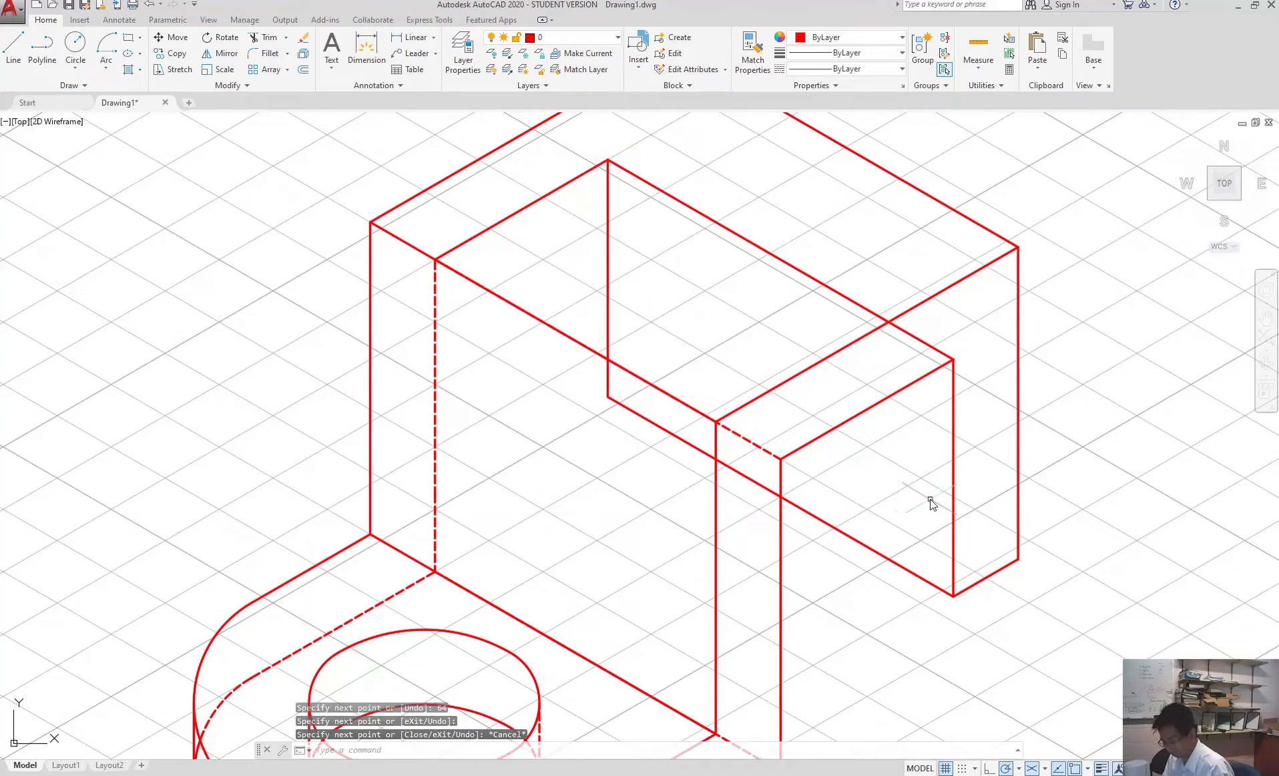
Draw a 64-unit line at 150° from the arm's outer lower corner, followed by a 50-unit line straight up.
{"action": "type", "text": "l"}
{"action": "key", "text": "Return"}
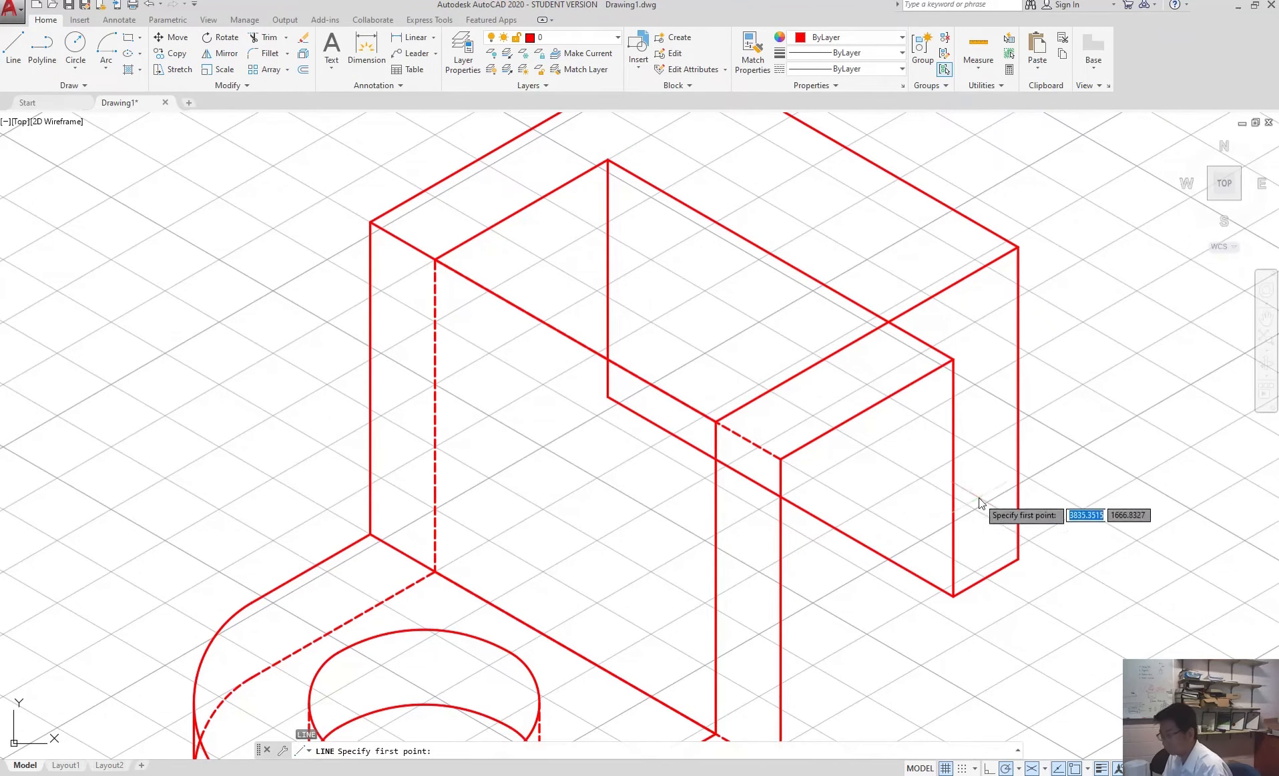
{"action": "left_click", "coordinate": [1016, 560]}
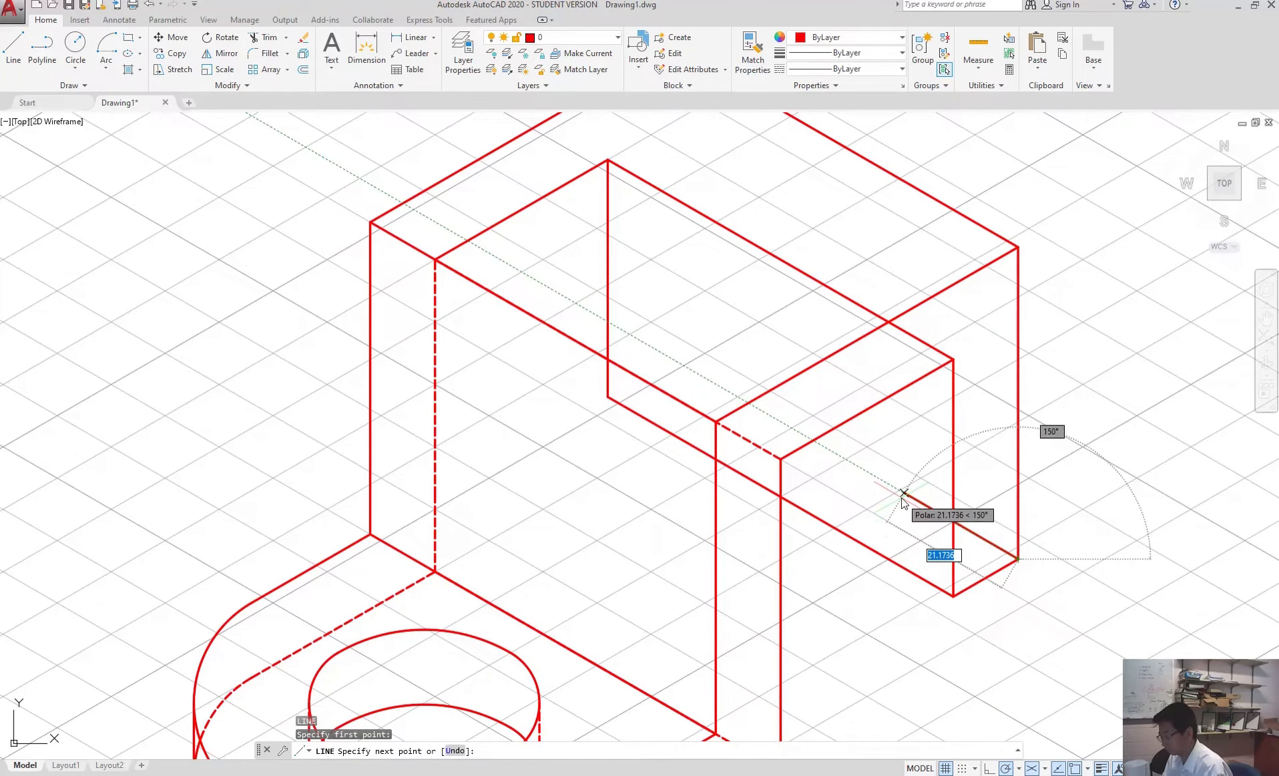
{"action": "type", "text": "64"}
{"action": "key", "text": "Return"}
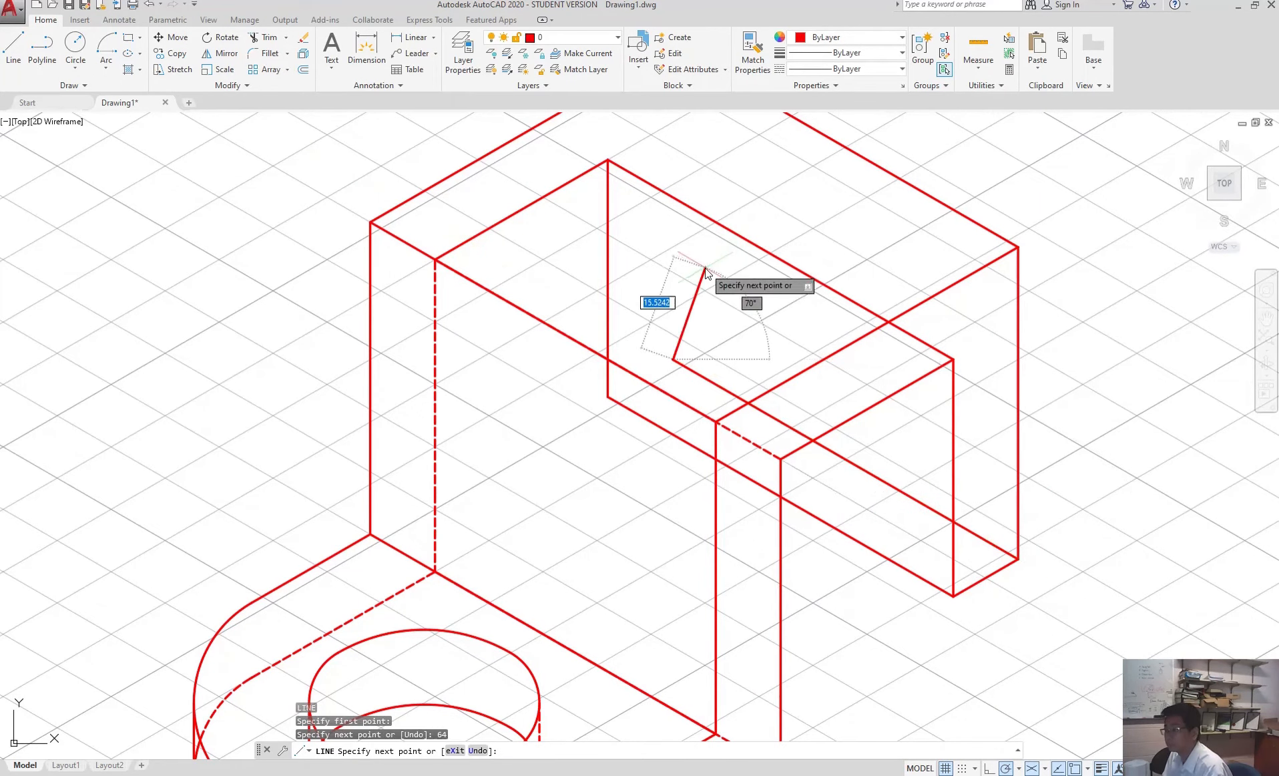
{"action": "type", "text": "50"}
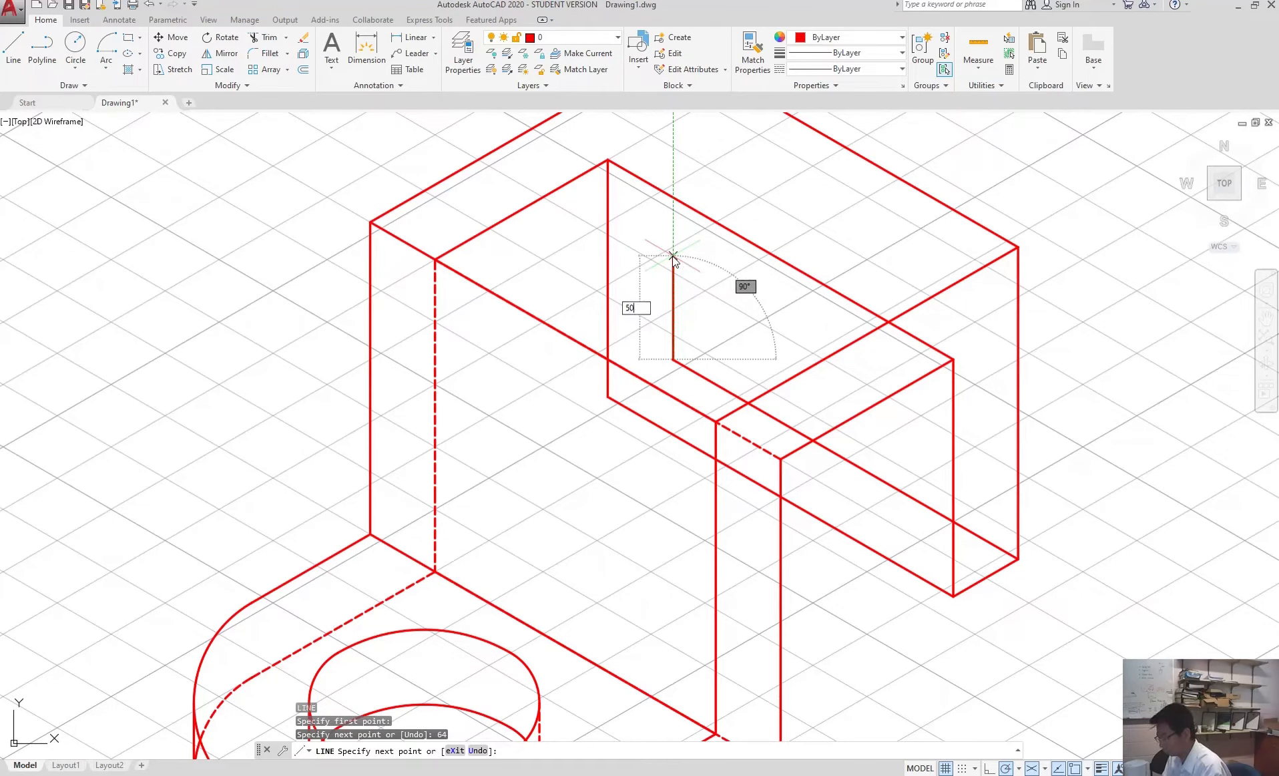
{"action": "key", "text": "Return"}
{"action": "key", "text": "Escape"}
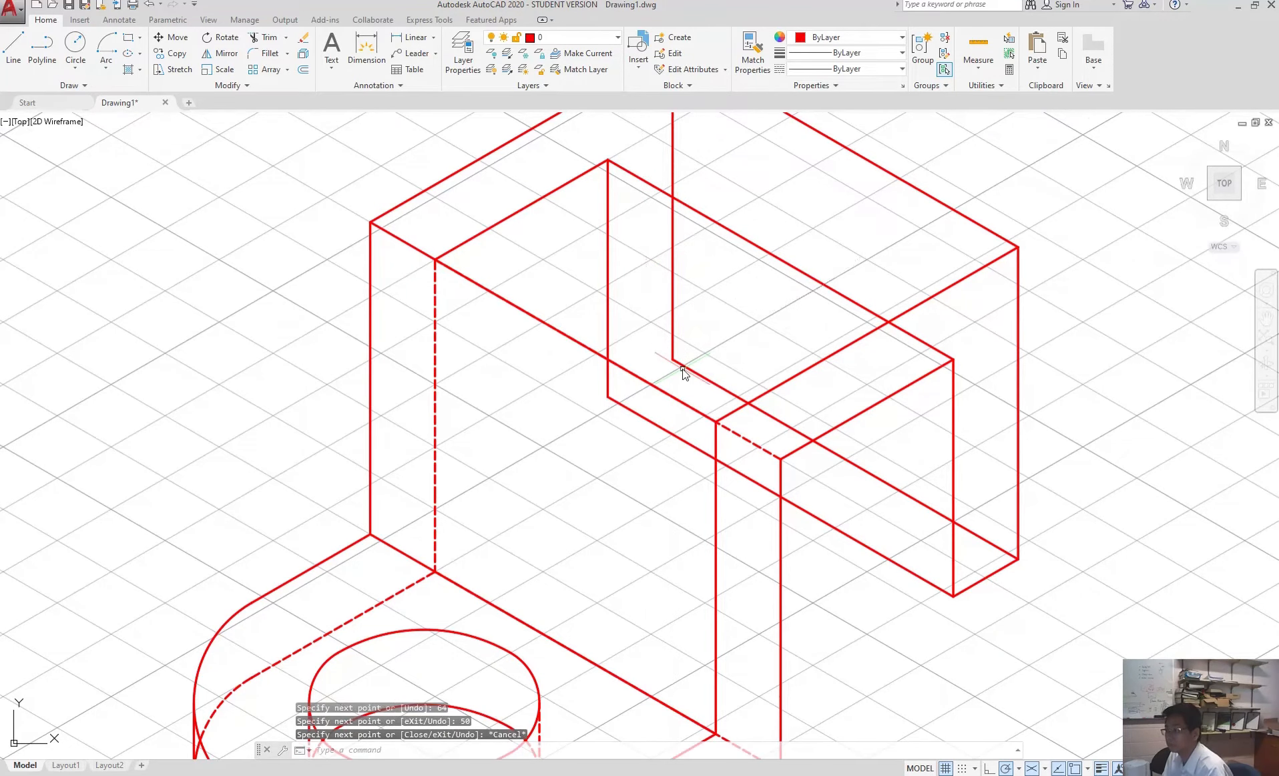
Move the arm's concealed 32-unit and upper 64-unit inner edges, outer back vertical and outer lower 64-unit edge to the hiddenline layer.
{"action": "scroll", "coordinate": [684, 372], "scroll_direction": "down", "scroll_amount": 3}
{"action": "scroll", "coordinate": [965, 362], "scroll_direction": "up", "scroll_amount": 3}
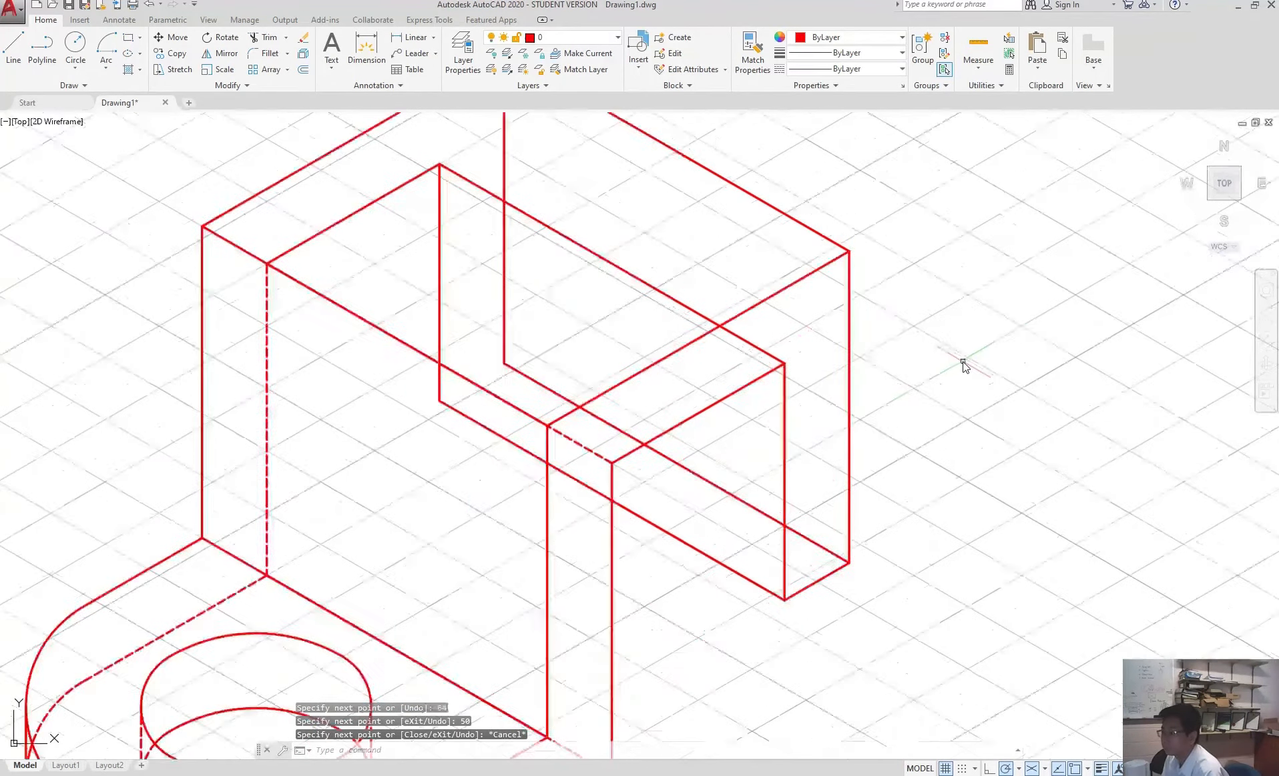
{"action": "scroll", "coordinate": [964, 365], "scroll_direction": "down", "scroll_amount": 2}
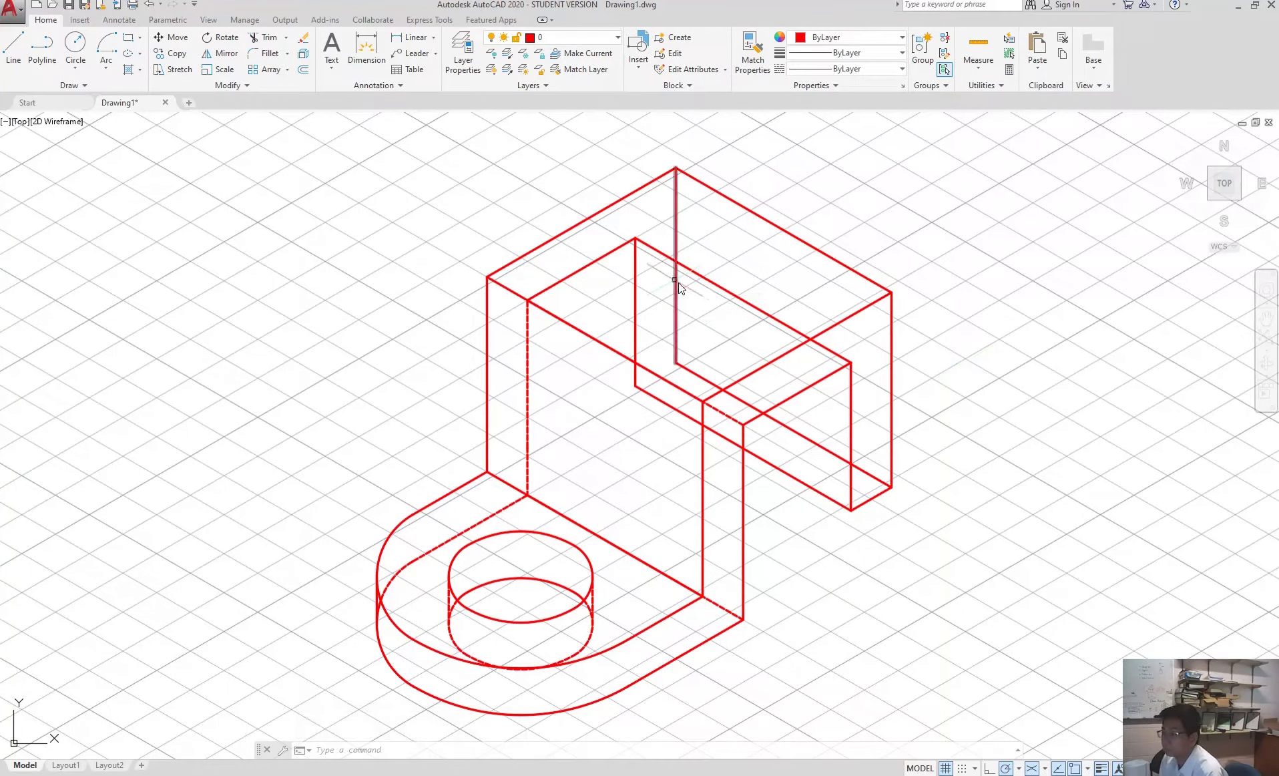
{"action": "left_click", "coordinate": [591, 256]}
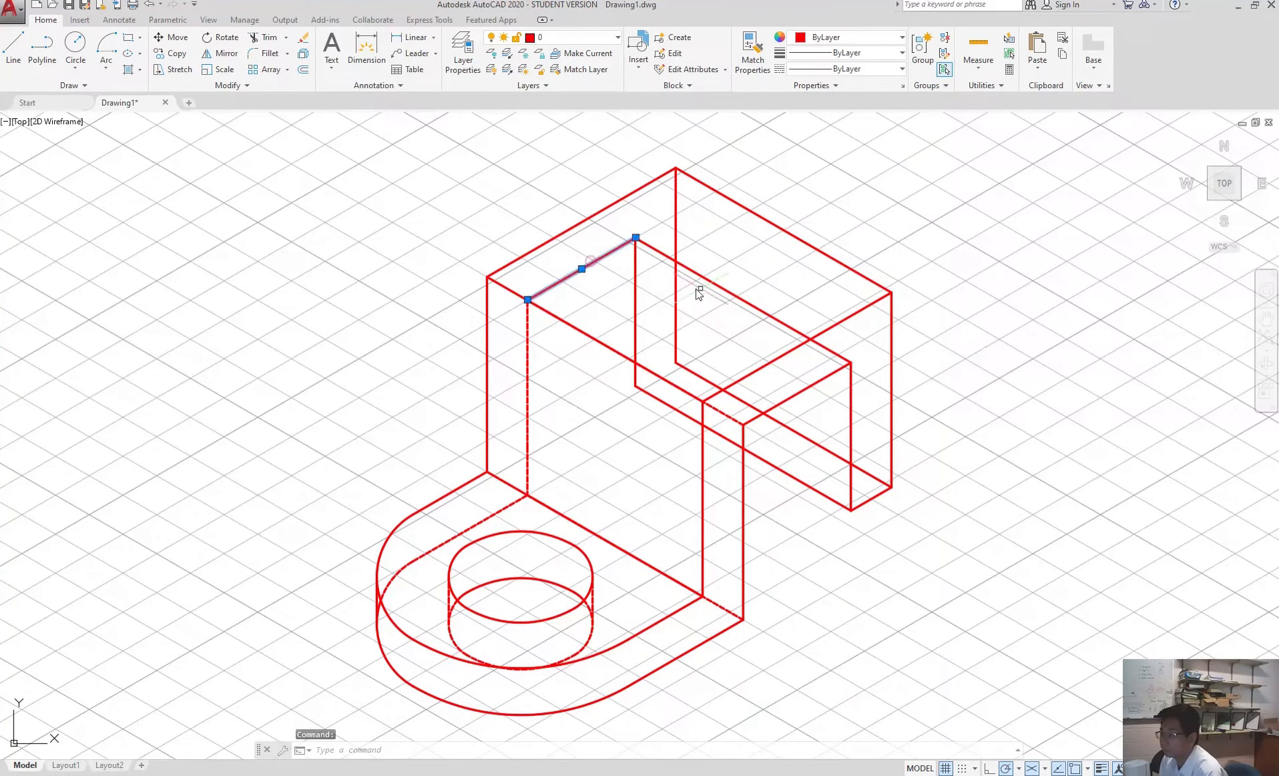
{"action": "left_click", "coordinate": [717, 285]}
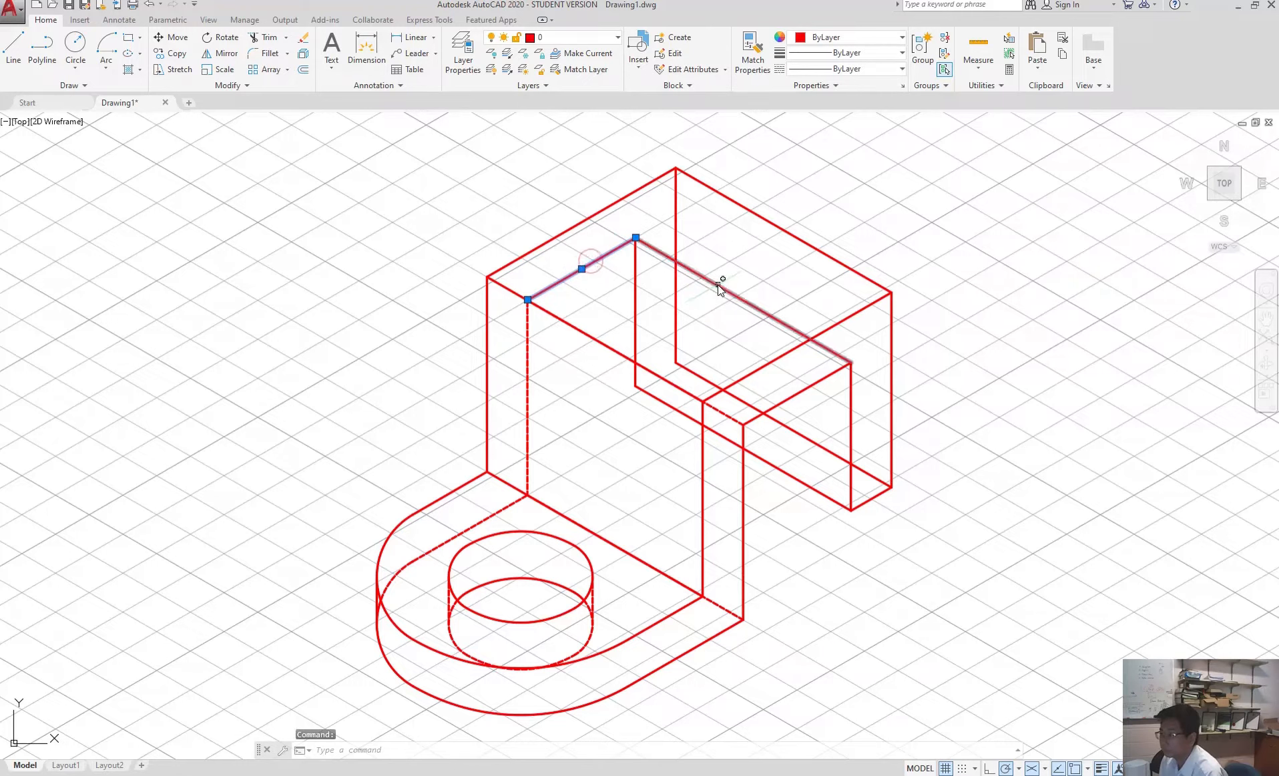
{"action": "left_click", "coordinate": [675, 221]}
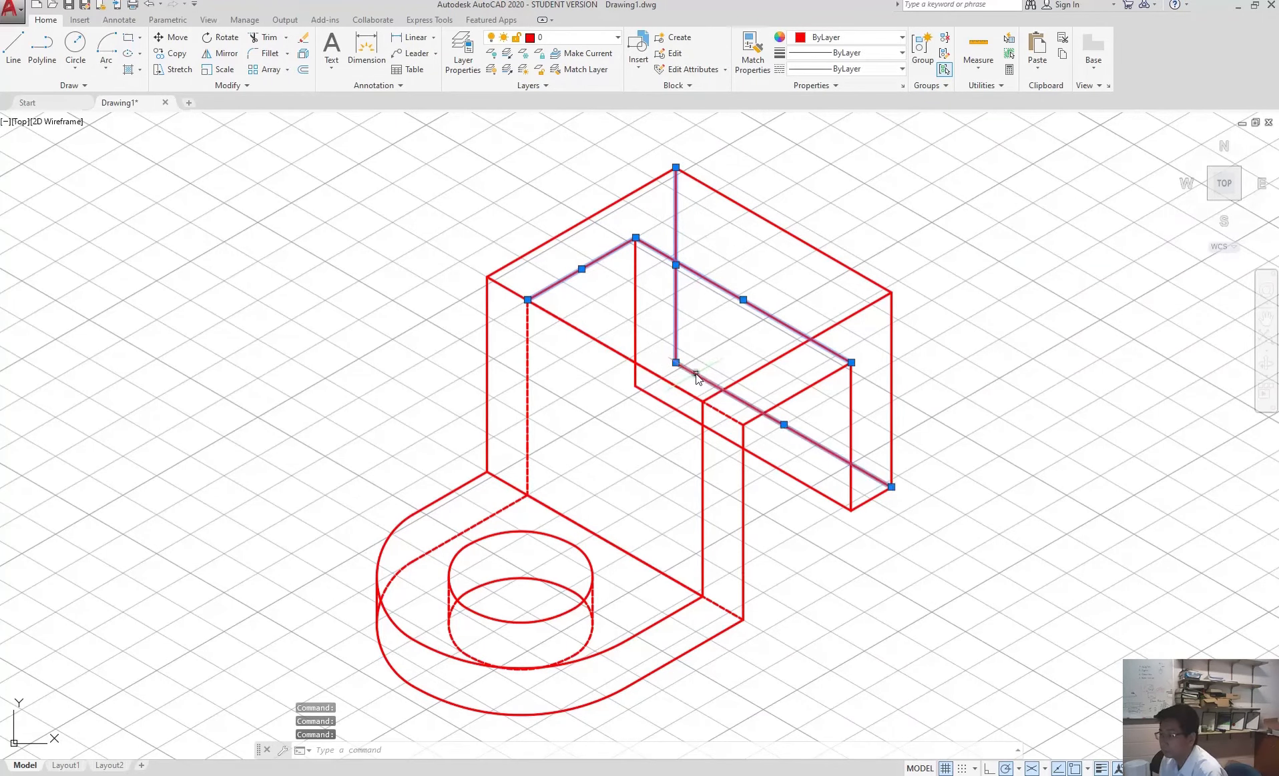
{"action": "left_click", "coordinate": [561, 37]}
{"action": "left_click", "coordinate": [557, 73]}
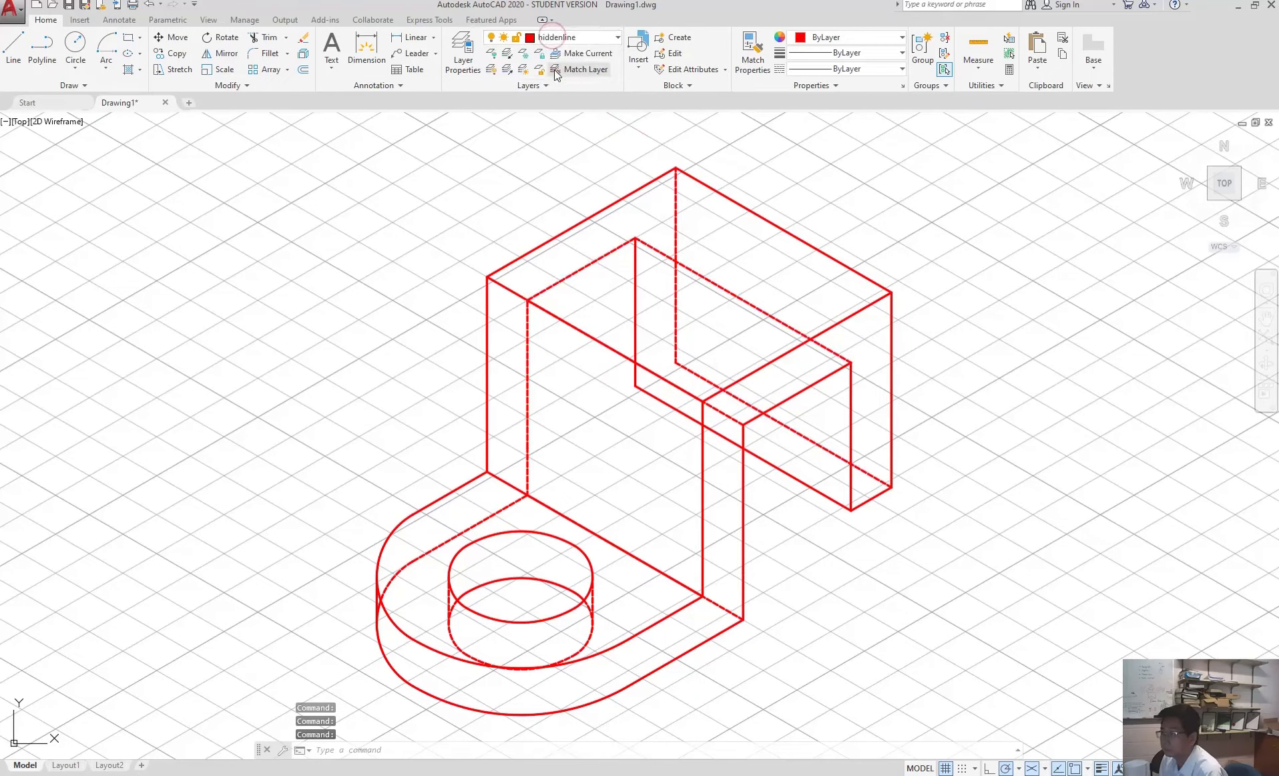
{"action": "left_click", "coordinate": [960, 265]}
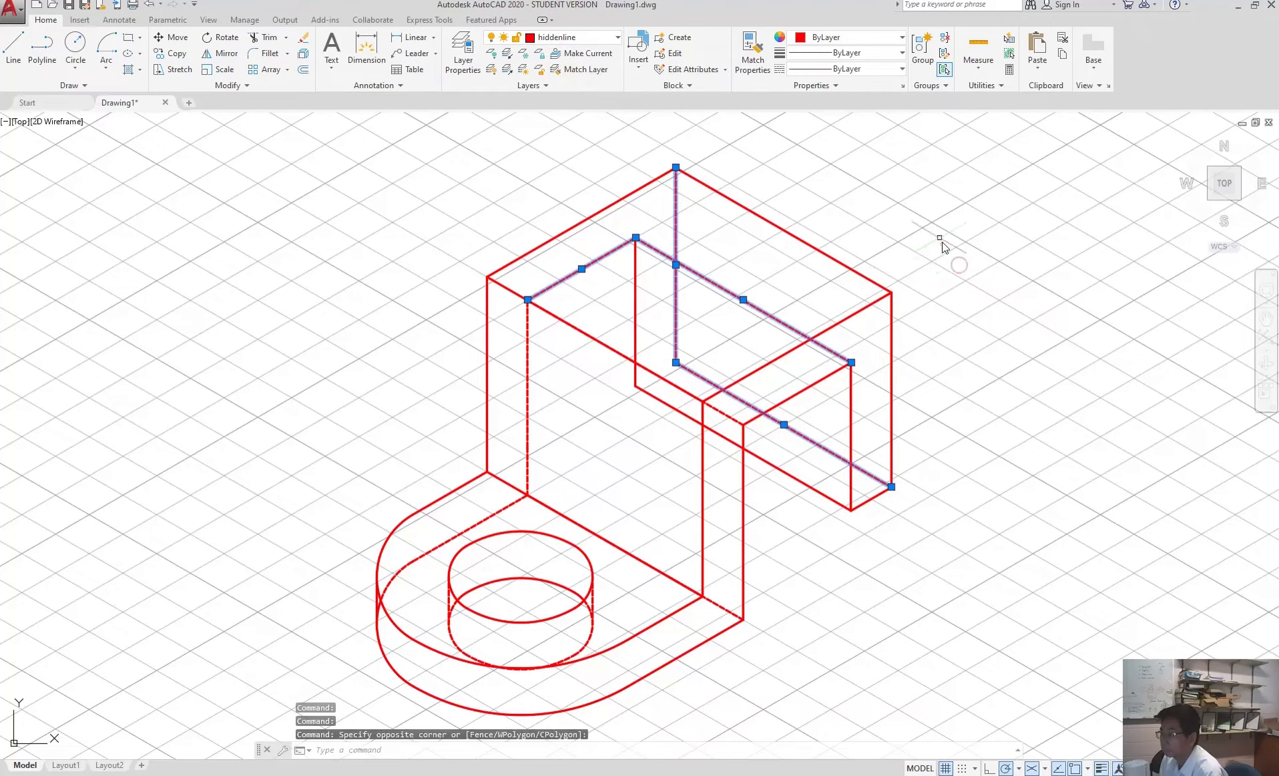
{"action": "key", "text": "Escape"}
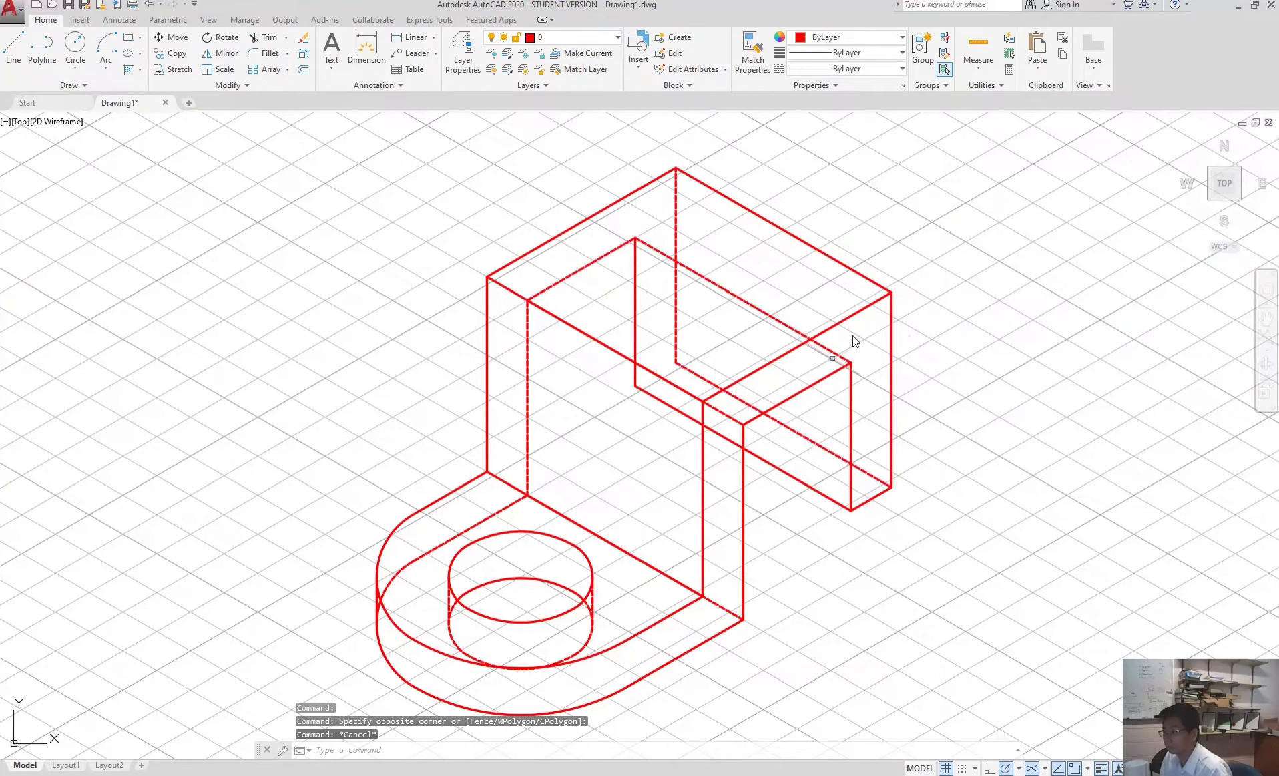
Draw a 12.5-unit line at 210°, starting 32 units at 330° from the midpoint of the arm's top 56-unit back left edge.
{"action": "scroll", "coordinate": [787, 477], "scroll_direction": "up", "scroll_amount": 2}
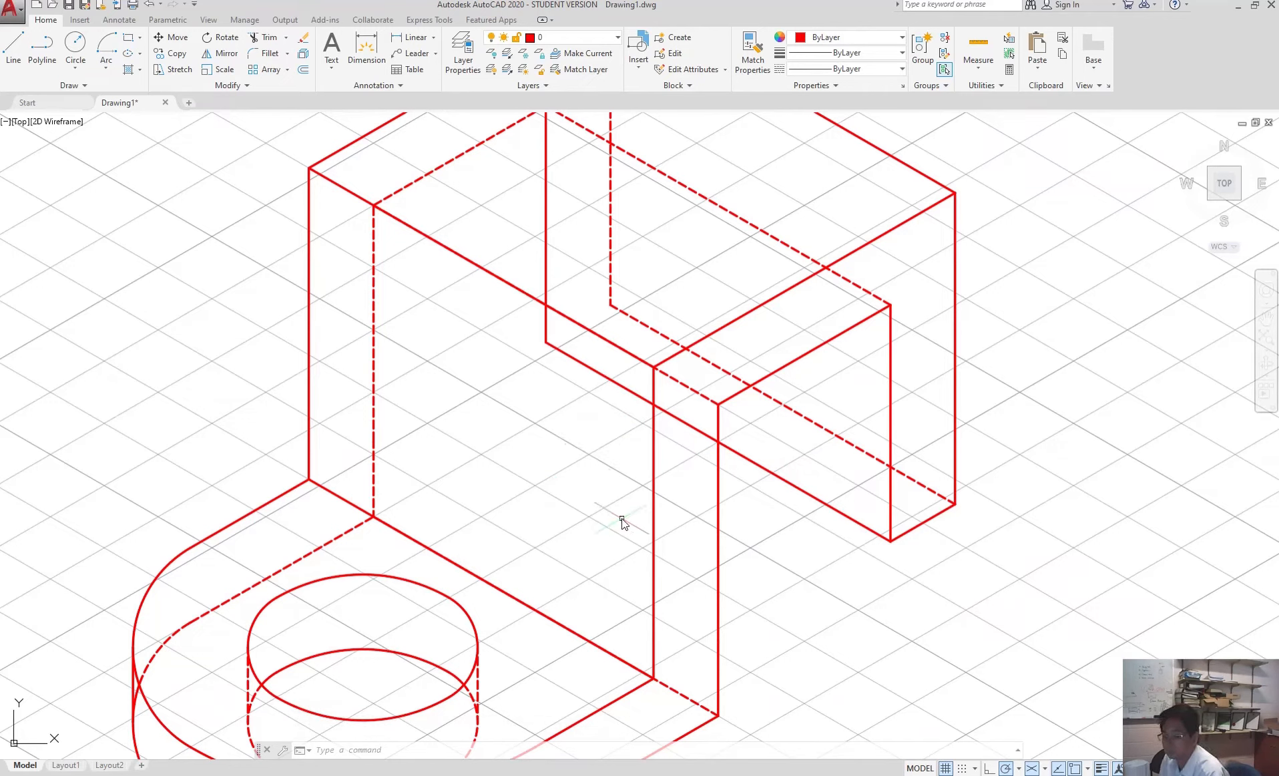
{"action": "scroll", "coordinate": [538, 533], "scroll_direction": "down", "scroll_amount": 5}
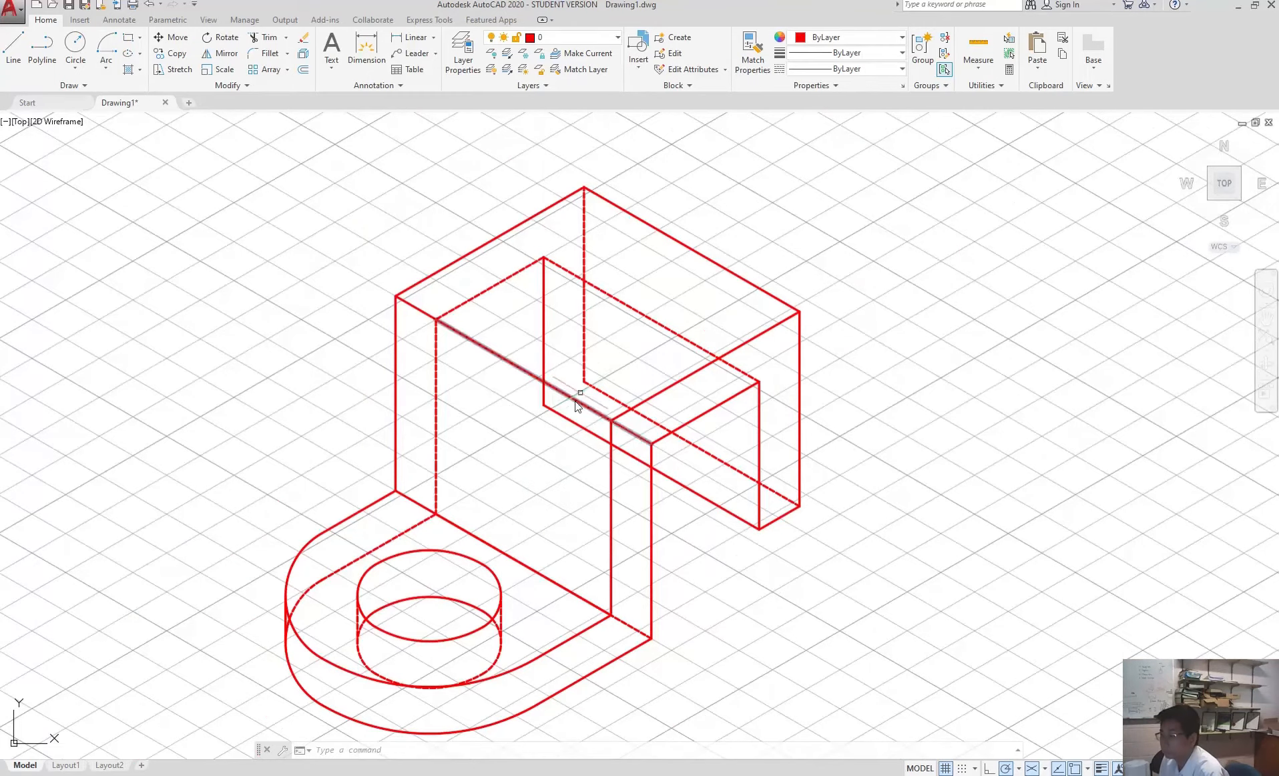
{"action": "scroll", "coordinate": [585, 387], "scroll_direction": "up", "scroll_amount": 5}
{"action": "scroll", "coordinate": [622, 385], "scroll_direction": "down", "scroll_amount": 3}
{"action": "scroll", "coordinate": [651, 251], "scroll_direction": "up", "scroll_amount": 3}
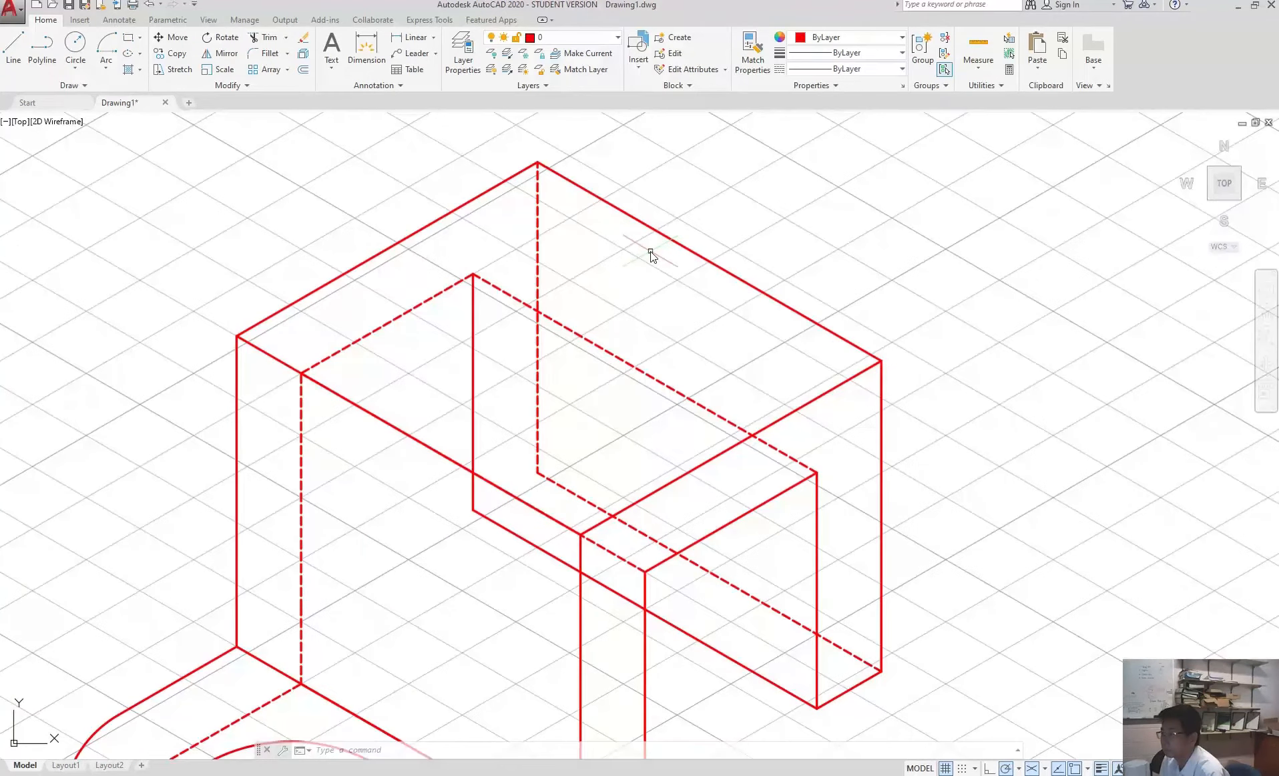
{"action": "key", "text": "Delete"}
{"action": "type", "text": "l"}
{"action": "key", "text": "Return"}
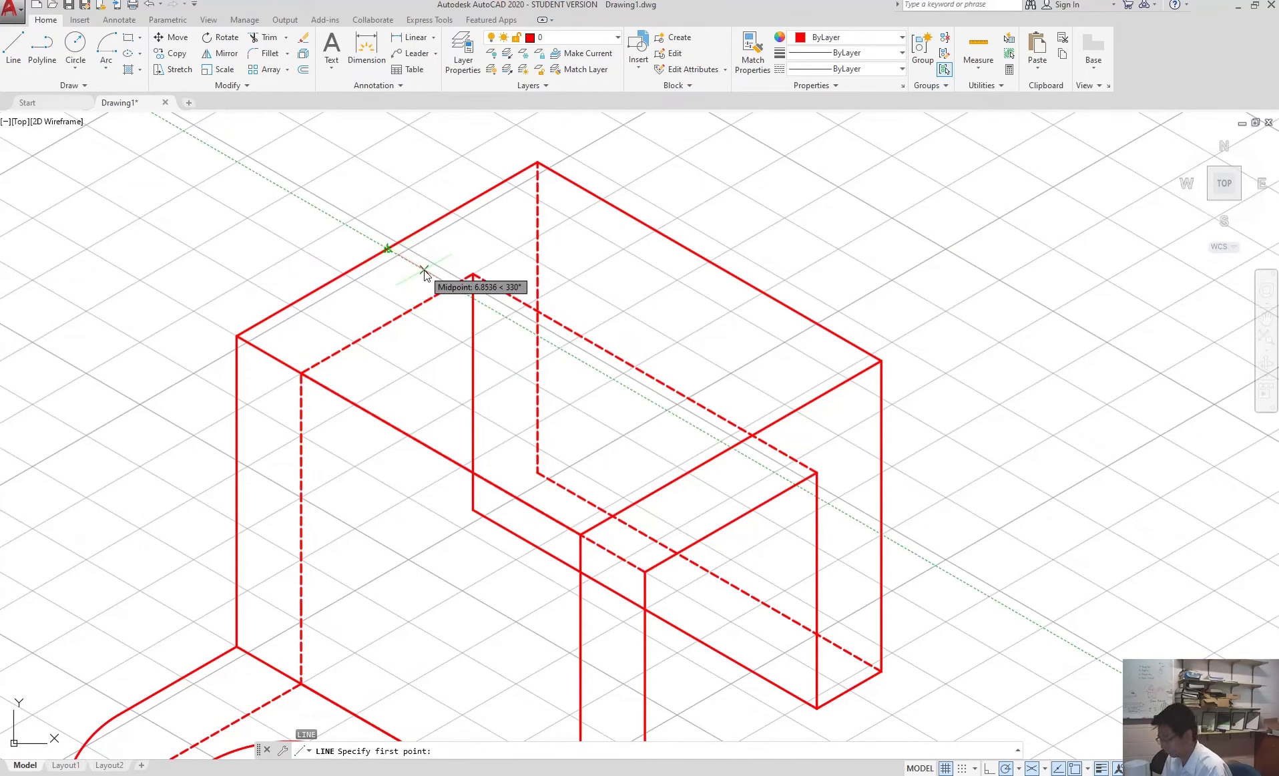
{"action": "type", "text": "32"}
{"action": "key", "text": "Return"}
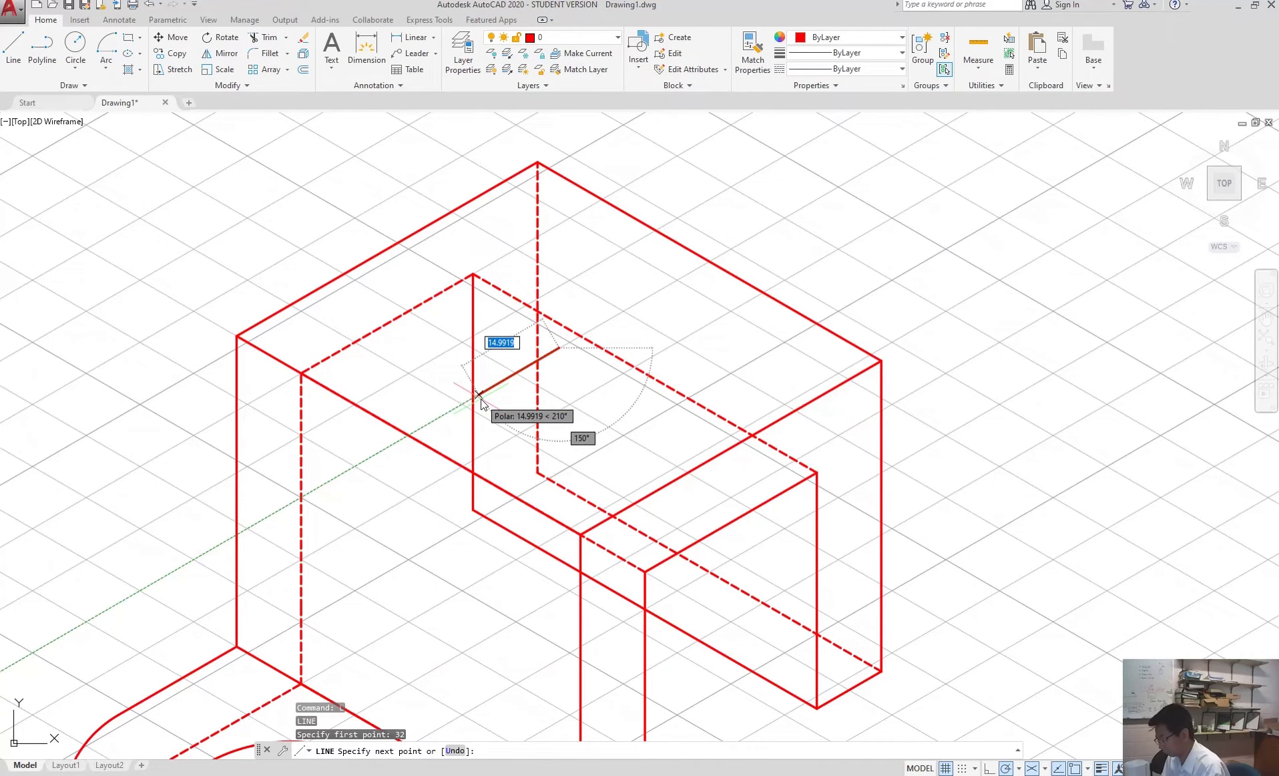
{"action": "type", "text": "12.5"}
{"action": "key", "text": "Return"}
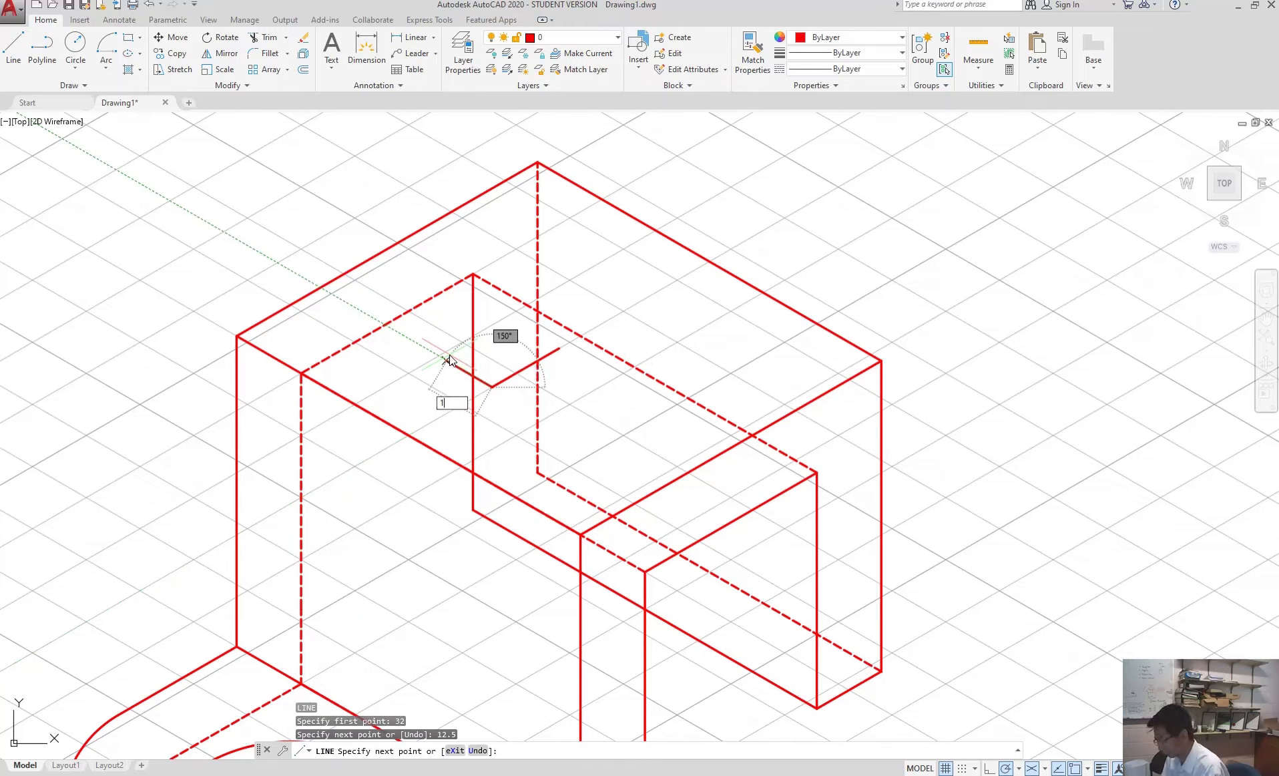
Complete a 25-unit isometric square from the 12.5-unit line's end, starting with 12.5 units at 150°, then erase the initial centre line.
{"action": "type", "text": "12.5"}
{"action": "key", "text": "Return"}
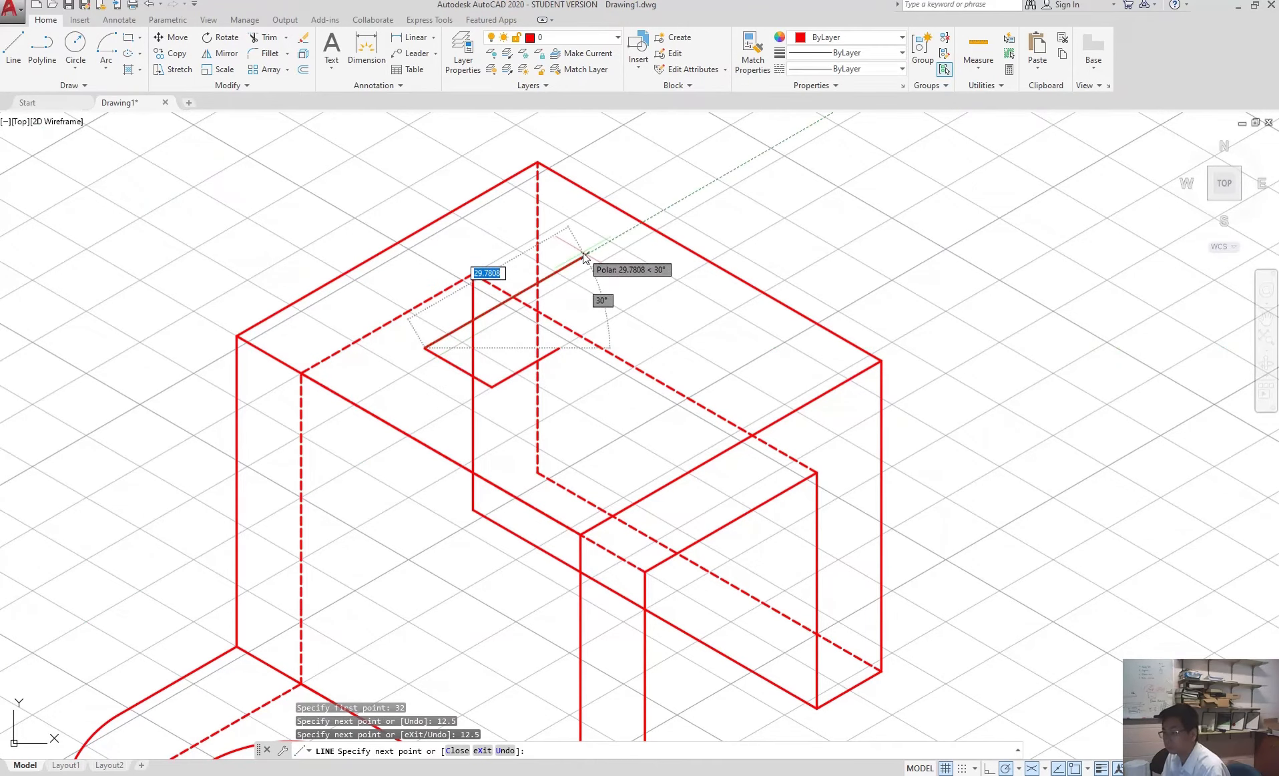
{"action": "type", "text": "25"}
{"action": "key", "text": "Return"}
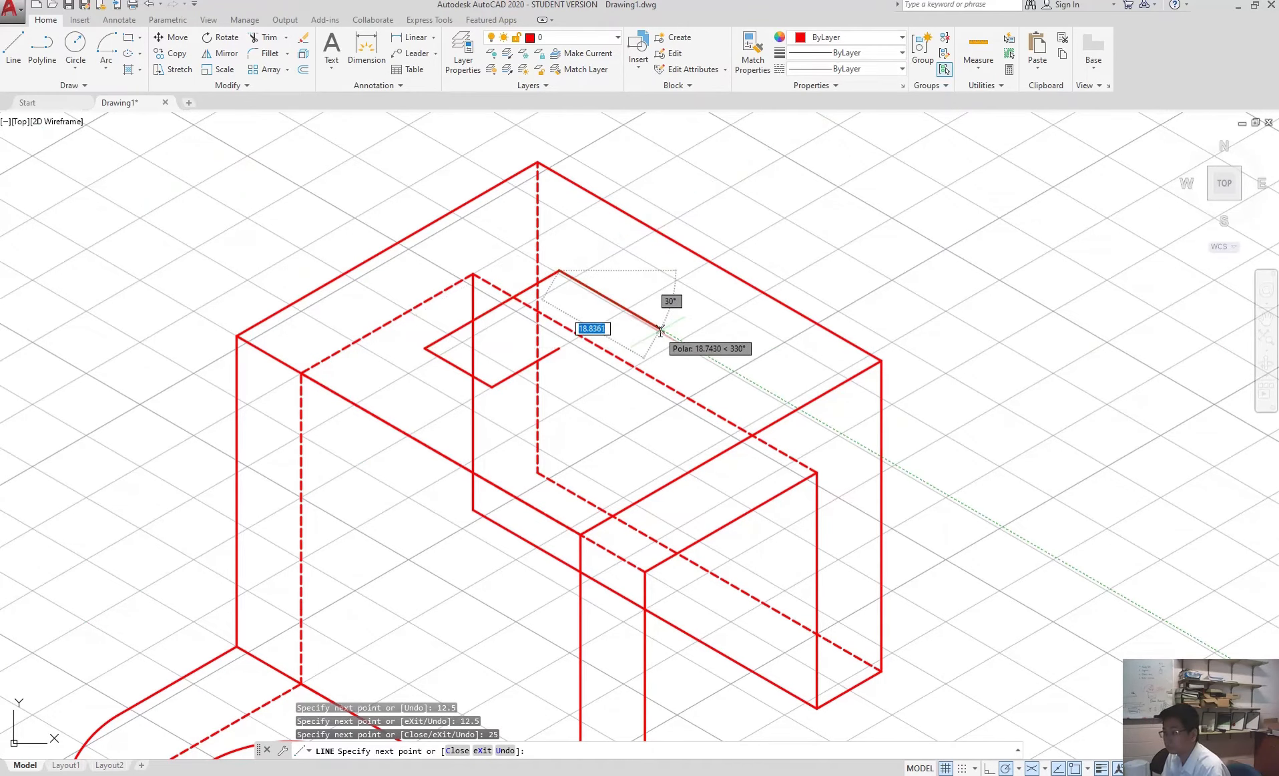
{"action": "type", "text": "25"}
{"action": "key", "text": "Return"}
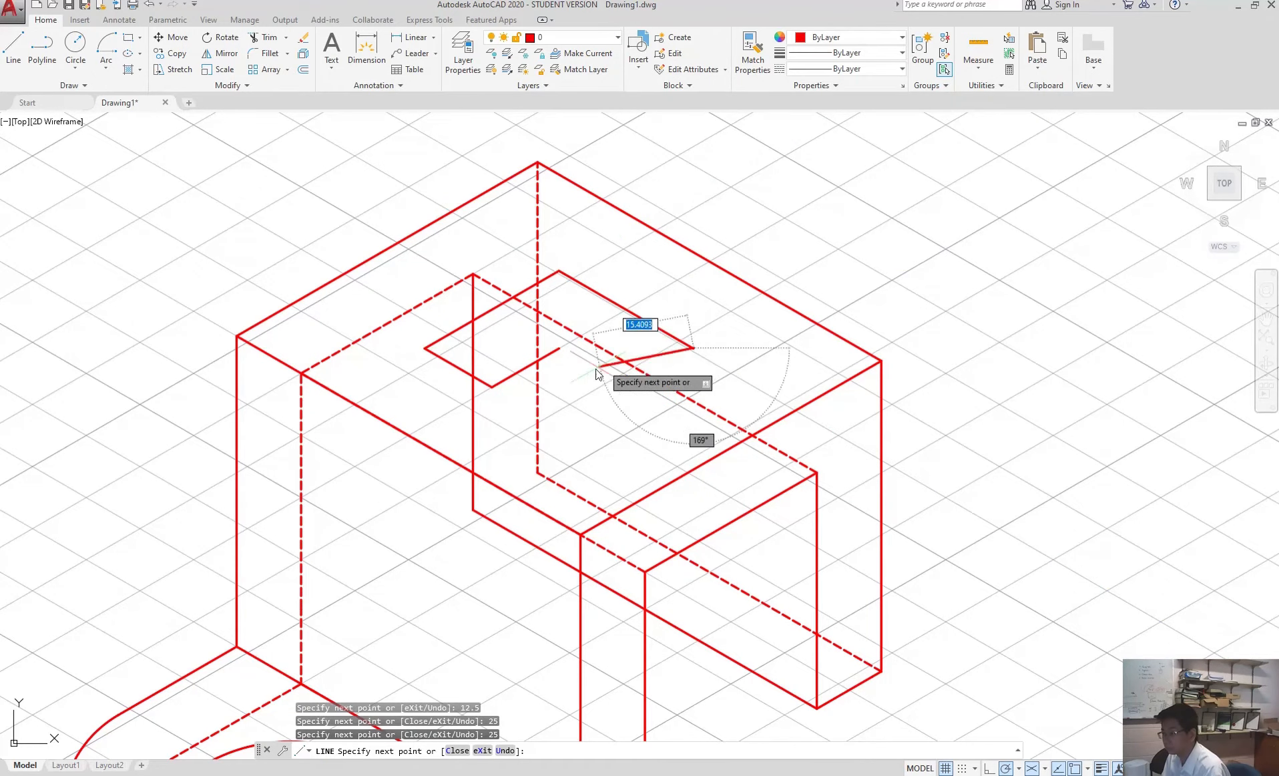
{"action": "type", "text": "25"}
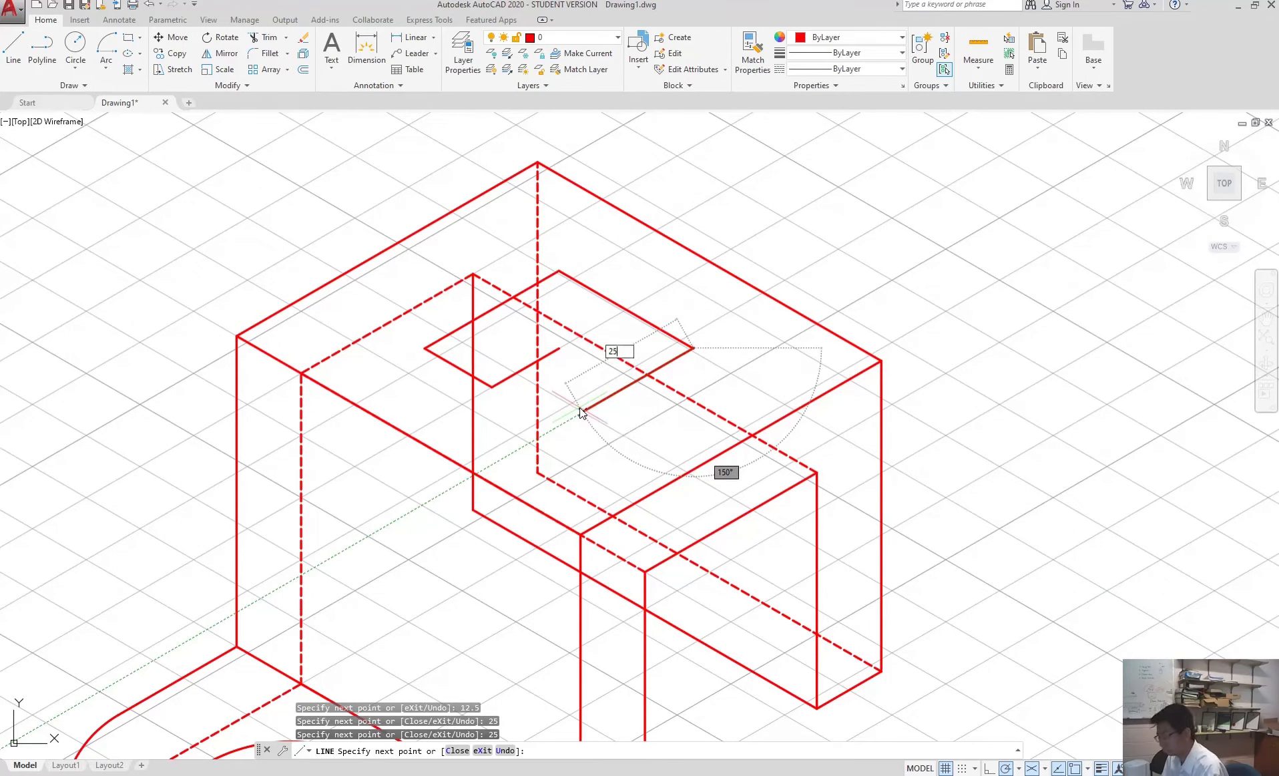
{"action": "key", "text": "Return"}
{"action": "left_click", "coordinate": [492, 386]}
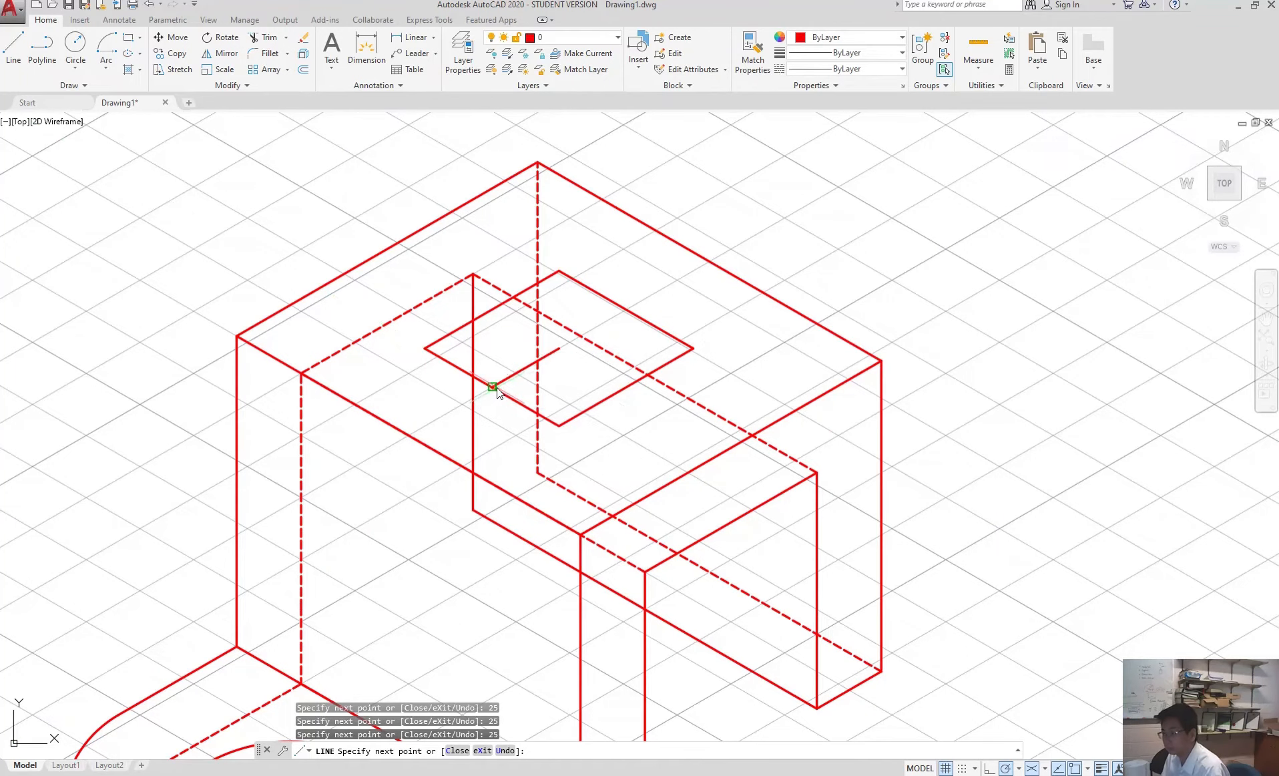
{"action": "key", "text": "Escape"}
{"action": "left_click", "coordinate": [528, 368]}
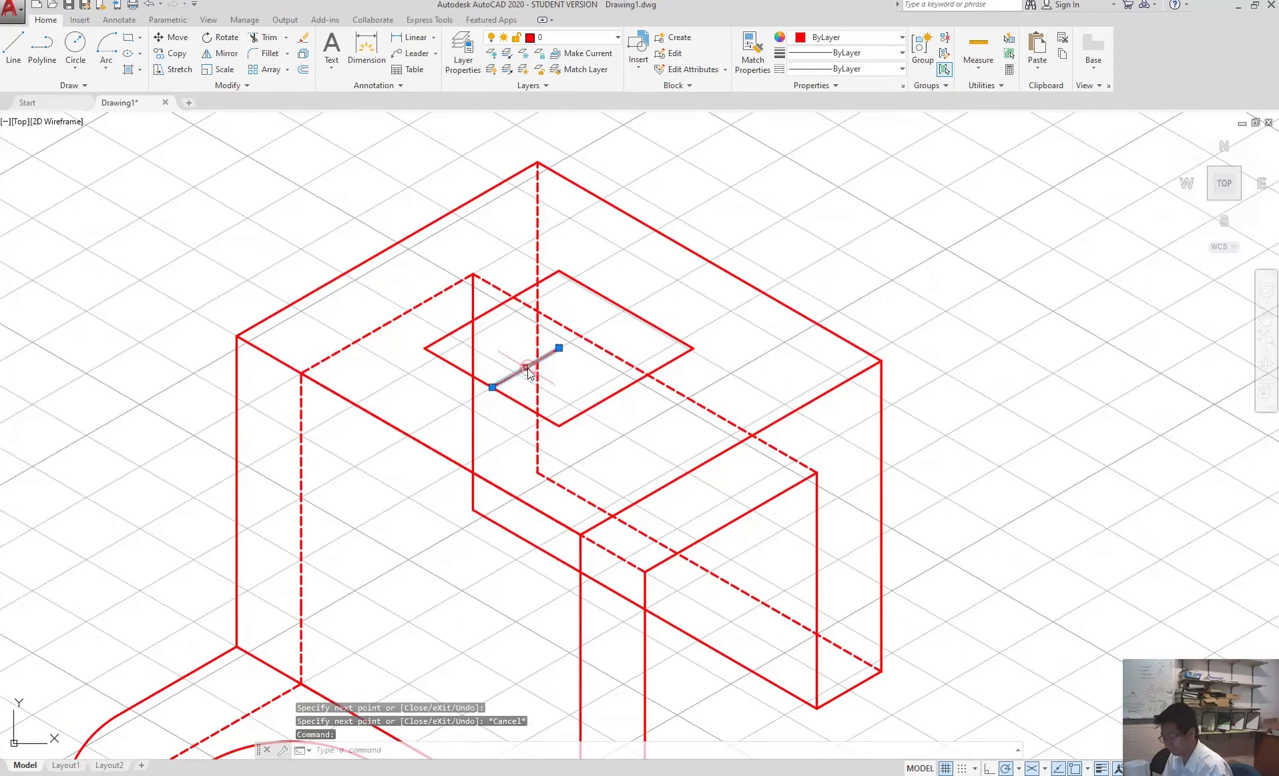
{"action": "key", "text": "Delete"}
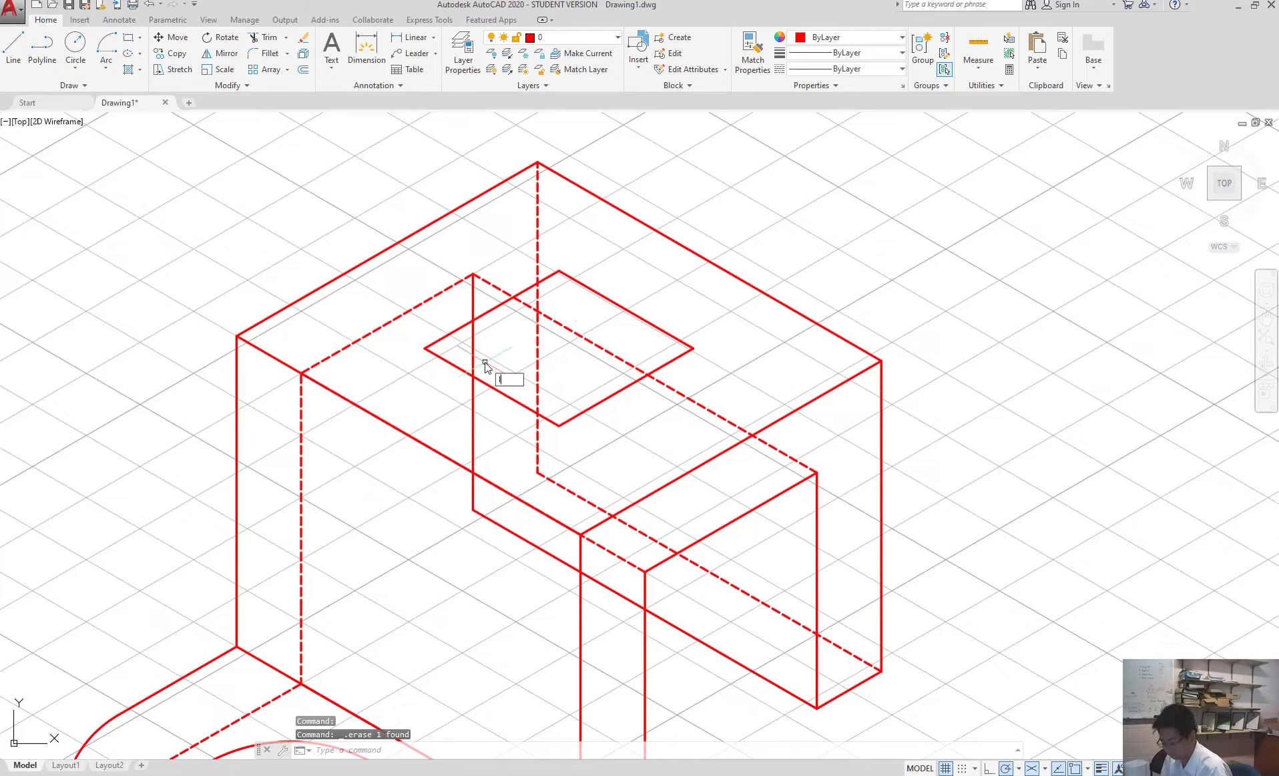
Draw two construction lines from the isometric square's bottom corner to the midpoints of its upper left and upper right sides.
{"action": "key", "text": "Return"}
{"action": "left_click", "coordinate": [557, 426]}
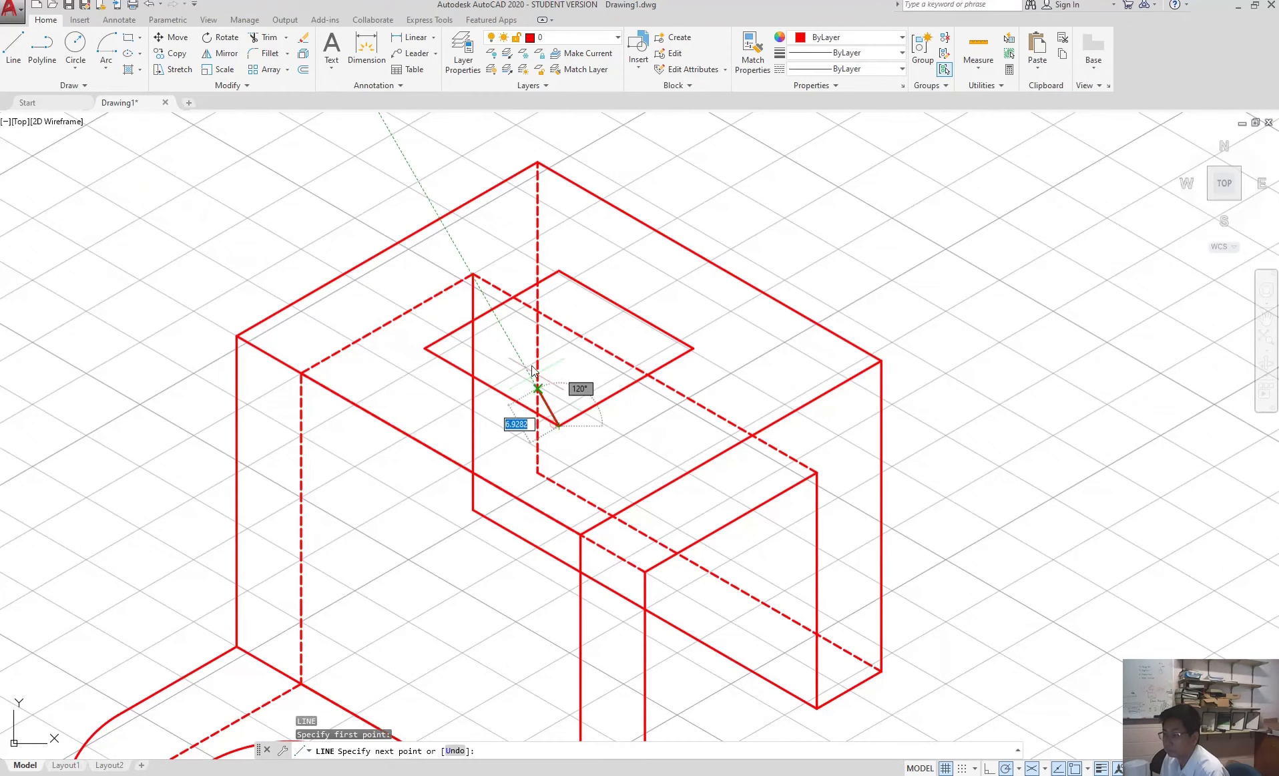
{"action": "left_click", "coordinate": [495, 308]}
{"action": "key", "text": "Escape"}
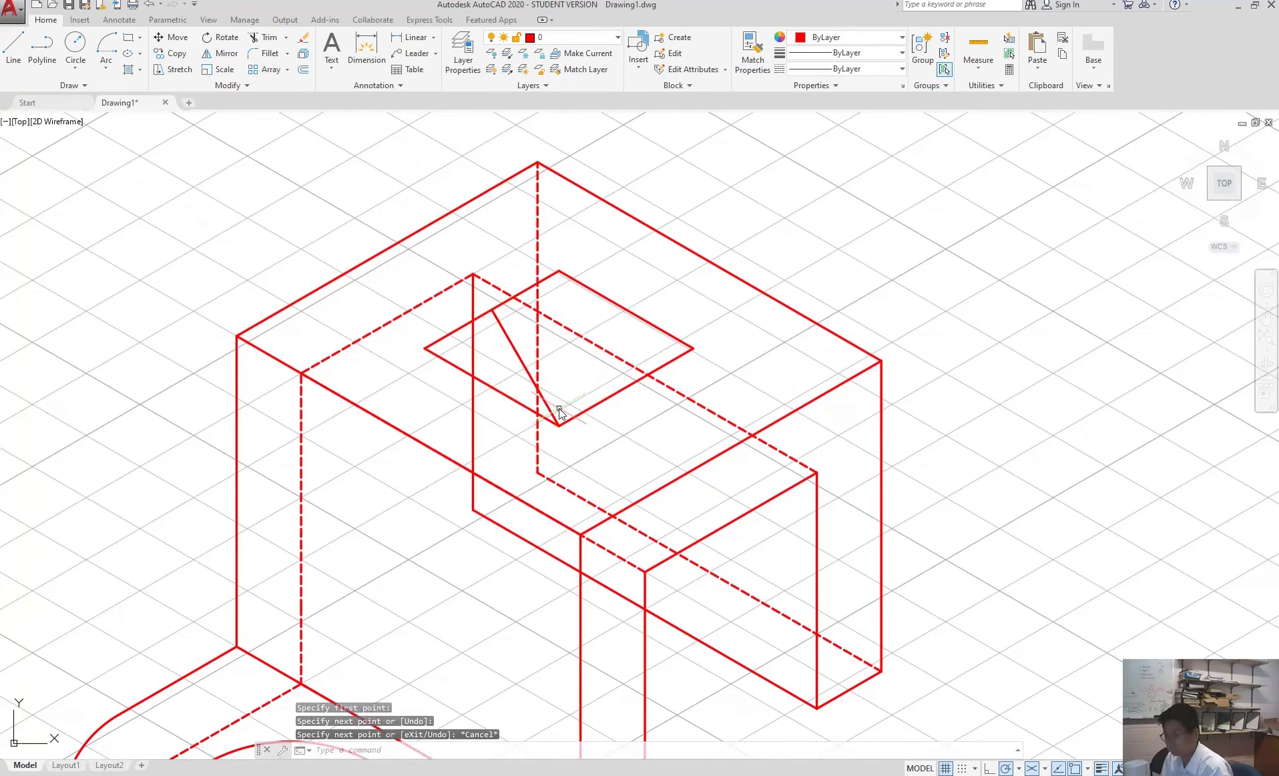
{"action": "key", "text": "Return"}
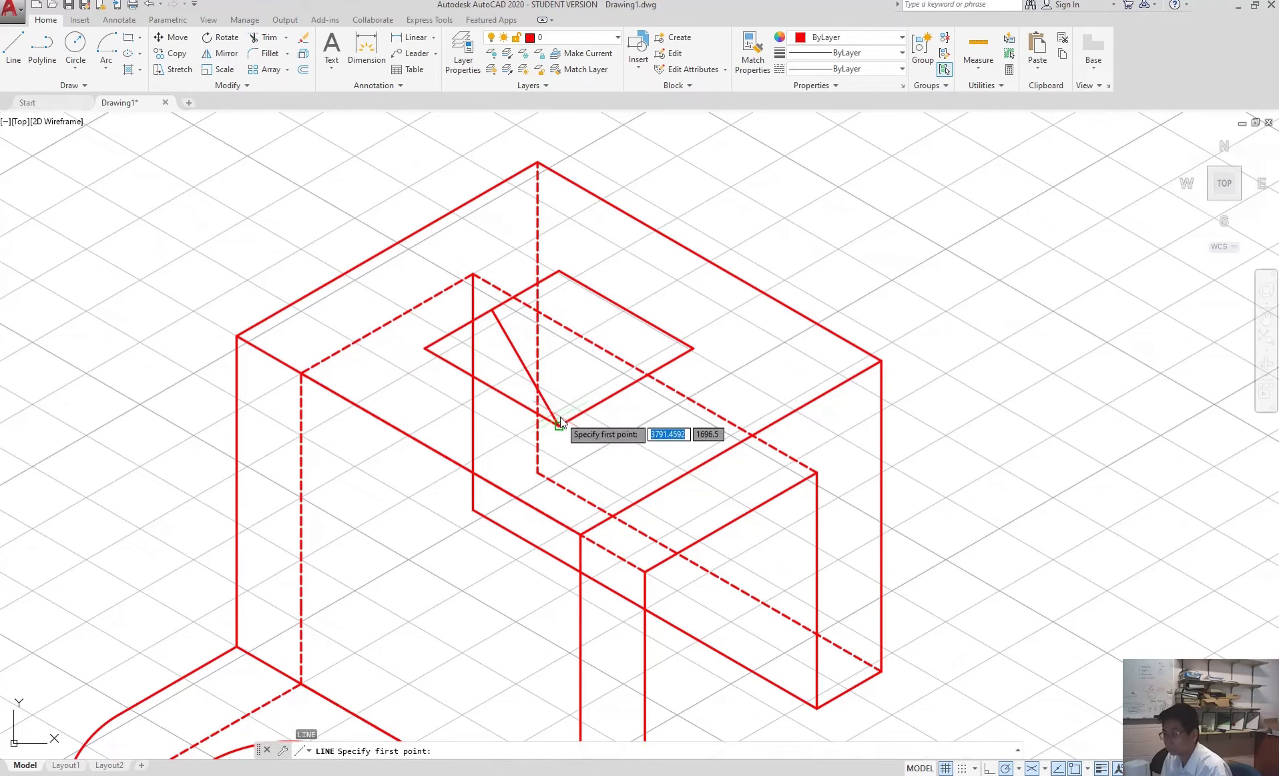
{"action": "left_click", "coordinate": [559, 426]}
{"action": "left_click", "coordinate": [630, 305]}
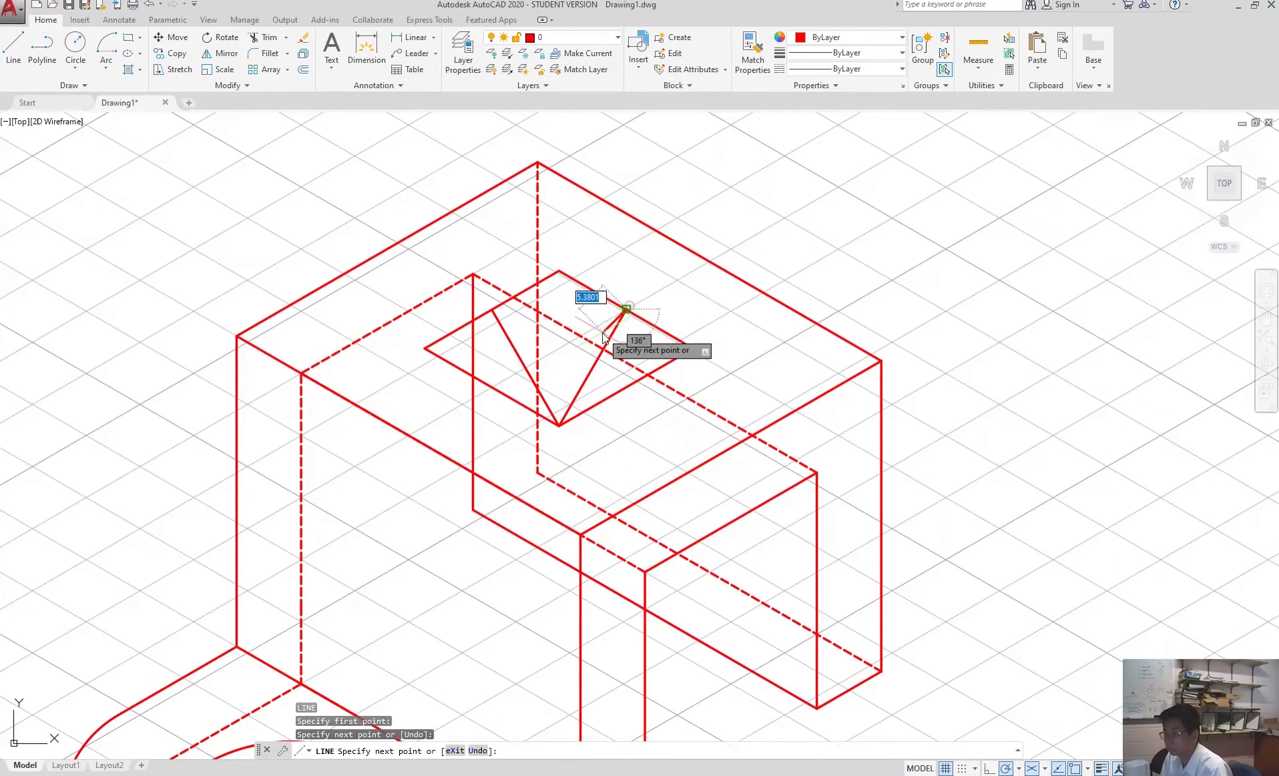
{"action": "key", "text": "Escape"}
Draw two construction lines from the isometric square's top corner to the midpoints of its lower left and lower right sides.
{"action": "key", "text": "Return"}
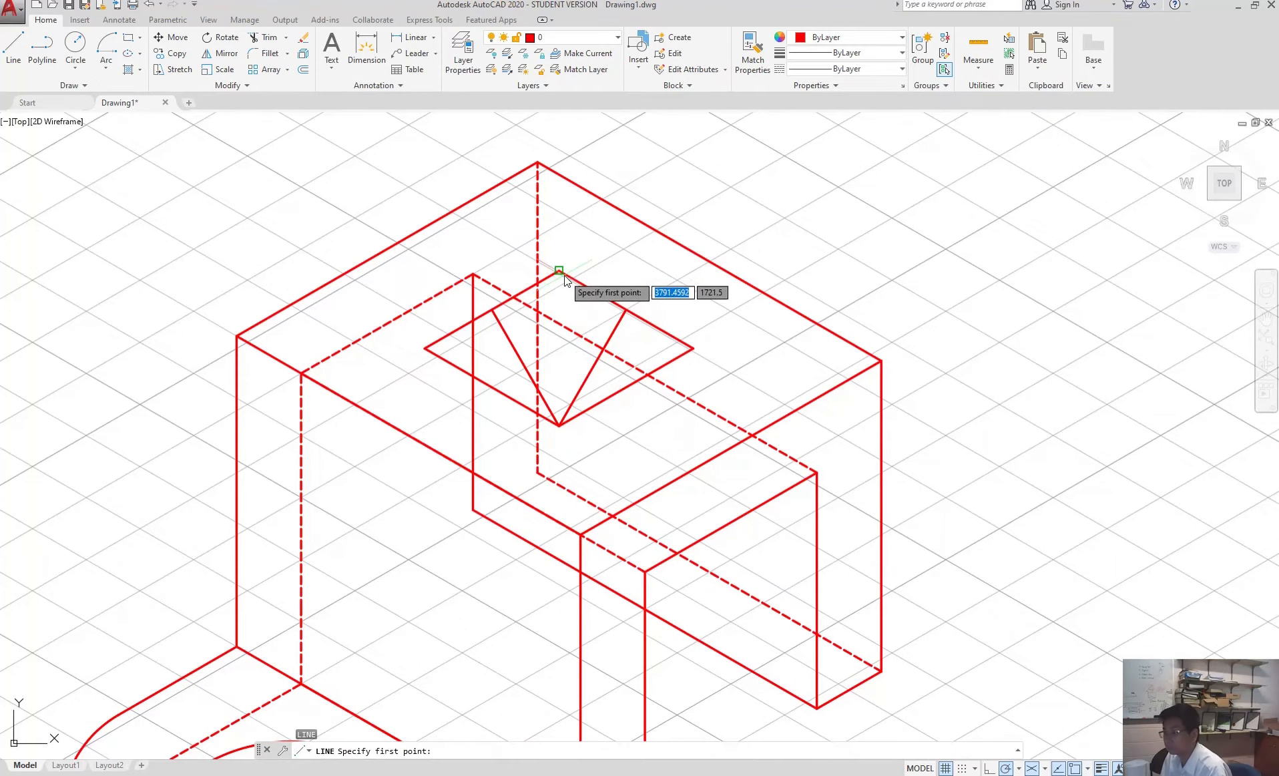
{"action": "left_click", "coordinate": [565, 278]}
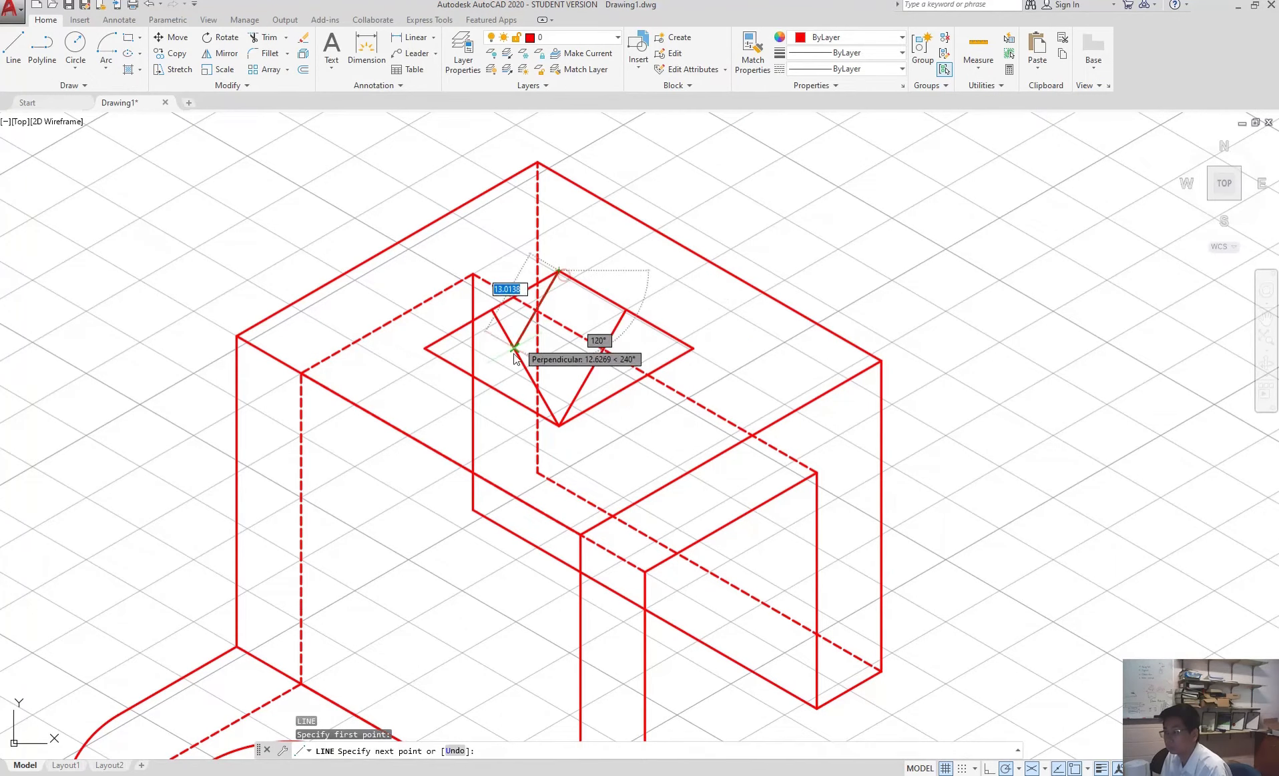
{"action": "left_click", "coordinate": [491, 388]}
{"action": "key", "text": "Escape"}
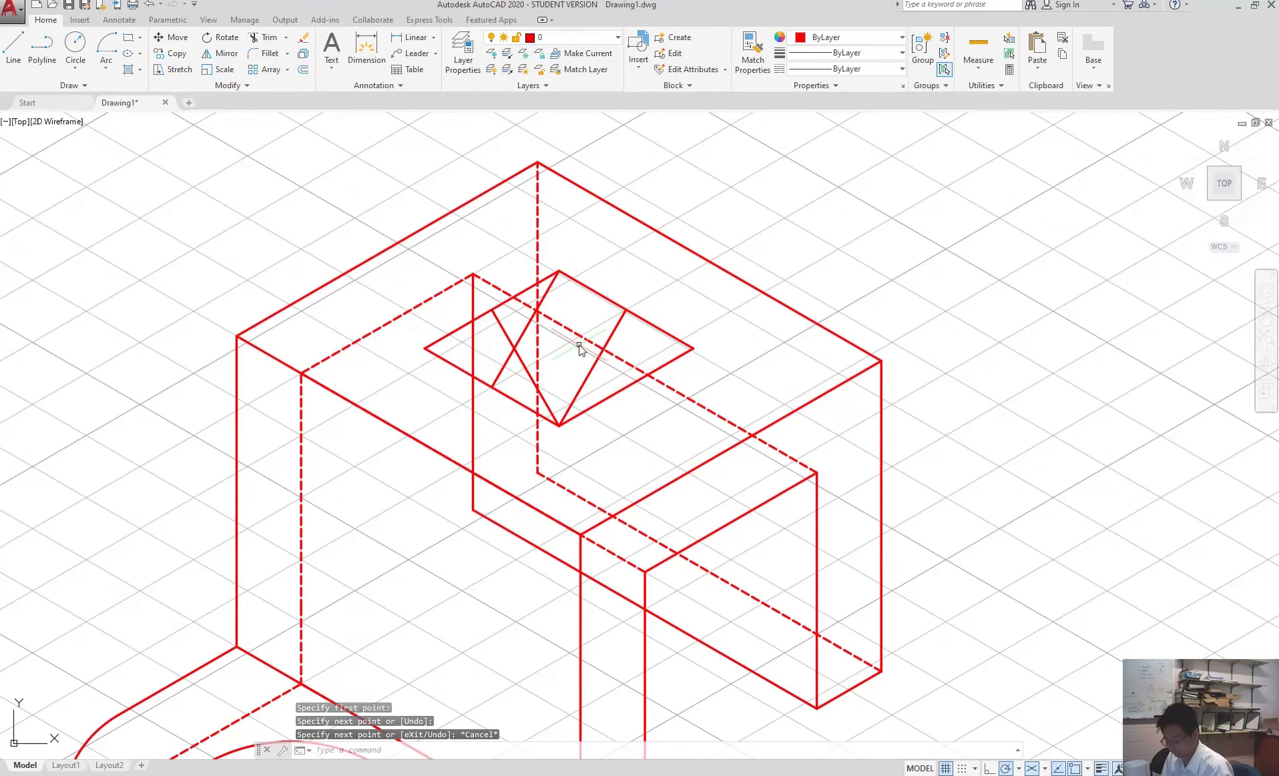
{"action": "key", "text": "Return"}
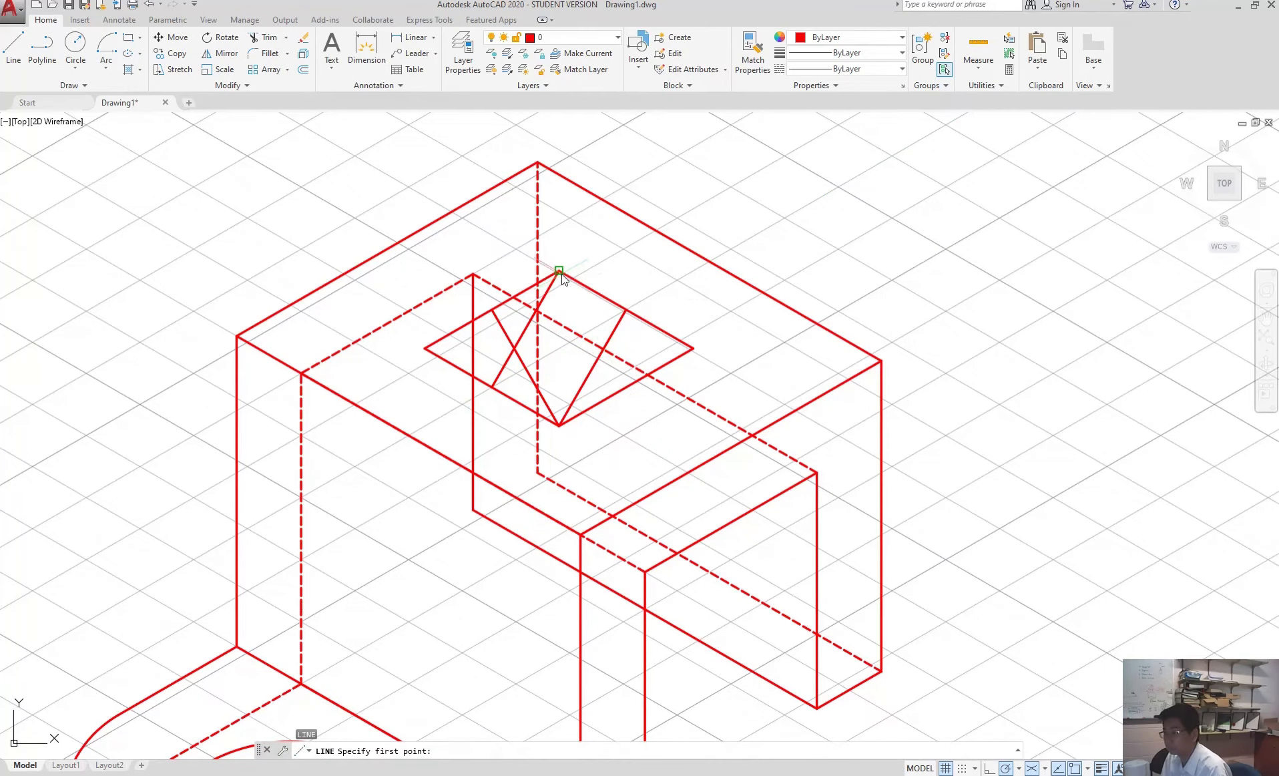
{"action": "left_click", "coordinate": [559, 274]}
{"action": "left_click", "coordinate": [625, 387]}
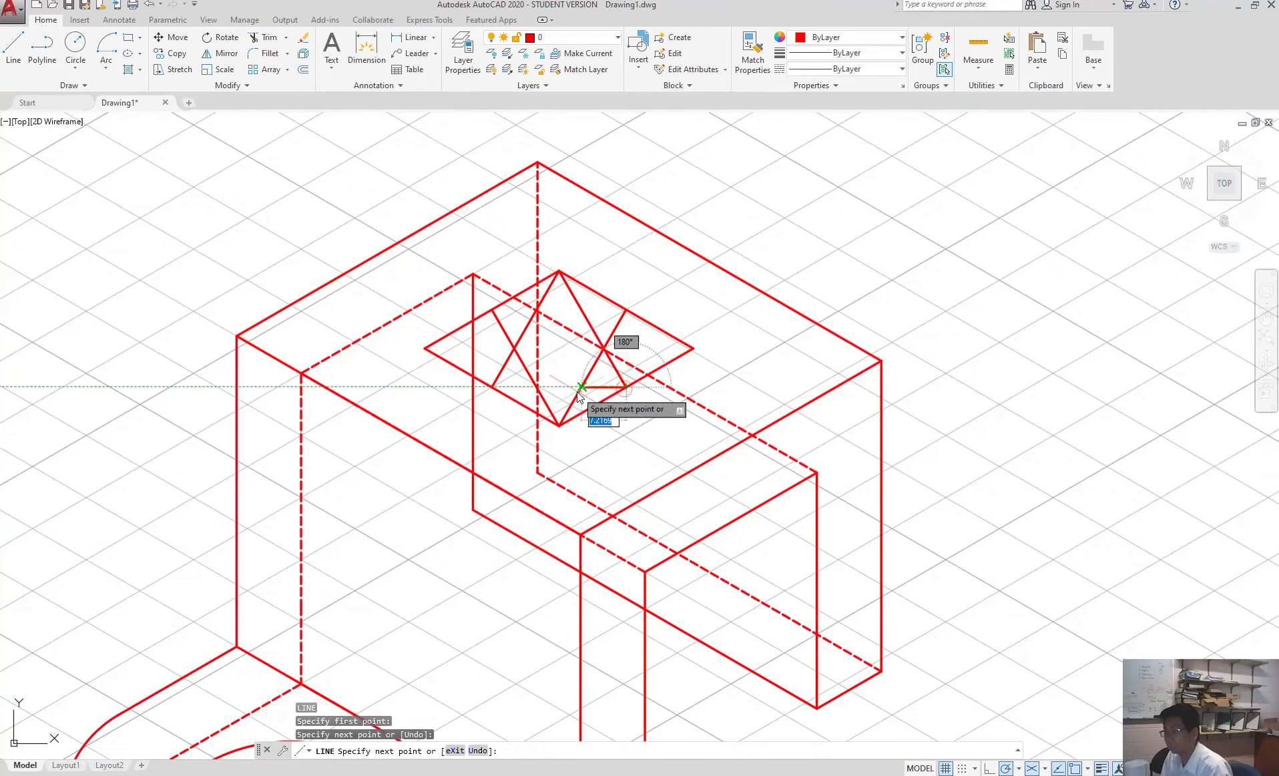
{"action": "key", "text": "Escape"}
Draw the left arc between the midpoints of the square's two left sides, centred on the left crossing of the construction lines.
{"action": "left_click", "coordinate": [103, 45]}
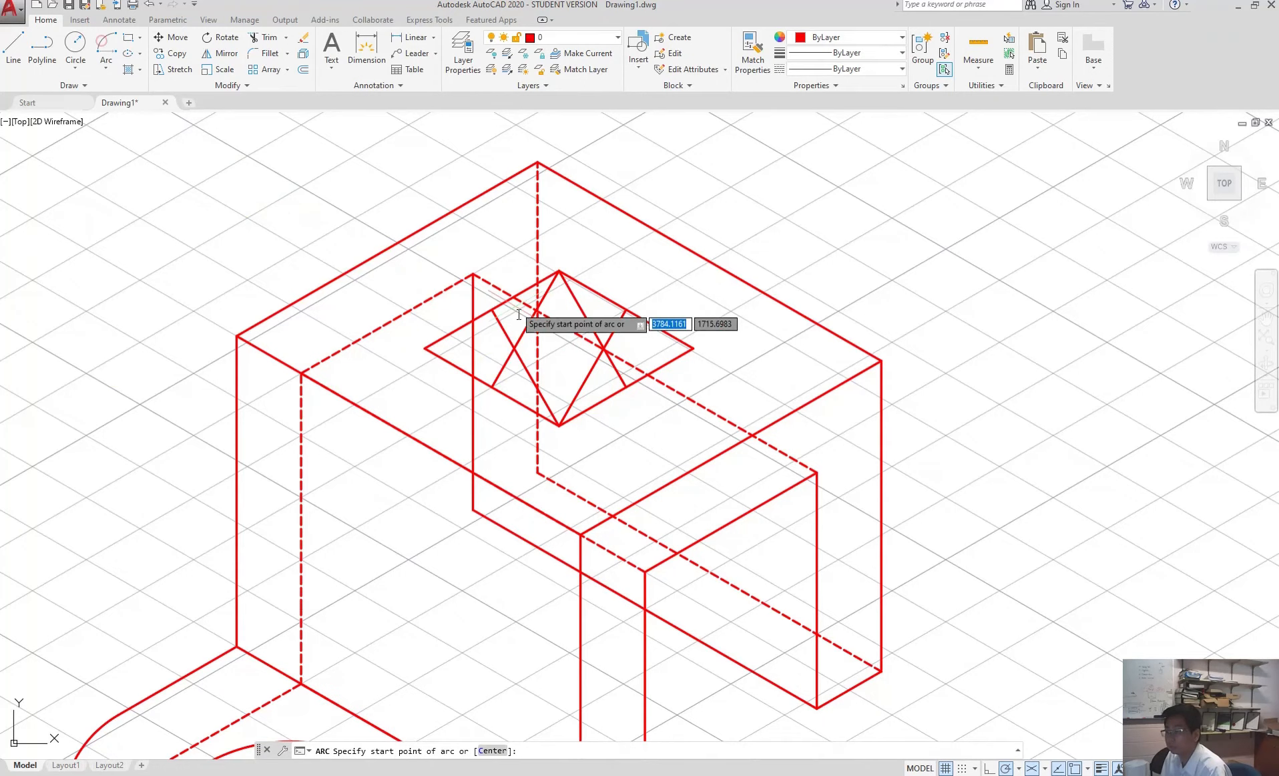
{"action": "left_click", "coordinate": [492, 310]}
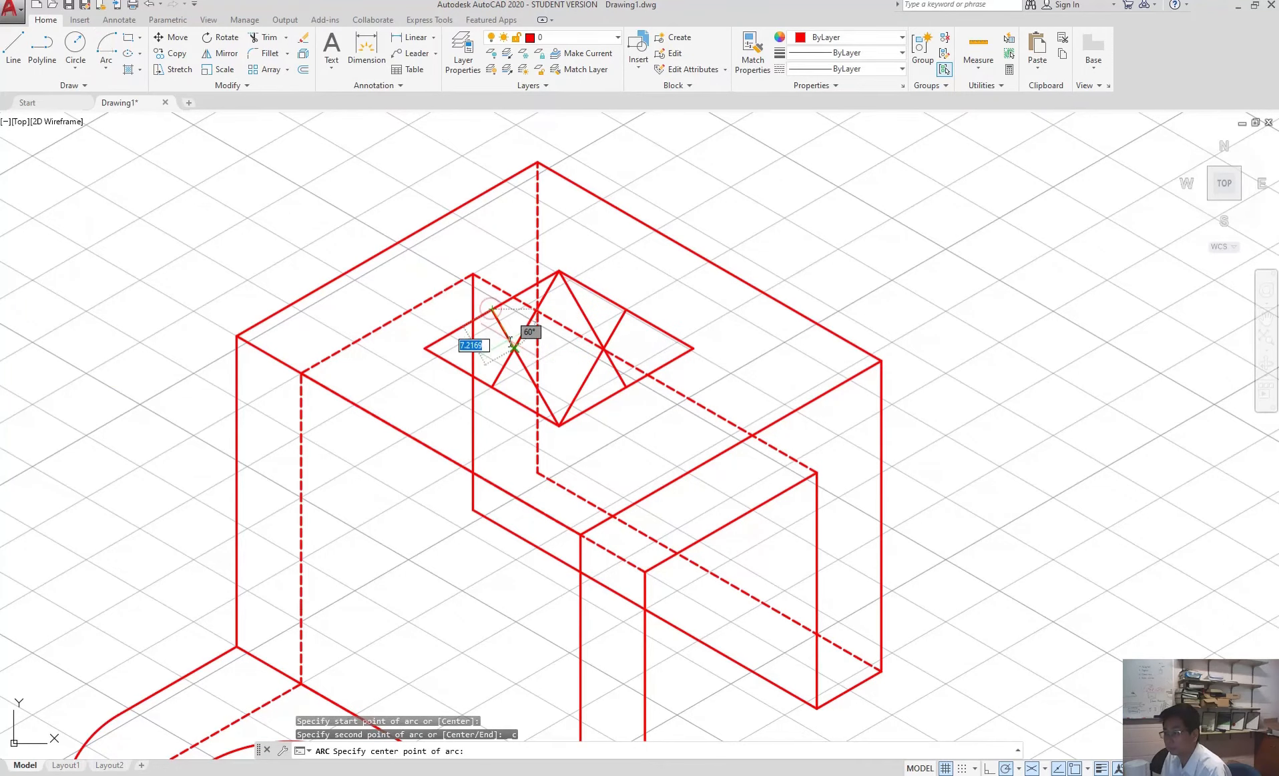
{"action": "left_click", "coordinate": [514, 347]}
{"action": "left_click", "coordinate": [491, 385]}
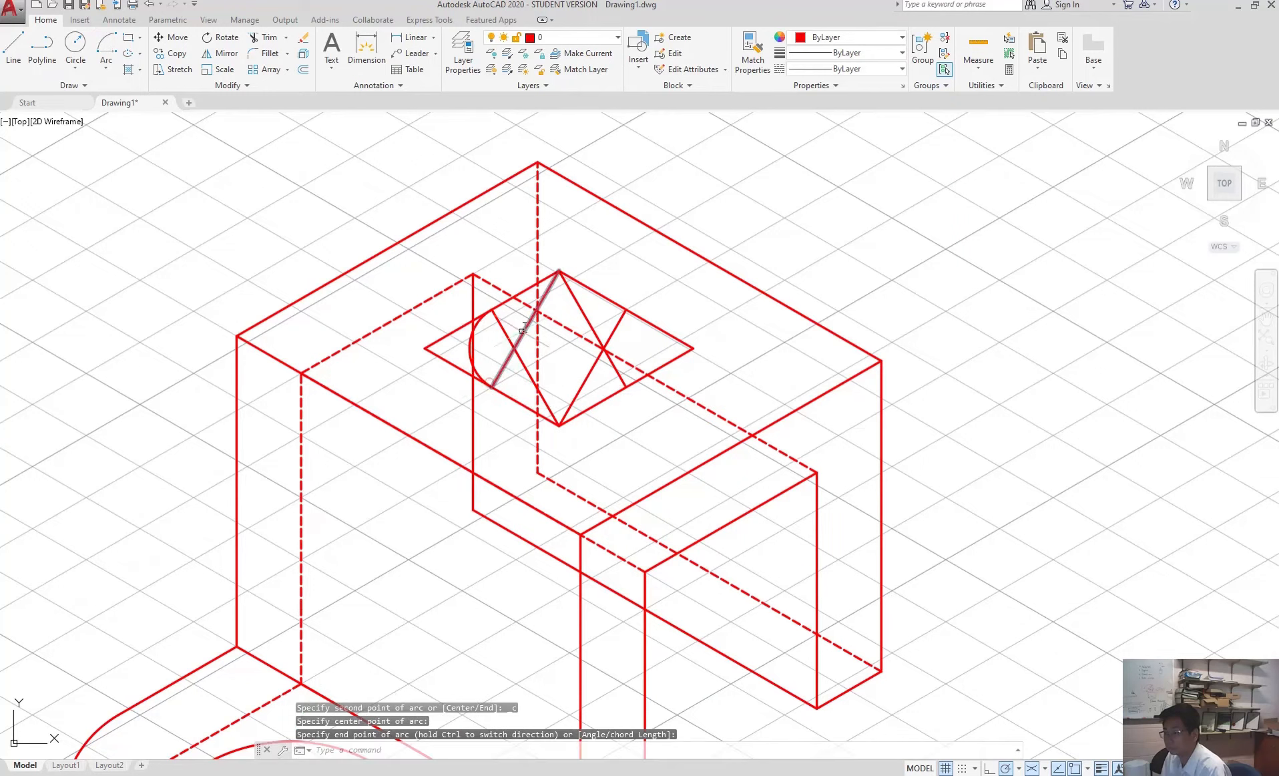
Draw the lower arc between the midpoints of the isometric square's two lower sides, centred on the square's top corner.
{"action": "left_click", "coordinate": [112, 51]}
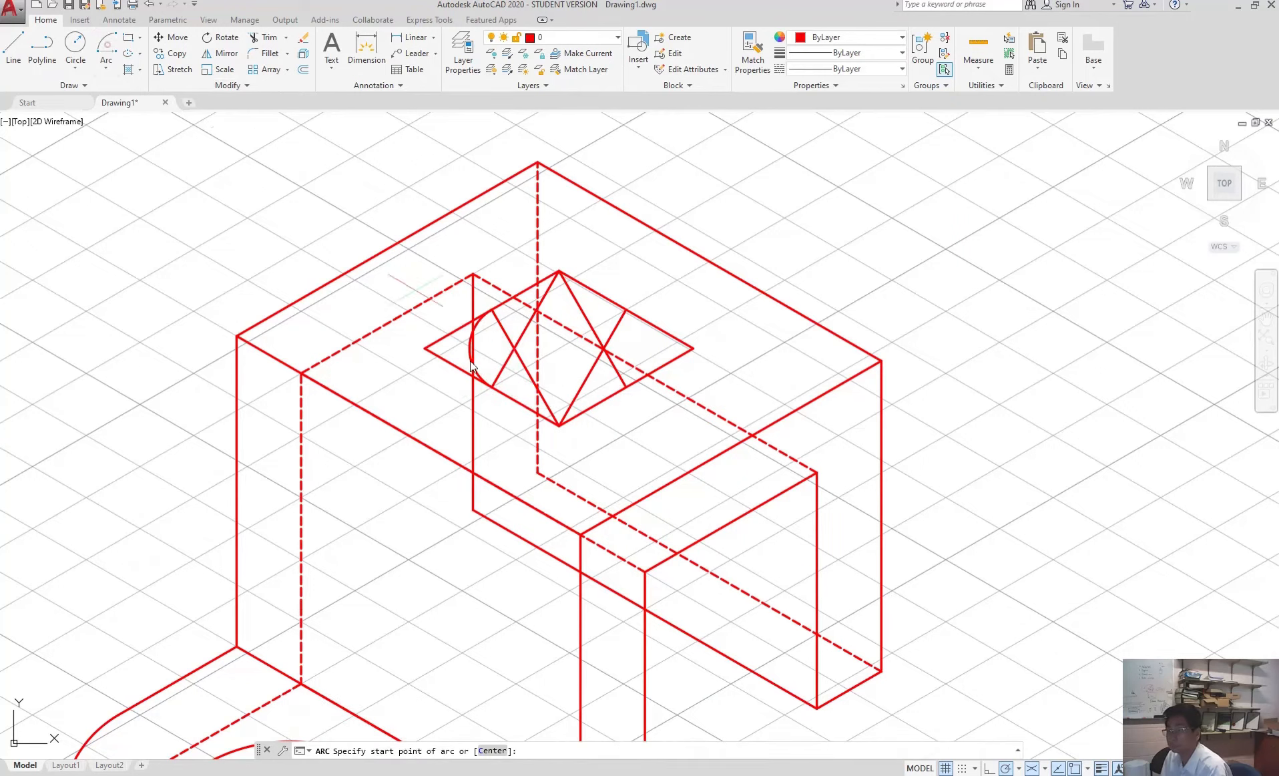
{"action": "left_click", "coordinate": [498, 390]}
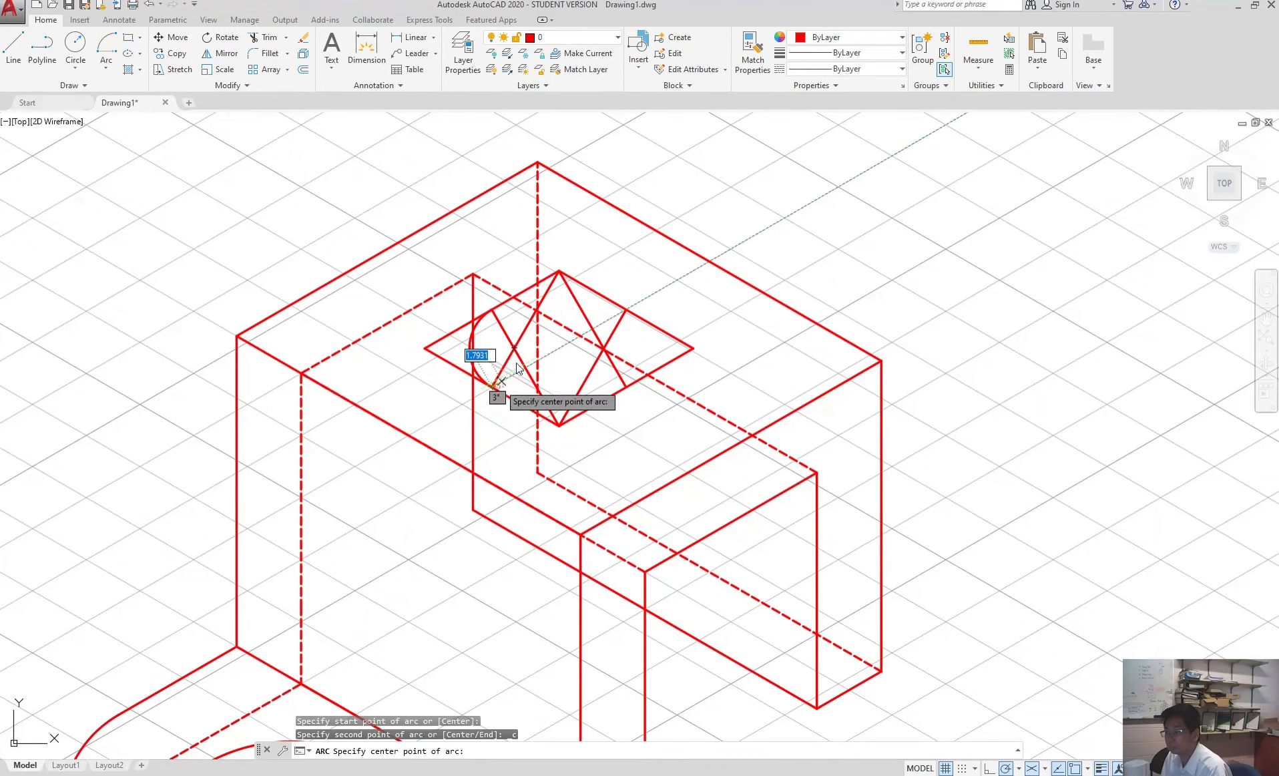
{"action": "type", "text": "c"}
{"action": "key", "text": "Return"}
{"action": "left_click", "coordinate": [559, 271]}
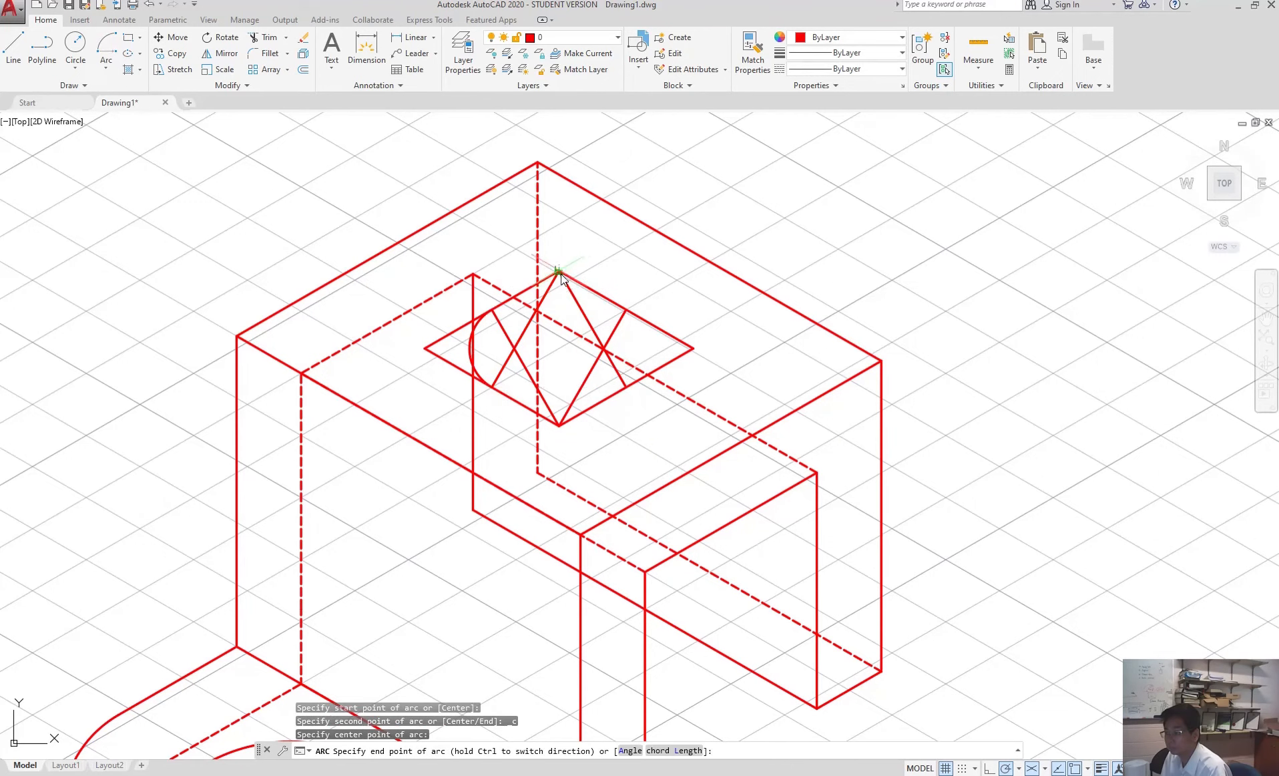
{"action": "left_click", "coordinate": [626, 387]}
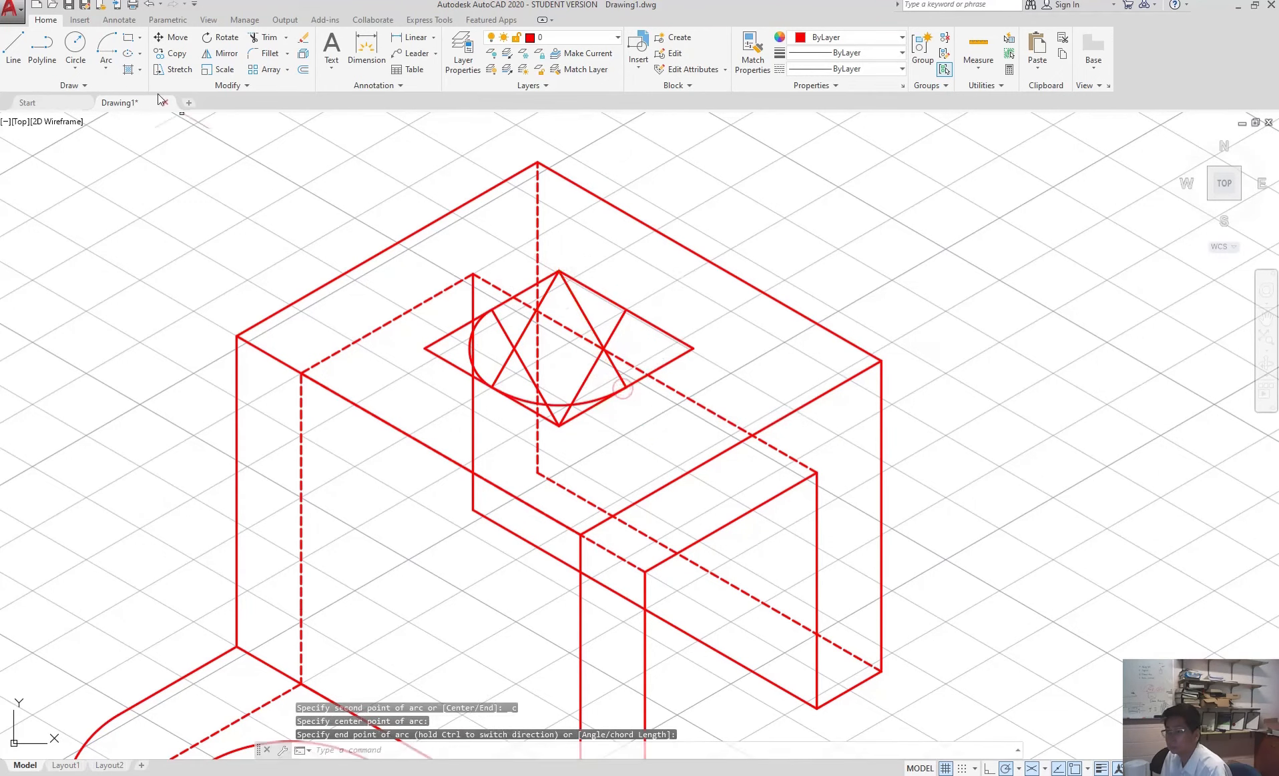
Draw the right arc between the midpoints of the square's two right sides, centred on the right crossing of the construction lines.
{"action": "left_click", "coordinate": [99, 56]}
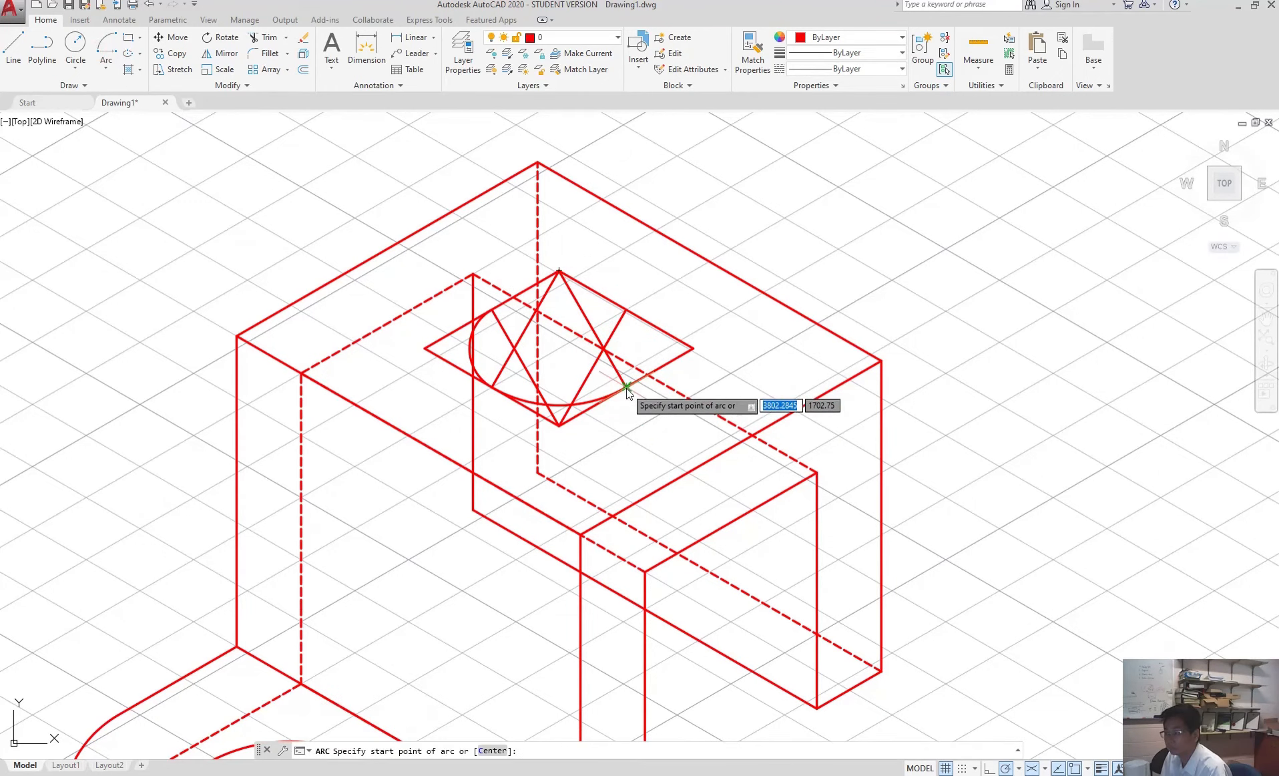
{"action": "left_click", "coordinate": [618, 366]}
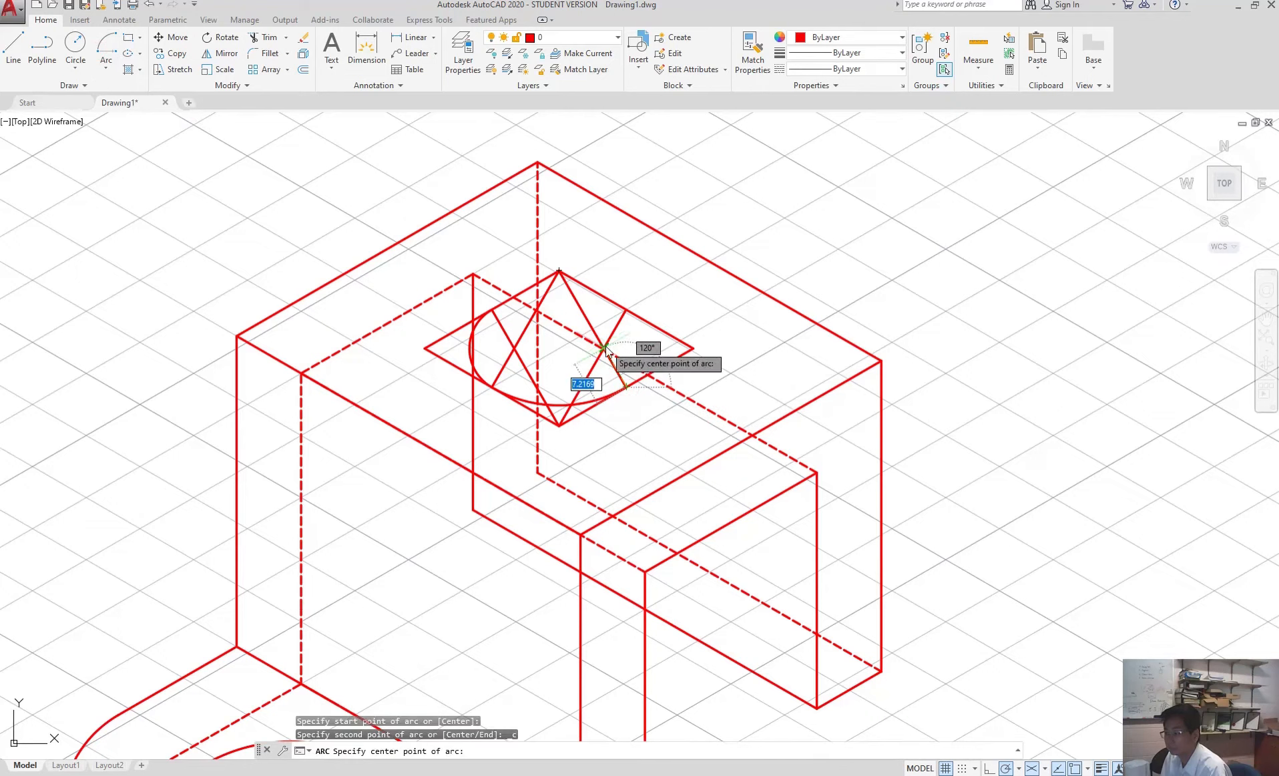
{"action": "left_click", "coordinate": [604, 347]}
{"action": "left_click", "coordinate": [624, 313]}
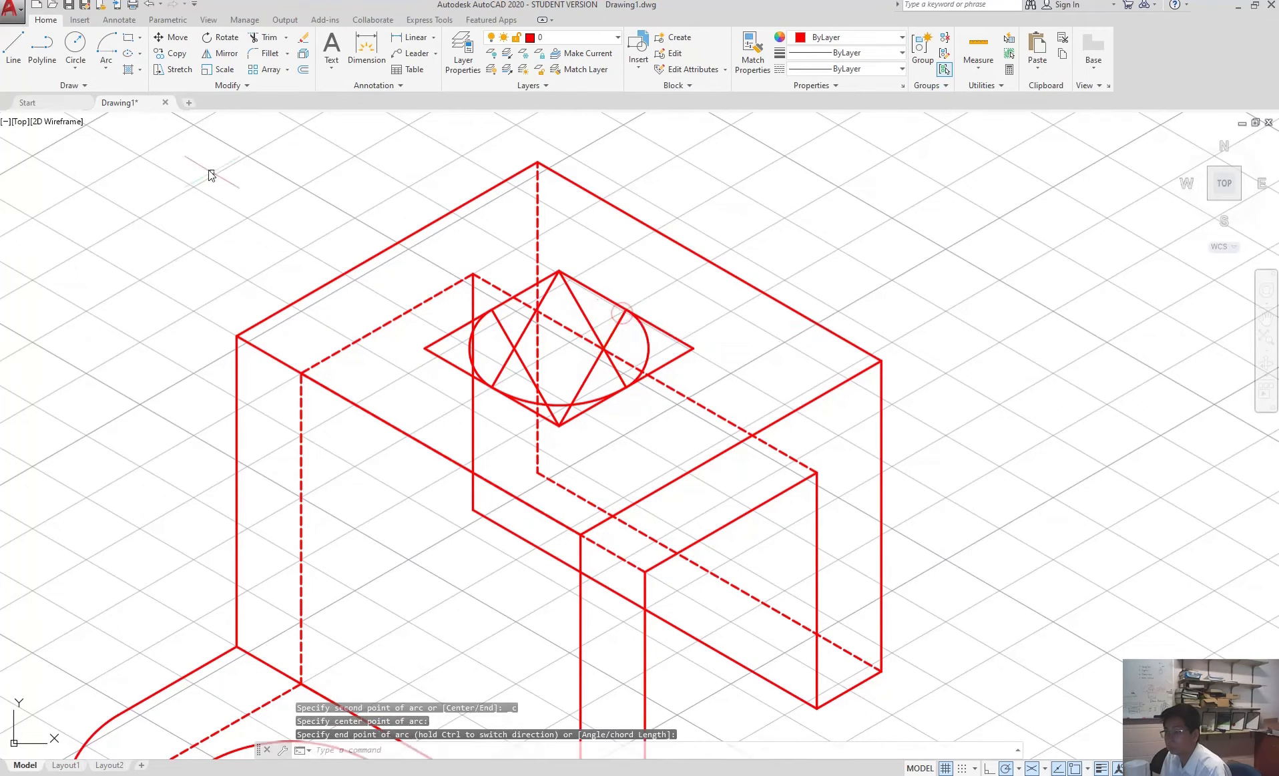
Close the isometric circle with an upper arc between the midpoints of the two upper sides, centred on the square's bottom corner.
{"action": "left_click", "coordinate": [111, 51]}
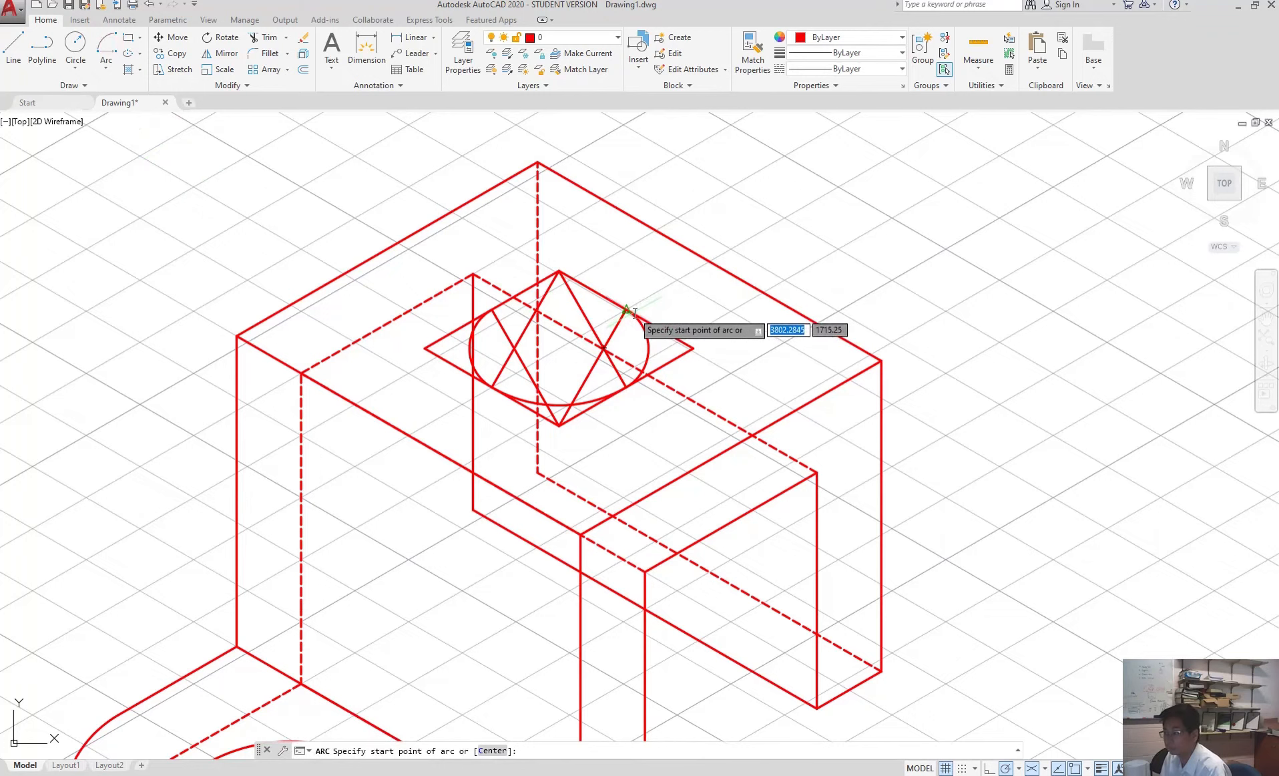
{"action": "left_click", "coordinate": [627, 310]}
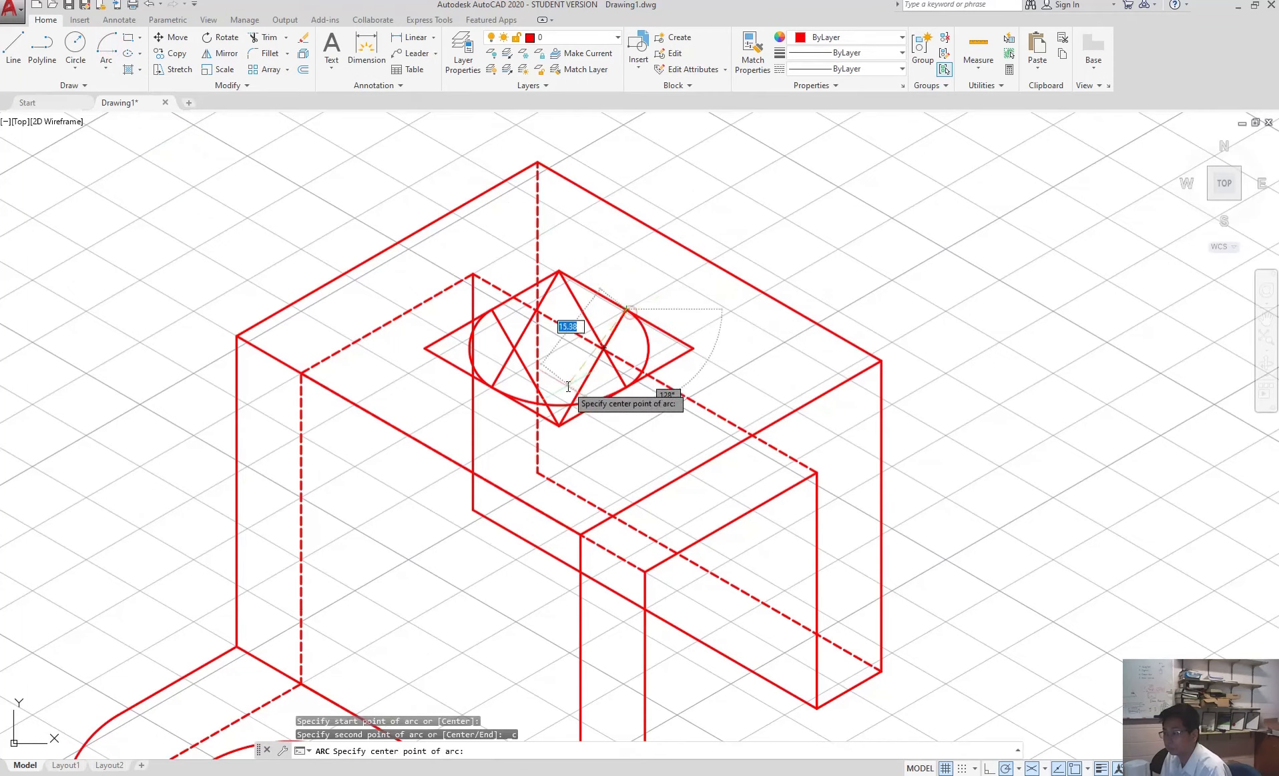
{"action": "left_click", "coordinate": [558, 426]}
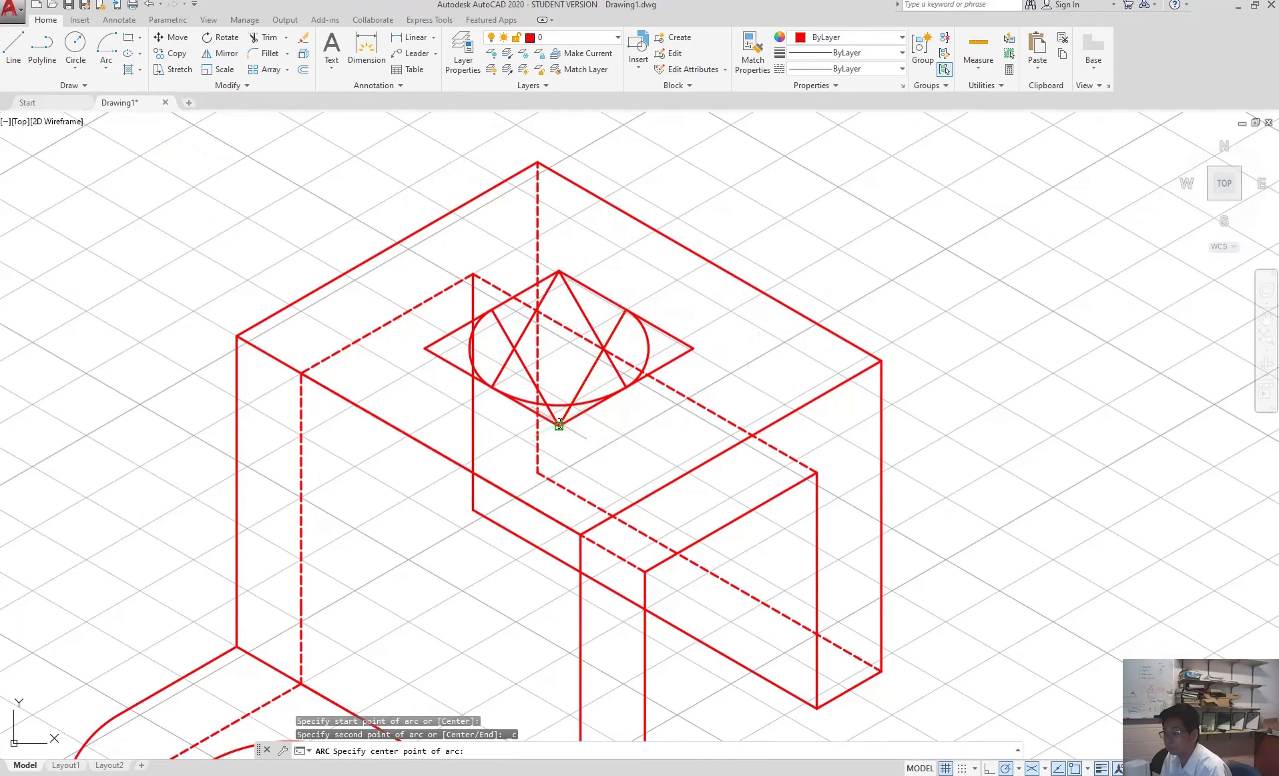
{"action": "left_click", "coordinate": [492, 308]}
{"action": "key", "text": "Escape"}
Erase the isometric square's two right sides and the four construction lines crossing inside the hole.
{"action": "left_click", "coordinate": [722, 360]}
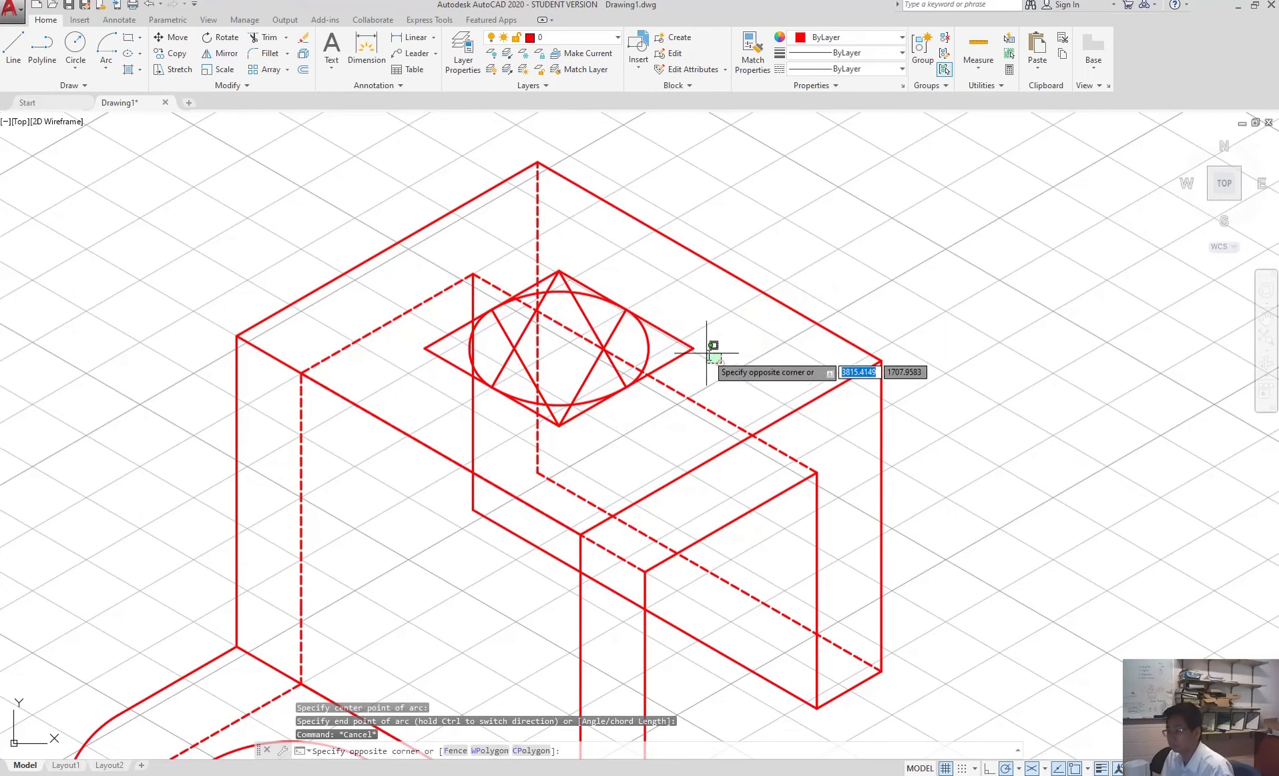
{"action": "left_click", "coordinate": [689, 339]}
{"action": "key", "text": "Delete"}
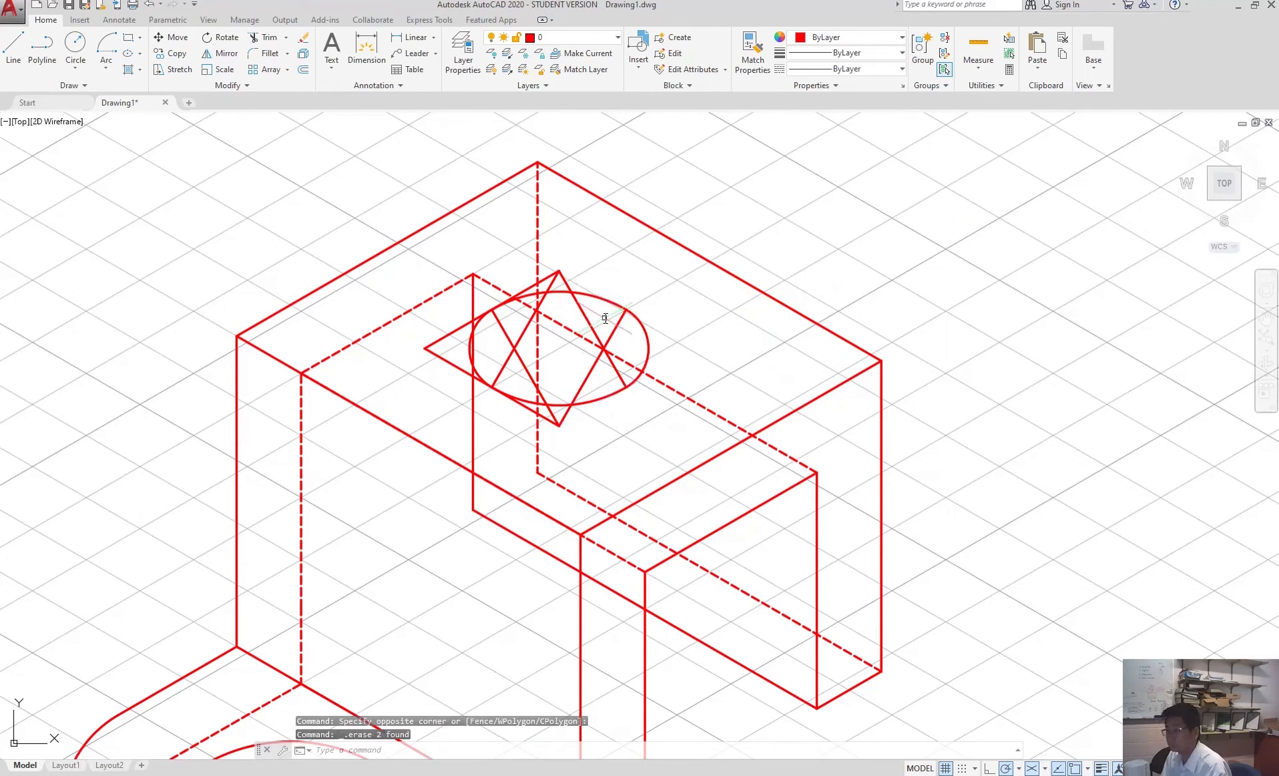
{"action": "left_click", "coordinate": [608, 355]}
{"action": "key", "text": "Delete"}
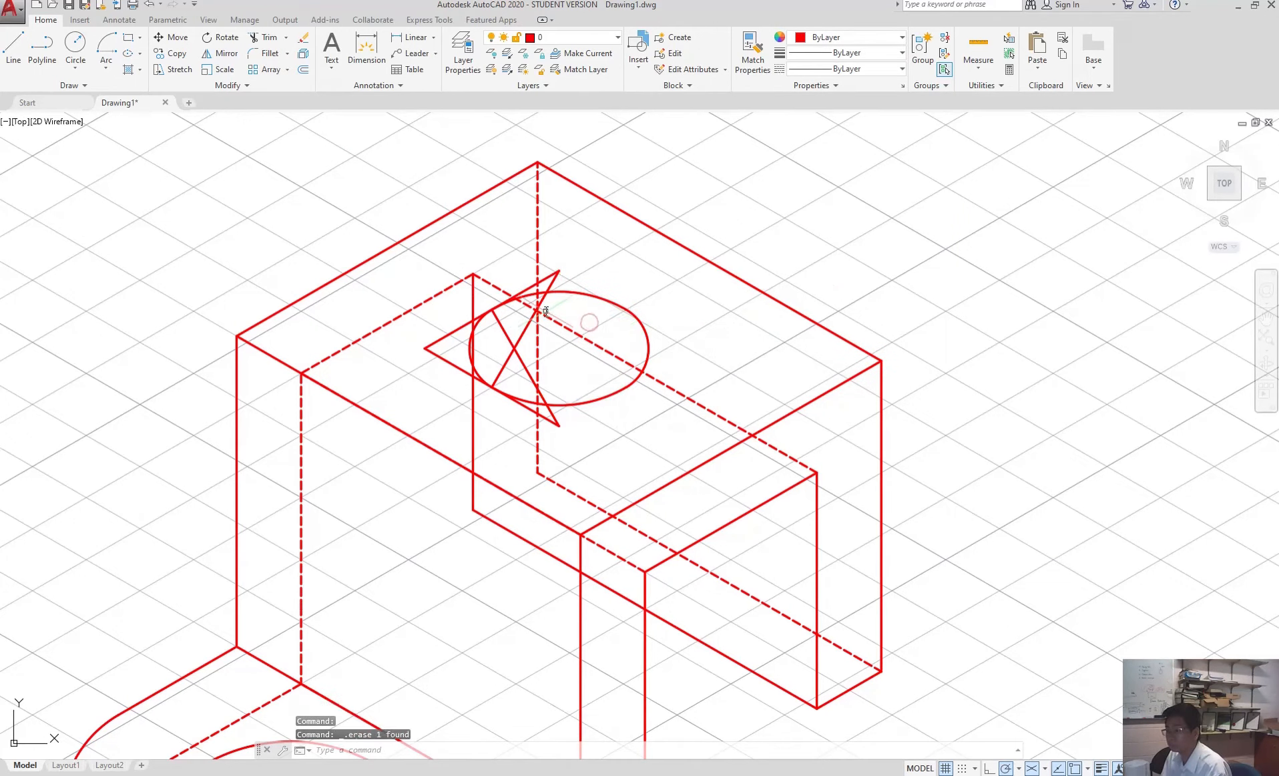
{"action": "left_click", "coordinate": [524, 328]}
{"action": "key", "text": "Delete"}
{"action": "left_click", "coordinate": [515, 343]}
{"action": "left_click", "coordinate": [509, 342]}
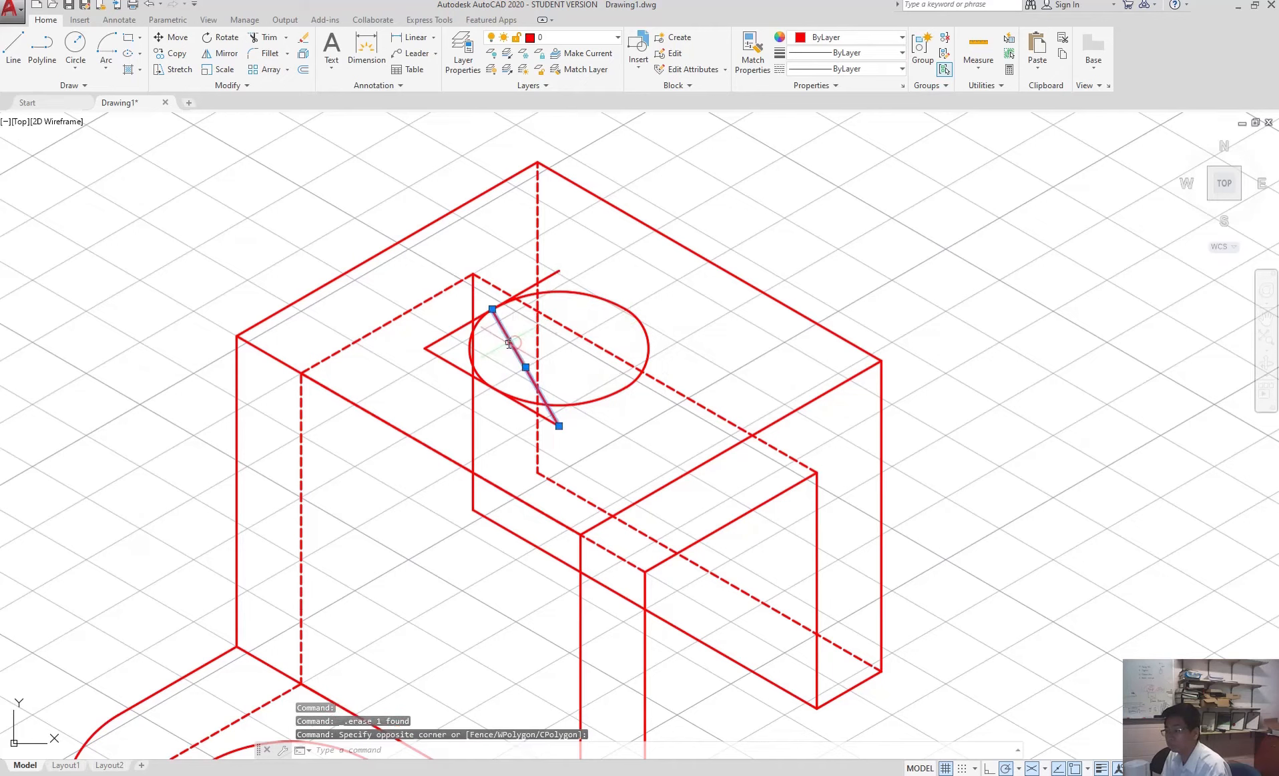
{"action": "key", "text": "Delete"}
Erase the isometric square's remaining upper left and lower left sides, keeping only the hole's four arcs.
{"action": "left_click", "coordinate": [440, 339]}
{"action": "key", "text": "Delete"}
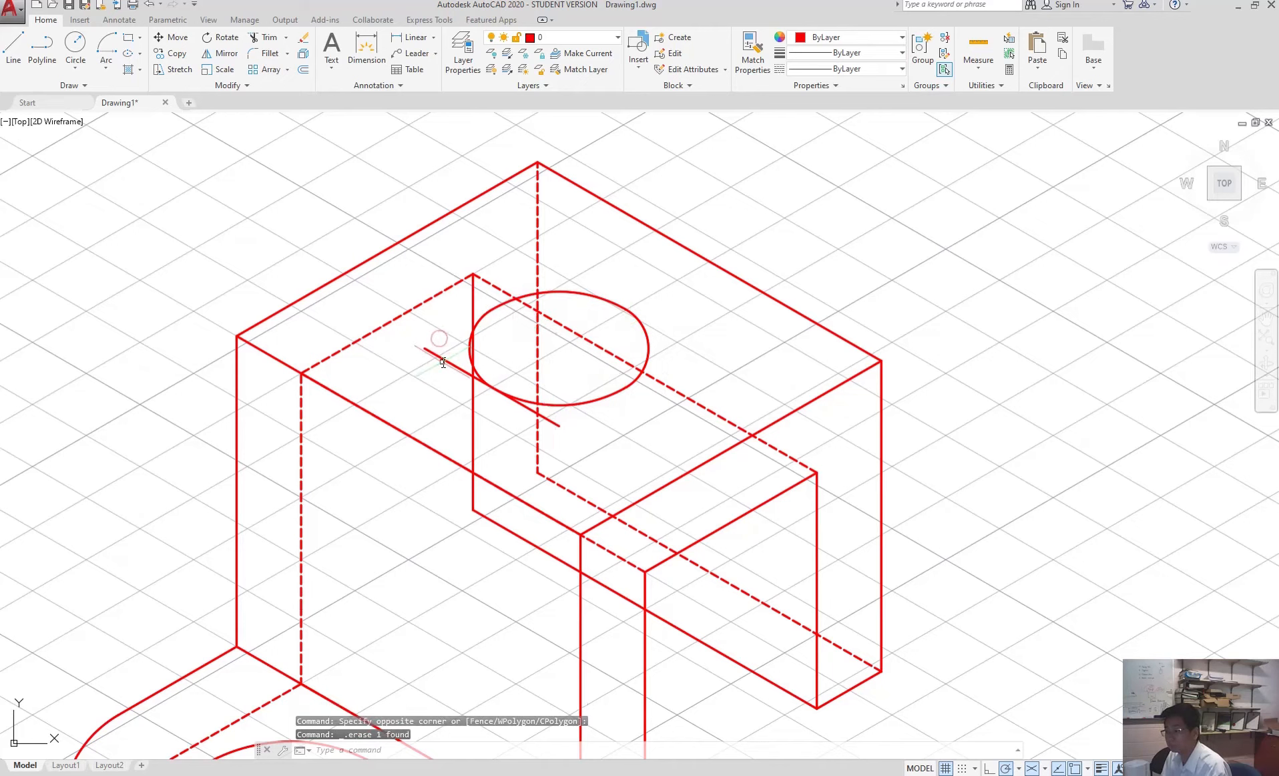
{"action": "left_click", "coordinate": [444, 358]}
{"action": "key", "text": "Delete"}
{"action": "left_click", "coordinate": [522, 407]}
{"action": "key", "text": "Delete"}
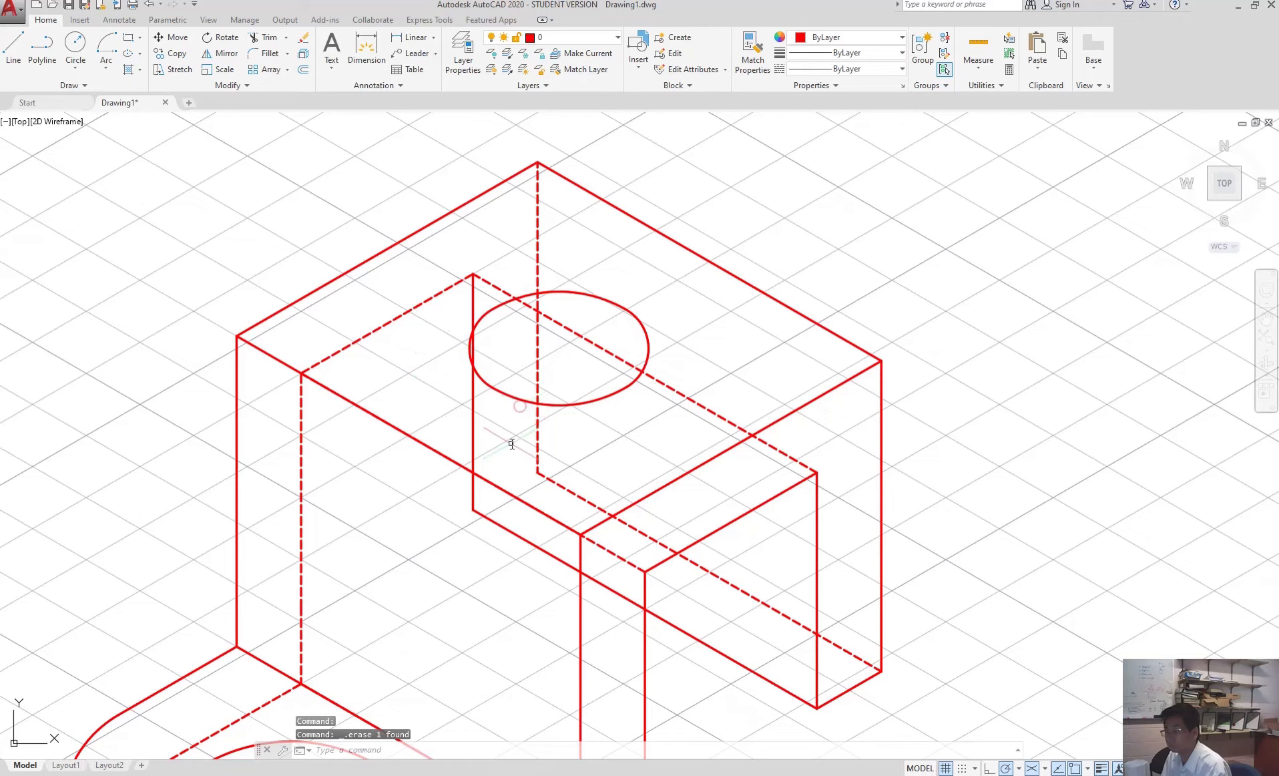
{"action": "left_click", "coordinate": [455, 287]}
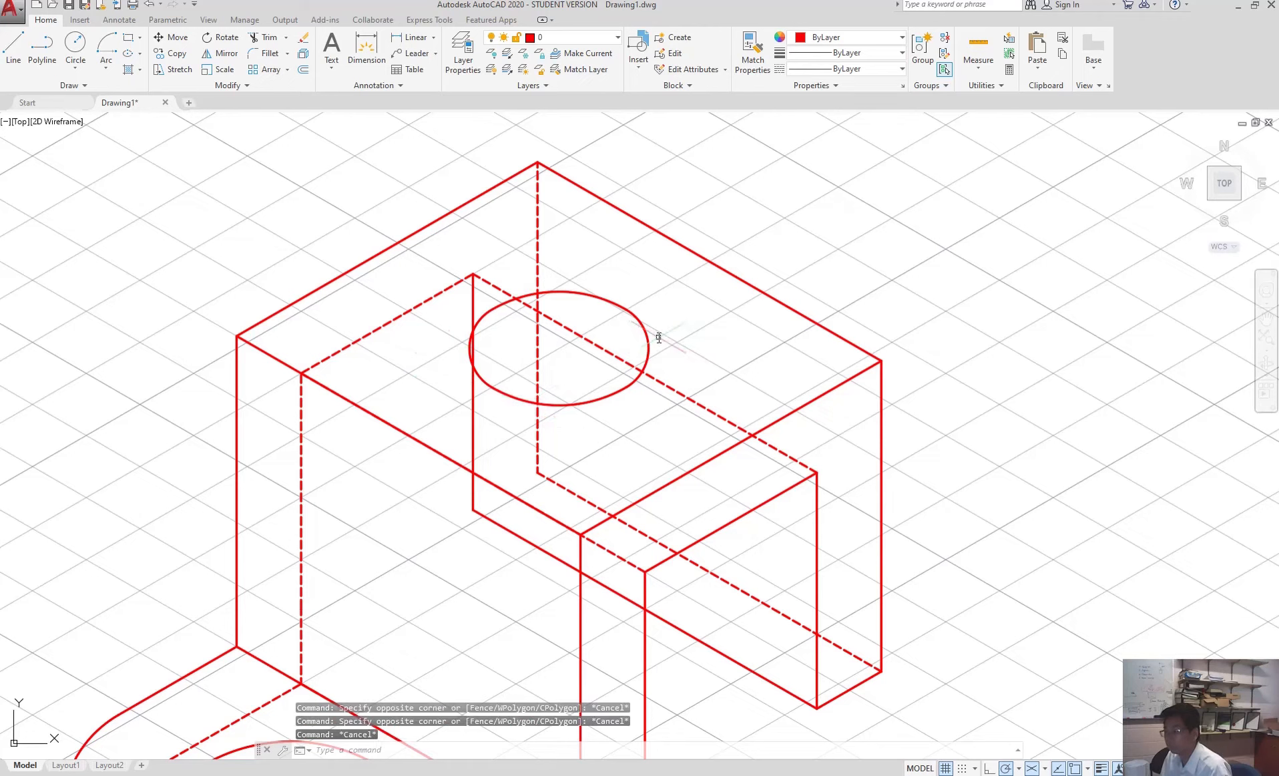
{"action": "key", "text": "Escape"}
Copy the hole's four arcs 12 units straight down to form the hole's lower rim.
{"action": "left_click", "coordinate": [646, 337]}
{"action": "left_click", "coordinate": [601, 300]}
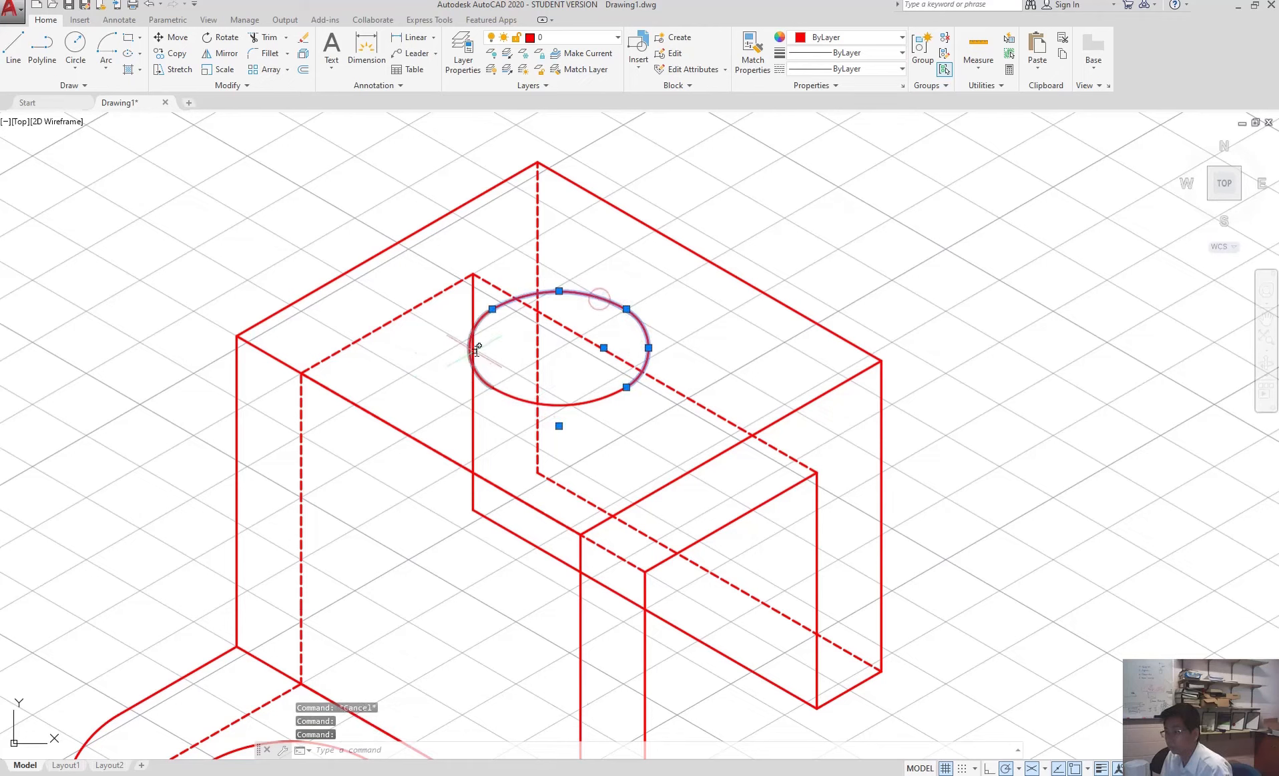
{"action": "left_click", "coordinate": [481, 313]}
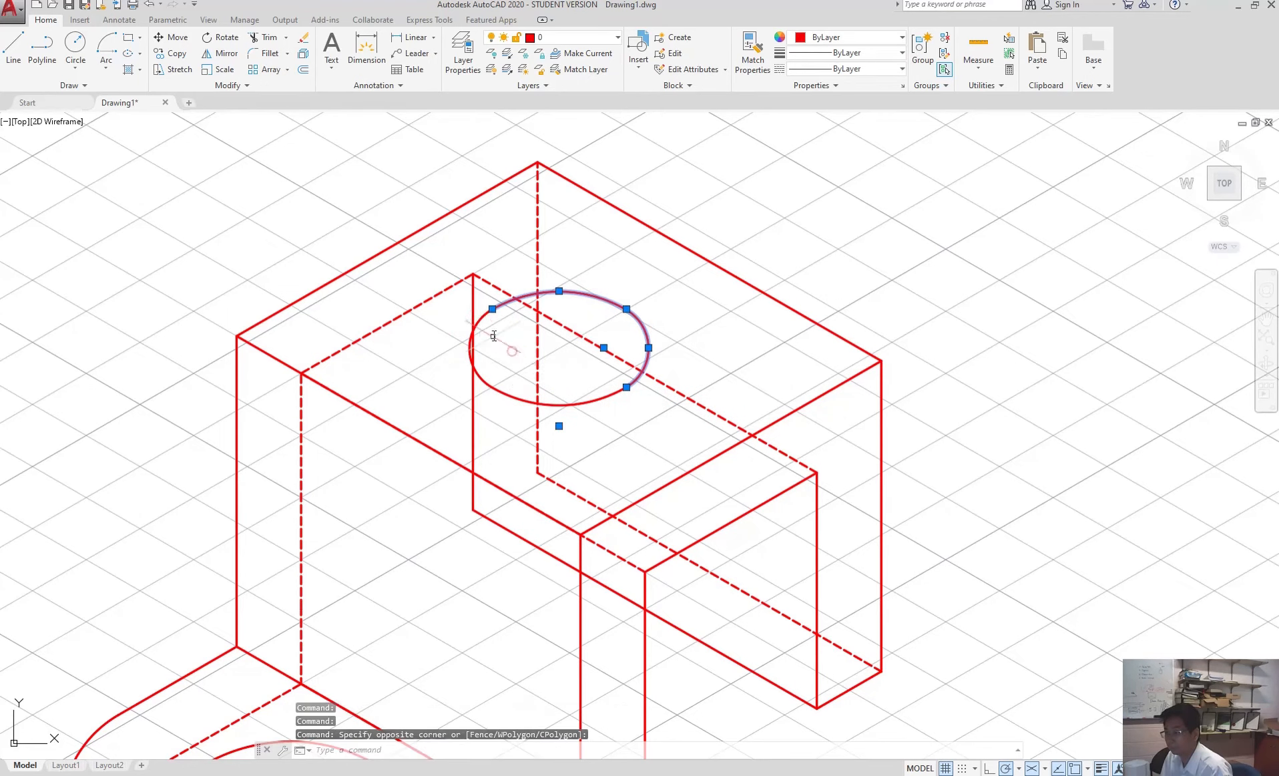
{"action": "left_click", "coordinate": [524, 389]}
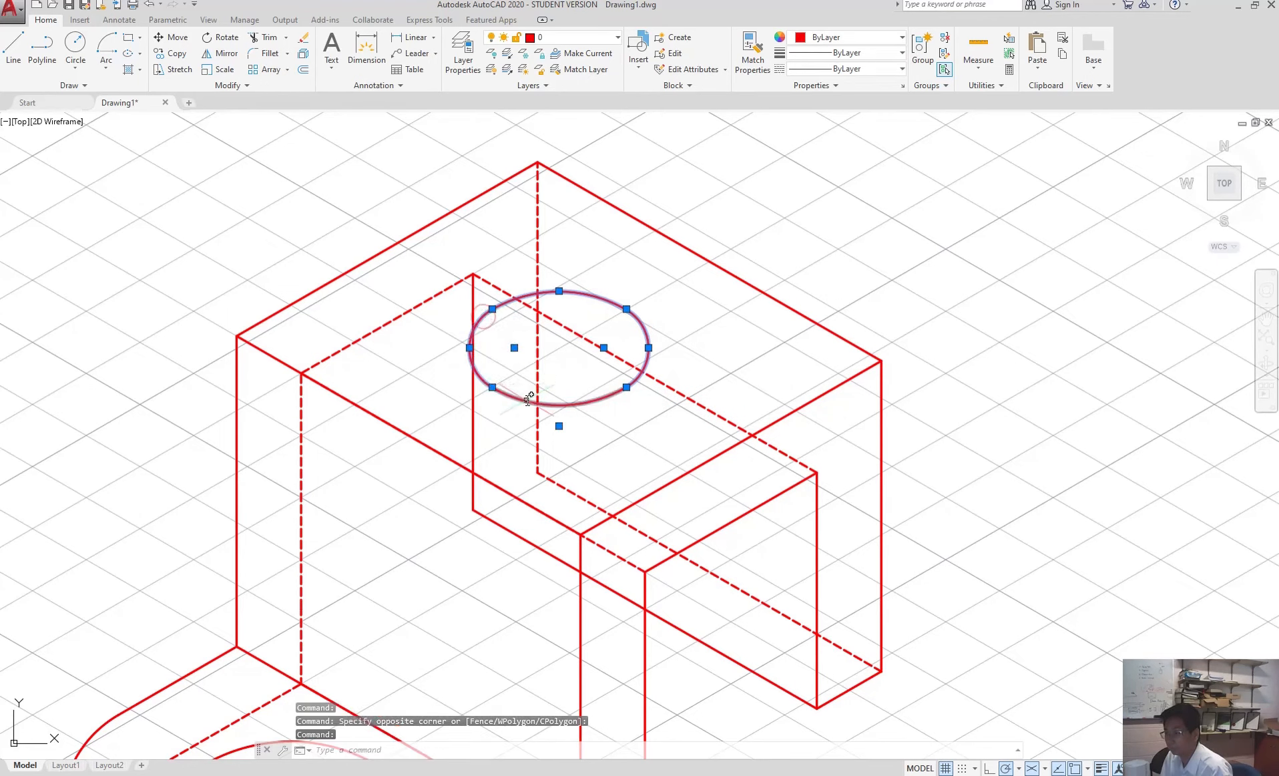
{"action": "left_click", "coordinate": [525, 399]}
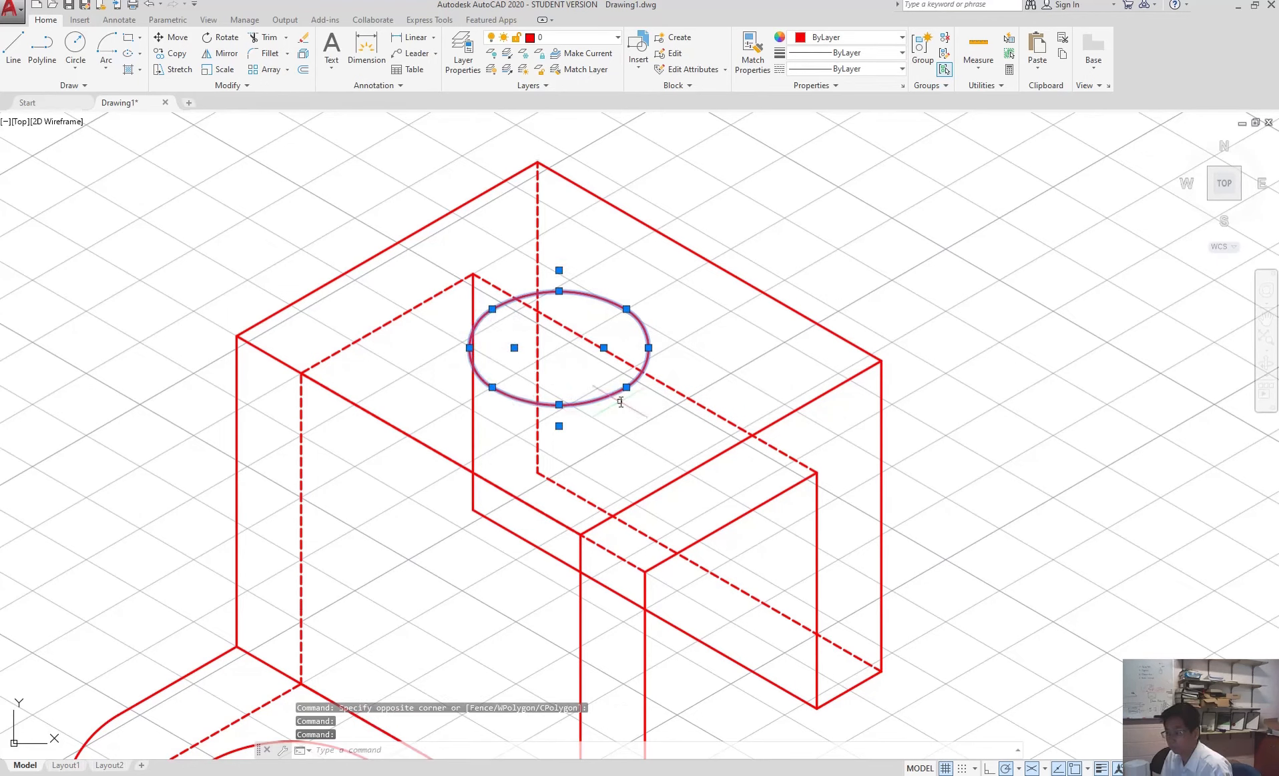
{"action": "type", "text": "co"}
{"action": "key", "text": "Return"}
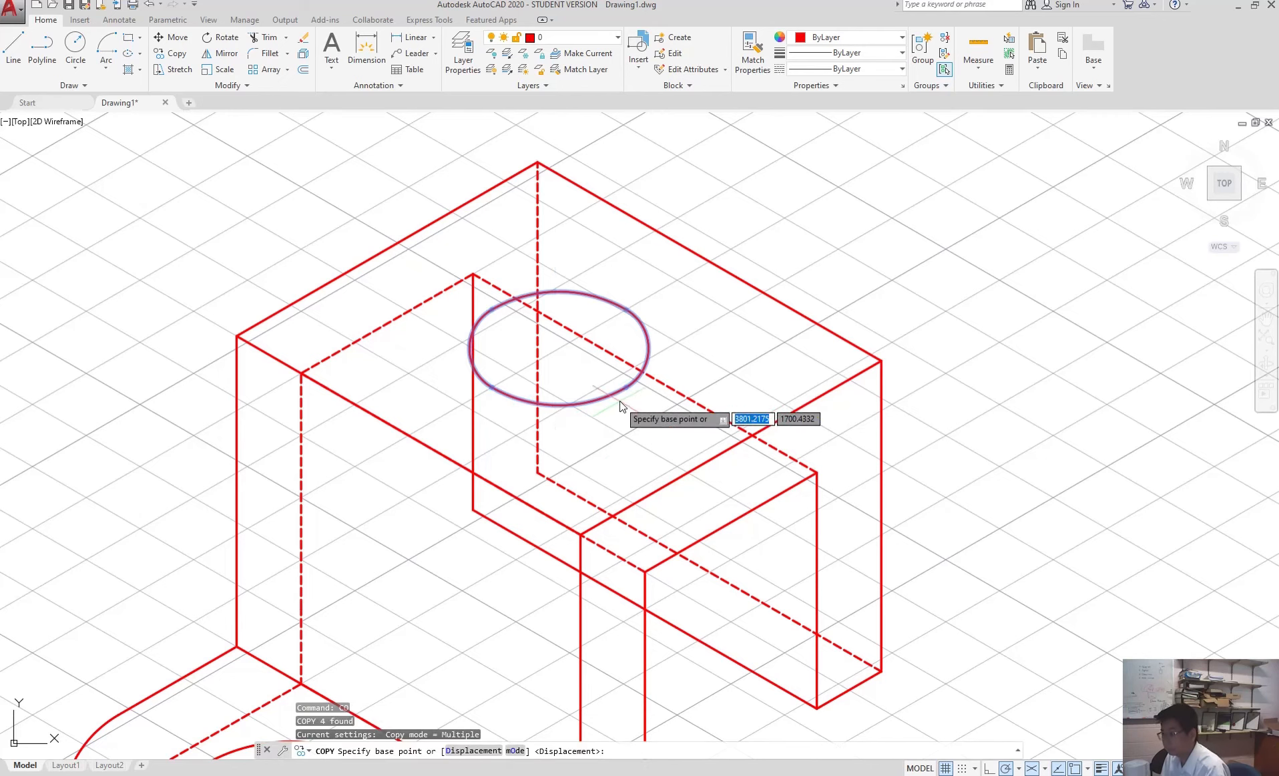
{"action": "left_click", "coordinate": [700, 308]}
{"action": "type", "text": "12"}
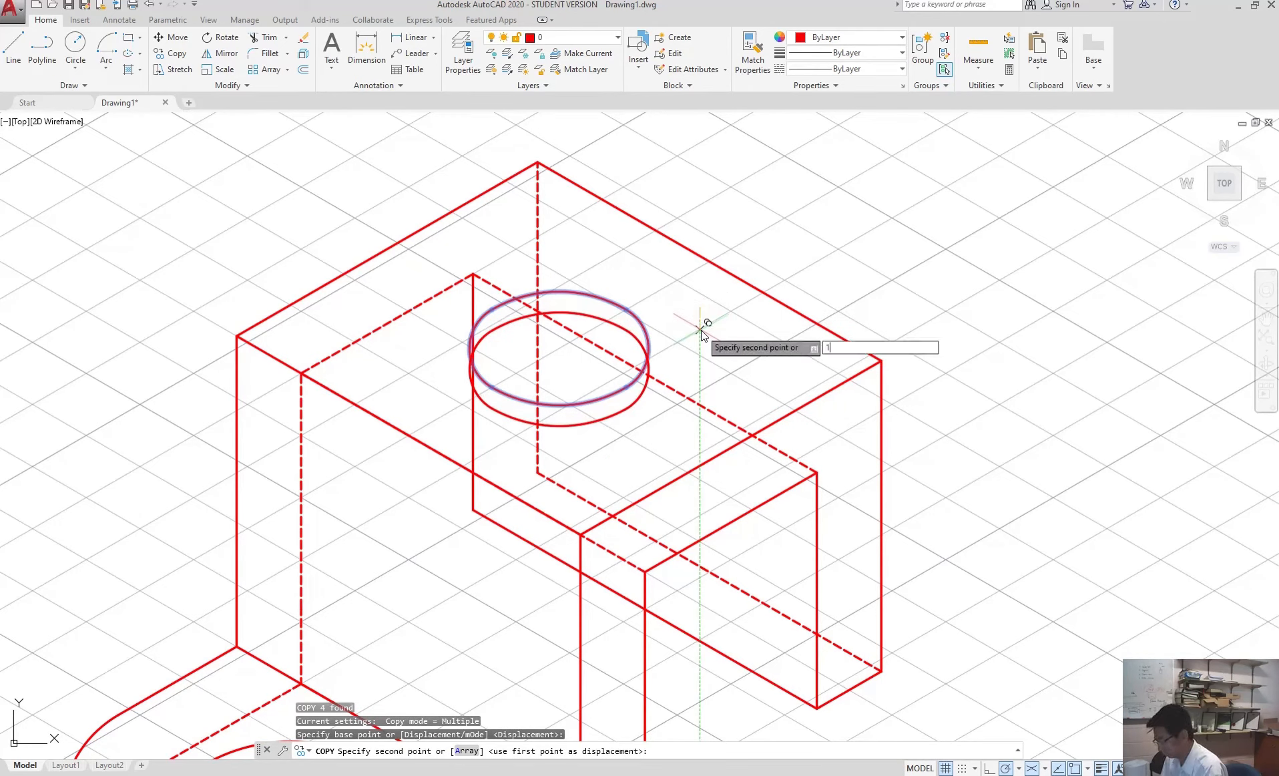
{"action": "key", "text": "Return"}
{"action": "key", "text": "Escape"}
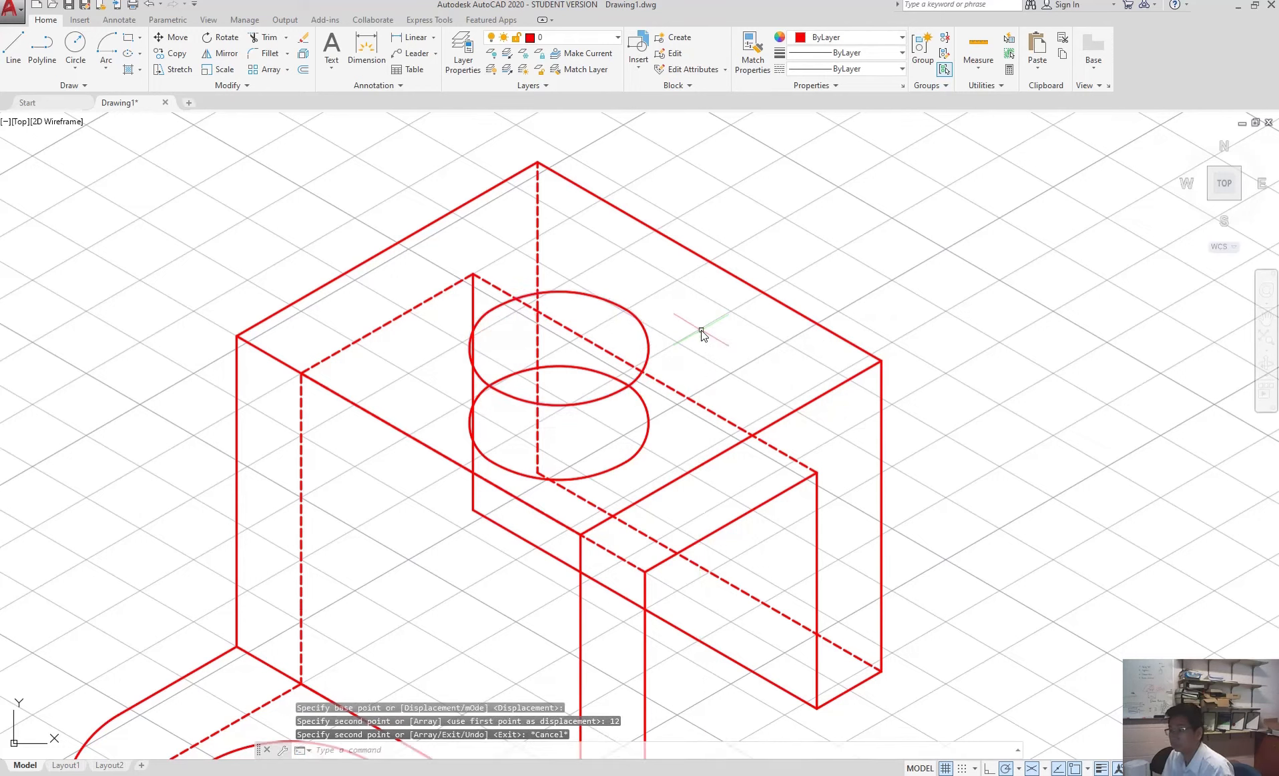
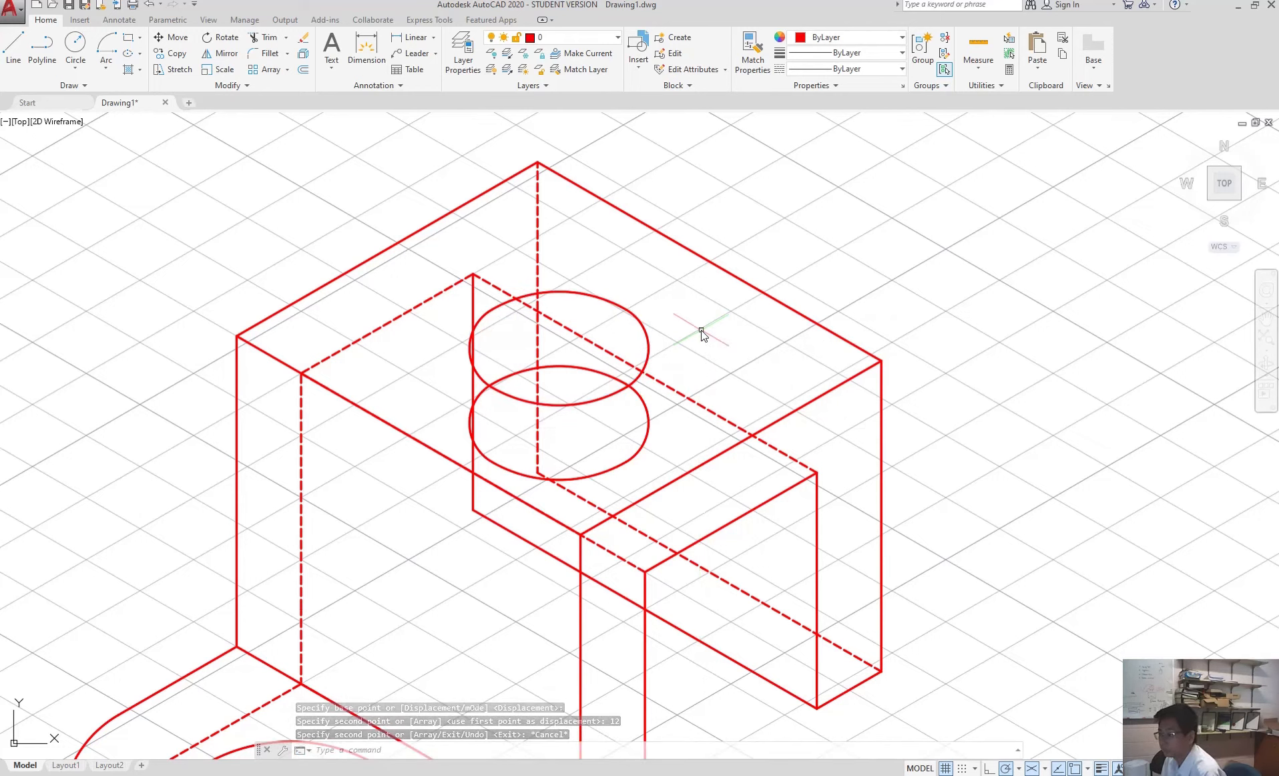
{"action": "left_click", "coordinate": [533, 245]}
{"action": "left_click", "coordinate": [549, 42]}
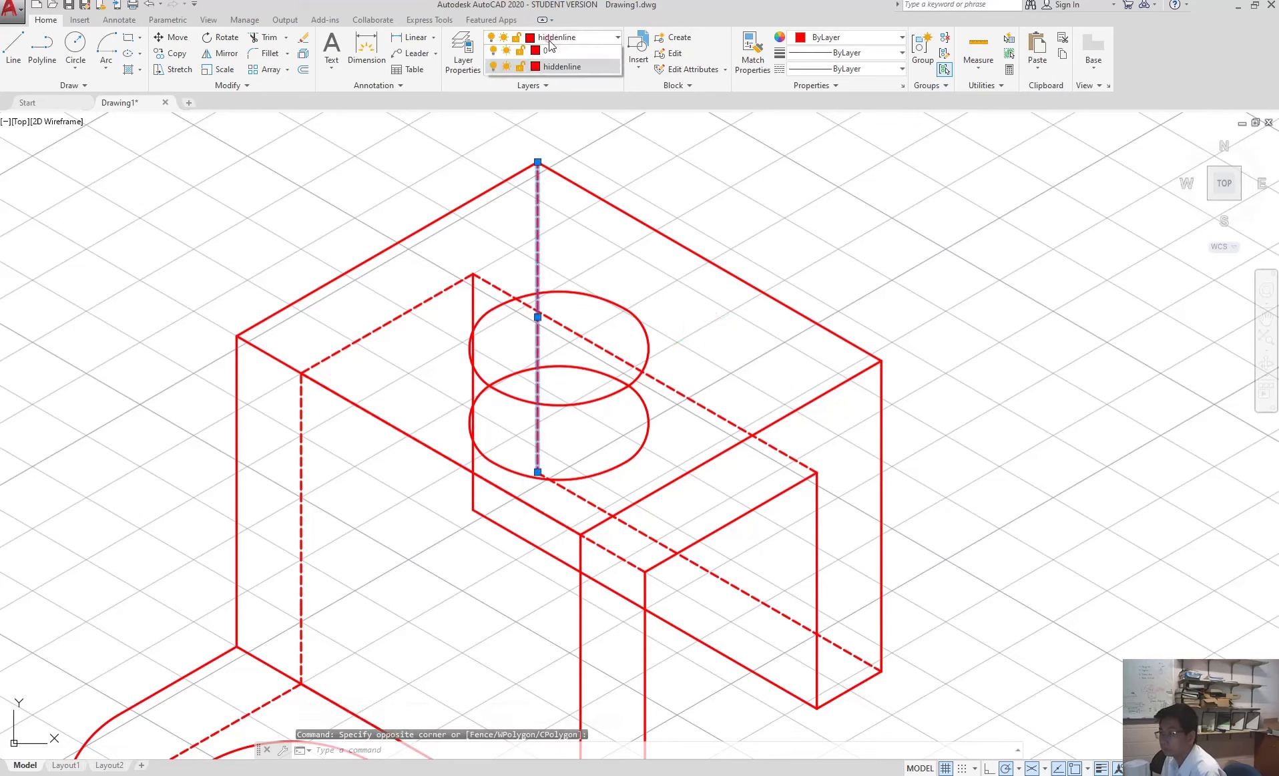
{"action": "left_click", "coordinate": [549, 56]}
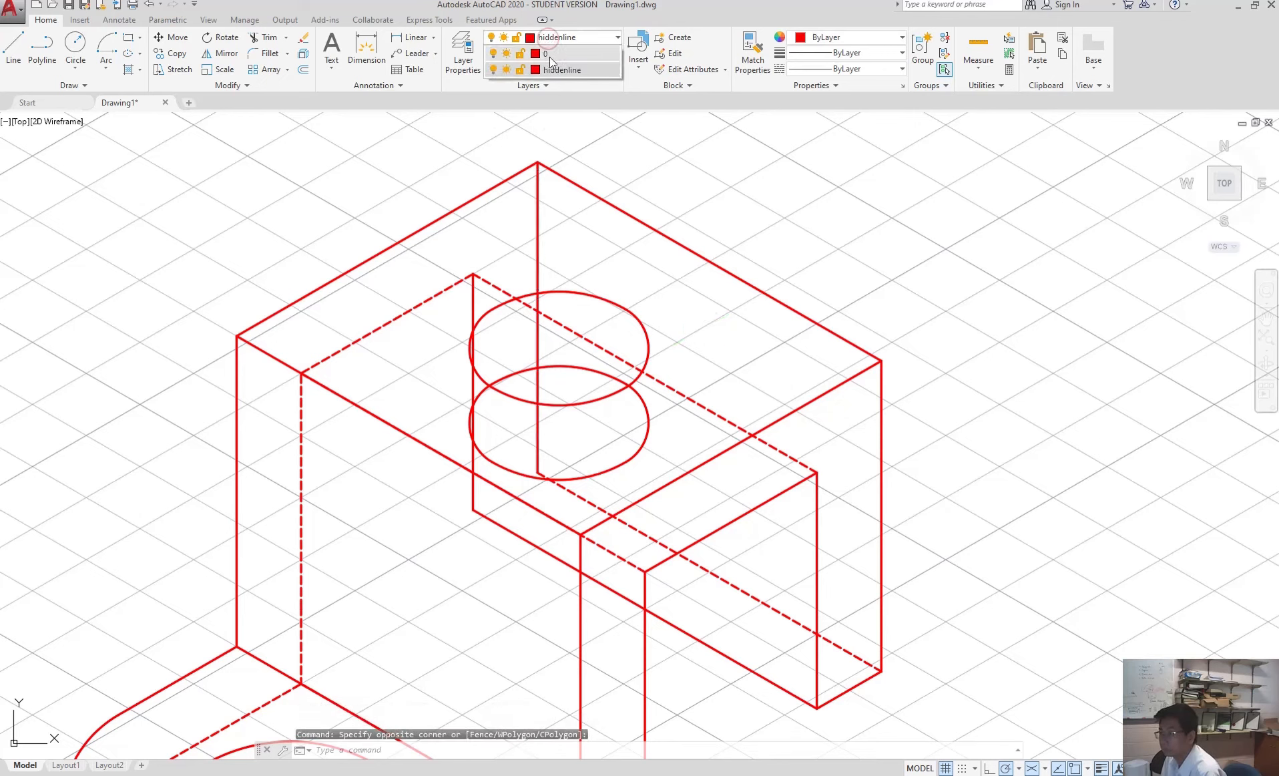
{"action": "left_click", "coordinate": [588, 503]}
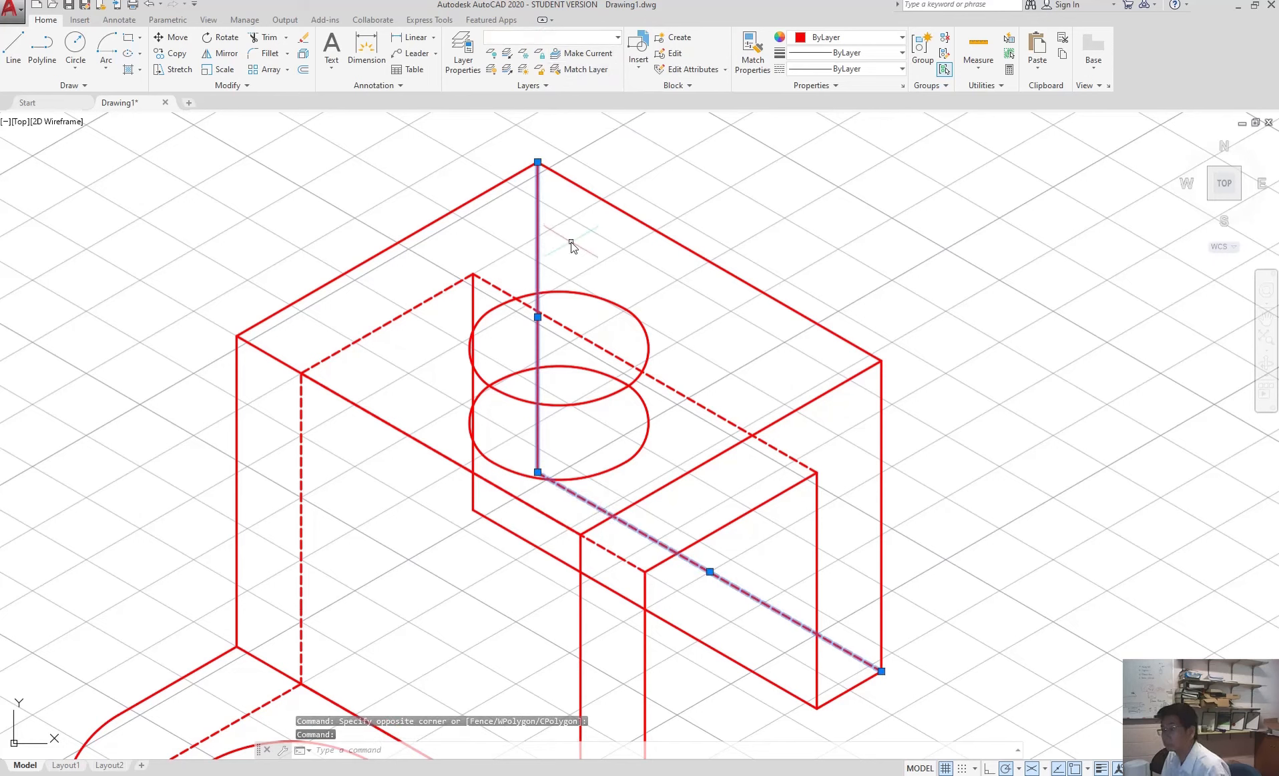
{"action": "key", "text": "Escape"}
{"action": "key", "text": "Escape"}
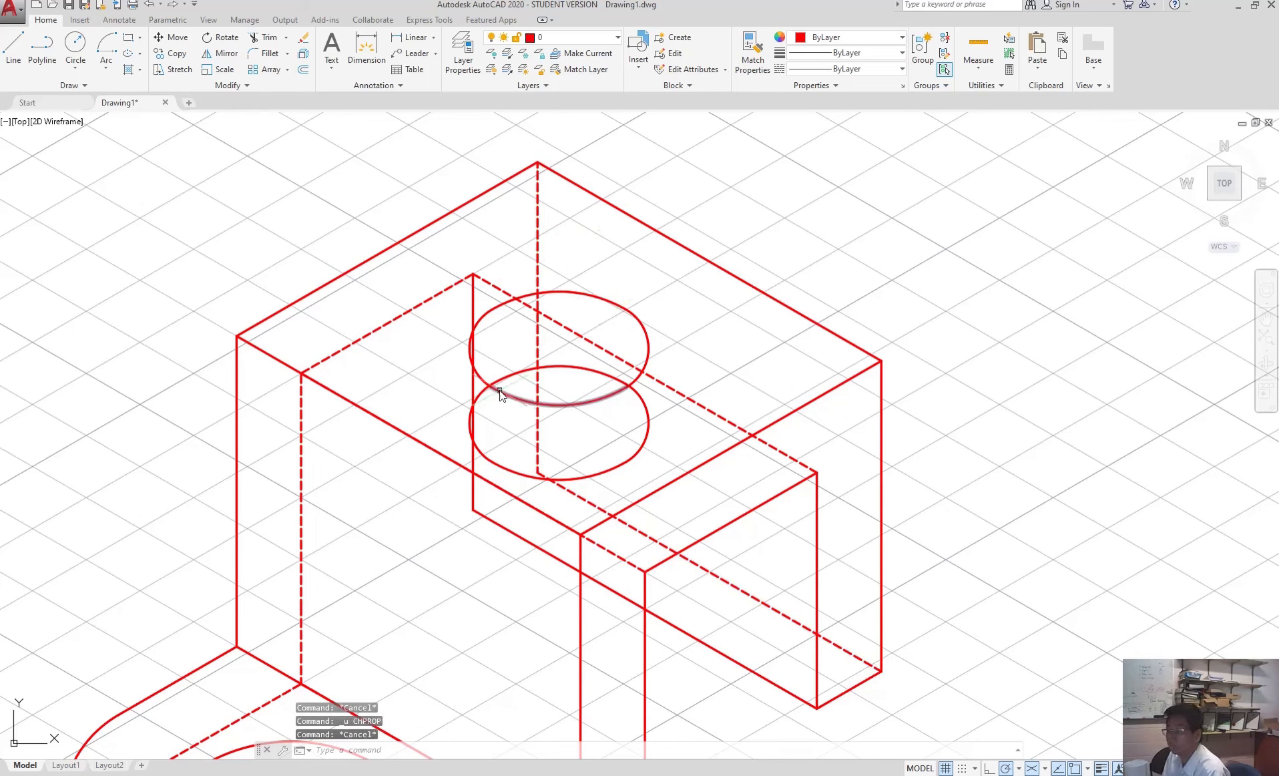
Draw the hole's left side line from the lower rim's left quadrant tangent to the upper rim.
{"action": "left_click", "coordinate": [14, 47]}
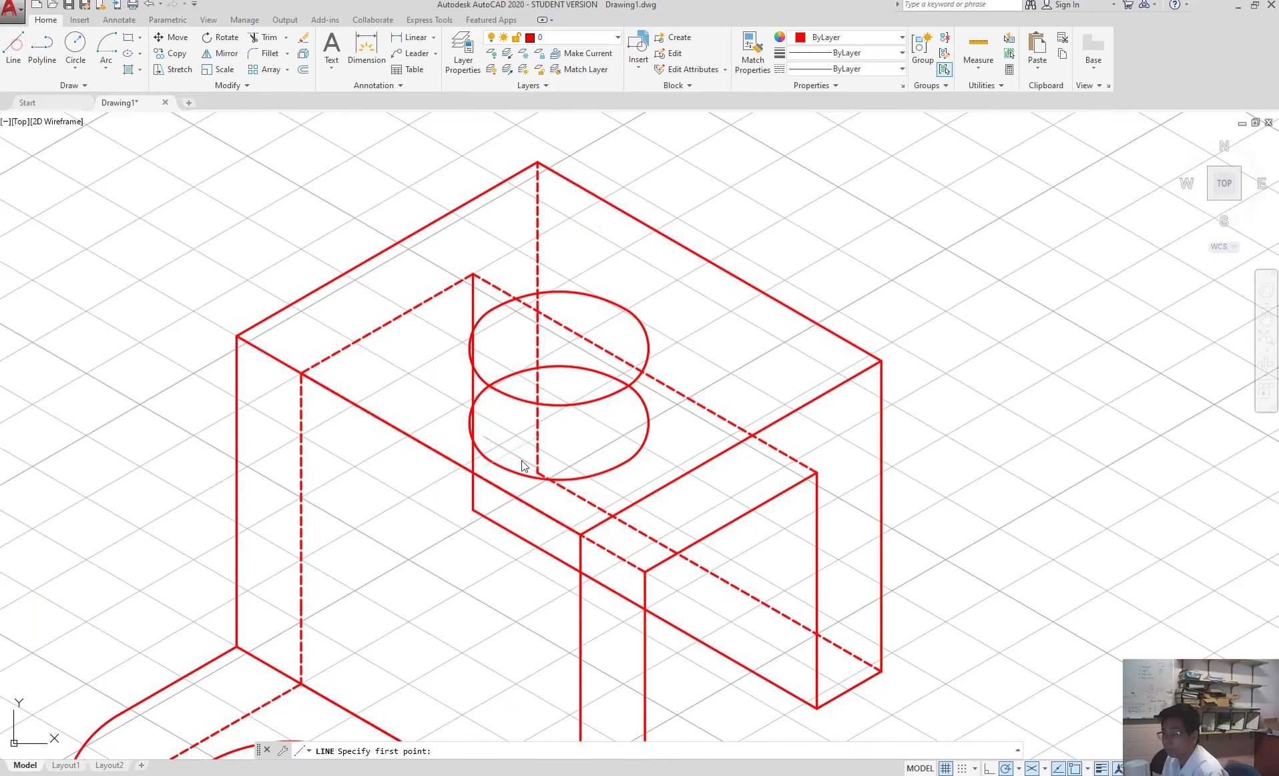
{"action": "right_click", "coordinate": [454, 426], "text": "shift"}
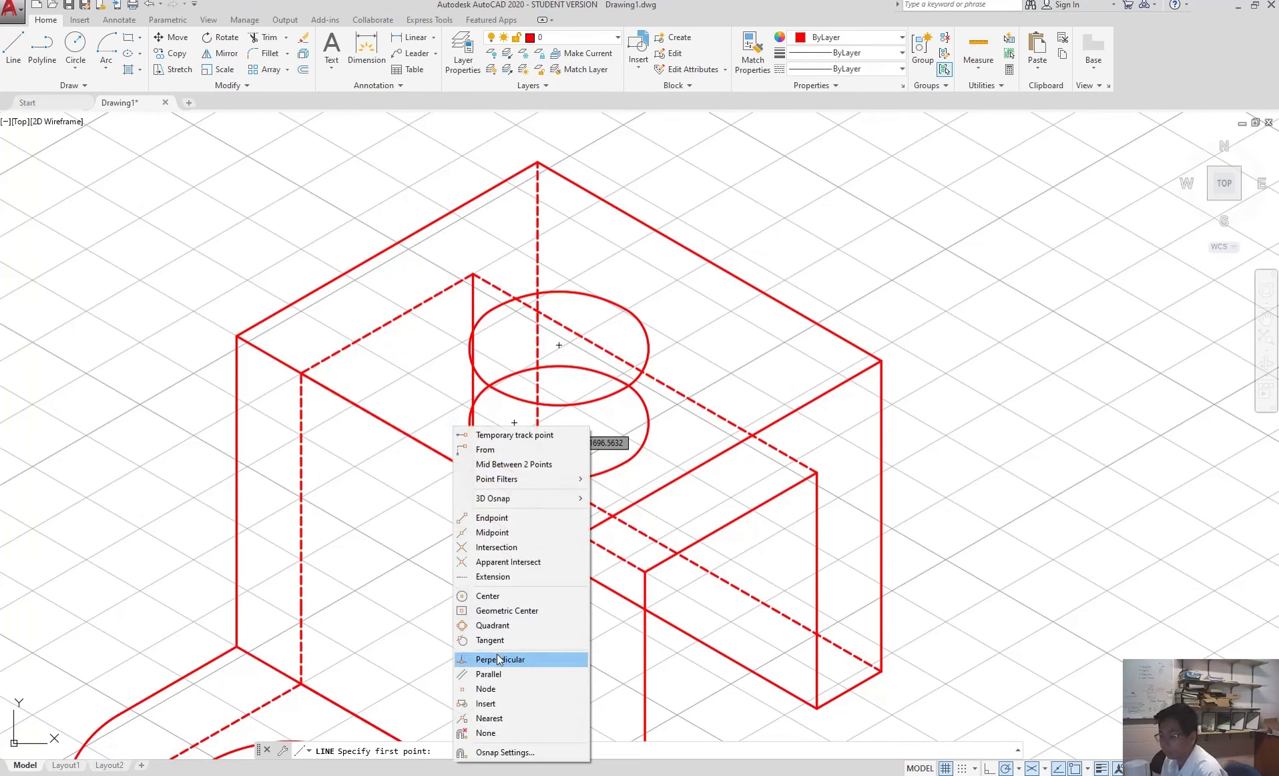
{"action": "left_click", "coordinate": [494, 626]}
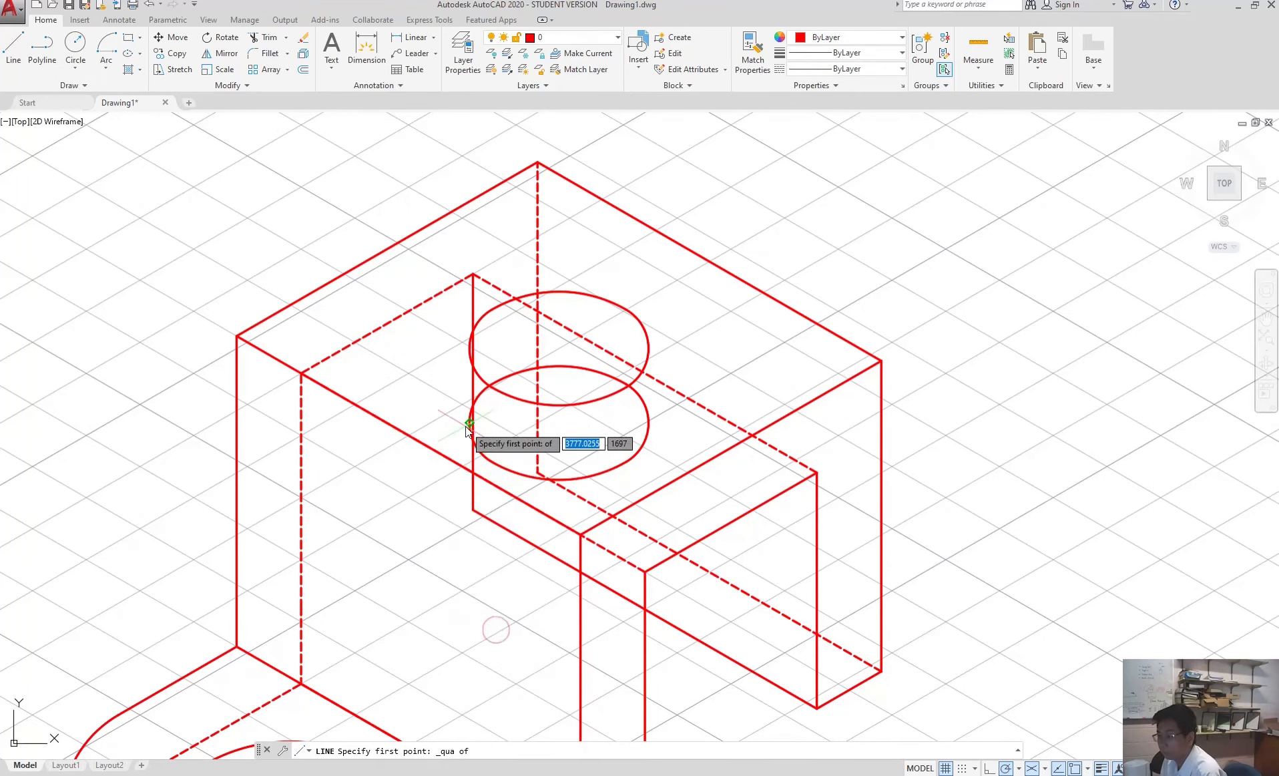
{"action": "left_click", "coordinate": [467, 423]}
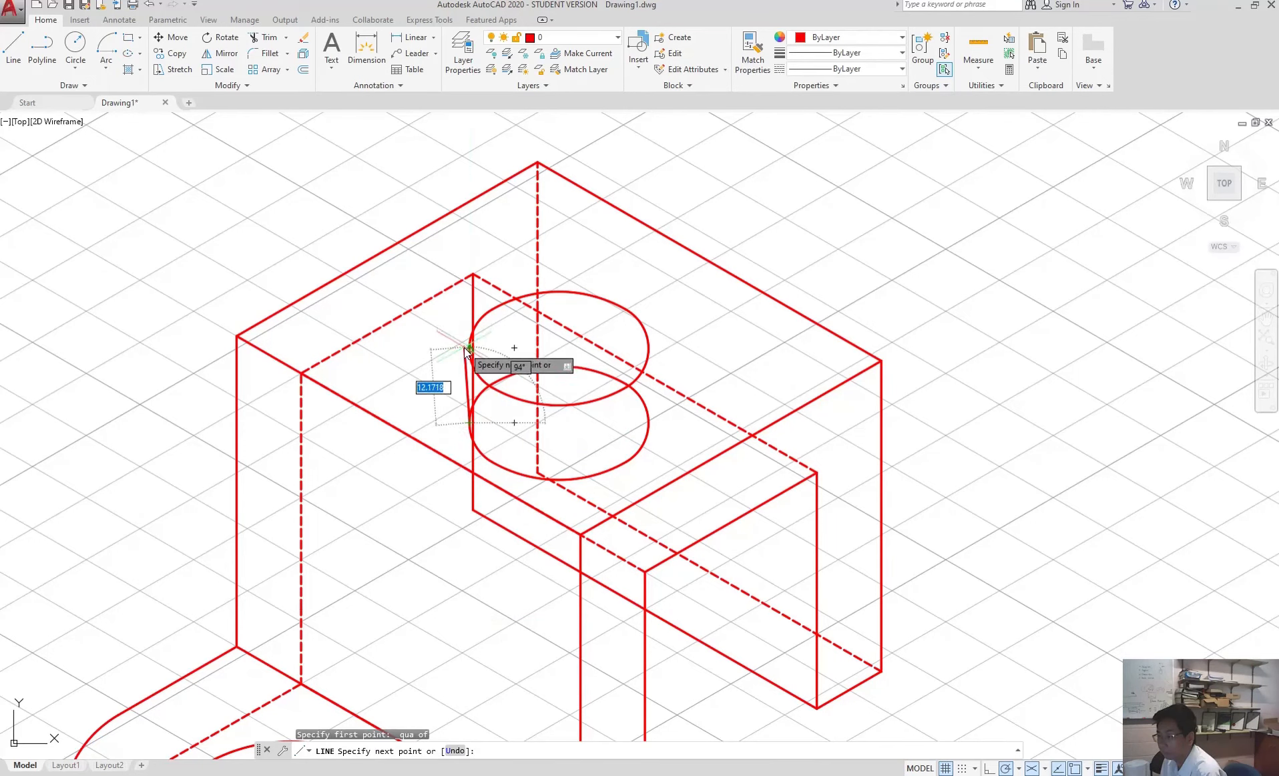
{"action": "type", "text": "12"}
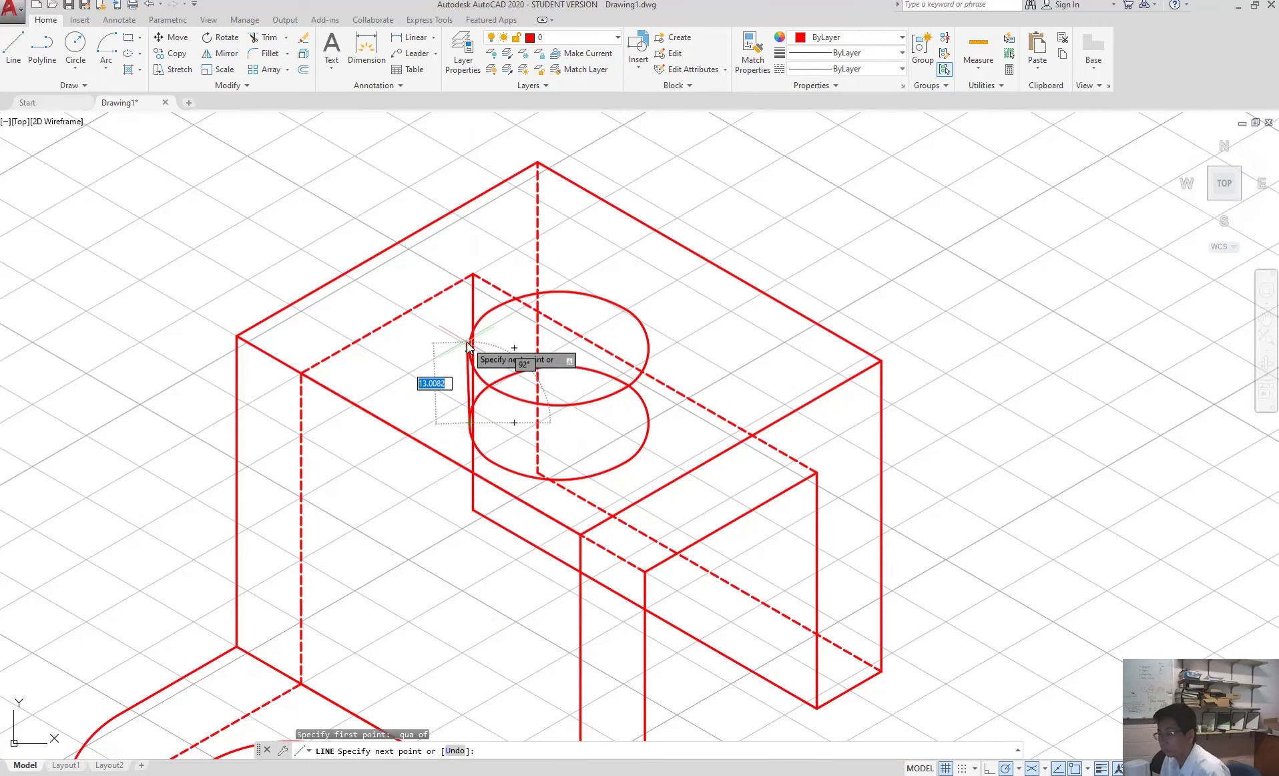
{"action": "right_click", "coordinate": [468, 346], "text": "shift"}
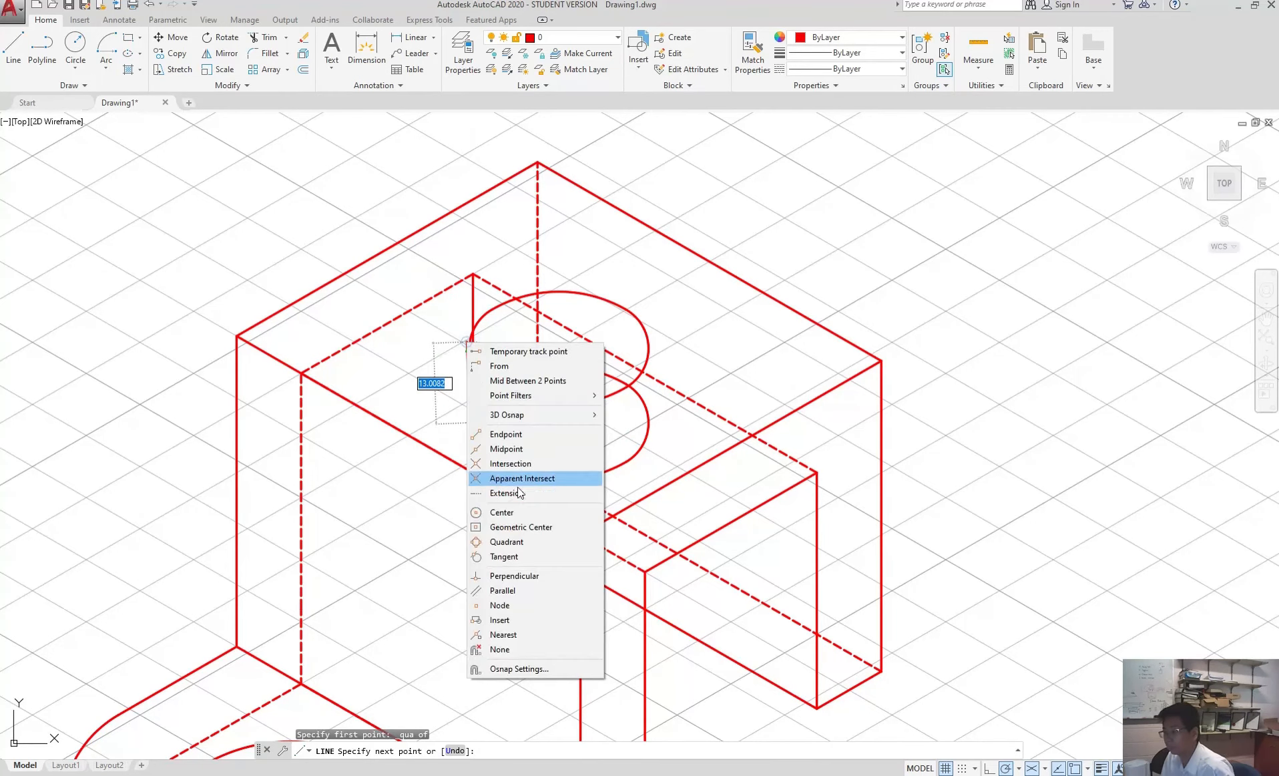
{"action": "left_click", "coordinate": [507, 557]}
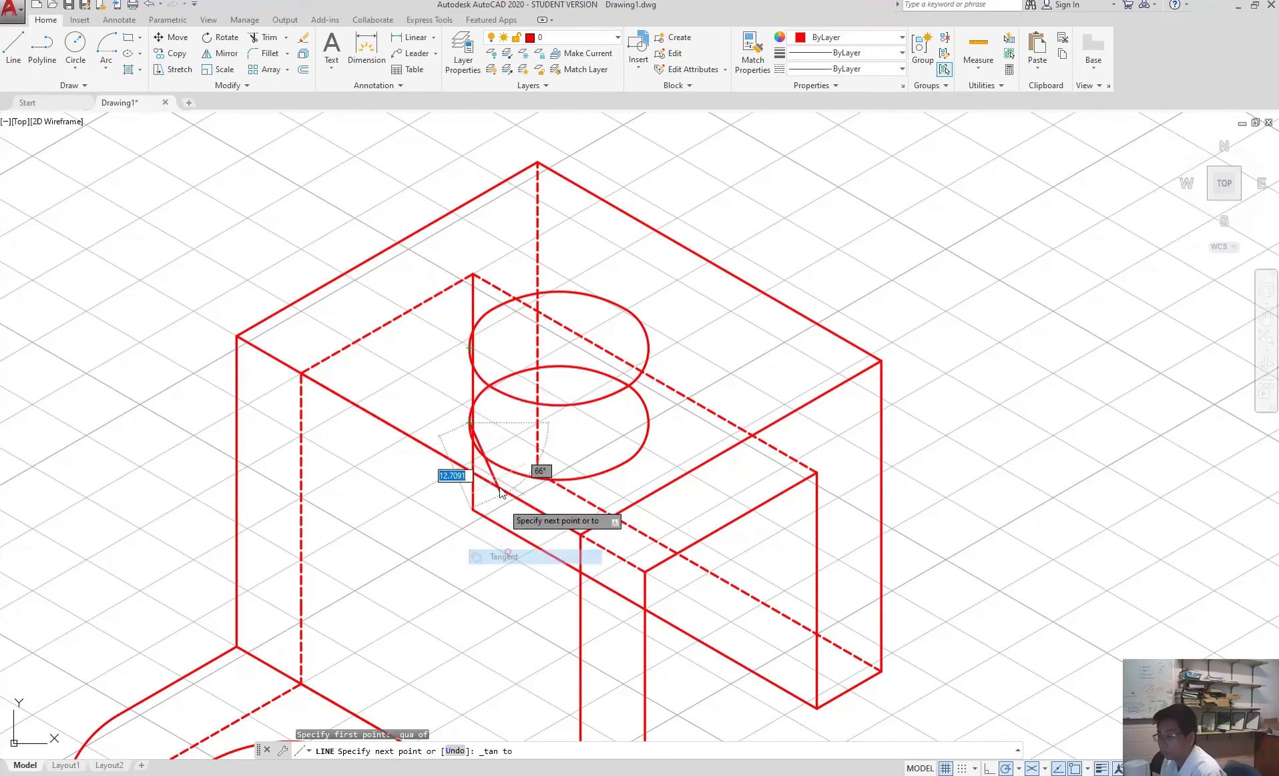
{"action": "left_click", "coordinate": [470, 346]}
{"action": "key", "text": "Escape"}
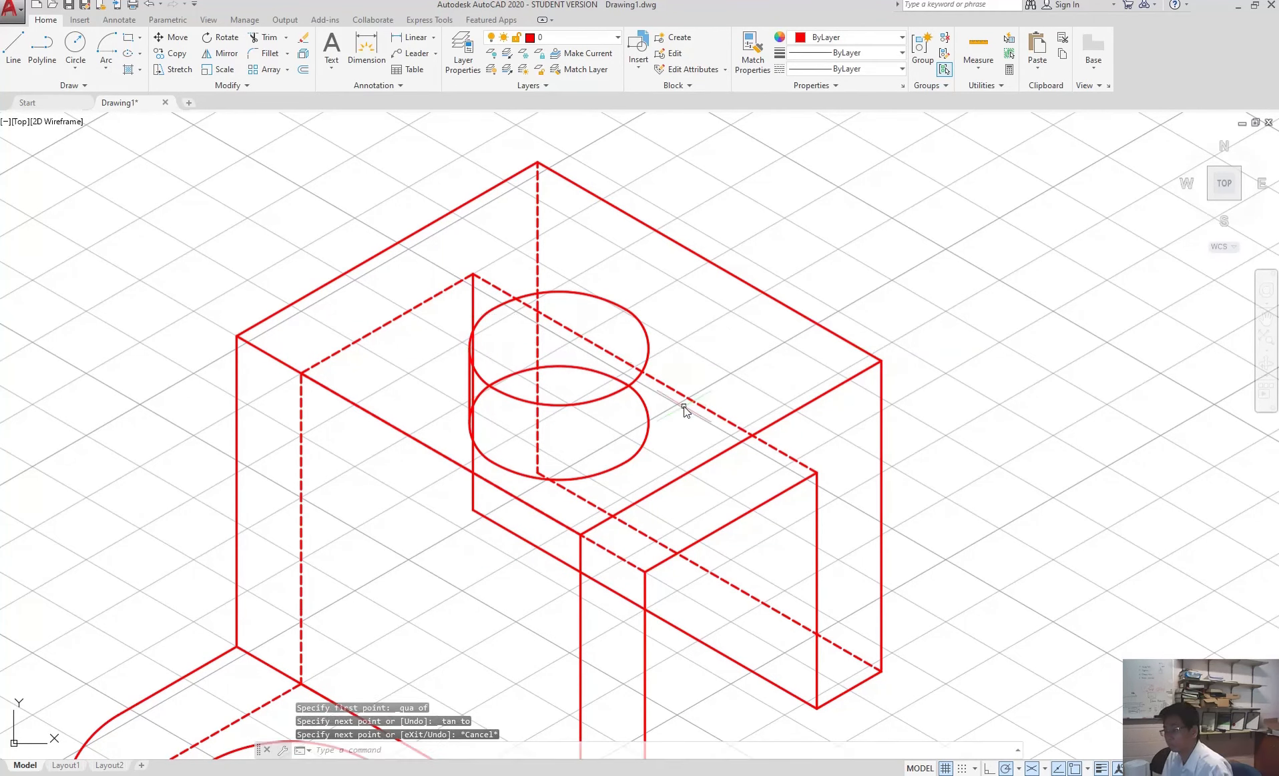
Draw the hole's right side line from the lower rim's right extreme point tangent to the upper rim.
{"action": "key", "text": "Return"}
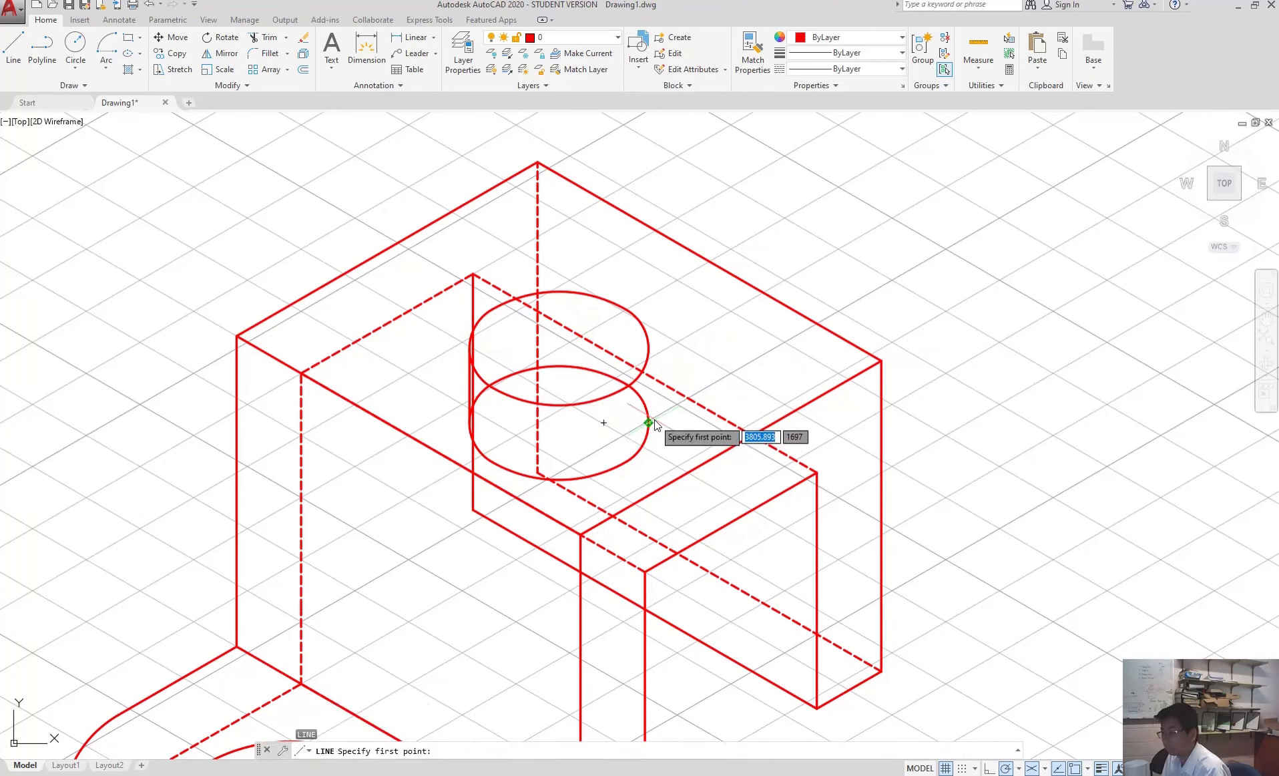
{"action": "left_click", "coordinate": [648, 422]}
{"action": "right_click", "coordinate": [657, 339], "text": "shift"}
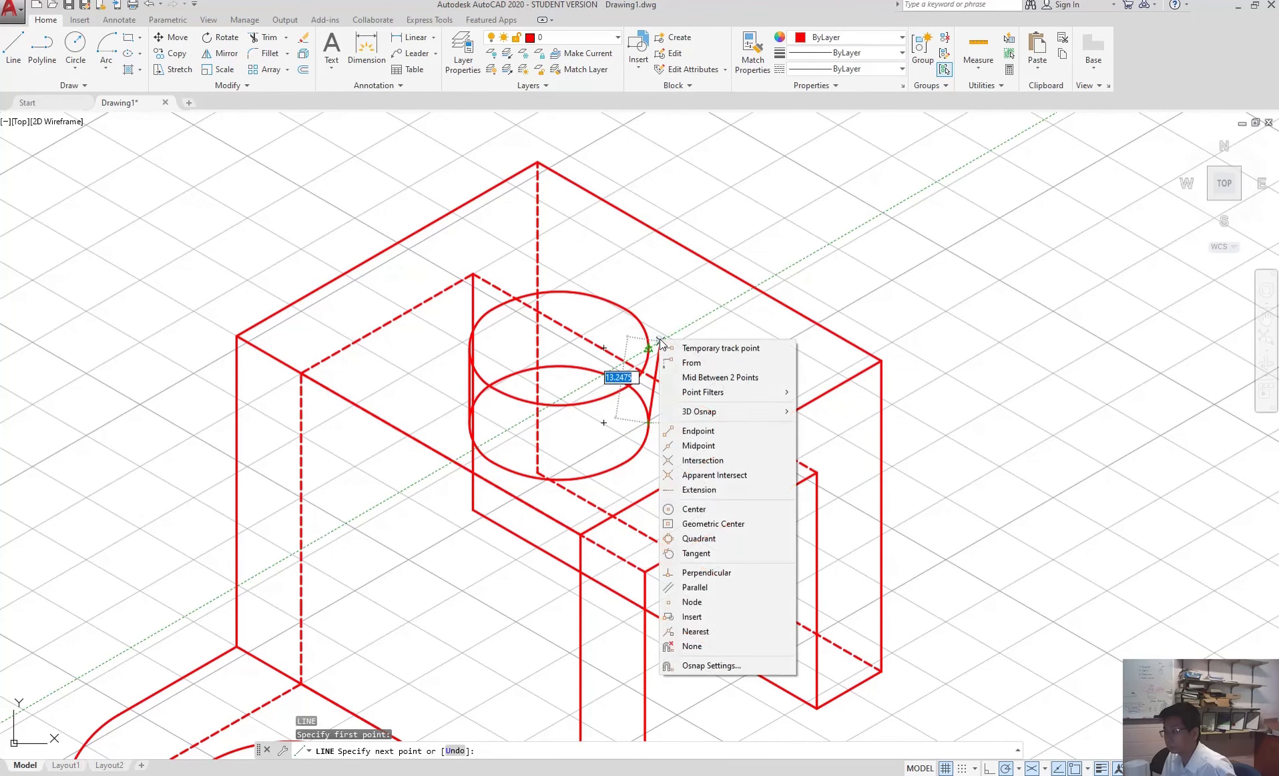
{"action": "left_click", "coordinate": [697, 553]}
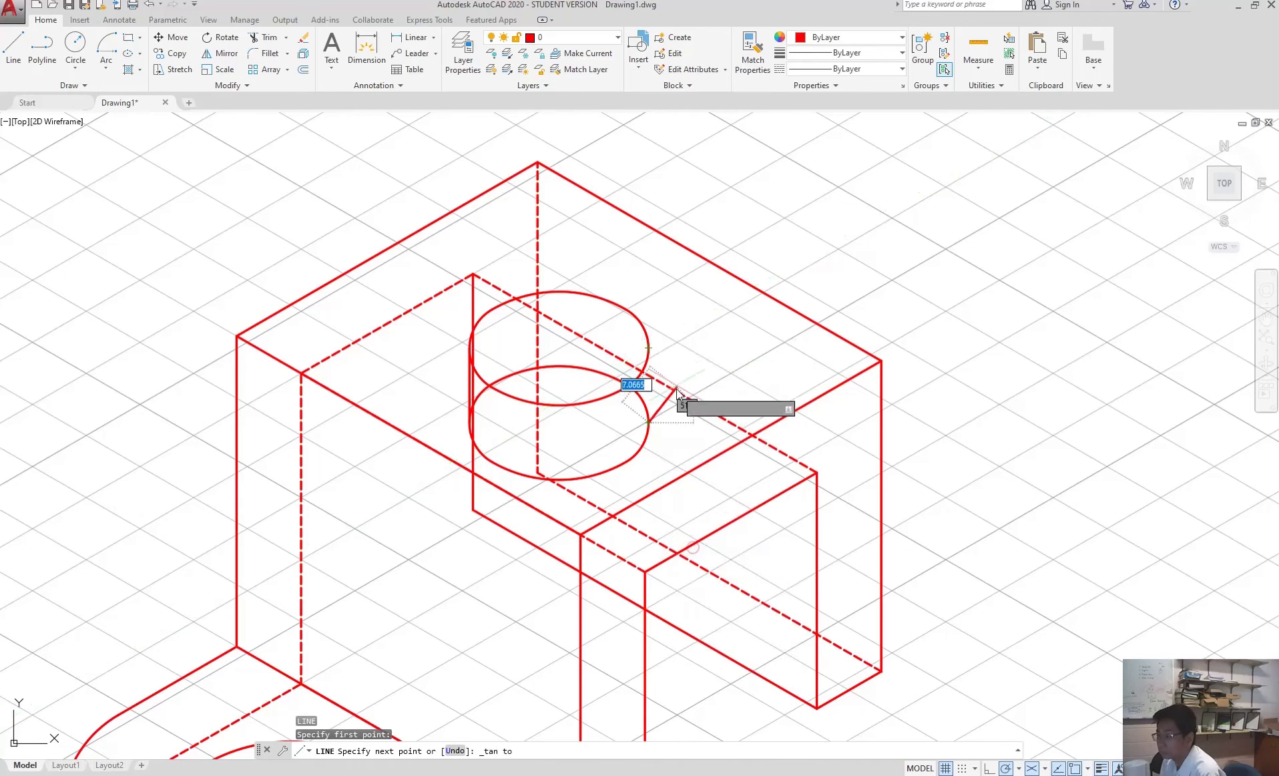
{"action": "left_click", "coordinate": [649, 347]}
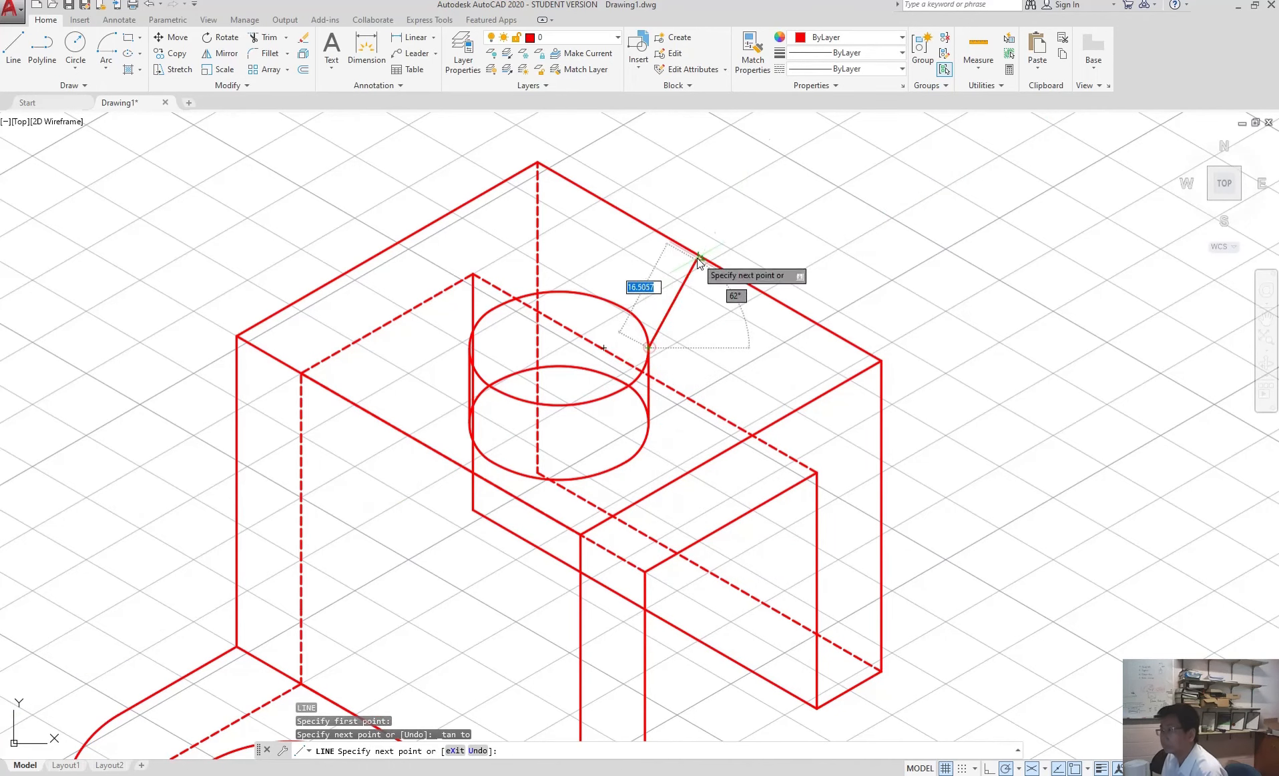
{"action": "key", "text": "Escape"}
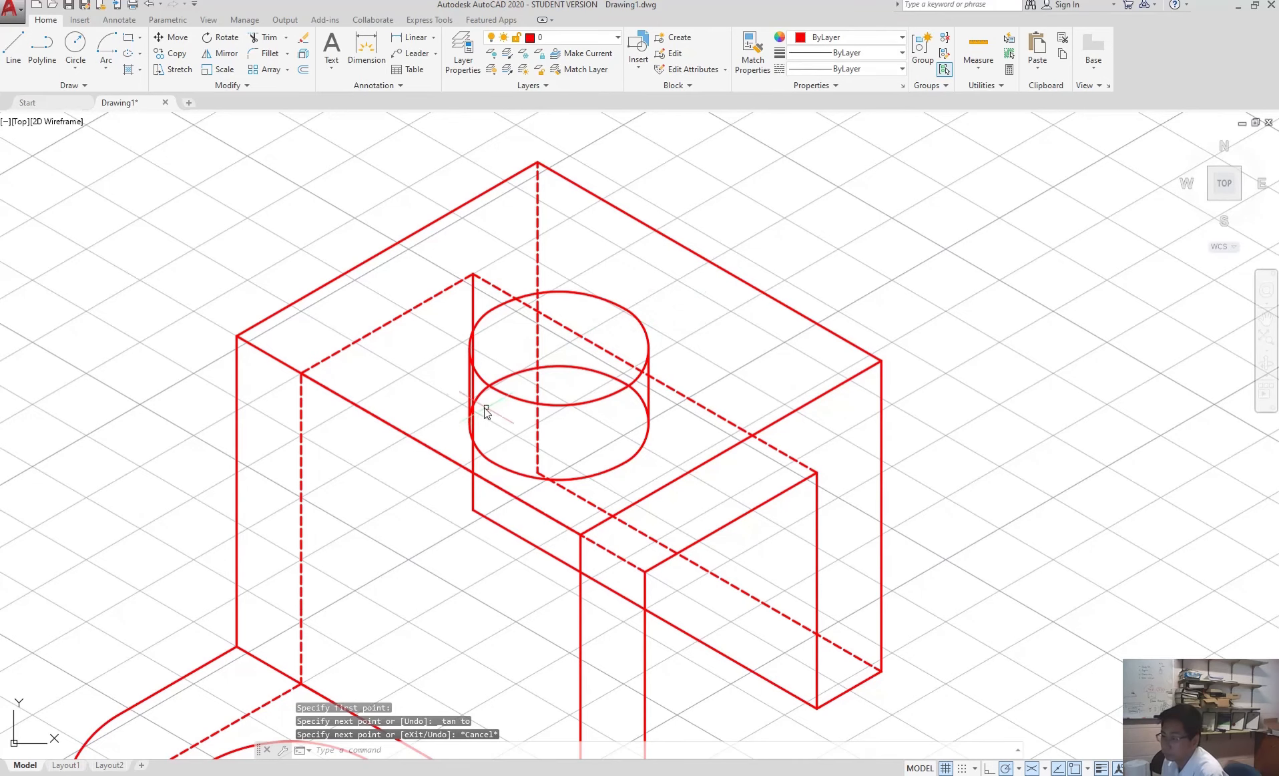
Move the hole's two vertical side lines to the hiddenline layer.
{"action": "scroll", "coordinate": [451, 418], "scroll_direction": "up", "scroll_amount": 2}
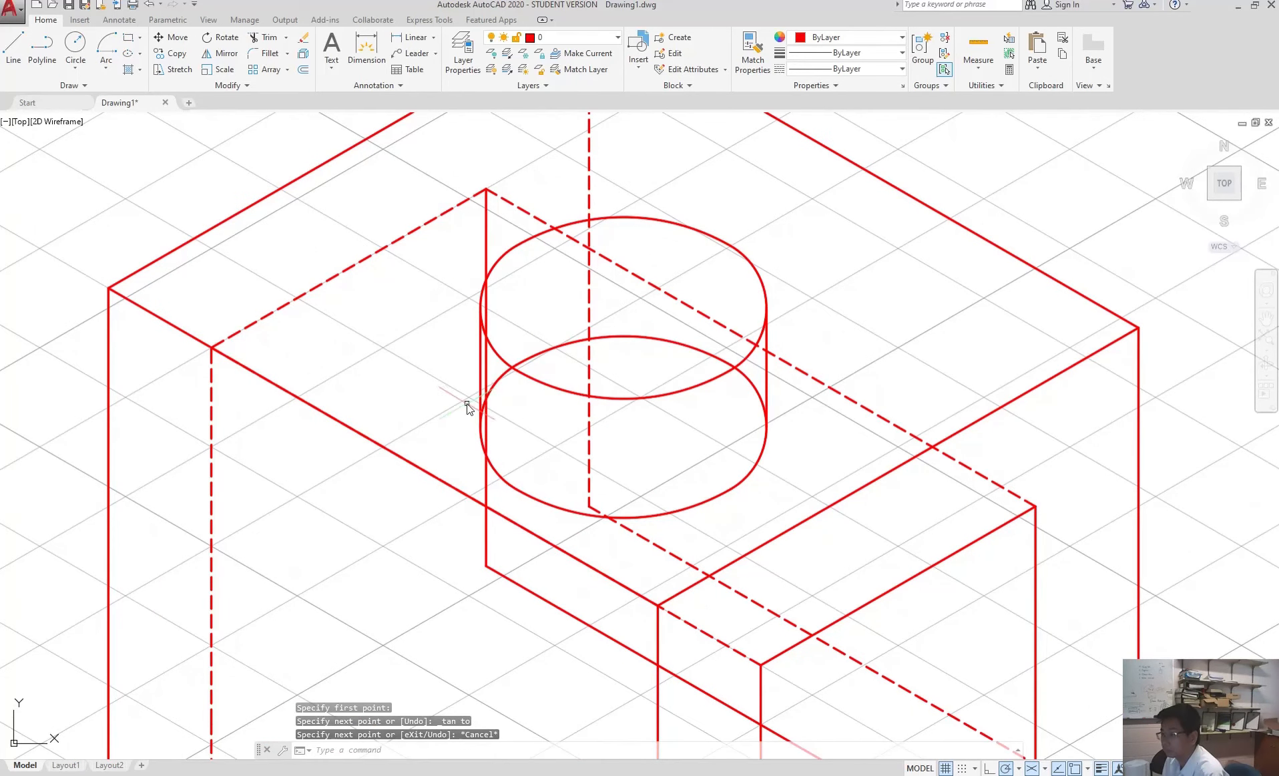
{"action": "left_click", "coordinate": [478, 375]}
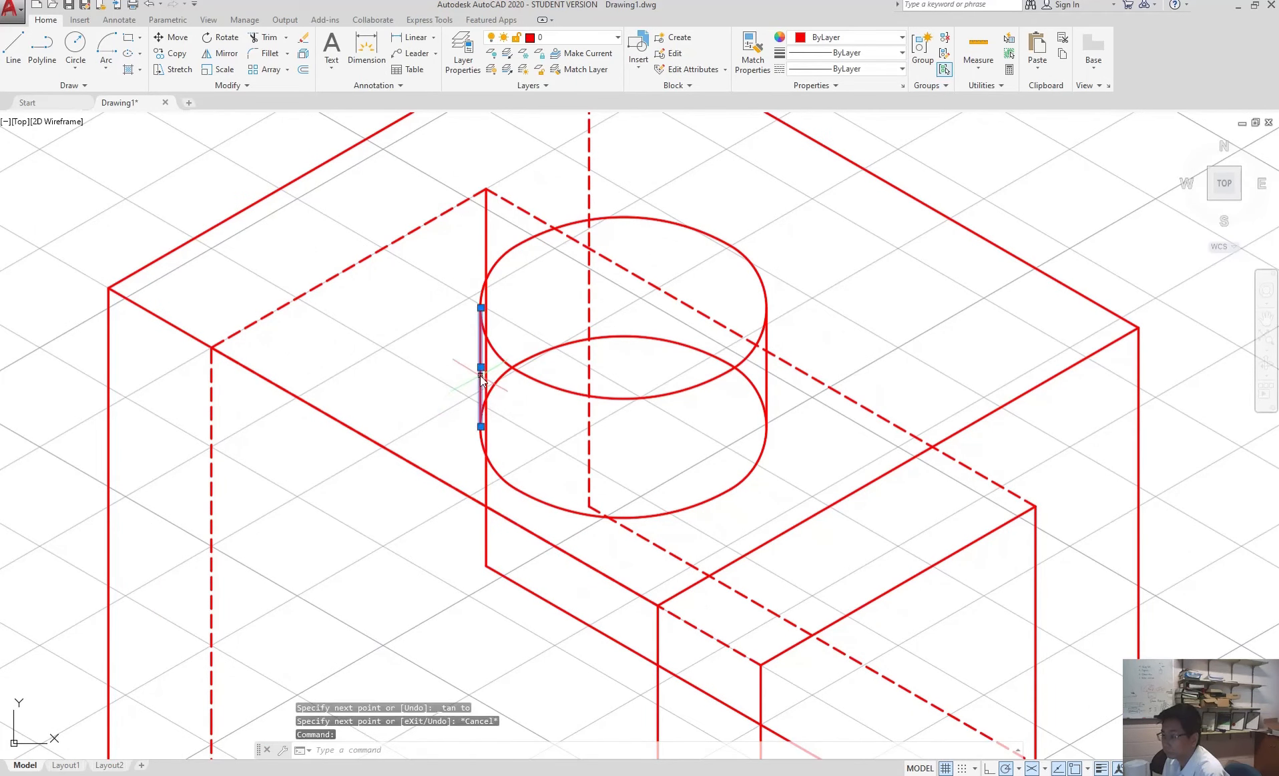
{"action": "left_click", "coordinate": [767, 370]}
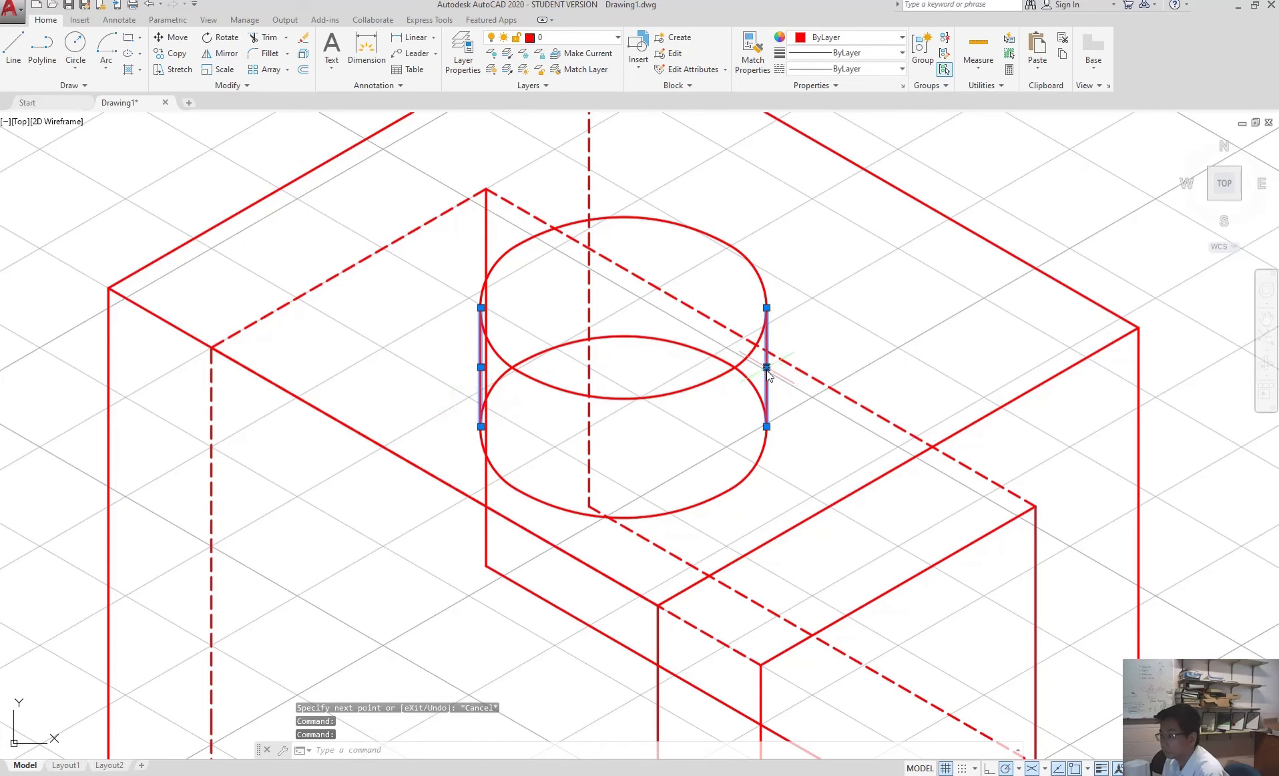
{"action": "left_click", "coordinate": [564, 37]}
{"action": "left_click", "coordinate": [564, 62]}
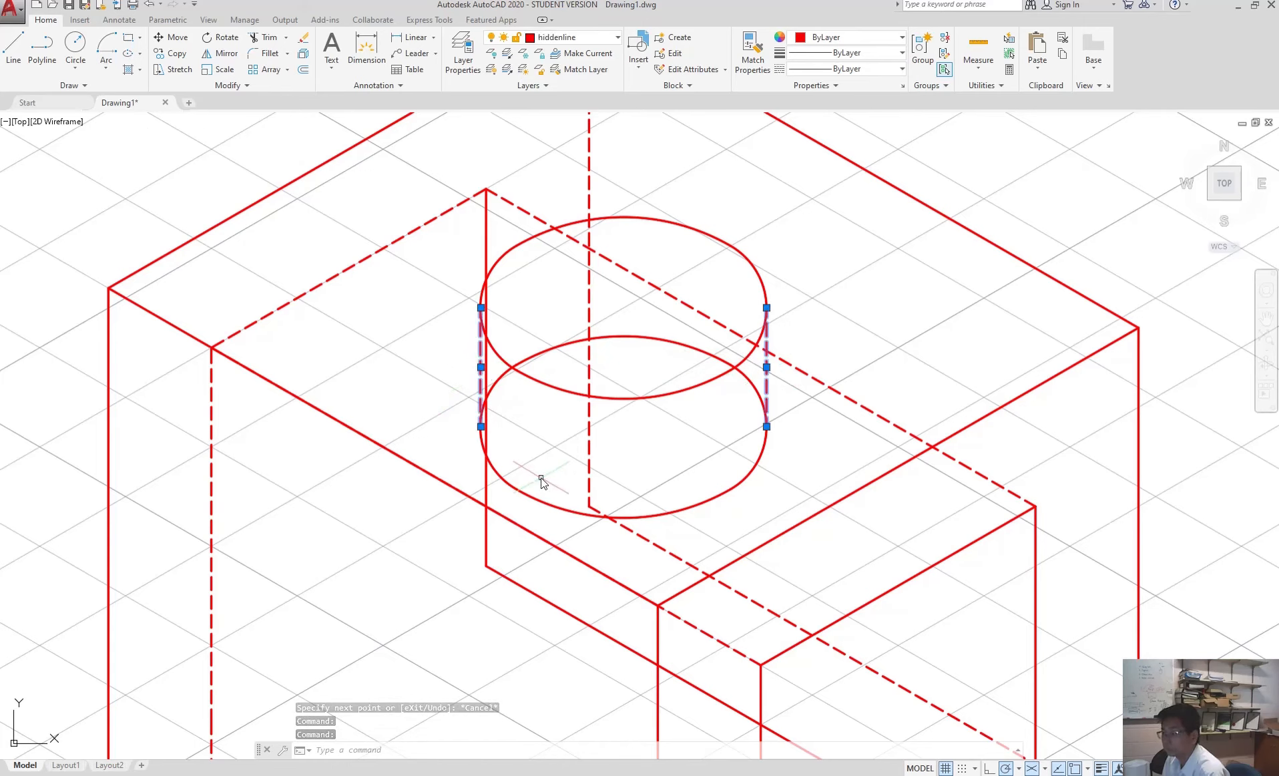
{"action": "key", "text": "Escape"}
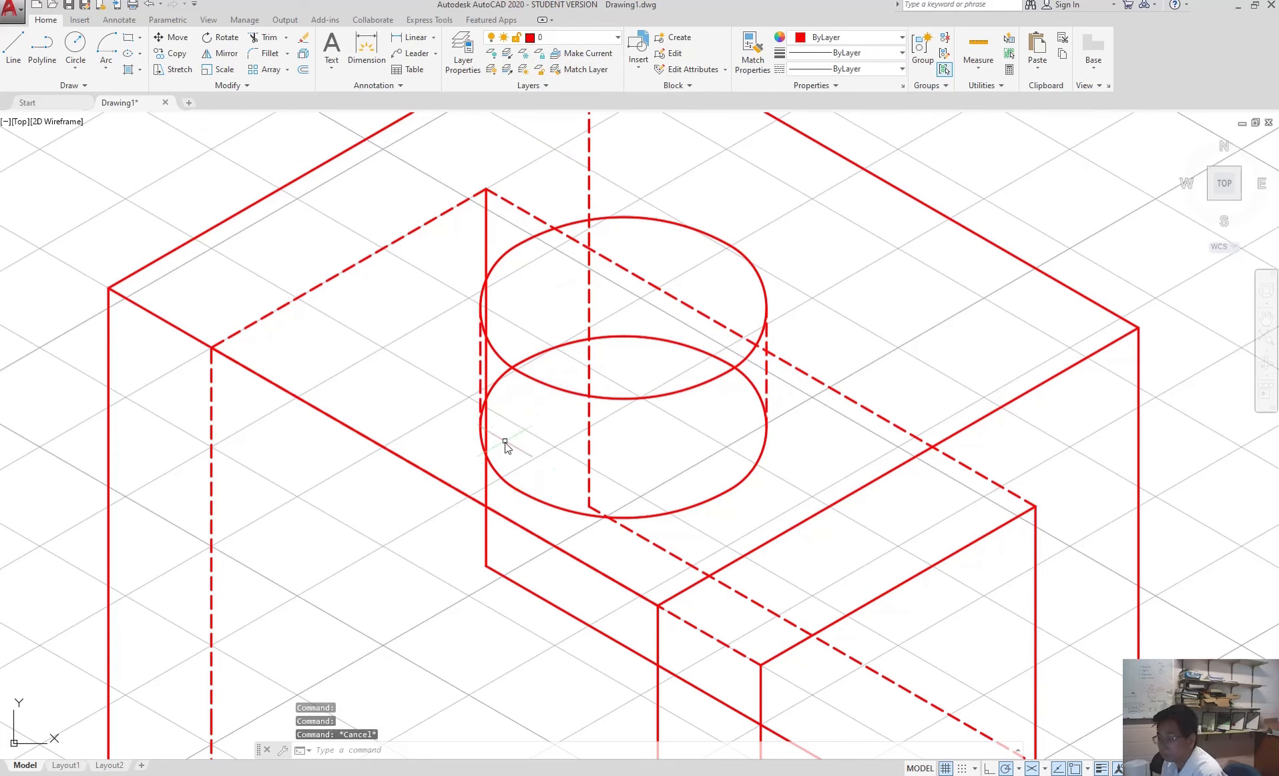
Move the front arc of the hole's lower rim to the hiddenline layer.
{"action": "left_click", "coordinate": [536, 497]}
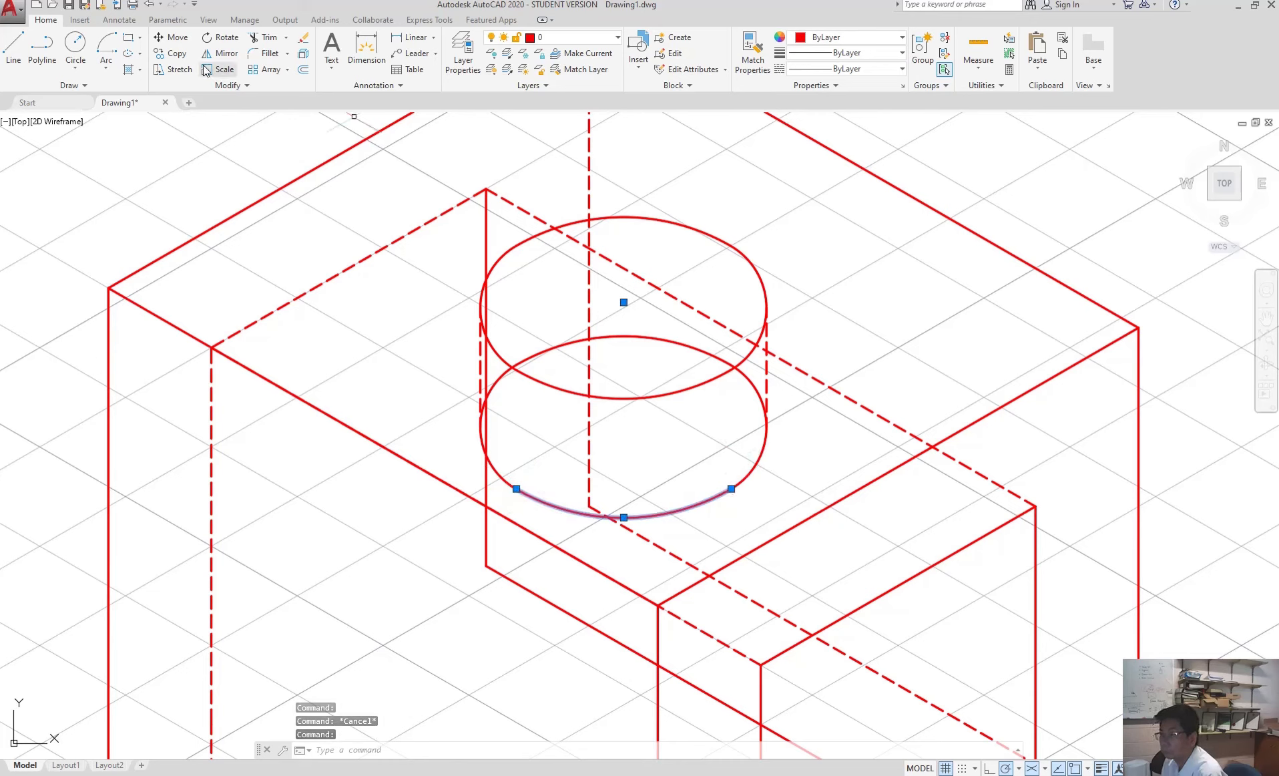
{"action": "left_click", "coordinate": [566, 40]}
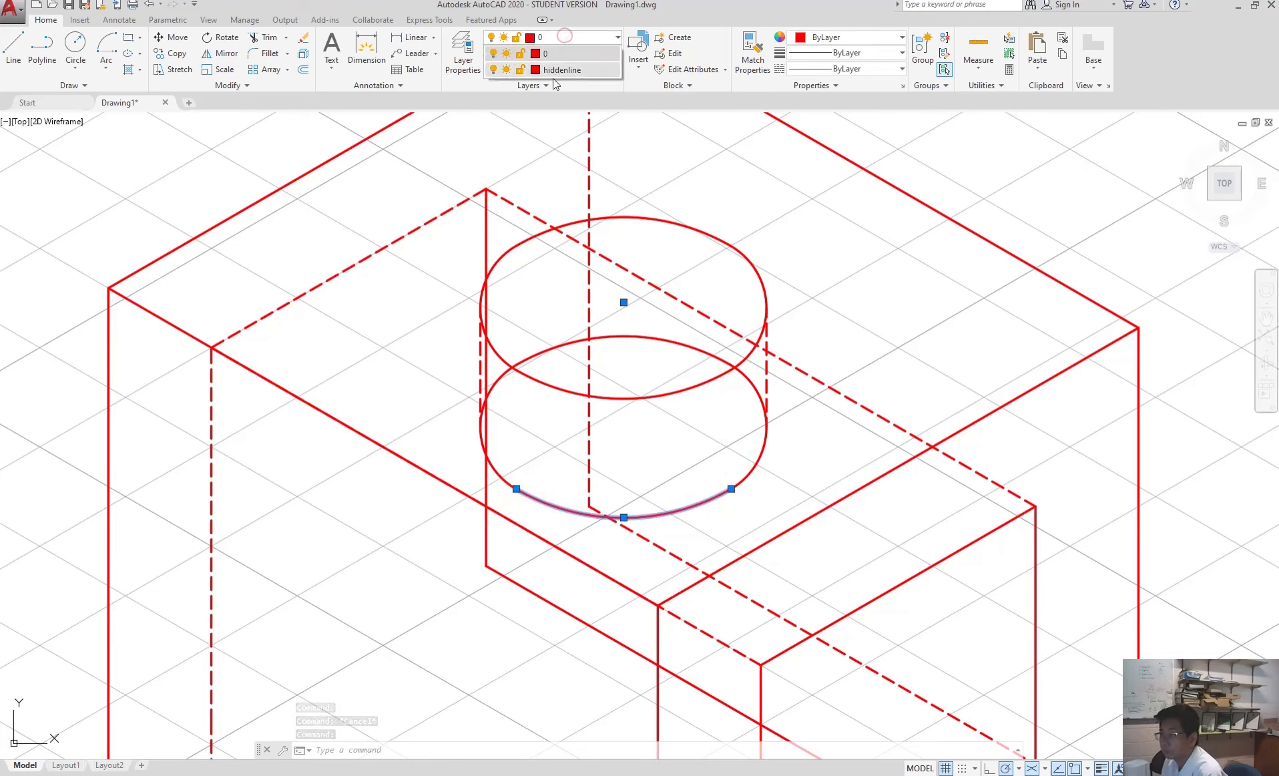
{"action": "left_click", "coordinate": [557, 73]}
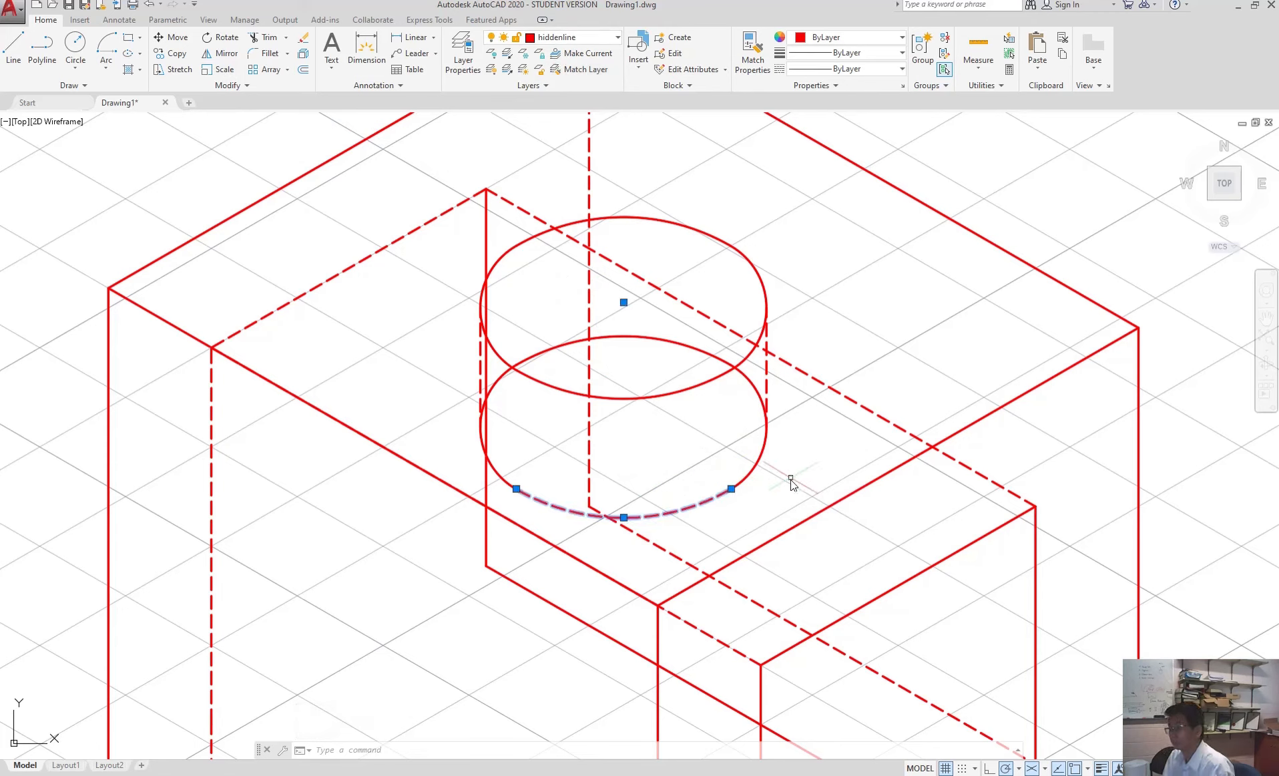
{"action": "key", "text": "Escape"}
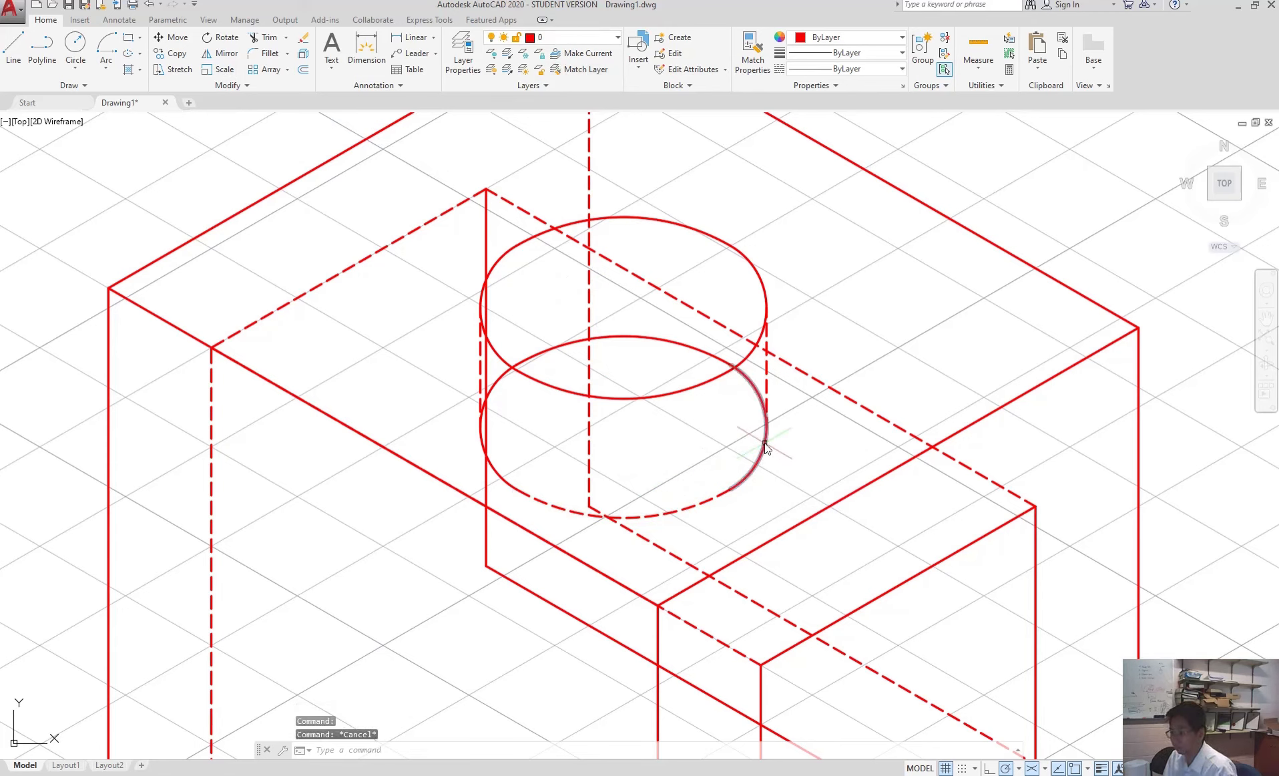
Break the lower rim's right arc at its intersection with the upper rim, using the same point for both break points.
{"action": "type", "text": "b"}
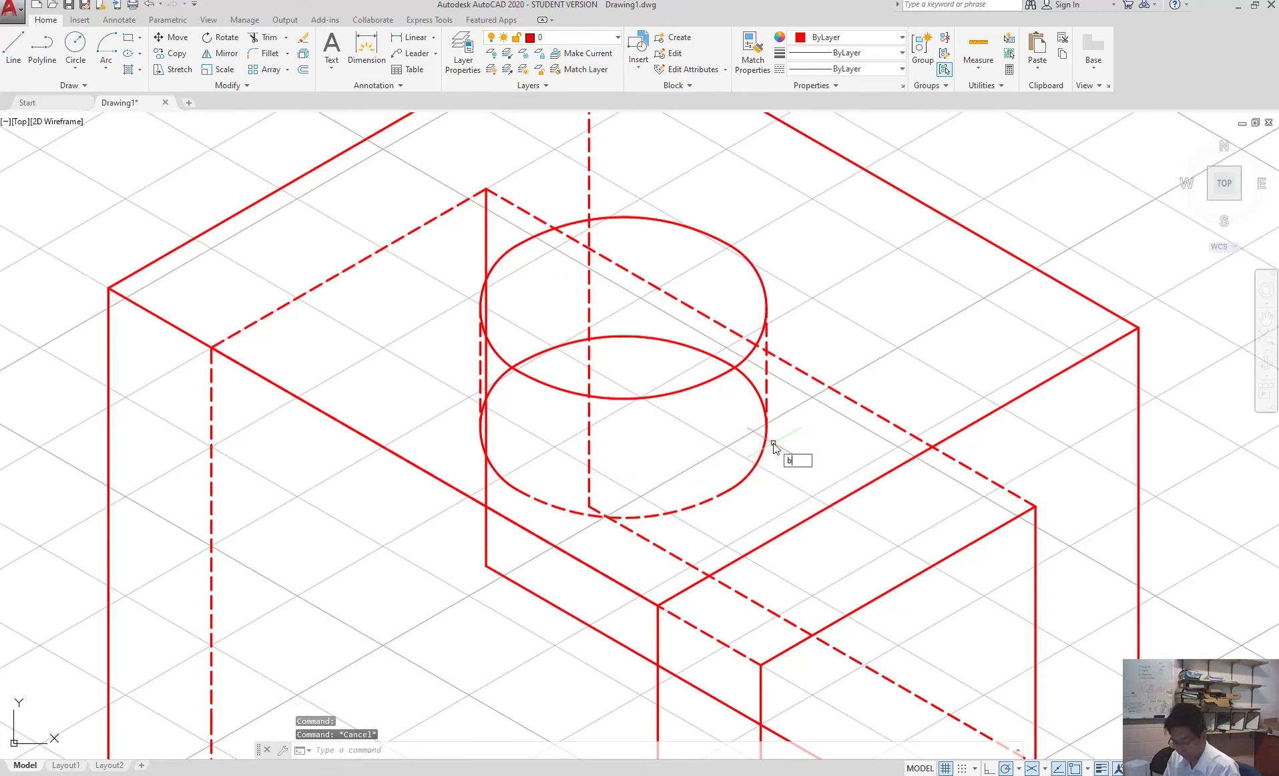
{"action": "type", "text": "reak"}
{"action": "key", "text": "Return"}
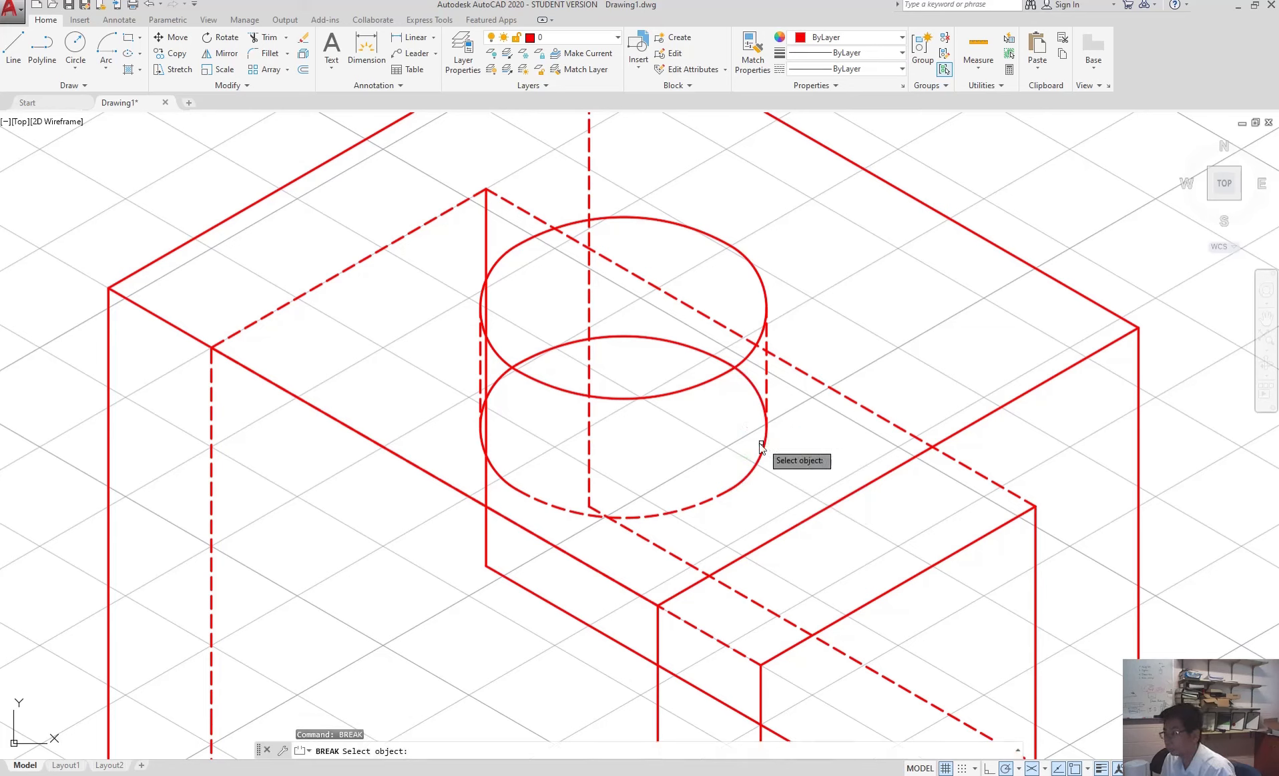
{"action": "left_click", "coordinate": [765, 448]}
{"action": "type", "text": "f"}
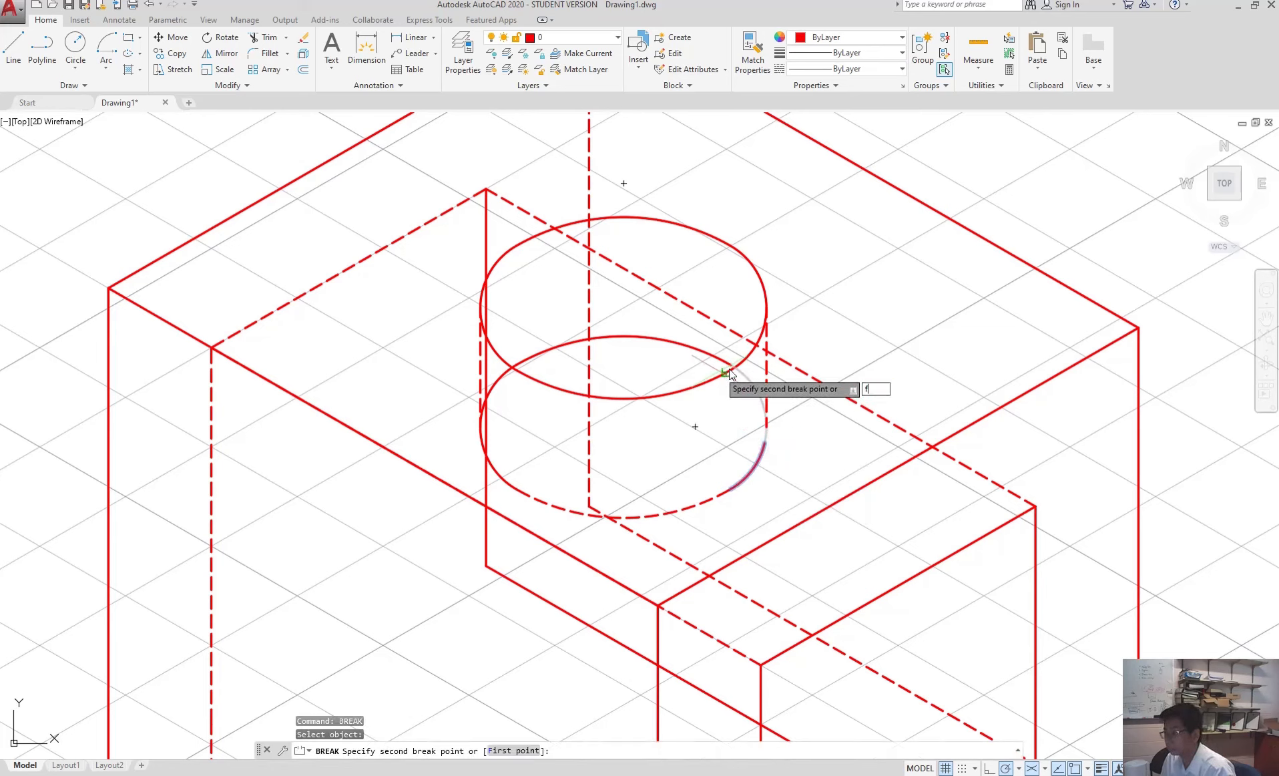
{"action": "key", "text": "Return"}
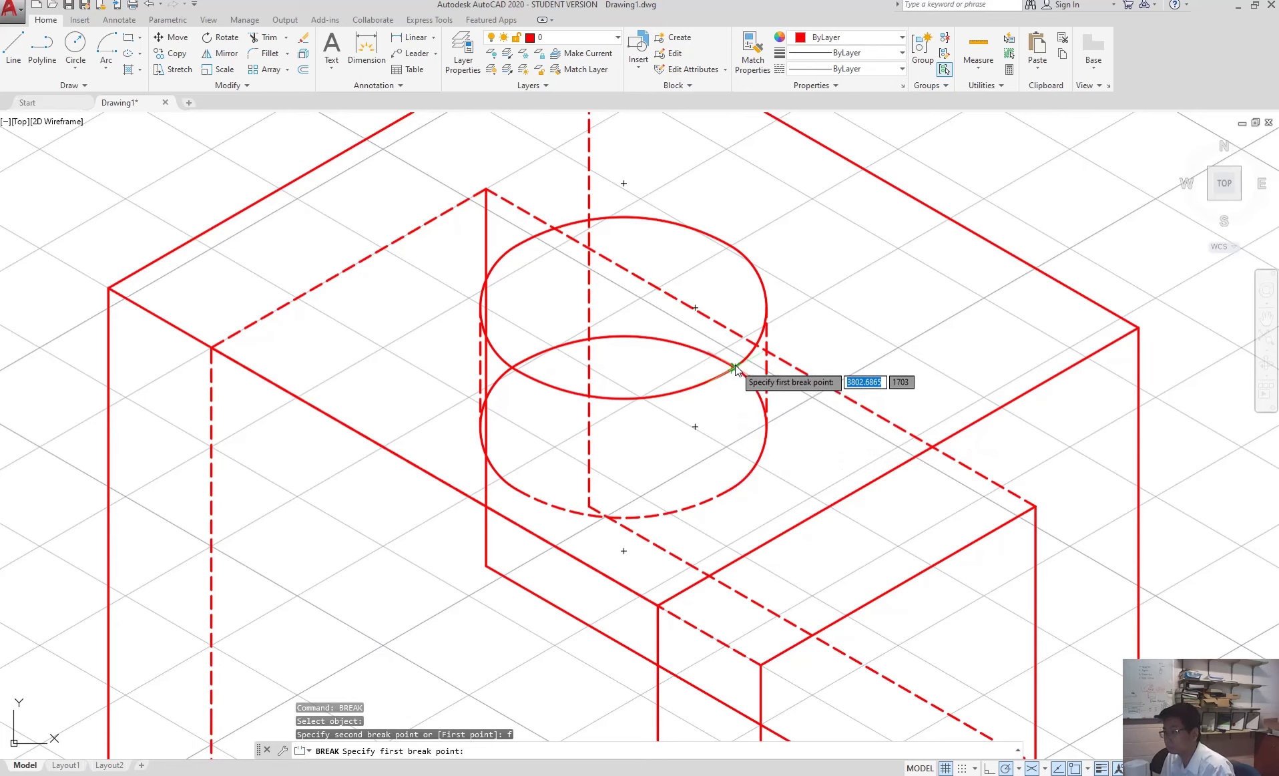
{"action": "left_click", "coordinate": [735, 366]}
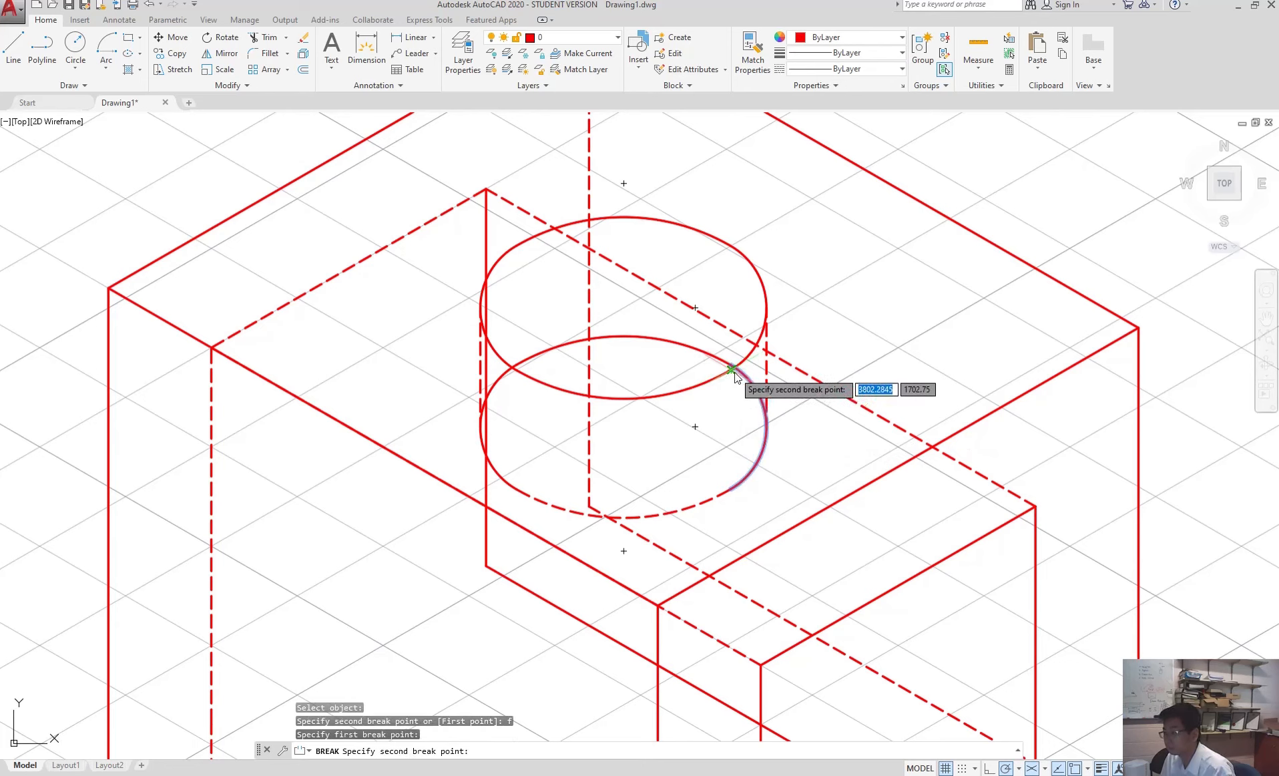
{"action": "left_click", "coordinate": [734, 369]}
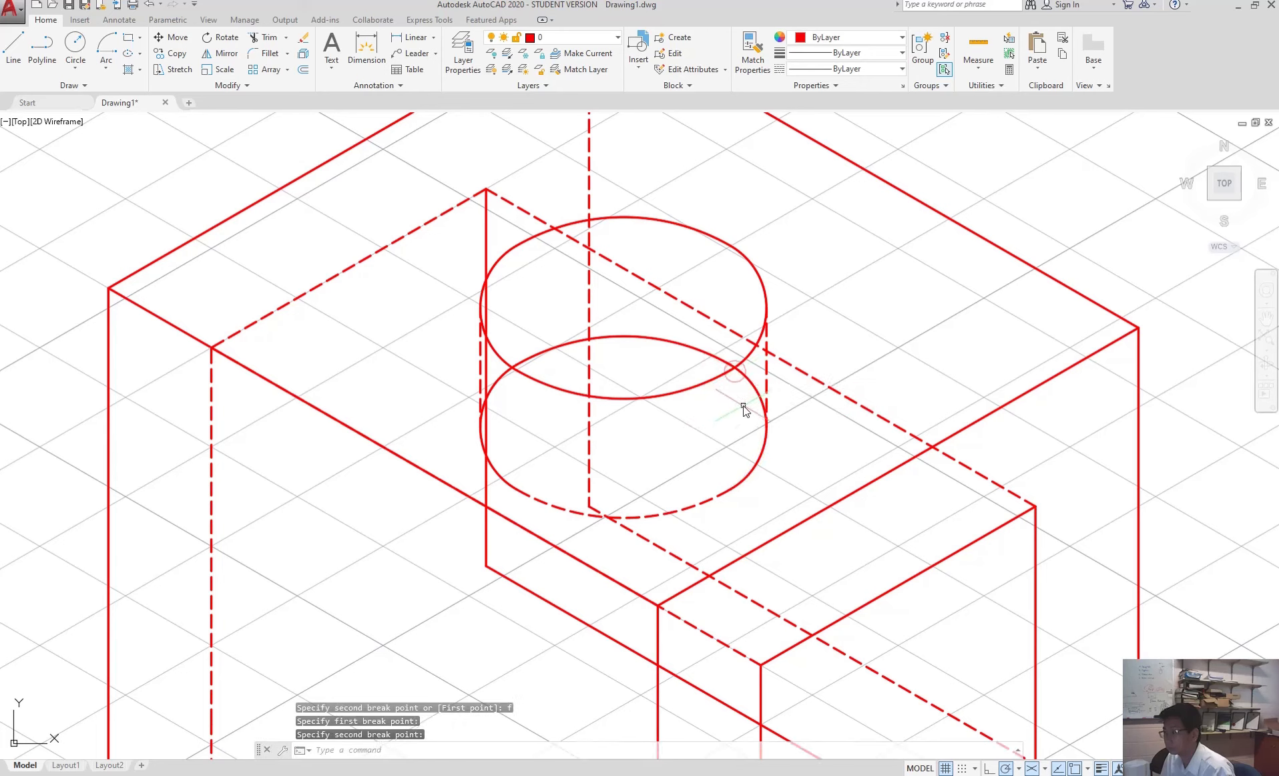
Move the right and left arcs of the hole's lower rim to the hiddenline layer.
{"action": "left_click", "coordinate": [757, 388]}
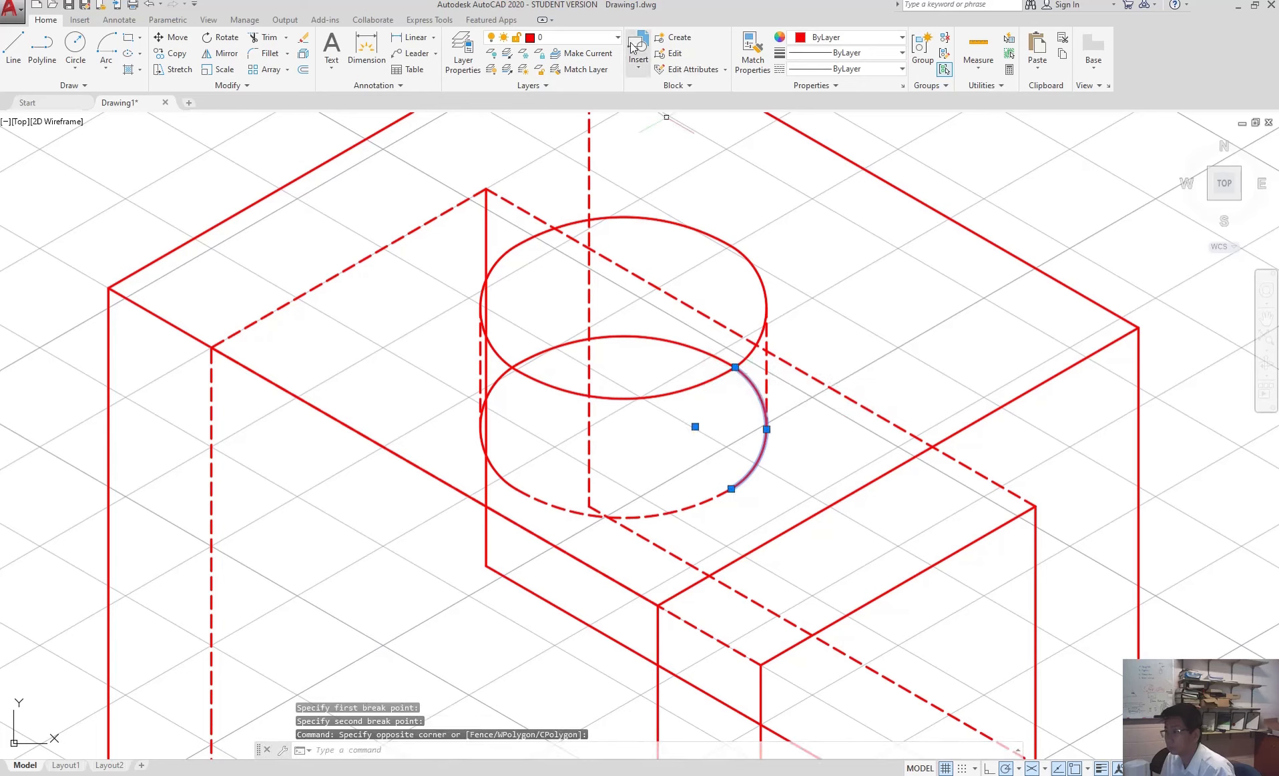
{"action": "left_click", "coordinate": [576, 35]}
{"action": "left_click", "coordinate": [572, 70]}
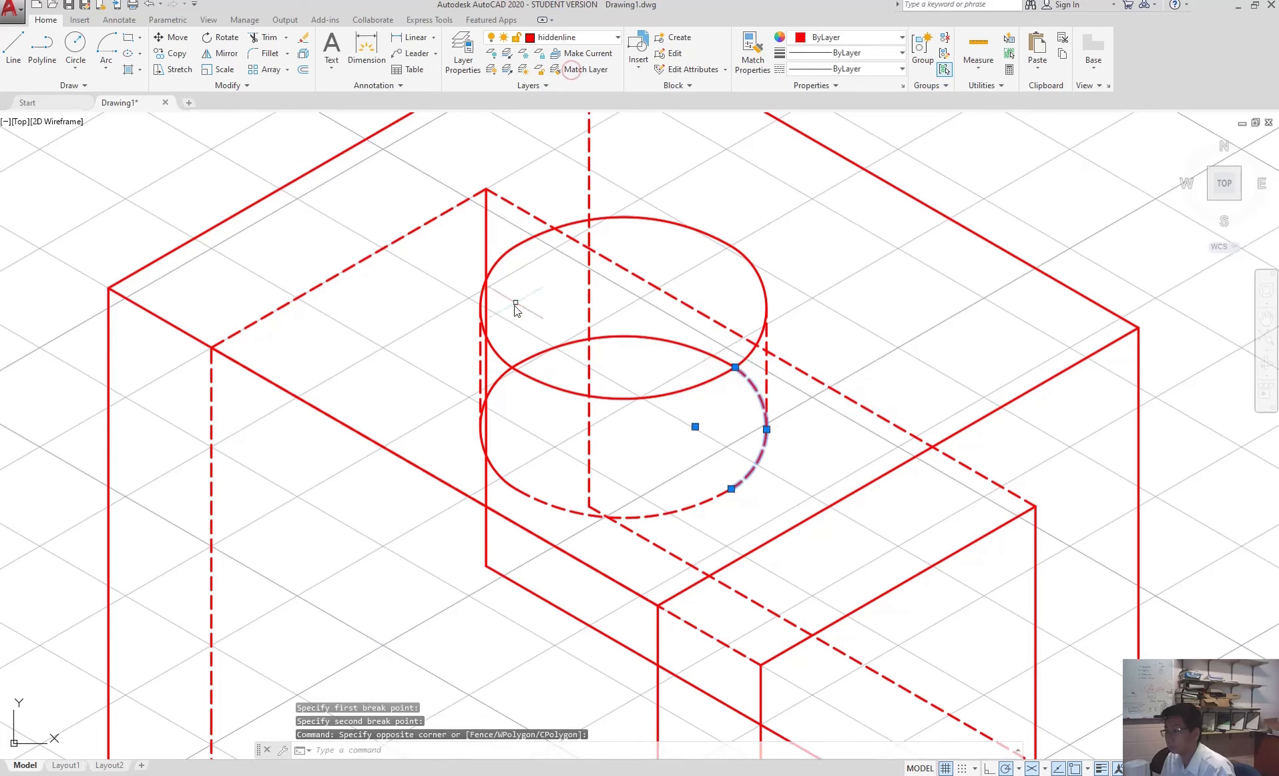
{"action": "key", "text": "Escape"}
{"action": "left_click", "coordinate": [475, 400]}
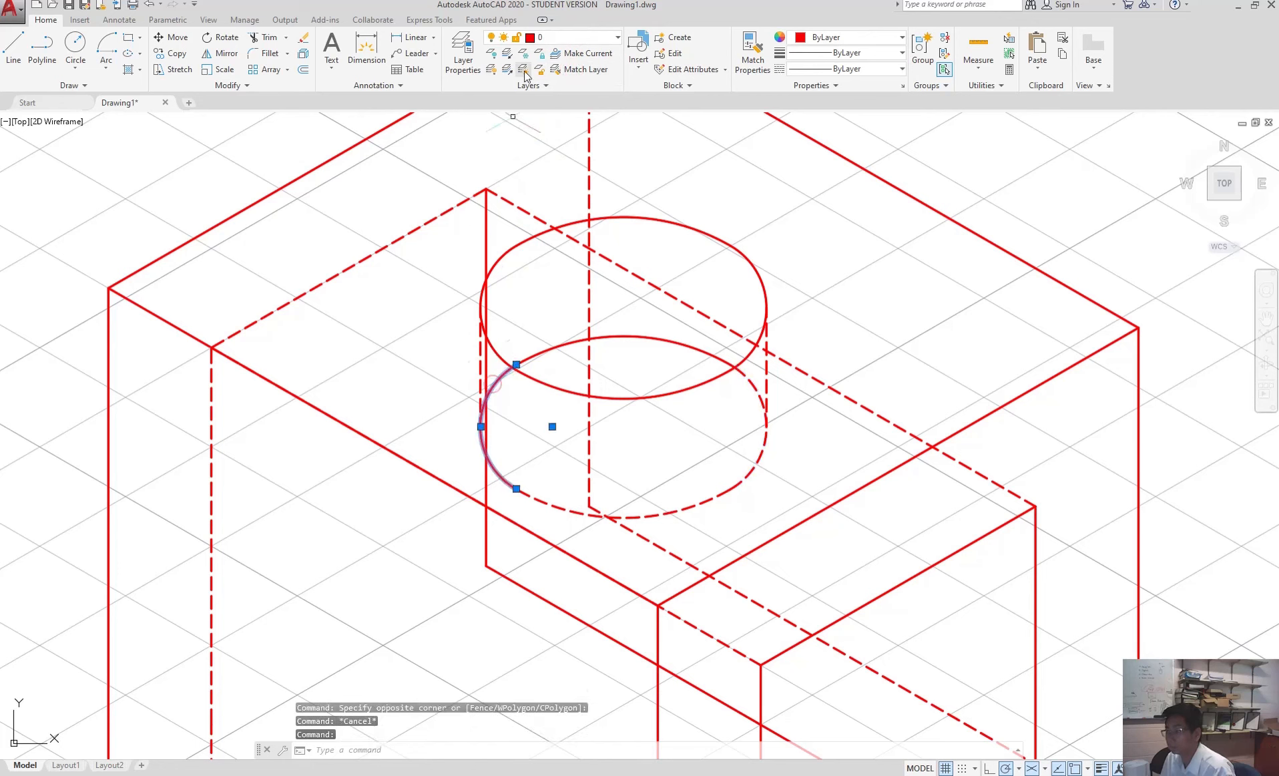
{"action": "left_click", "coordinate": [554, 40]}
{"action": "left_click", "coordinate": [551, 72]}
{"action": "key", "text": "Escape"}
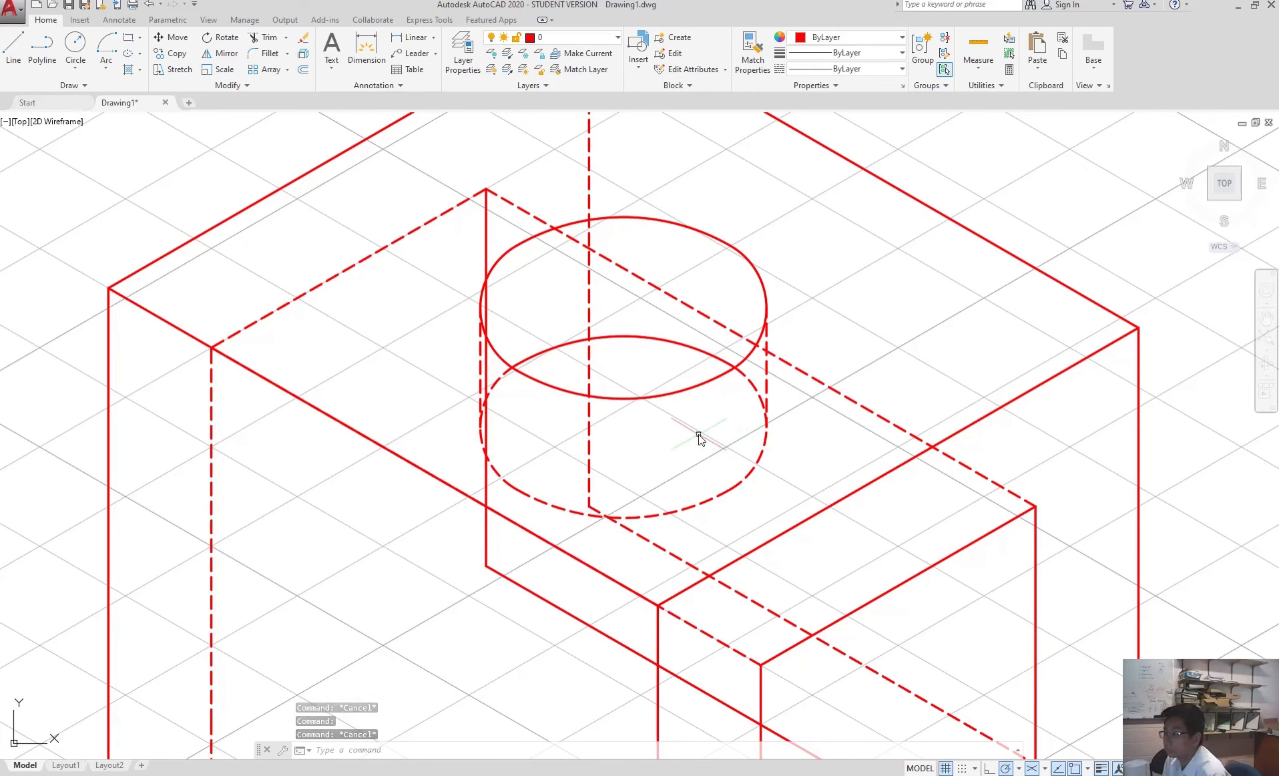
{"action": "key", "text": "ctrl+y"}
Move the solid vertical edge running past the hole's left side to the hiddenline layer.
{"action": "left_click", "coordinate": [486, 241]}
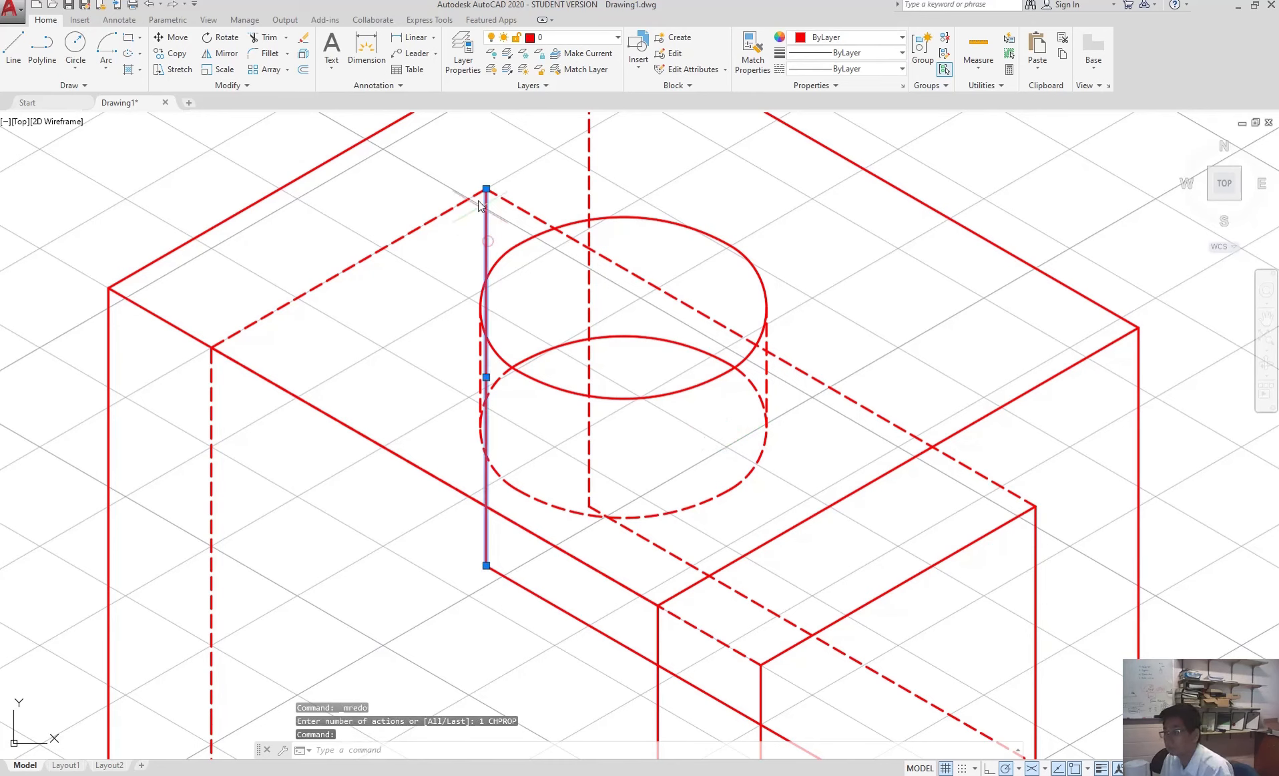
{"action": "left_click", "coordinate": [567, 36]}
{"action": "left_click", "coordinate": [561, 70]}
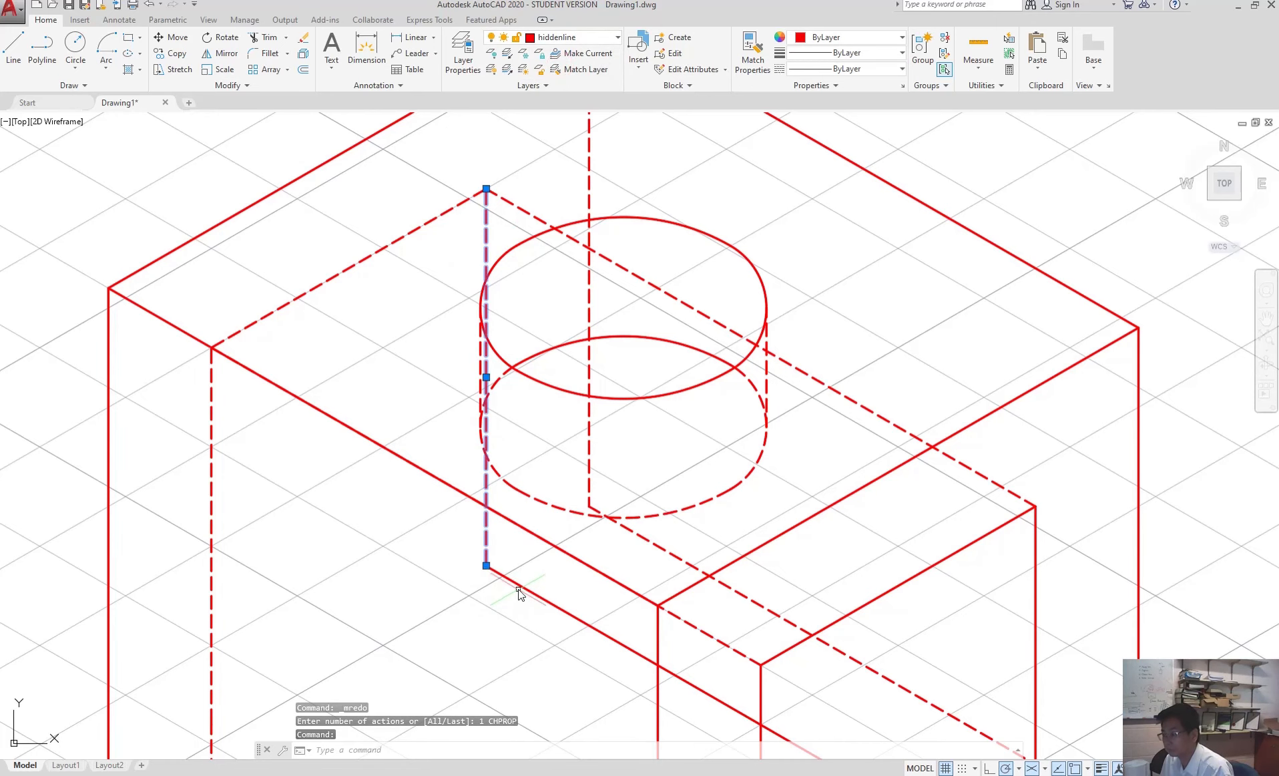
{"action": "scroll", "coordinate": [345, 528], "scroll_direction": "up", "scroll_amount": 2}
{"action": "scroll", "coordinate": [345, 527], "scroll_direction": "down", "scroll_amount": 3}
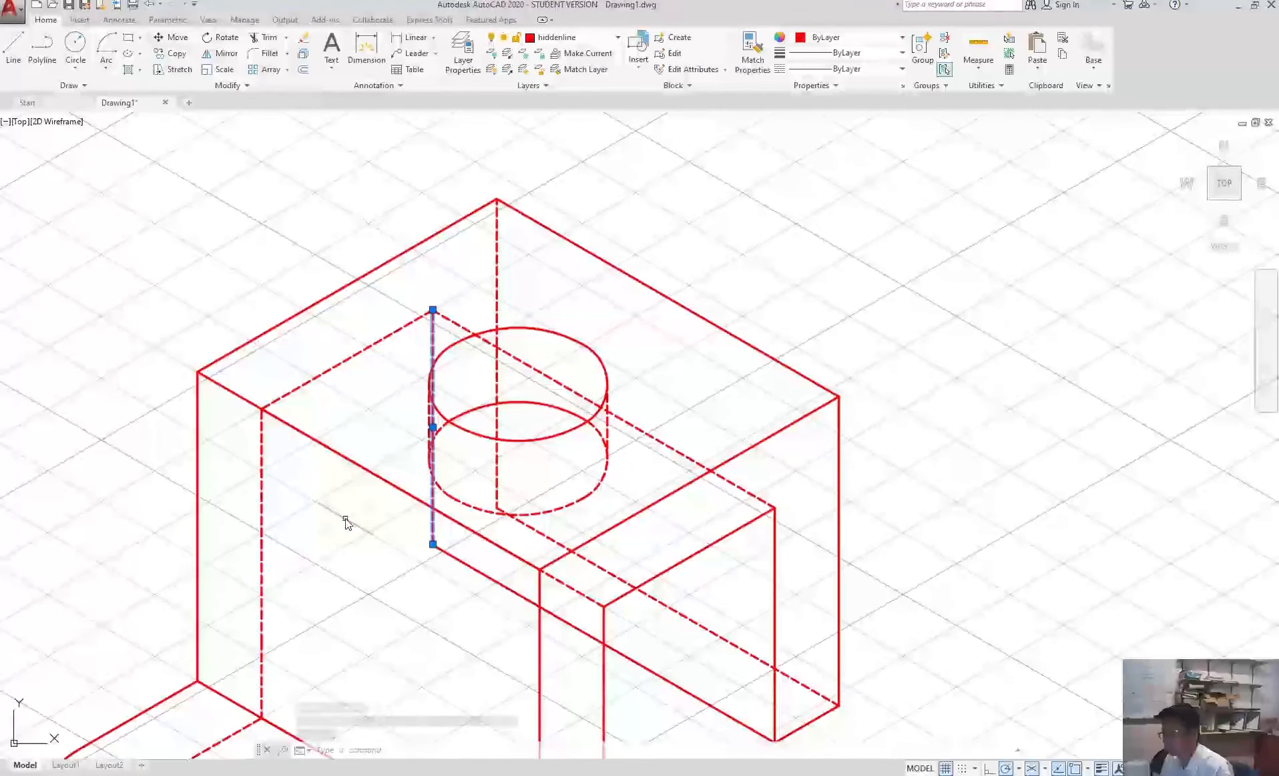
Break the down-turned arm's lower long edge where it crosses the upright's right vertical edge, using the same point for both break points.
{"action": "left_click", "coordinate": [582, 625]}
{"action": "key", "text": "Escape"}
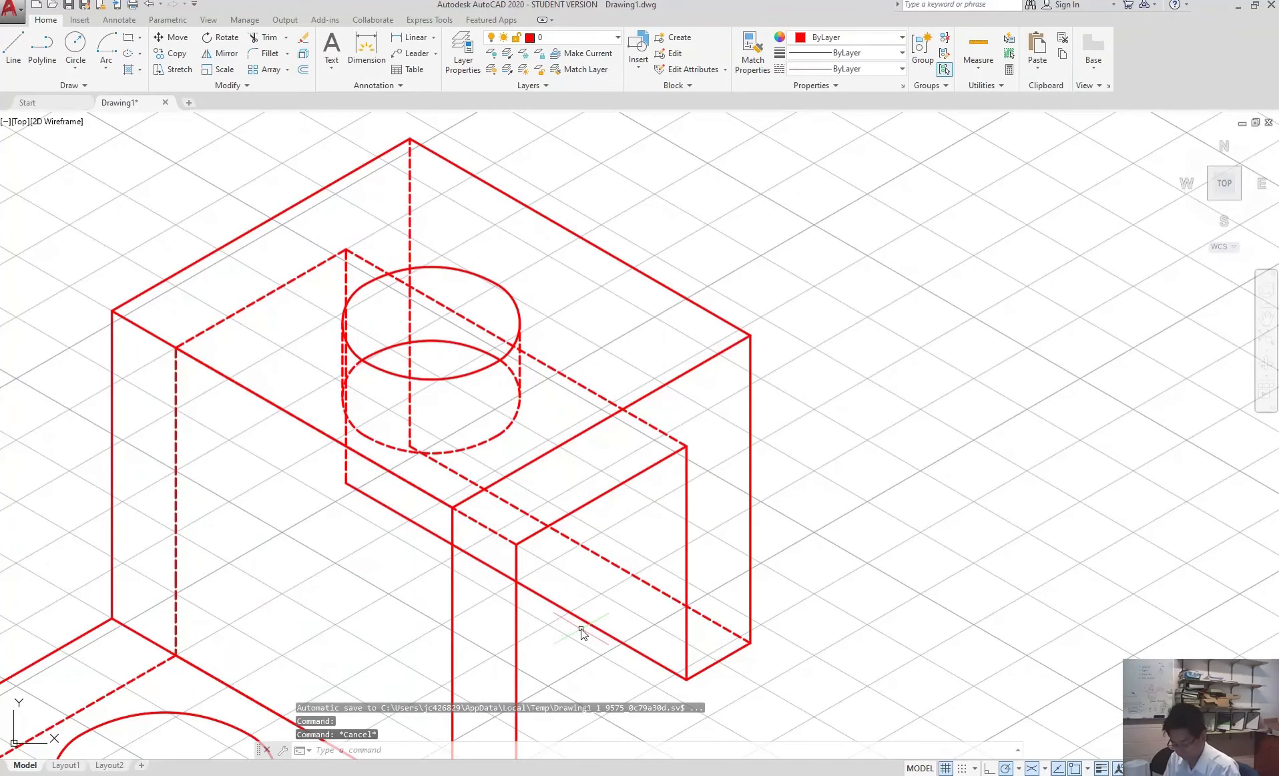
{"action": "type", "text": "break"}
{"action": "key", "text": "Return"}
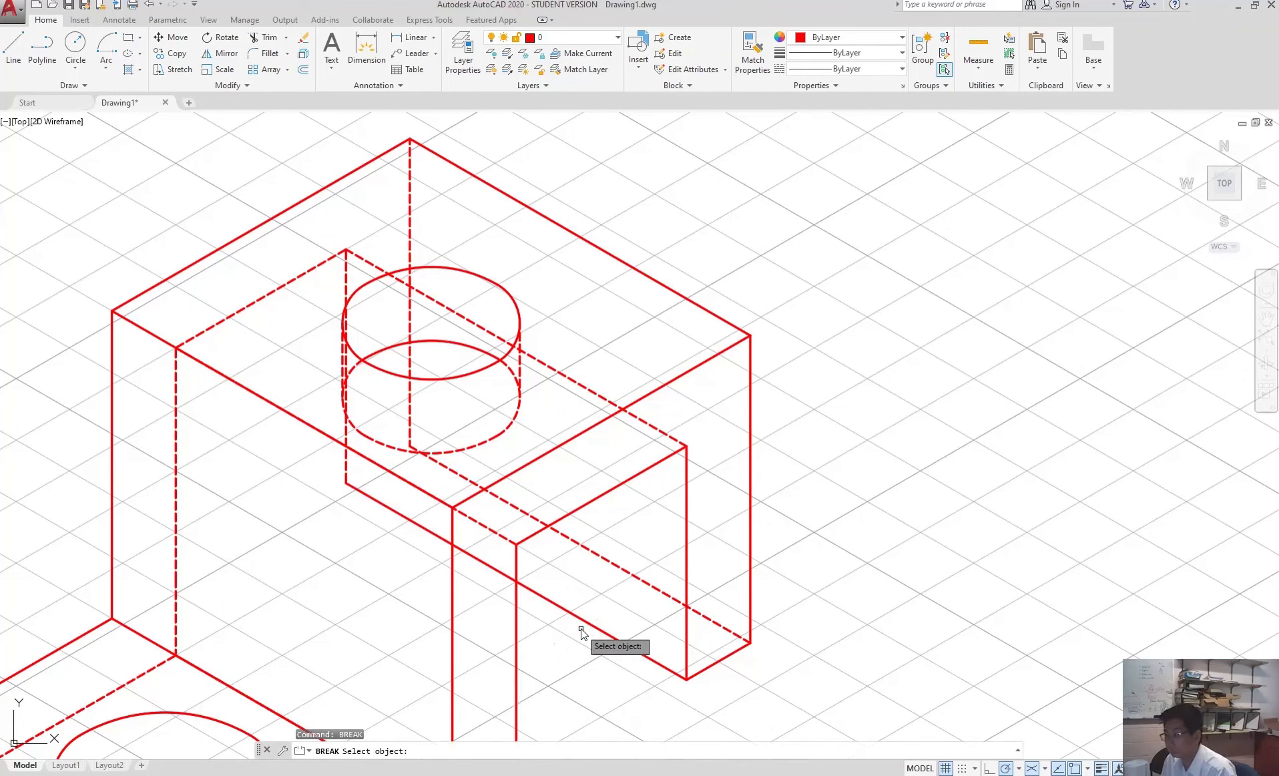
{"action": "left_click", "coordinate": [559, 606]}
{"action": "type", "text": "f"}
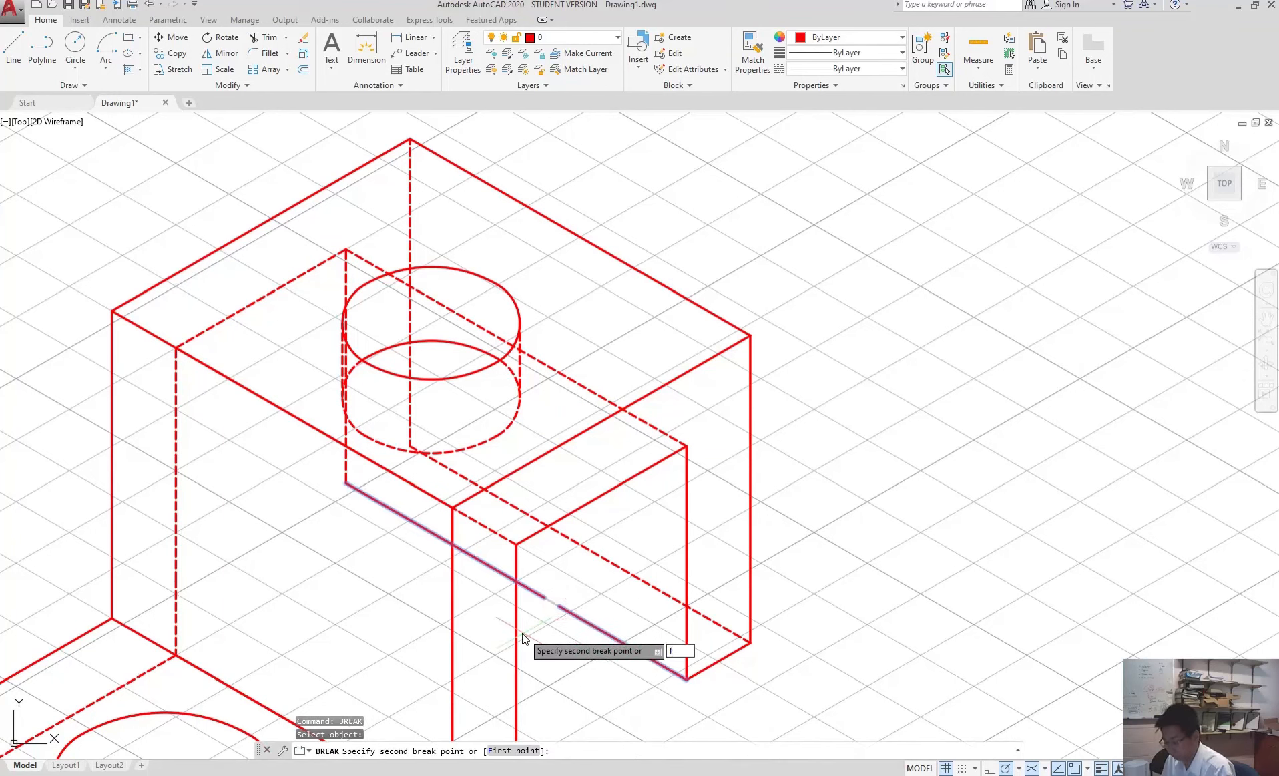
{"action": "key", "text": "Return"}
{"action": "left_click", "coordinate": [518, 588]}
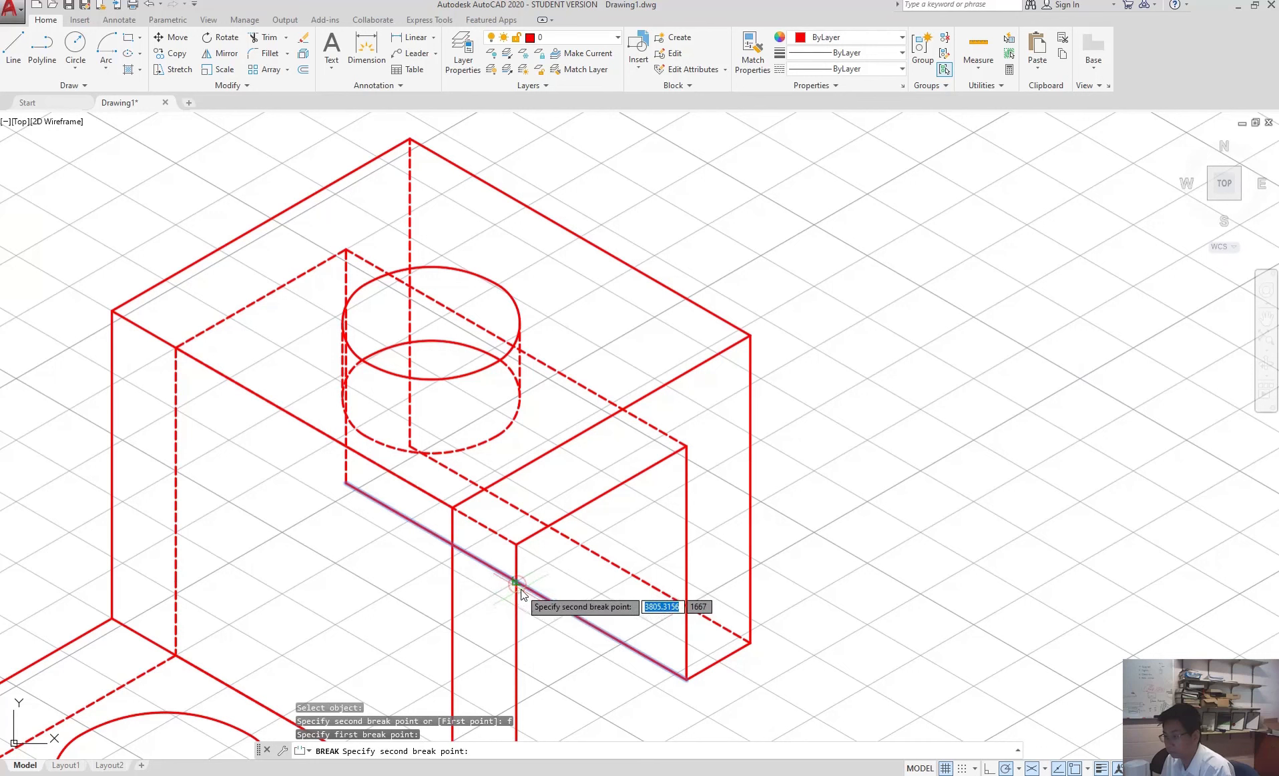
{"action": "left_click", "coordinate": [521, 593]}
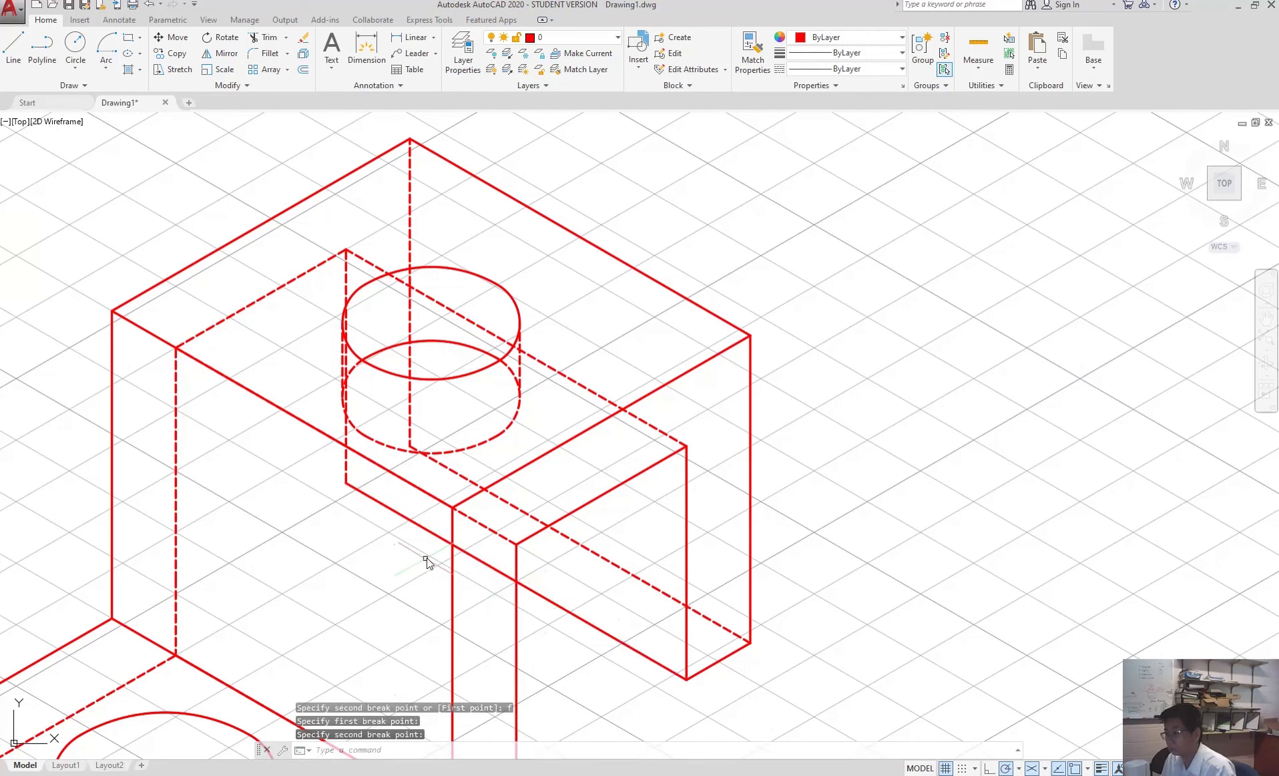
Move the segment of the arm's lower long edge left of the break point to the hiddenline layer.
{"action": "left_click", "coordinate": [465, 549]}
{"action": "left_click", "coordinate": [468, 548]}
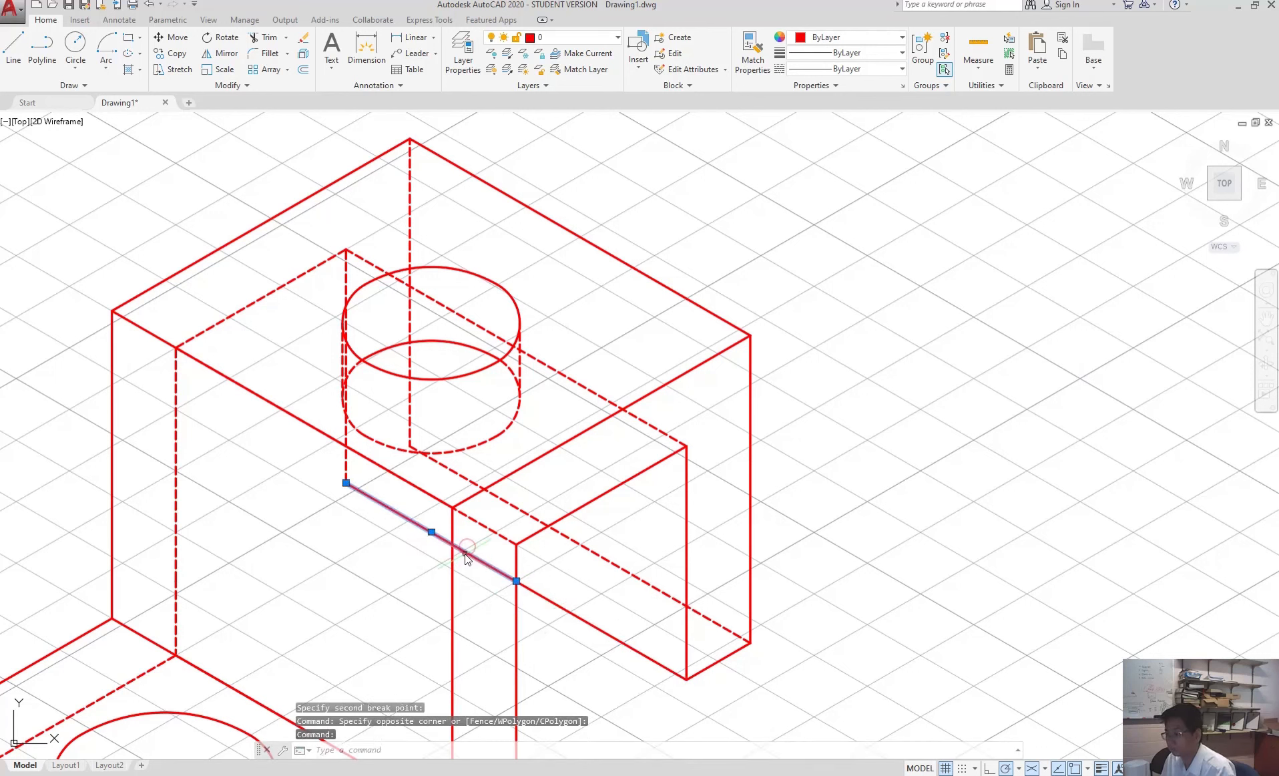
{"action": "left_click", "coordinate": [567, 39]}
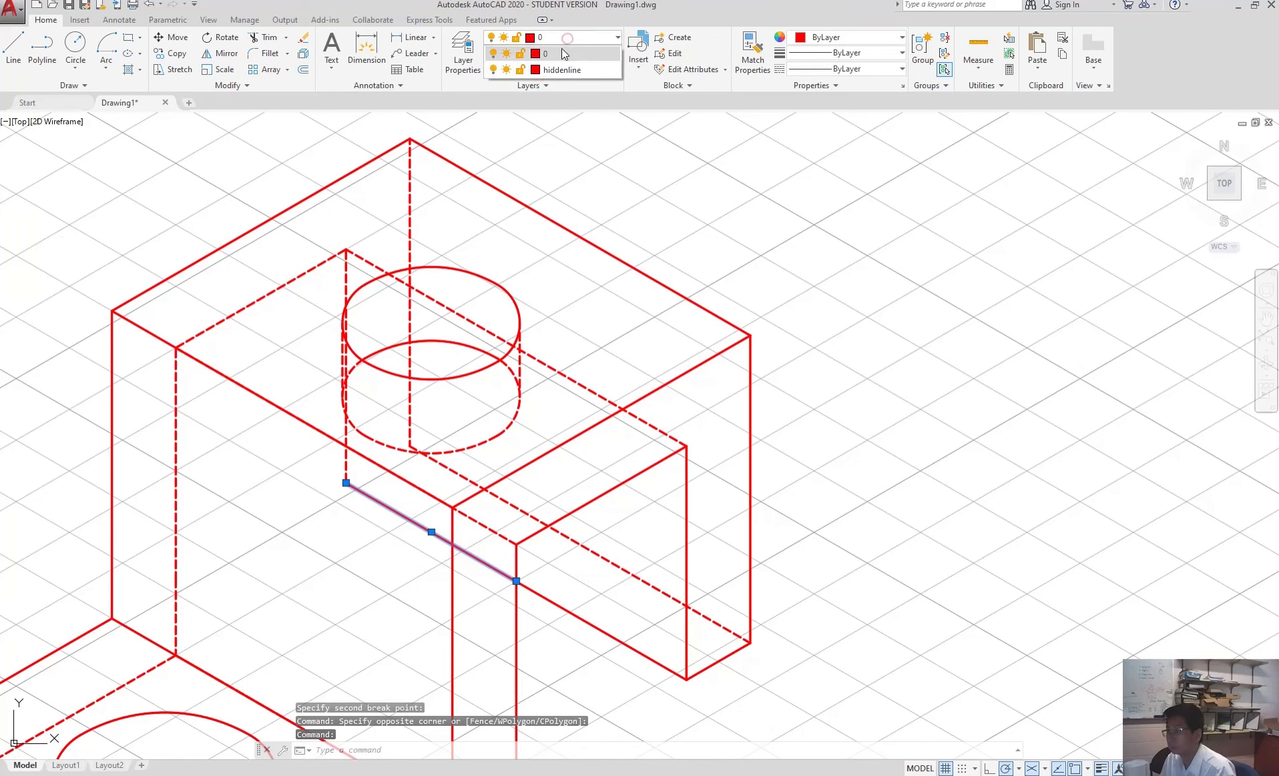
{"action": "left_click", "coordinate": [562, 70]}
{"action": "key", "text": "Escape"}
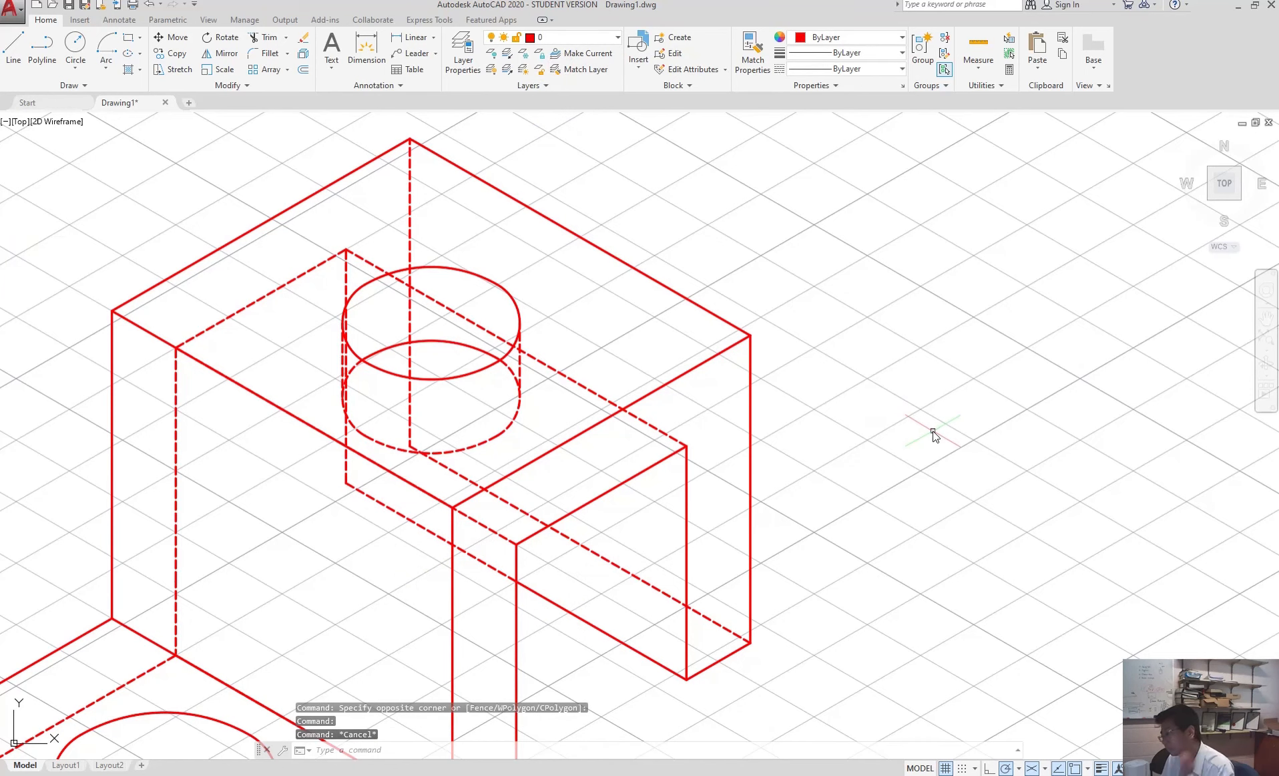
Zoom to a window framing the whole isometric part, from the rounded base to the top arm.
{"action": "scroll", "coordinate": [679, 269], "scroll_direction": "down", "scroll_amount": 2}
{"action": "type", "text": "z"}
{"action": "key", "text": "Return"}
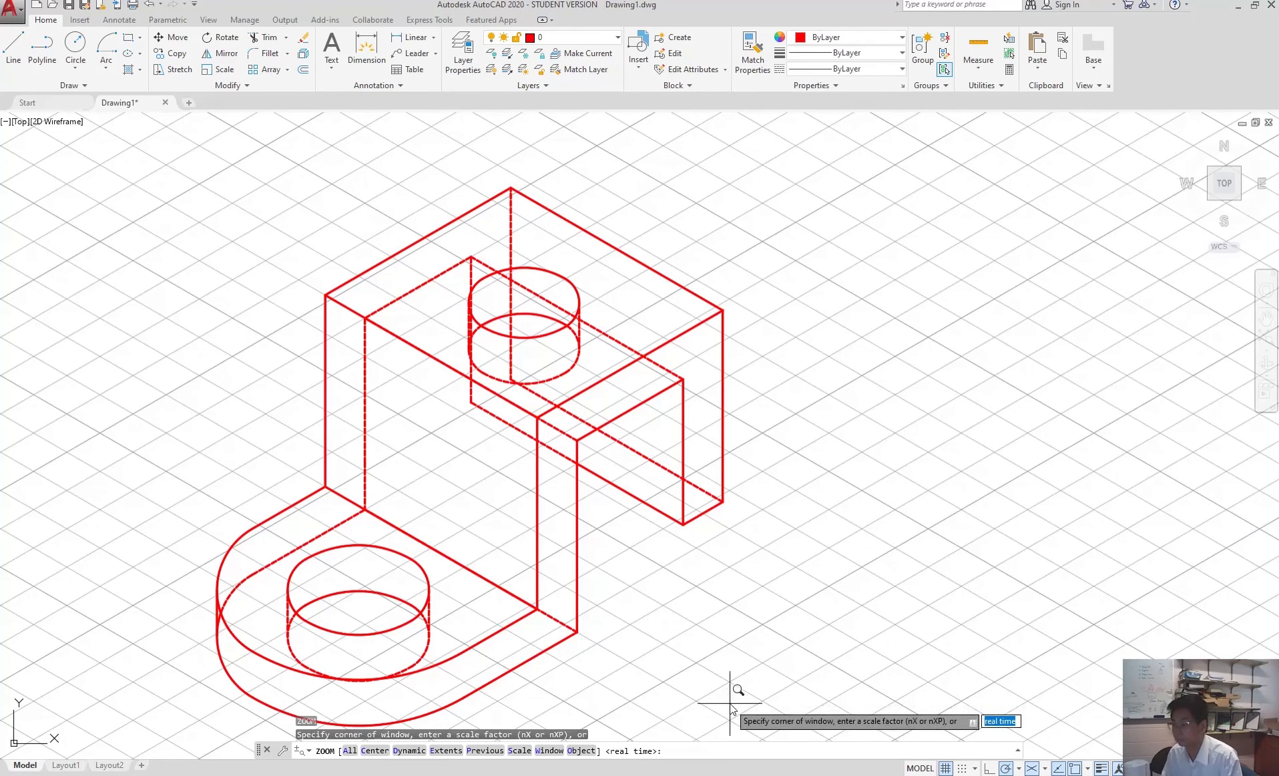
{"action": "left_click", "coordinate": [197, 738]}
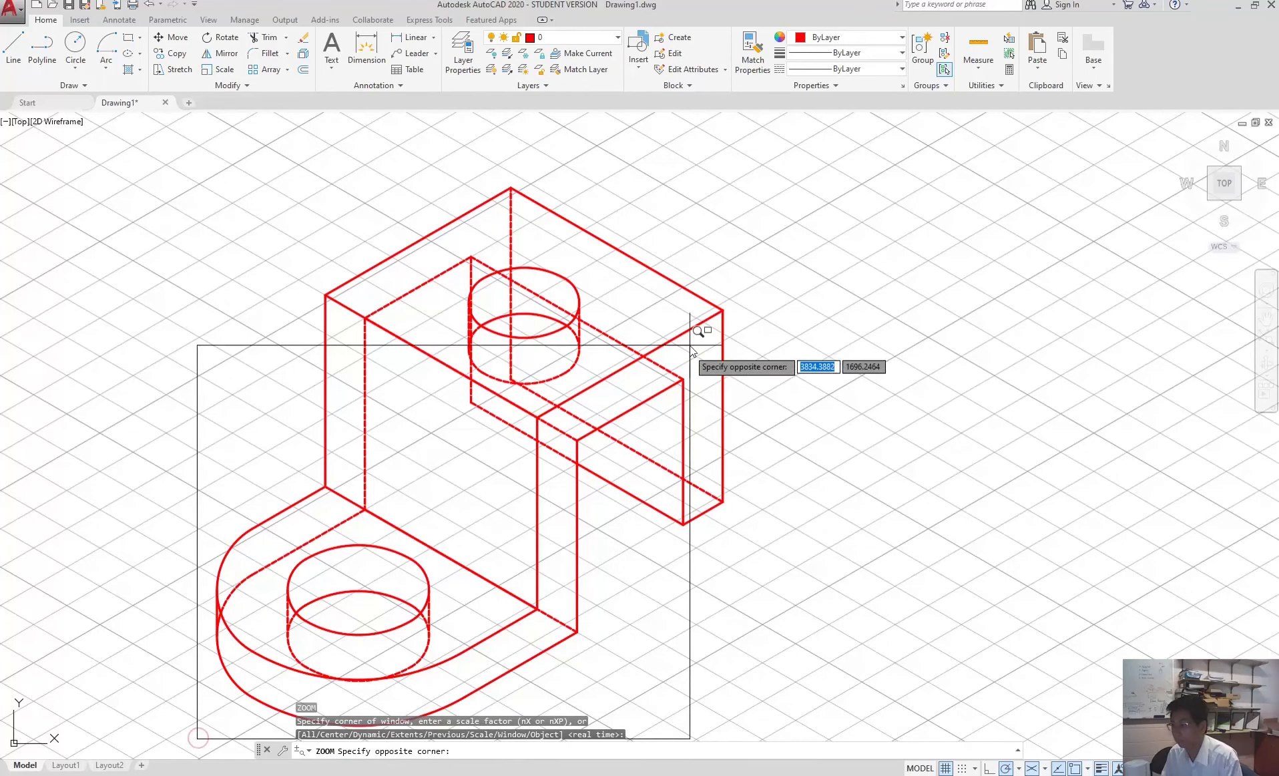
{"action": "left_click", "coordinate": [745, 168]}
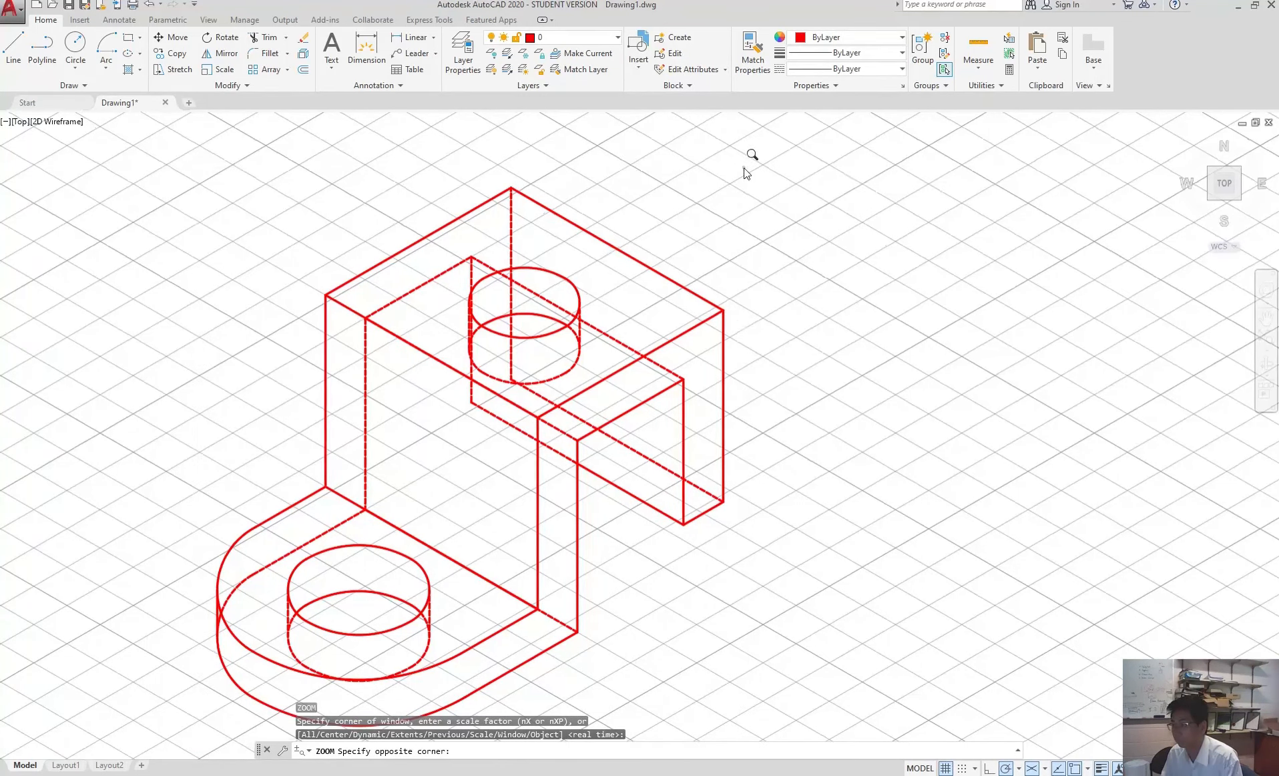